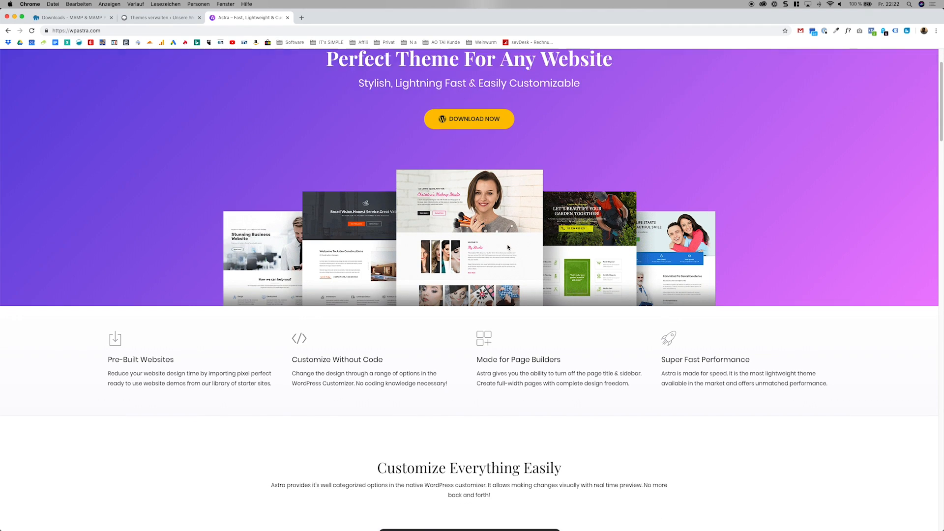
Look through the Astra theme homepage, including its feature overview, supported page builders and performance section.
scroll(472, 290, down, 2)
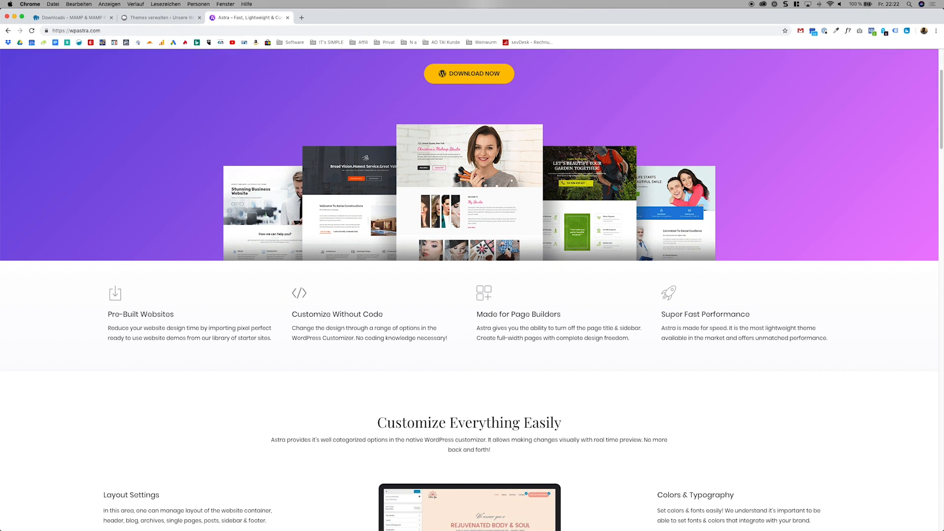
scroll(509, 248, down, 10)
scroll(508, 248, down, 7)
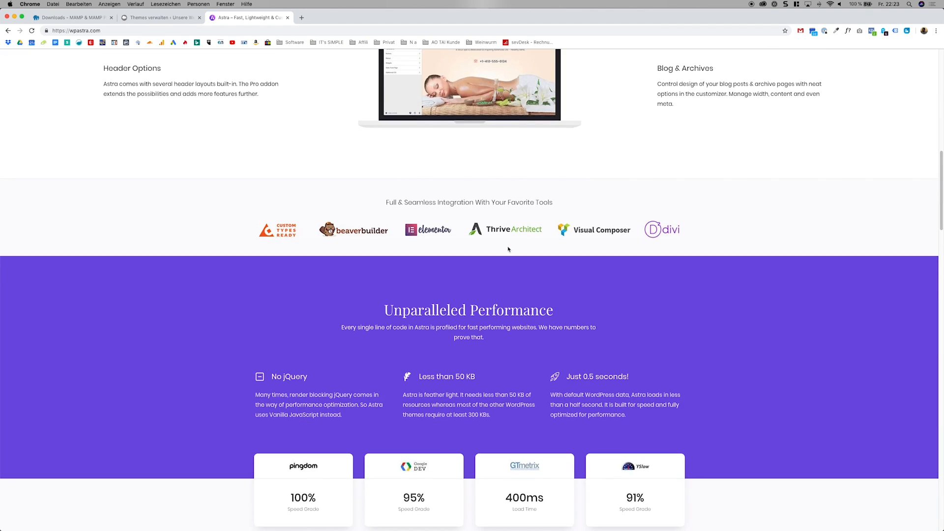
scroll(509, 249, up, 7)
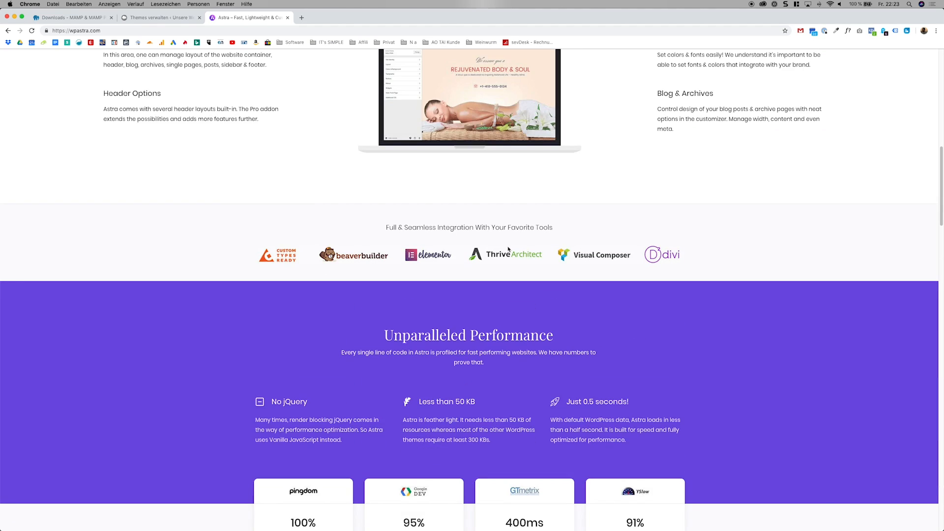
scroll(509, 249, up, 14)
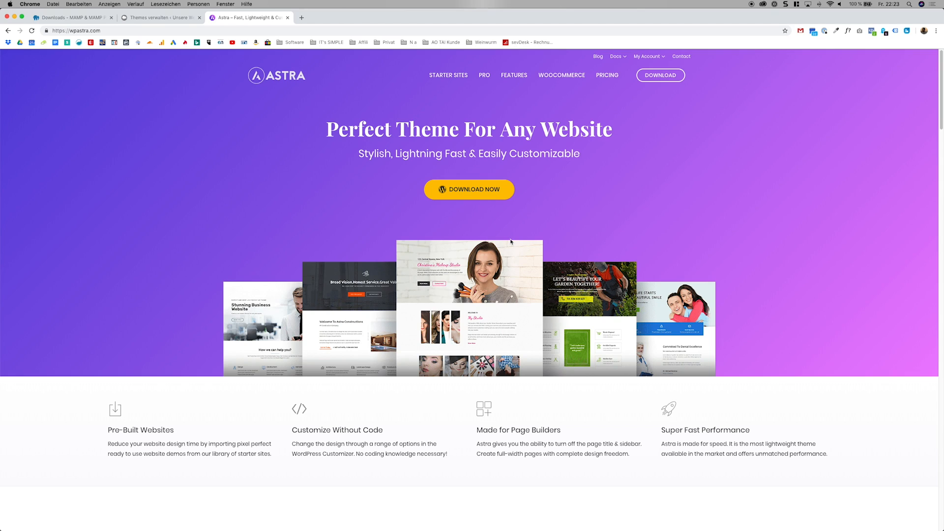
scroll(512, 241, down, 3)
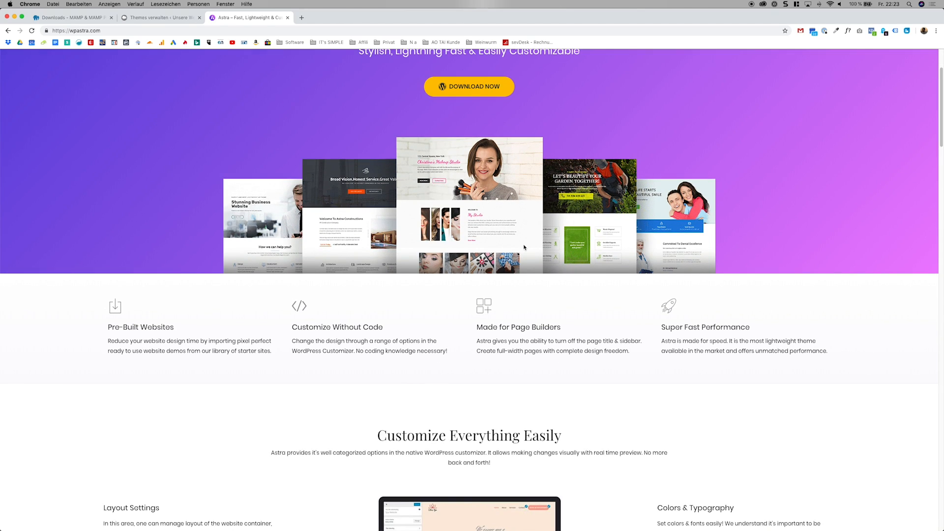
Switch to the local WordPress site and view its public front page with the Twenty Fifteen theme.
click(162, 17)
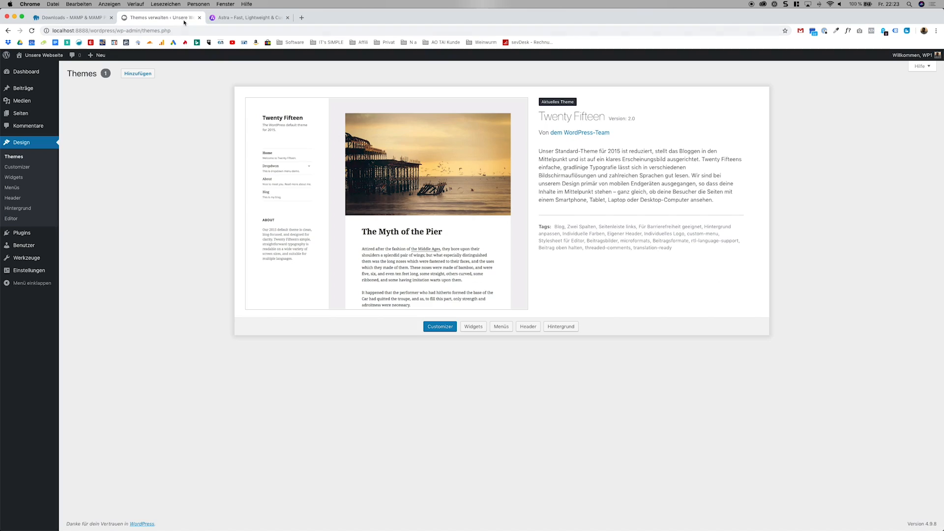
click(44, 55)
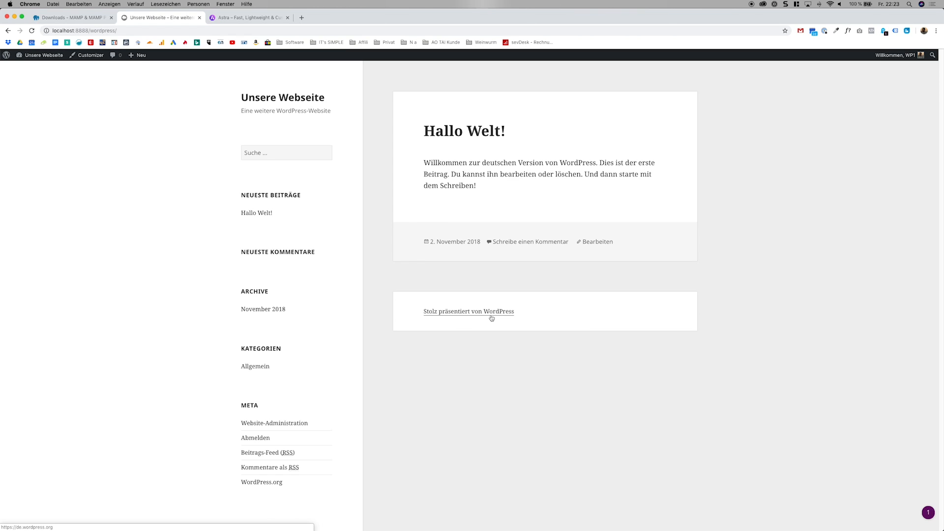
Go back to the Astra homepage and review its customization options, tool integrations and performance section.
click(260, 20)
scroll(345, 212, up, 3)
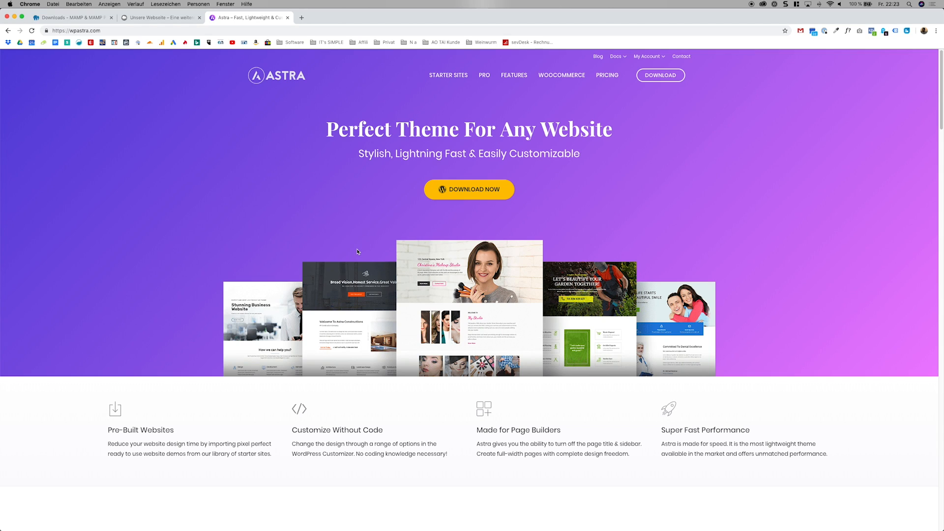
scroll(380, 265, down, 15)
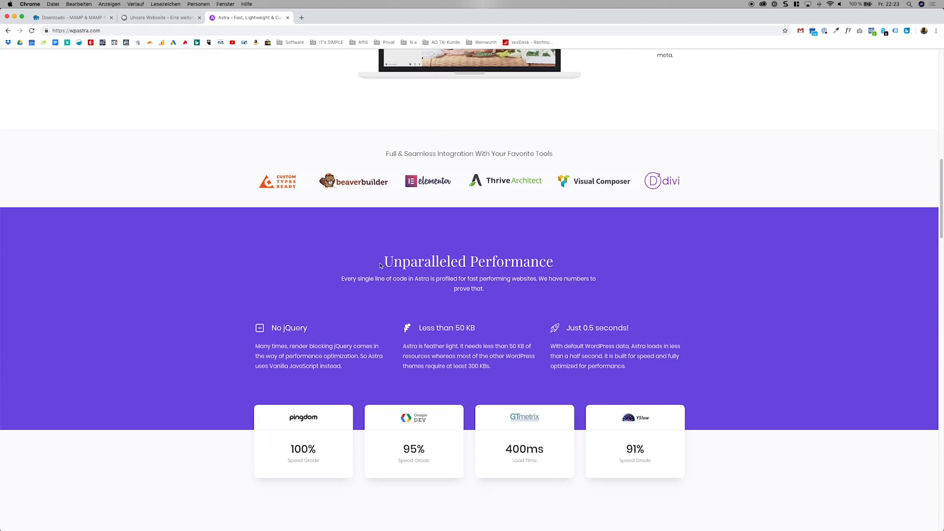
scroll(380, 266, up, 3)
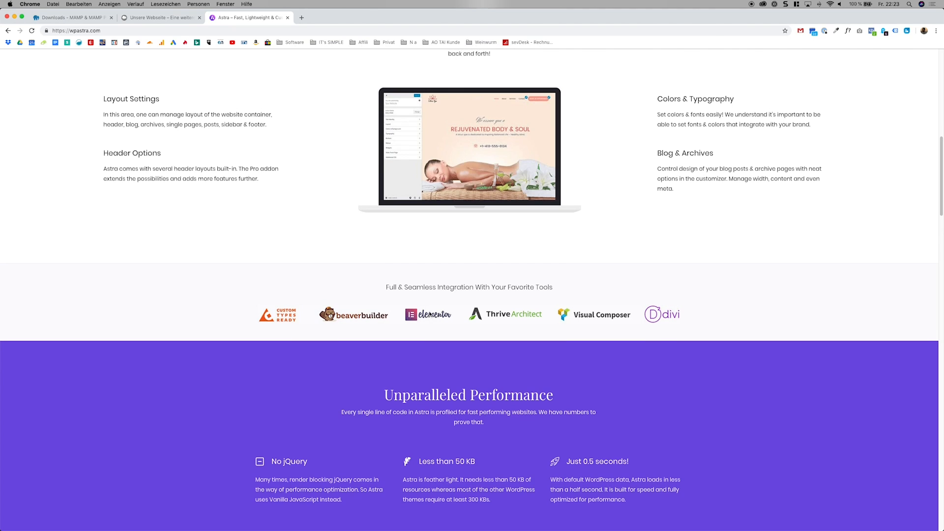
scroll(430, 315, up, 12)
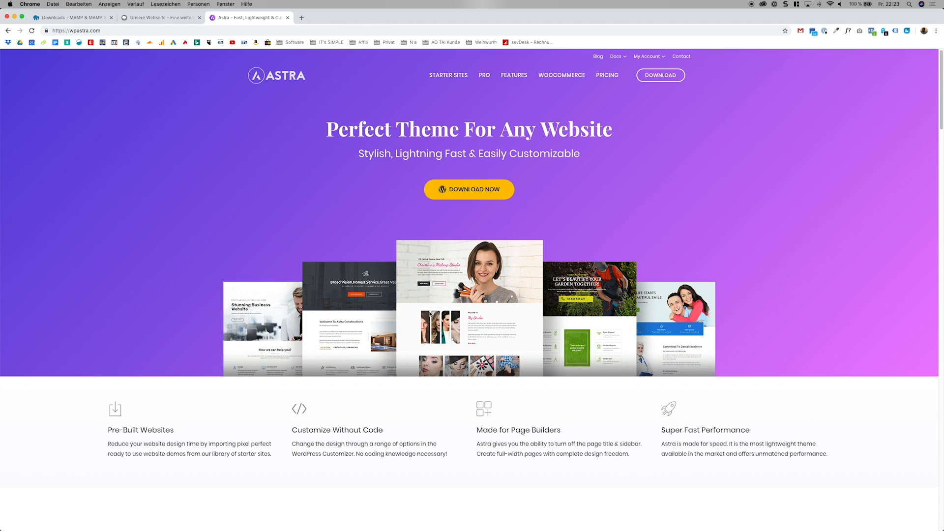
Open the Astra Pro page, review the grid of exclusive features, and return to the Astra homepage.
click(480, 79)
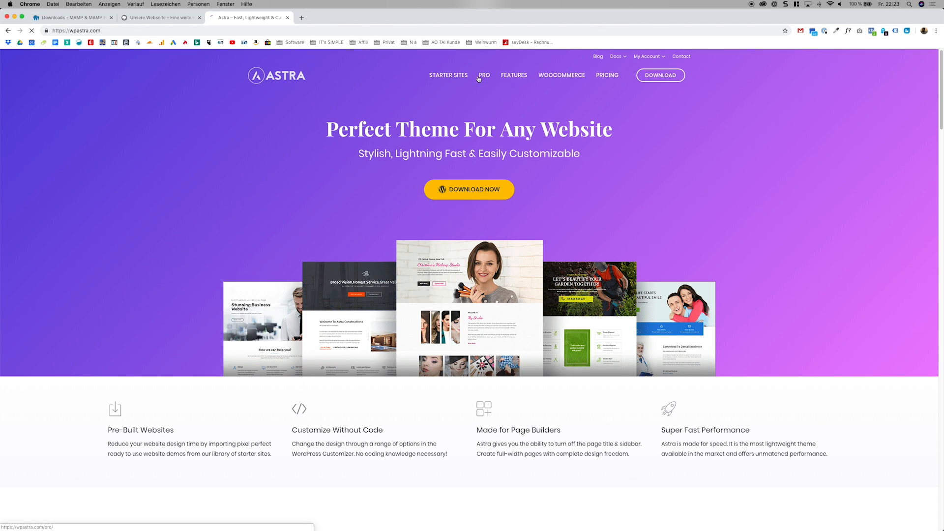
scroll(344, 191, down, 3)
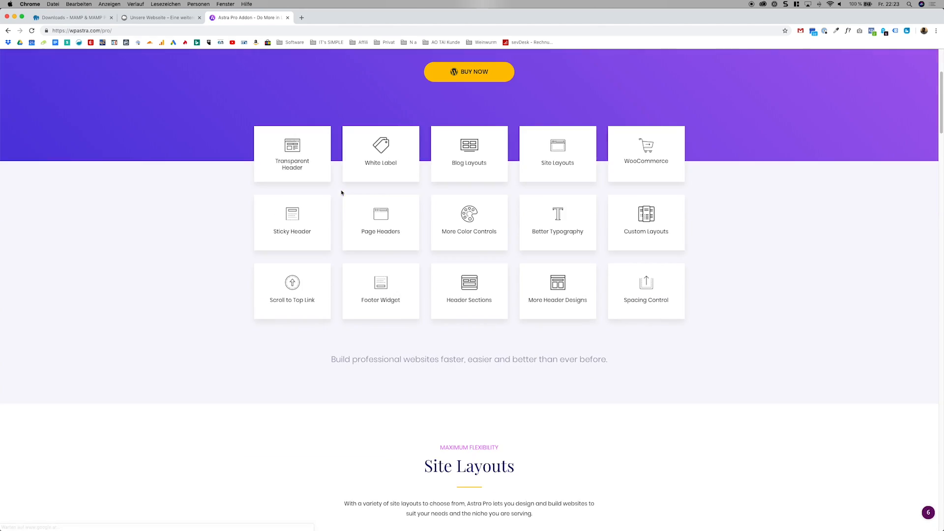
scroll(436, 231, up, 1)
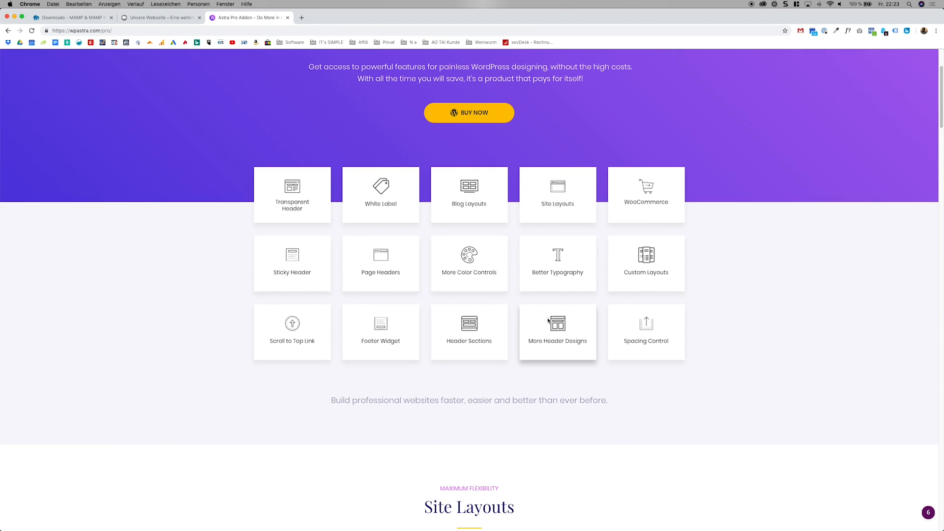
scroll(564, 281, up, 1)
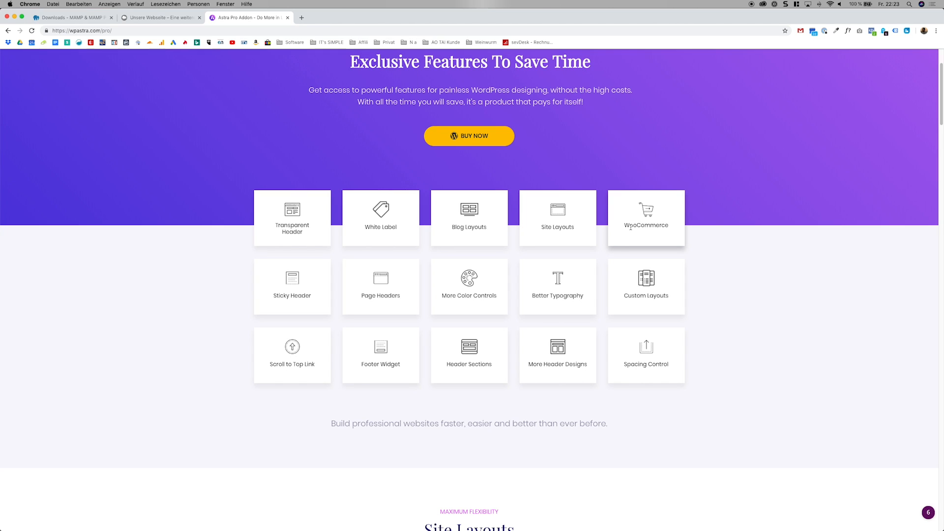
scroll(496, 233, up, 1)
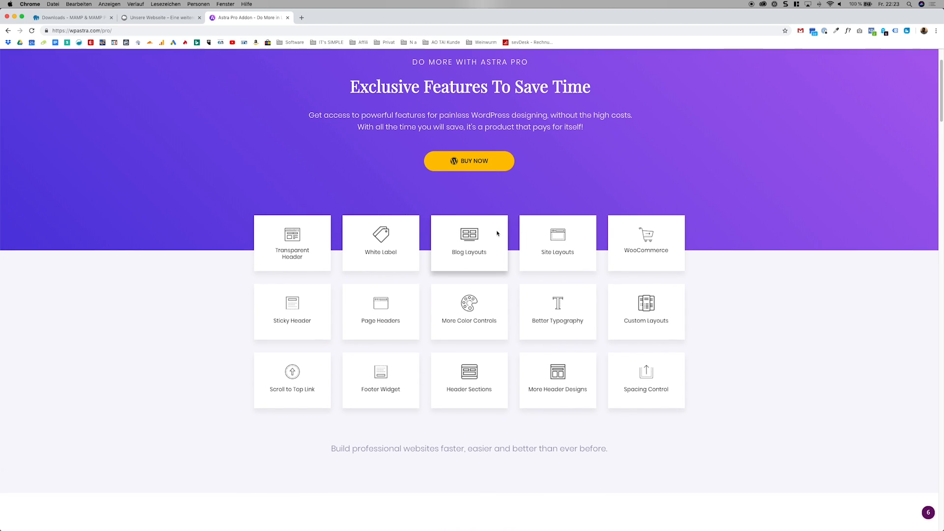
scroll(497, 233, up, 2)
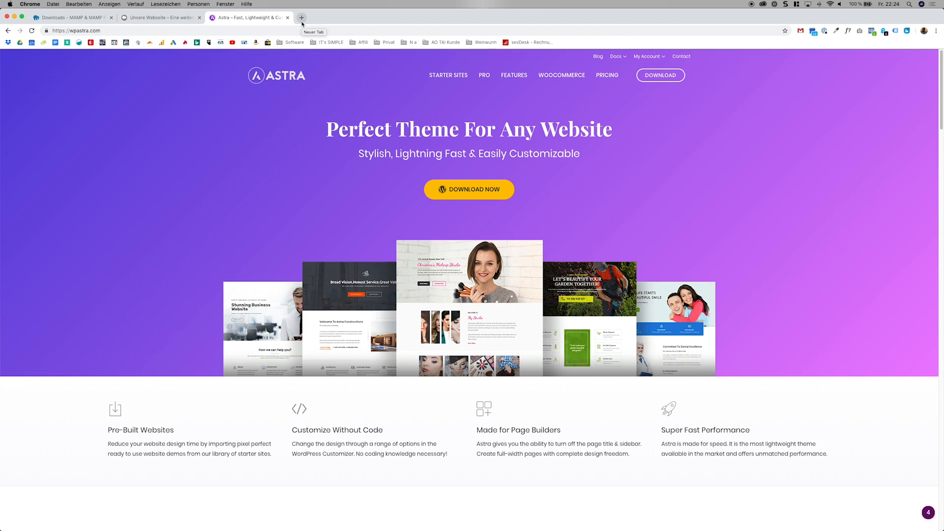
Open easyname.at in a new browser tab and show its overview of own webhosting products.
click(302, 18)
text(e)
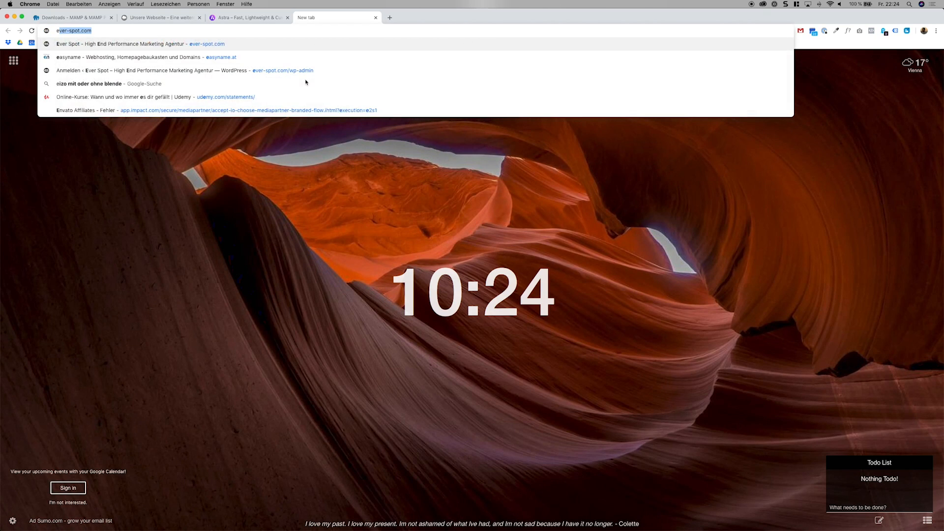
text(asy)
click(196, 44)
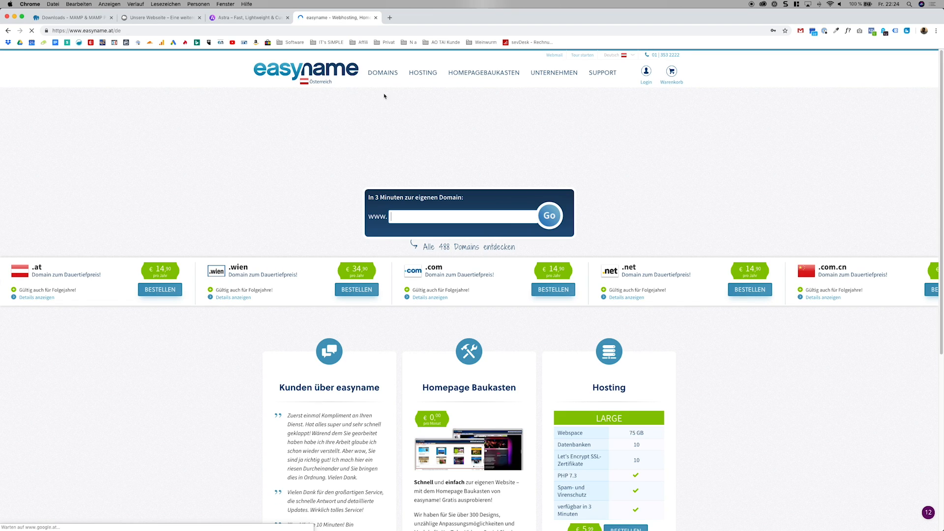
mouse_move(422, 73)
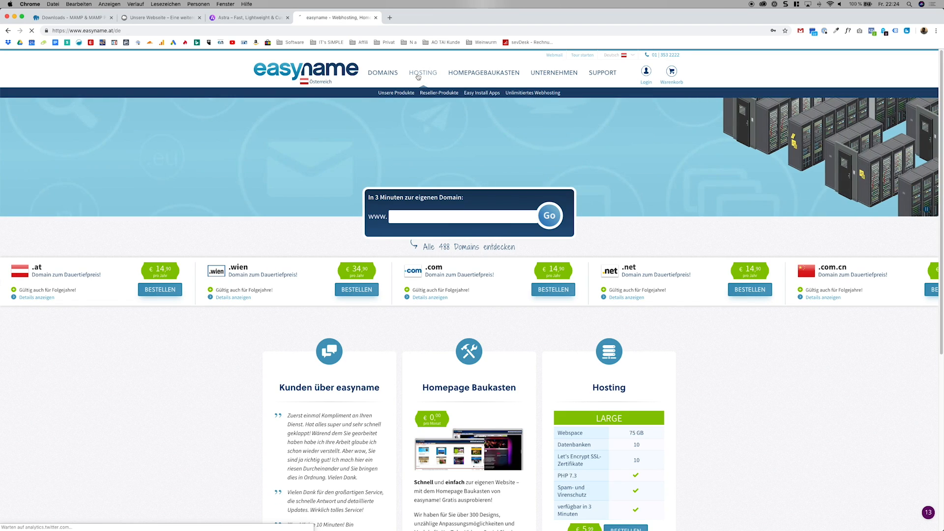
click(401, 97)
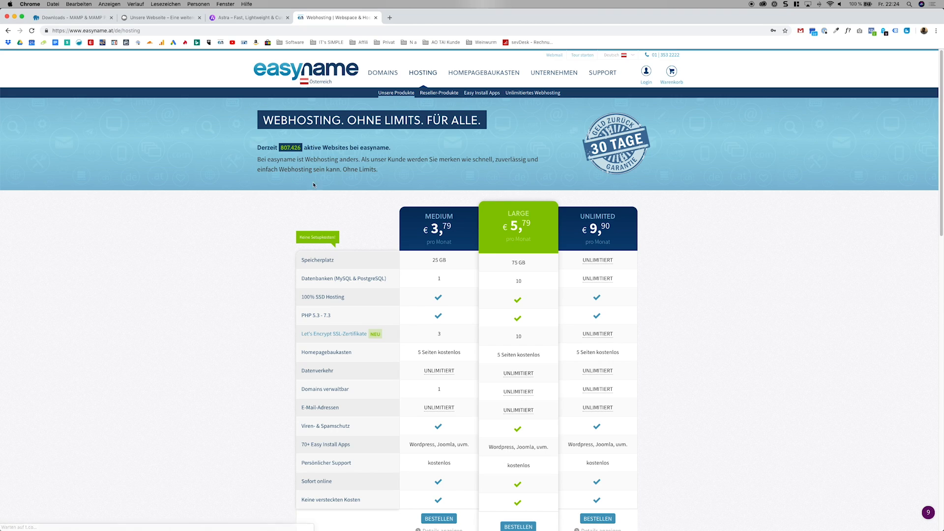
Compare the Medium, Large and Unlimited hosting plans, checking the SSL certificates, the site's connection security and the WordPress easy-install support.
scroll(383, 189, down, 2)
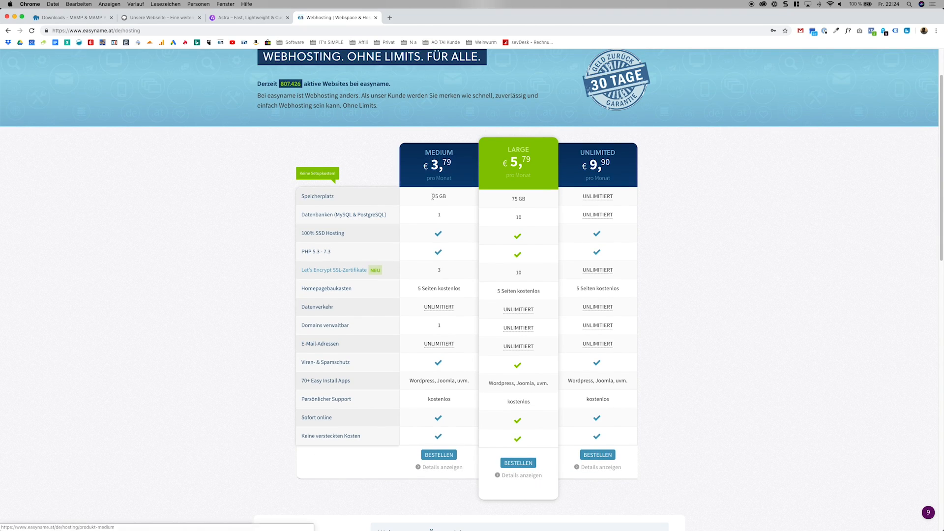
scroll(440, 243, down, 1)
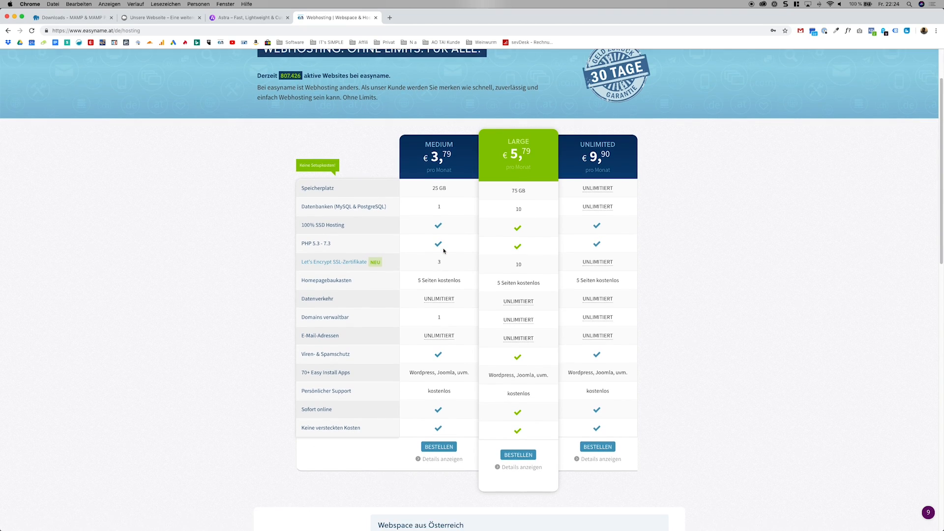
scroll(439, 248, down, 2)
double_click(439, 227)
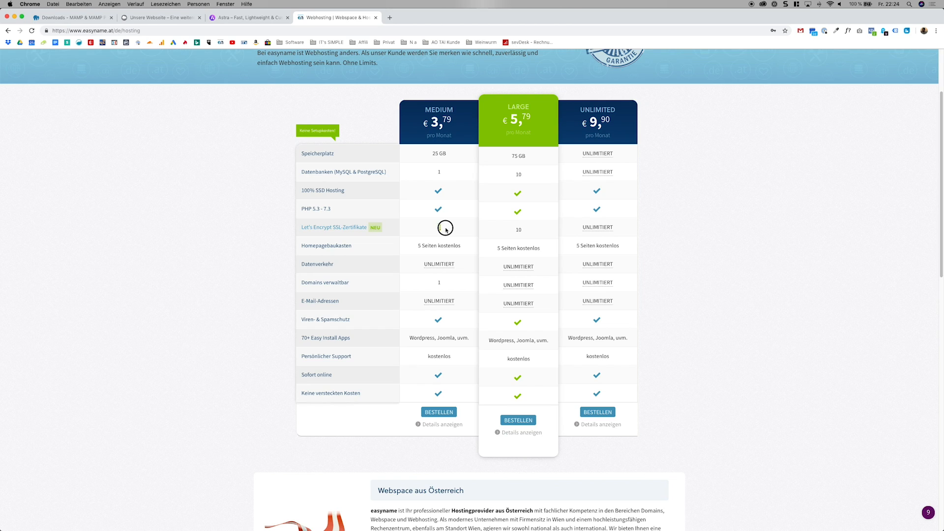
click(46, 31)
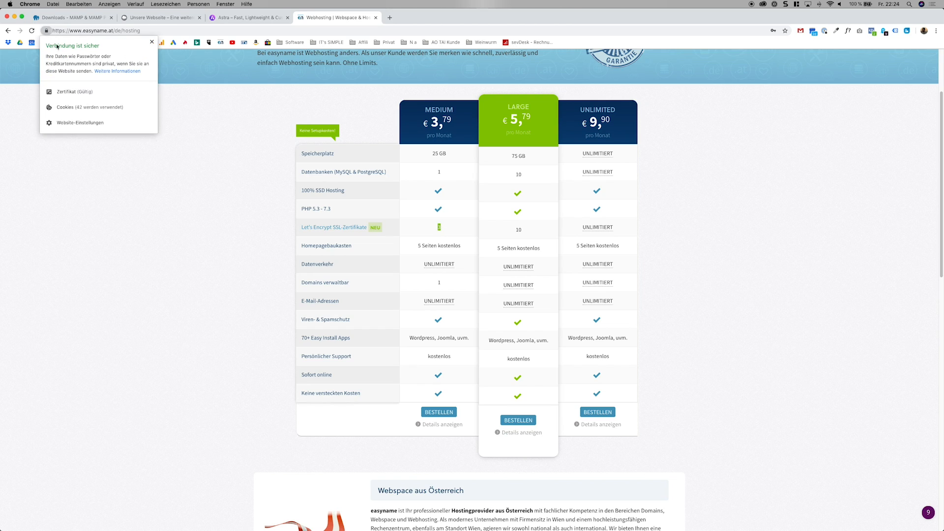
click(277, 160)
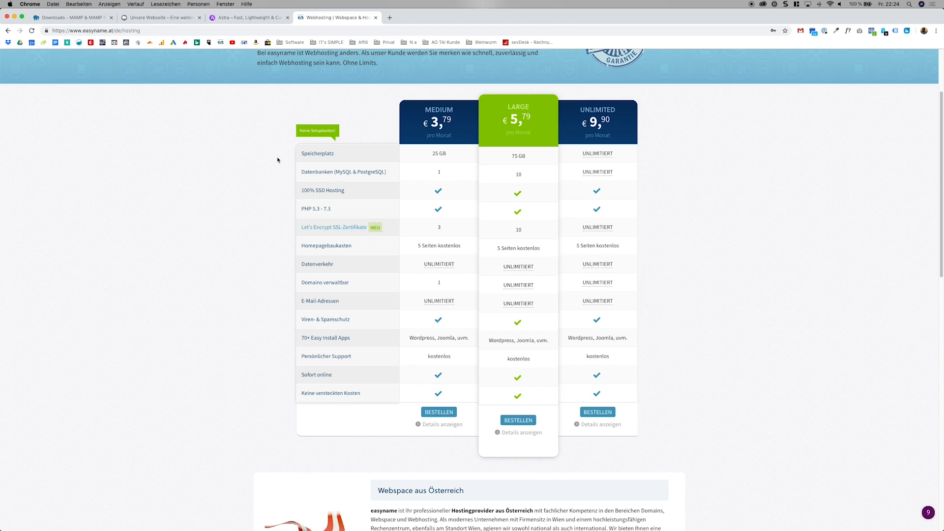
drag(411, 339, 433, 337)
click(433, 337)
scroll(433, 337, up, 3)
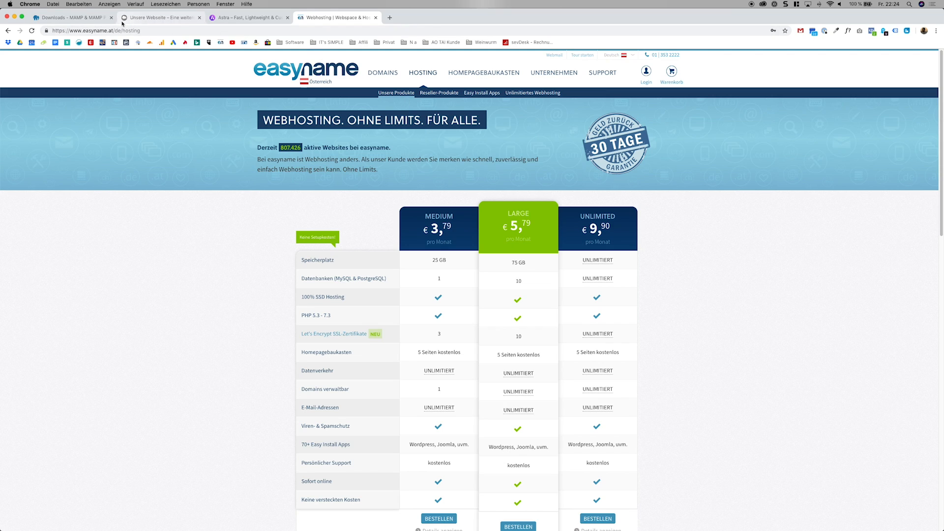
Return to the local WordPress site, open its admin dashboard and look over the start page.
click(150, 21)
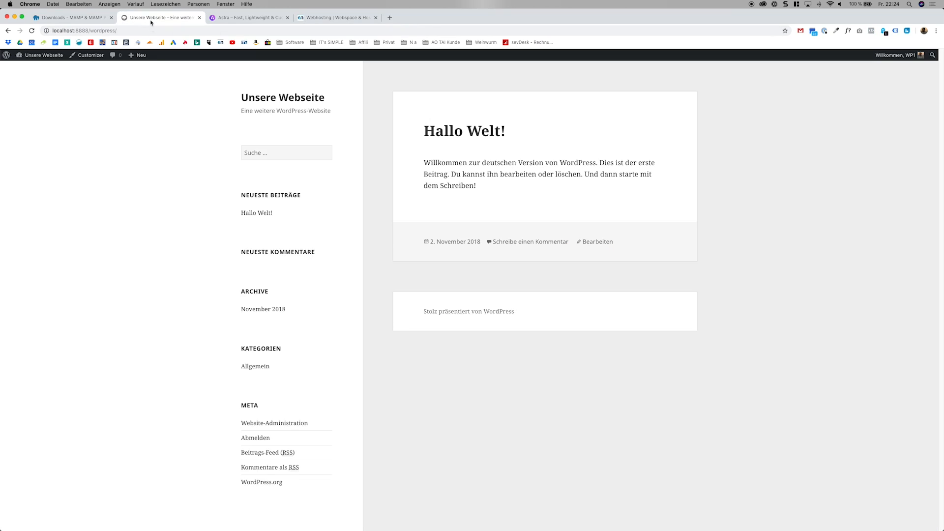
click(57, 57)
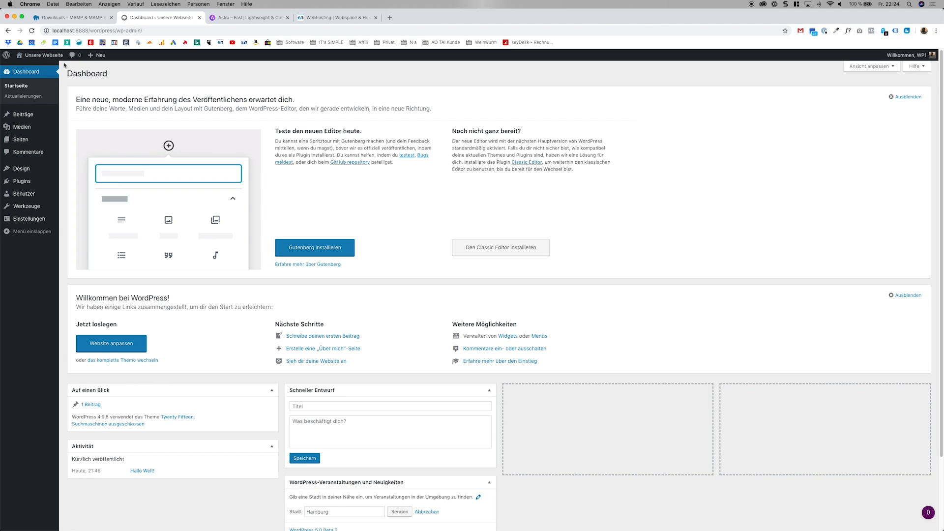
scroll(398, 269, down, 3)
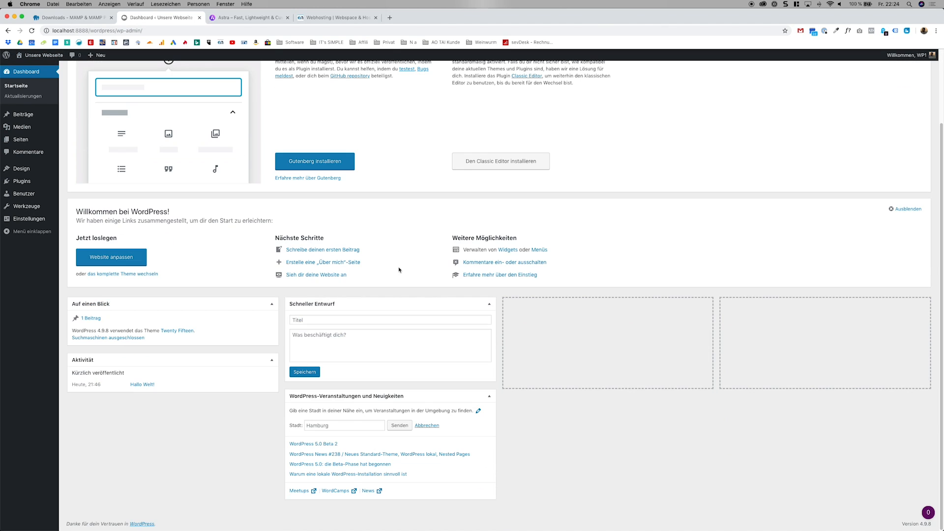
scroll(399, 267, up, 3)
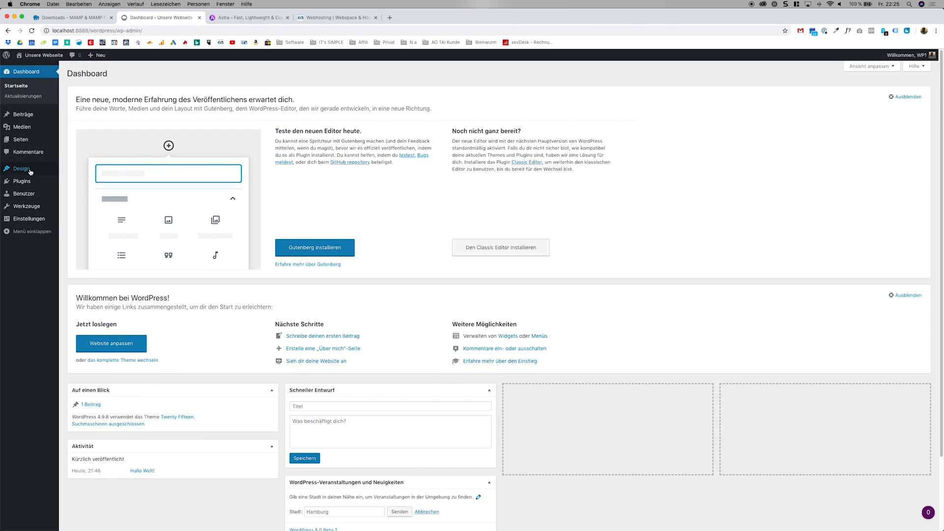
Look at the Astra homepage once more and return to the WordPress dashboard.
mouse_move(29, 168)
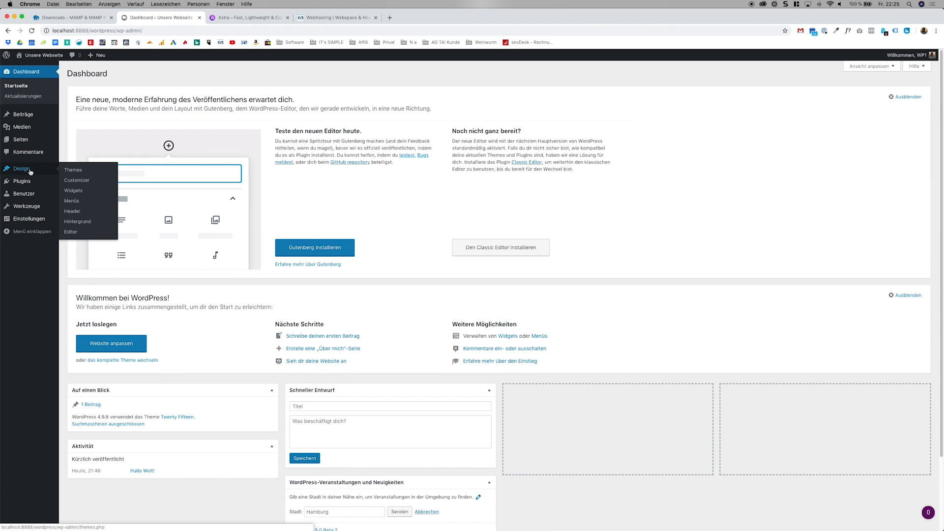
click(227, 18)
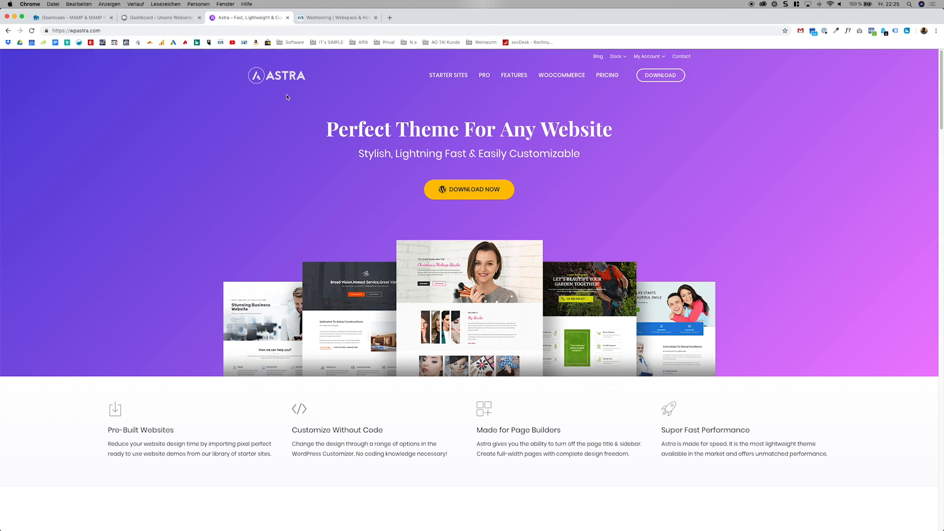
click(160, 19)
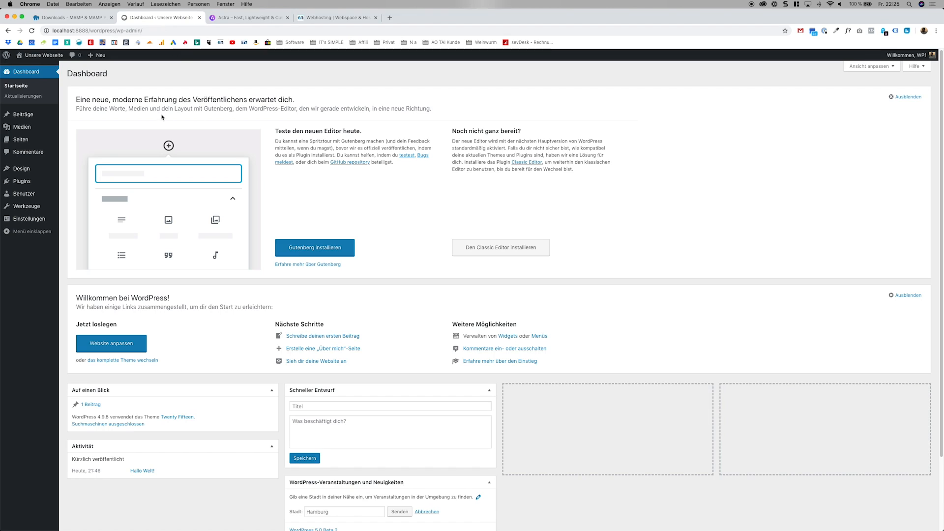
Open theme management, start adding a new theme and list the popular themes.
mouse_move(29, 169)
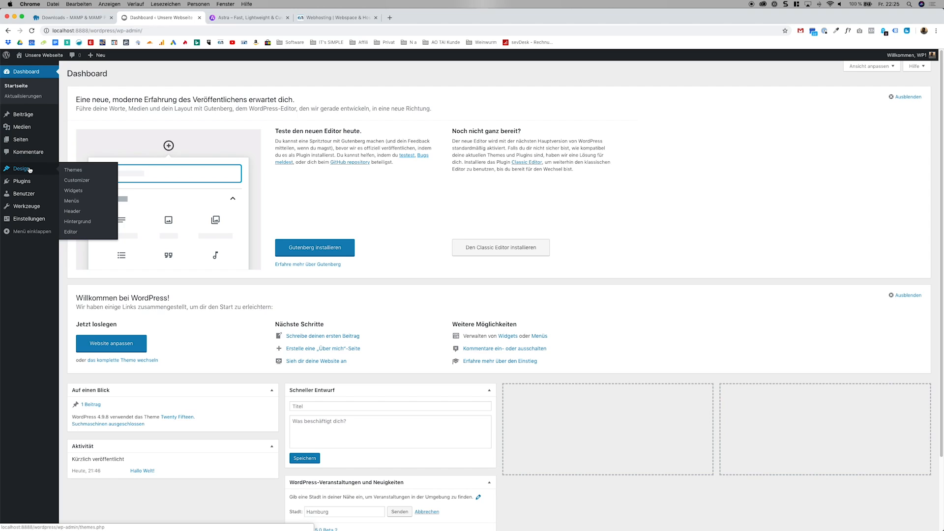
click(69, 170)
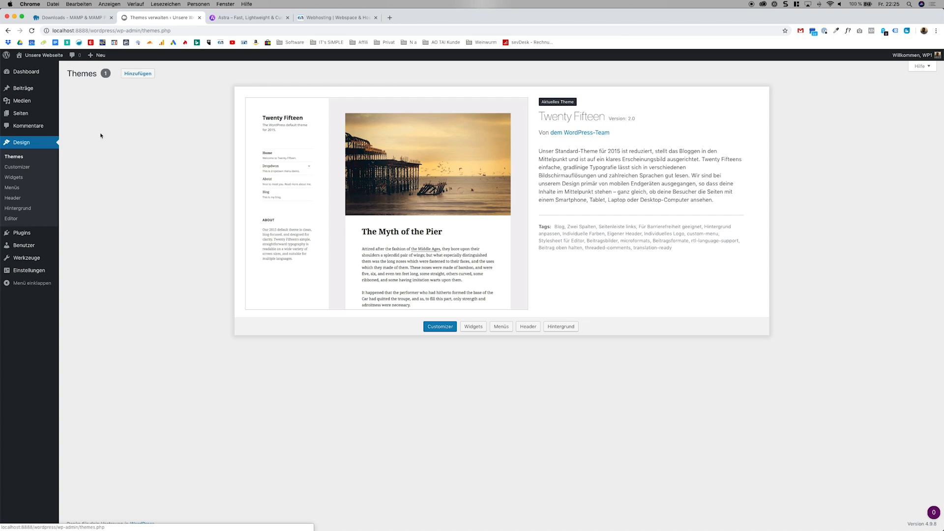
click(128, 76)
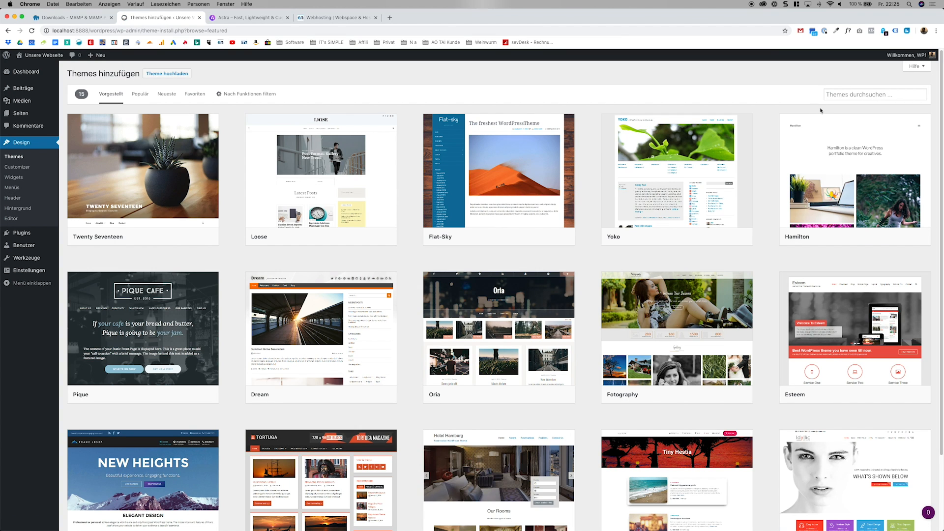
click(831, 98)
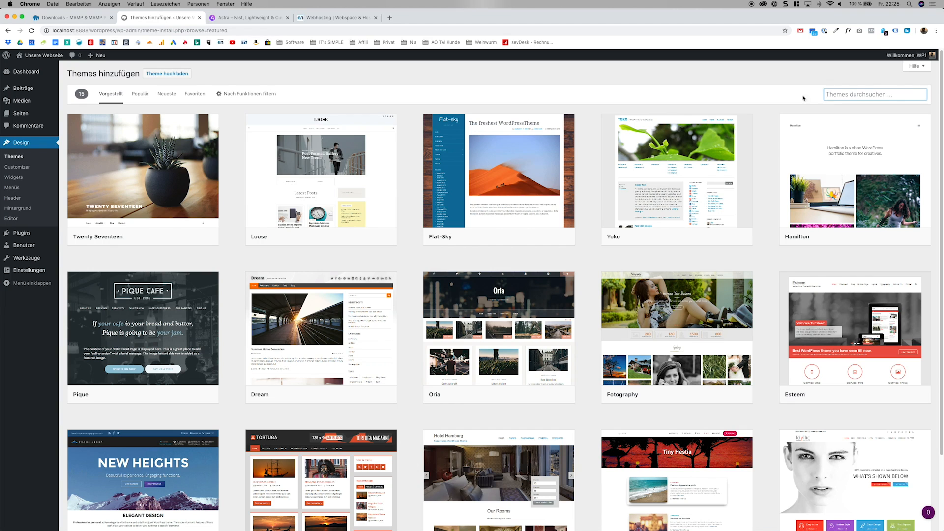
click(146, 99)
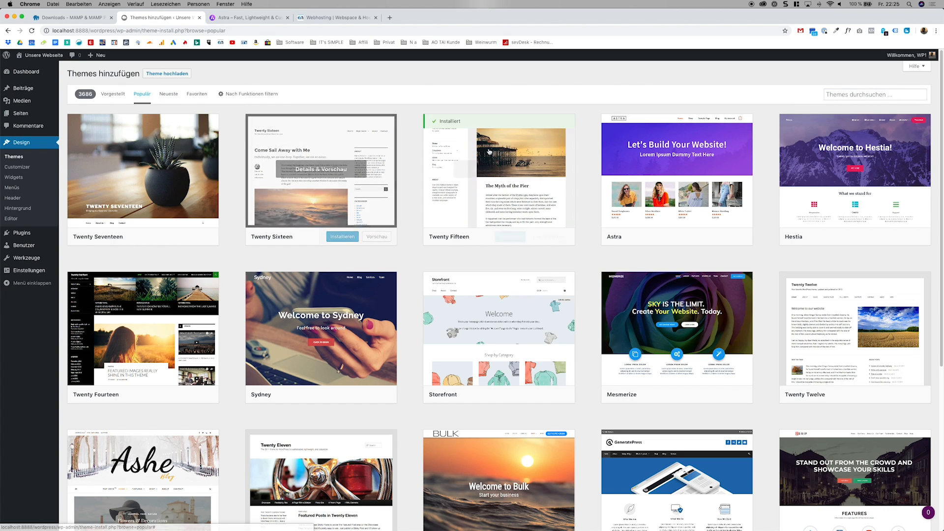
Search the theme directory for "astra", then install and activate the Astra theme.
click(828, 91)
text(astra)
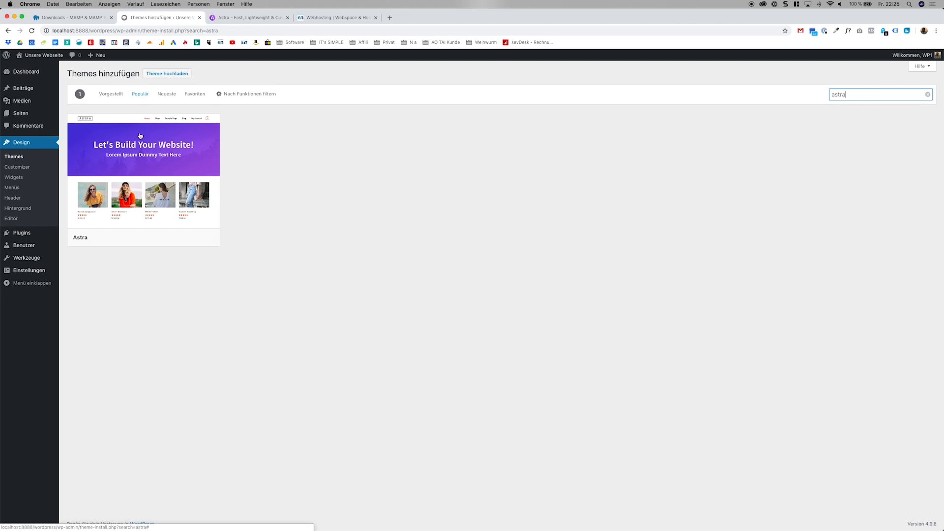
click(164, 237)
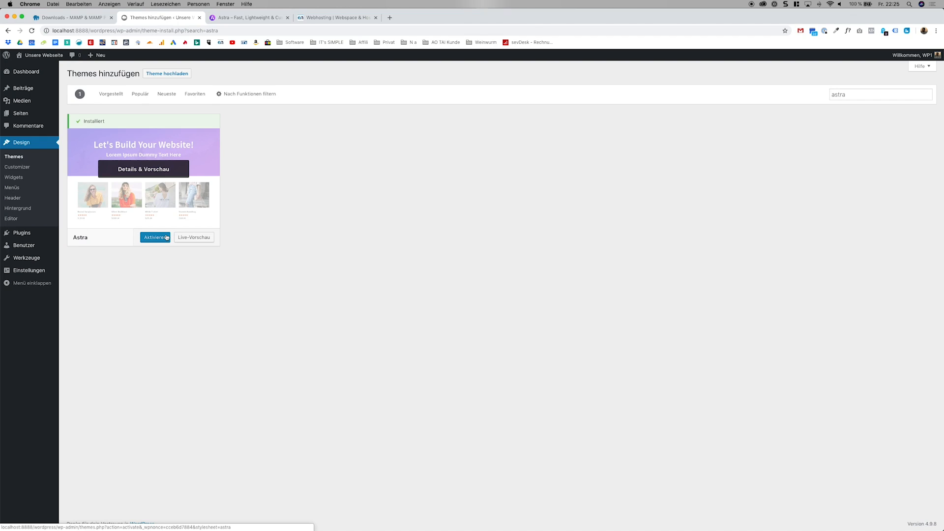
click(167, 238)
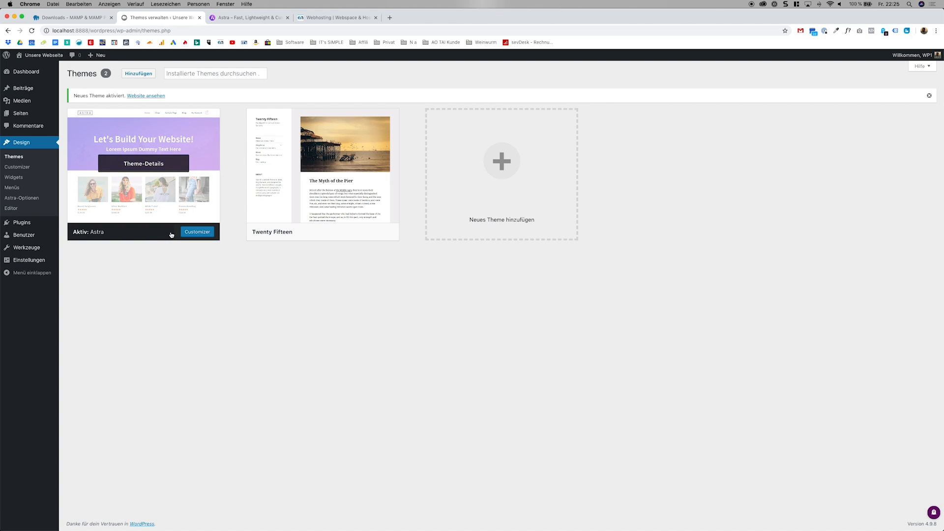
View the site's front page with the Astra theme applied and return to the admin dashboard.
click(53, 59)
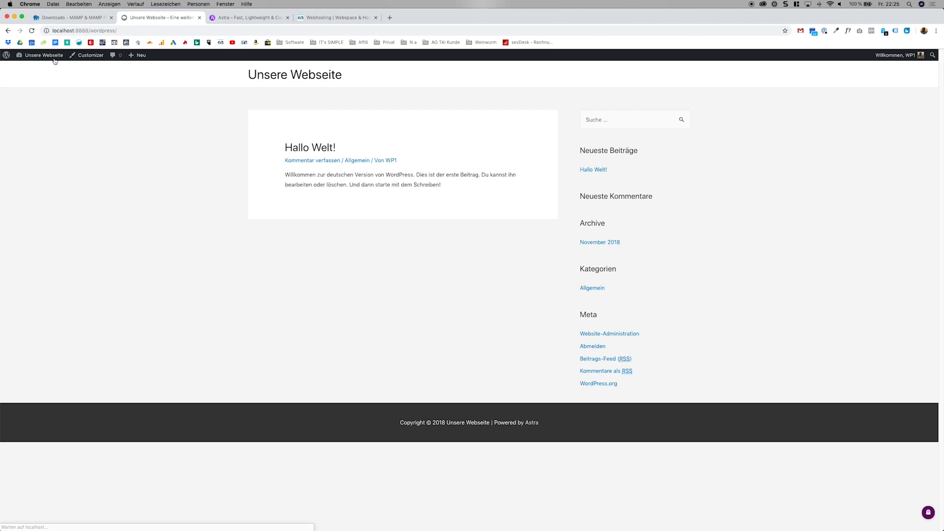
mouse_move(65, 77)
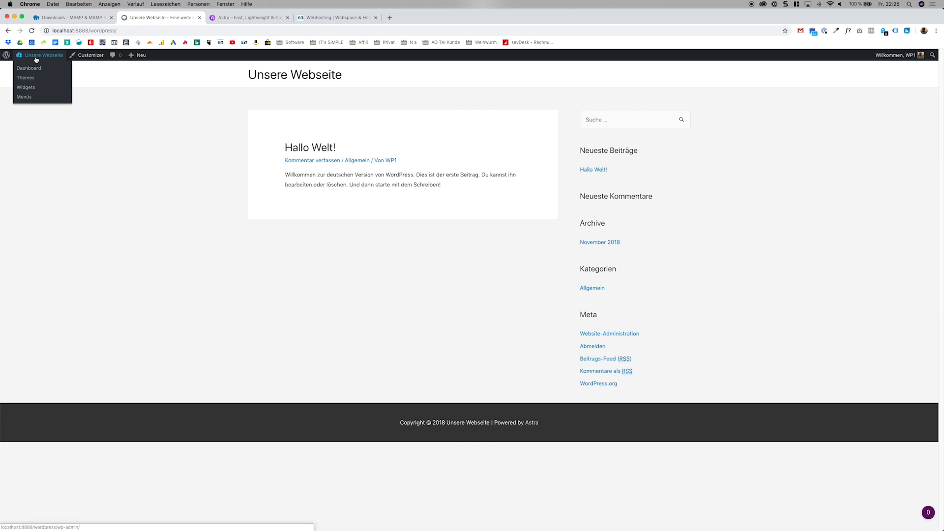
click(35, 69)
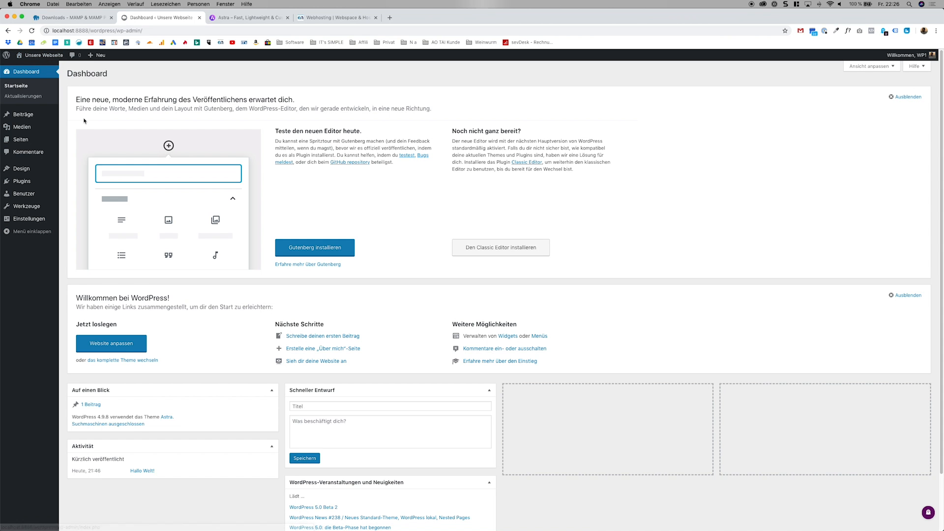
Create a new page titled "Home" and publish it.
click(56, 139)
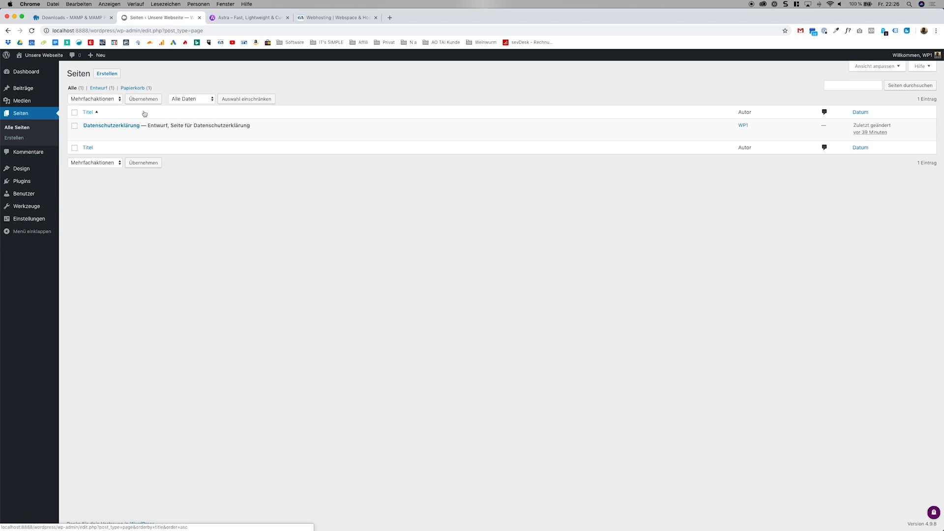
click(118, 77)
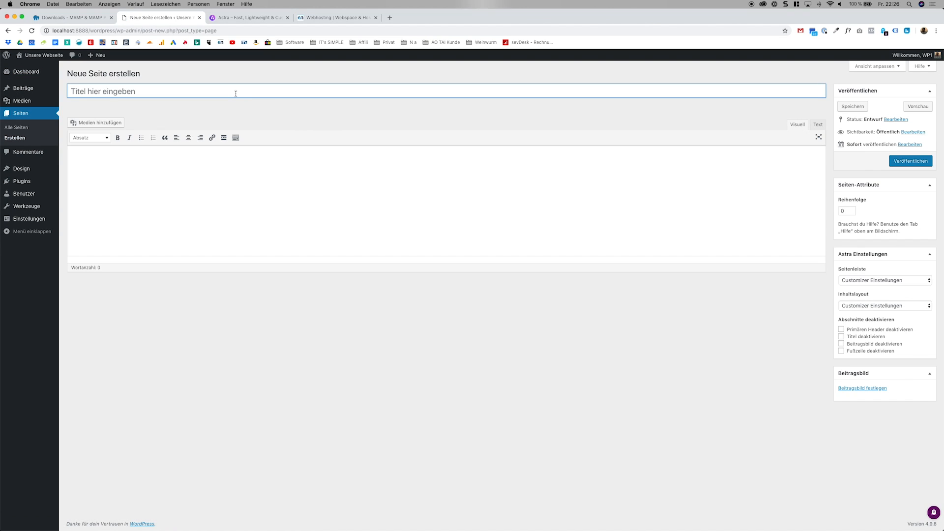
text(Home)
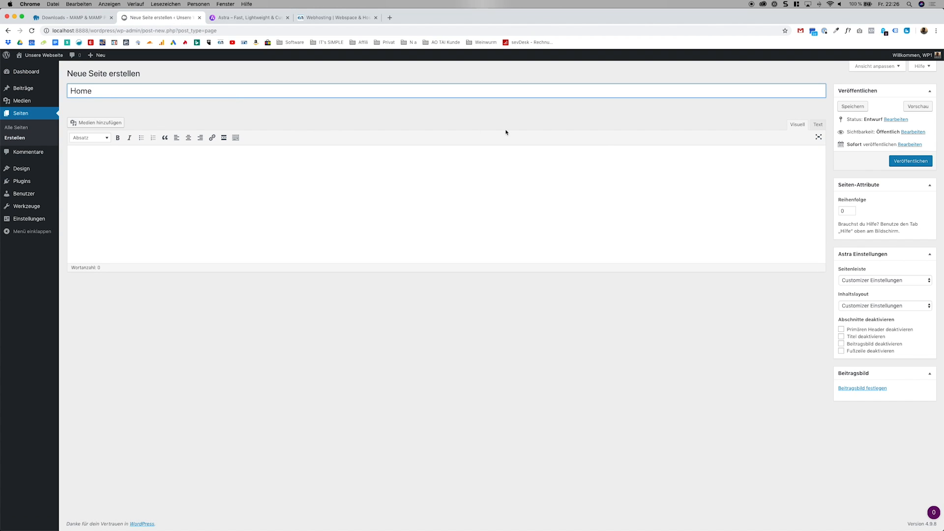
click(900, 163)
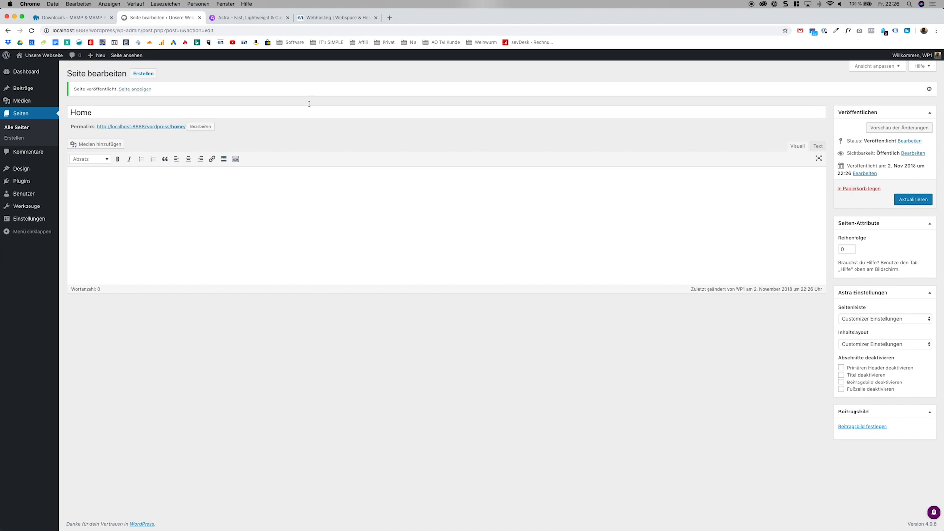
Create another page titled "Blog" and publish it.
click(157, 75)
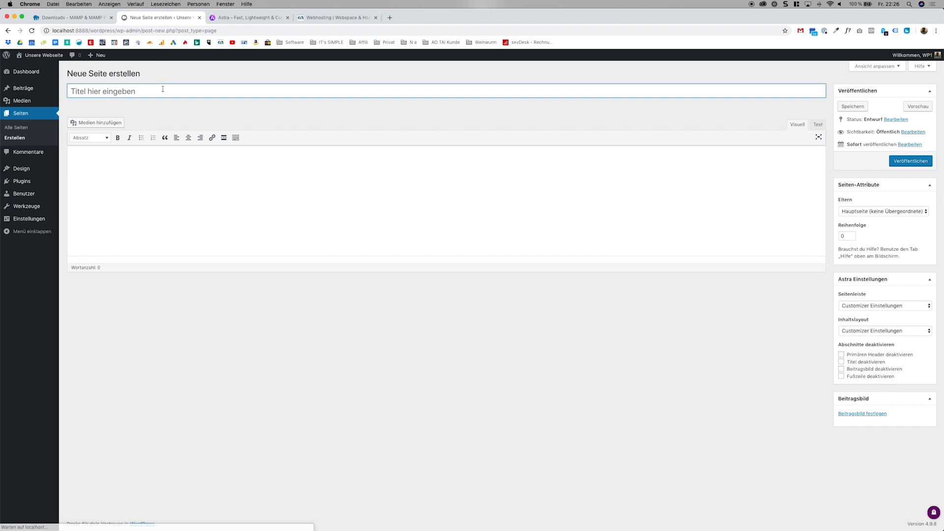
text(Blog)
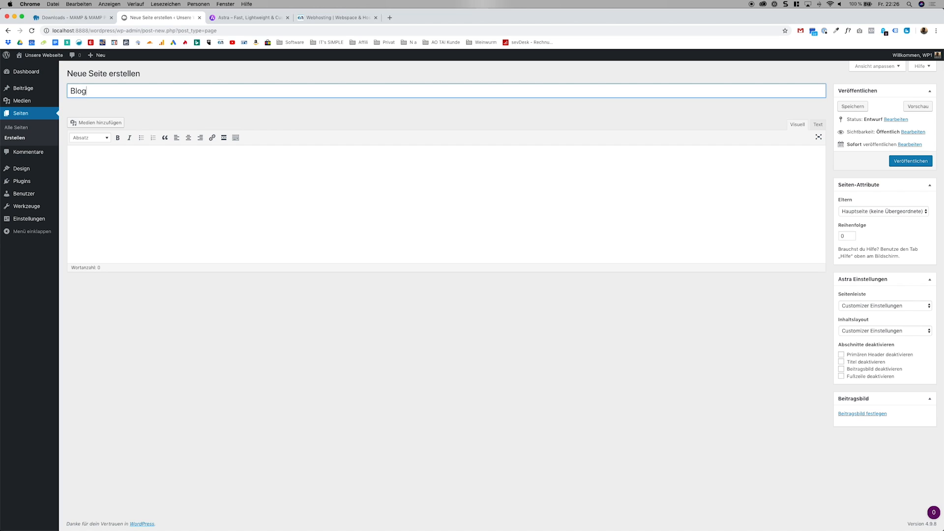
click(910, 161)
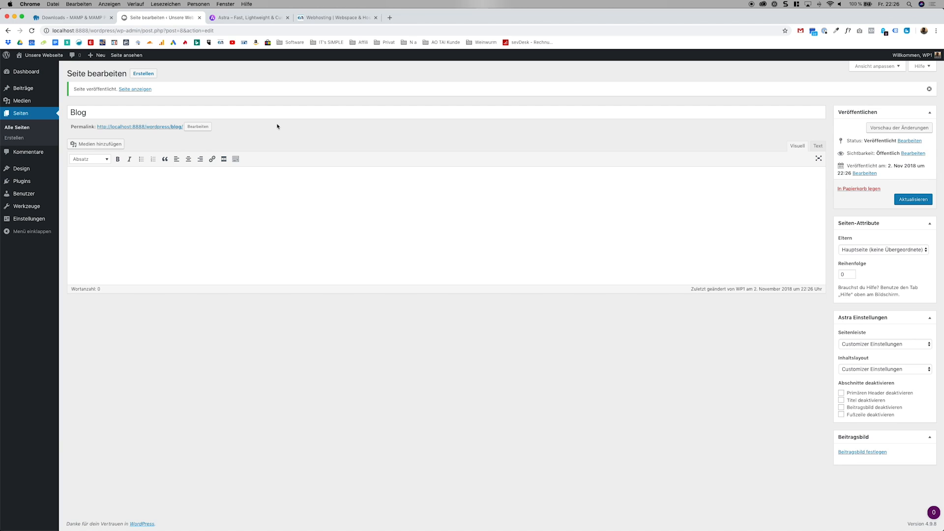
Go to the page for adding plugins and search the plugin directory for "elementor".
mouse_move(41, 167)
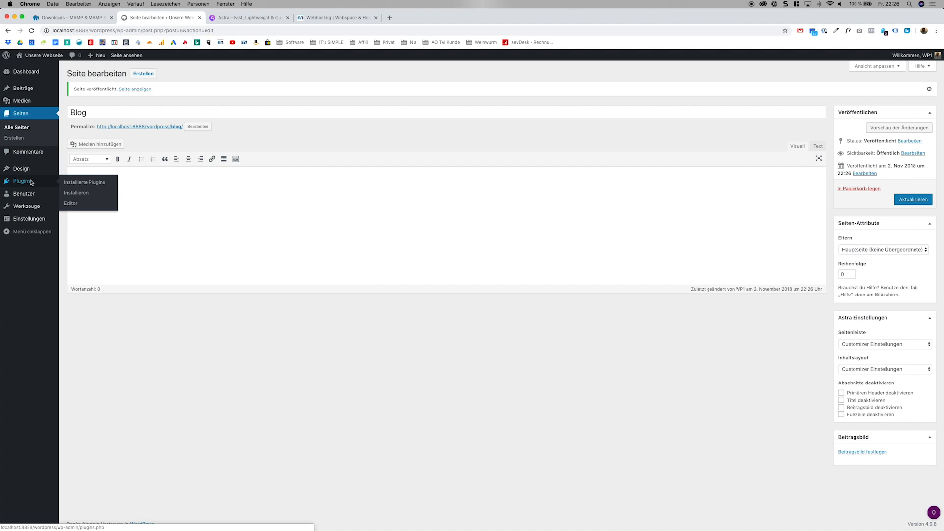
click(30, 182)
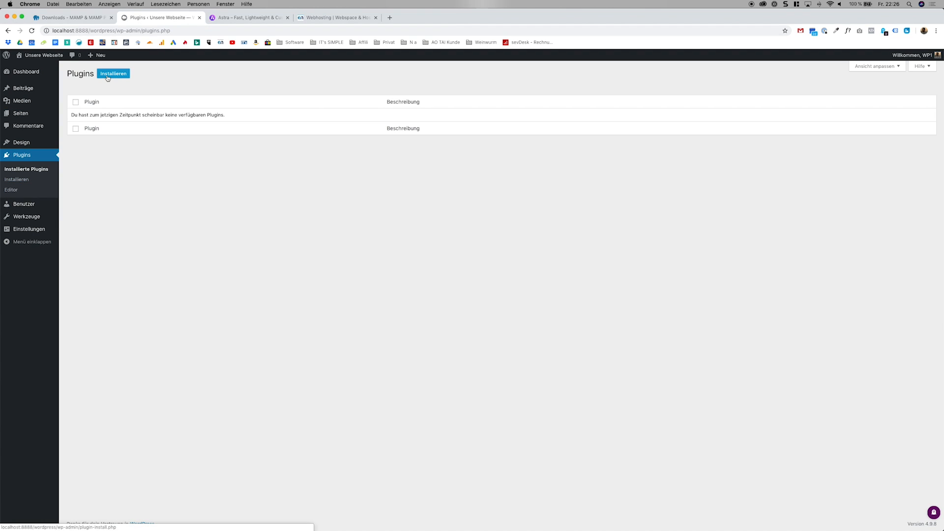
click(107, 76)
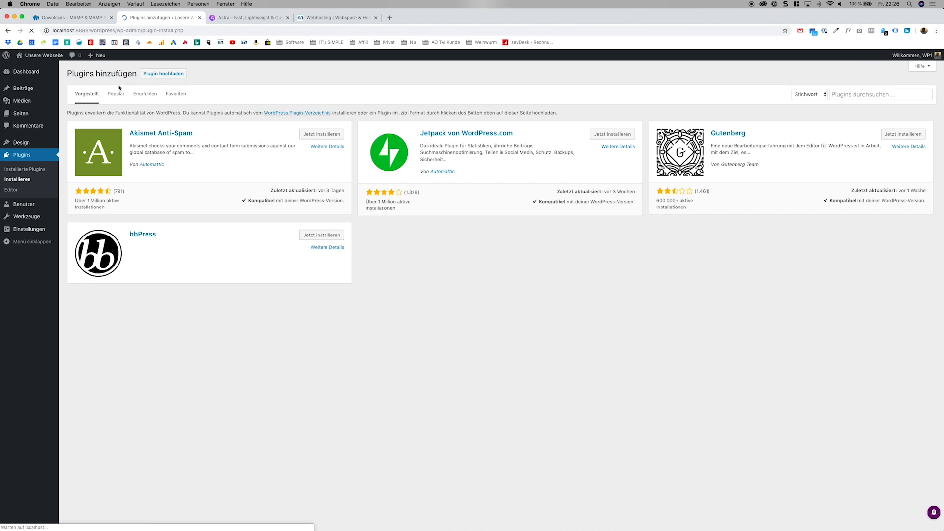
click(882, 92)
text(elemntor)
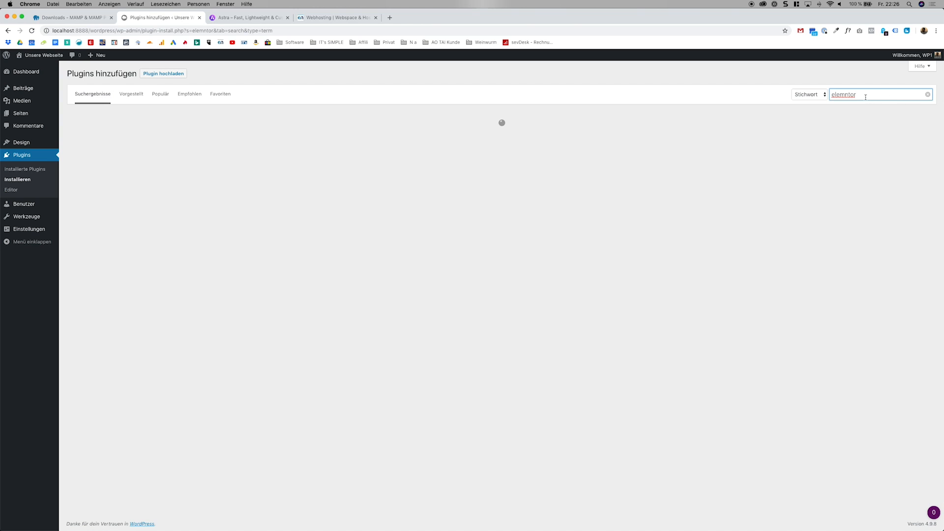
double_click(846, 94)
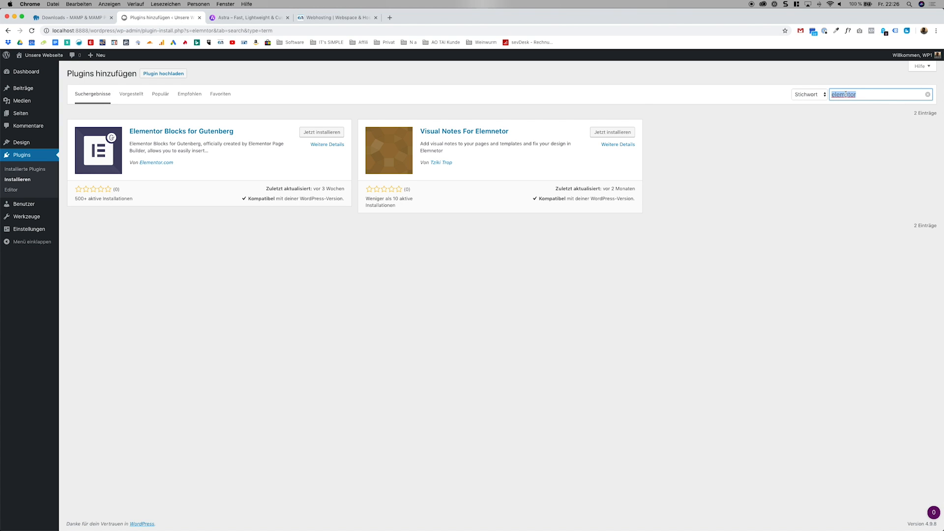
text(elementor)
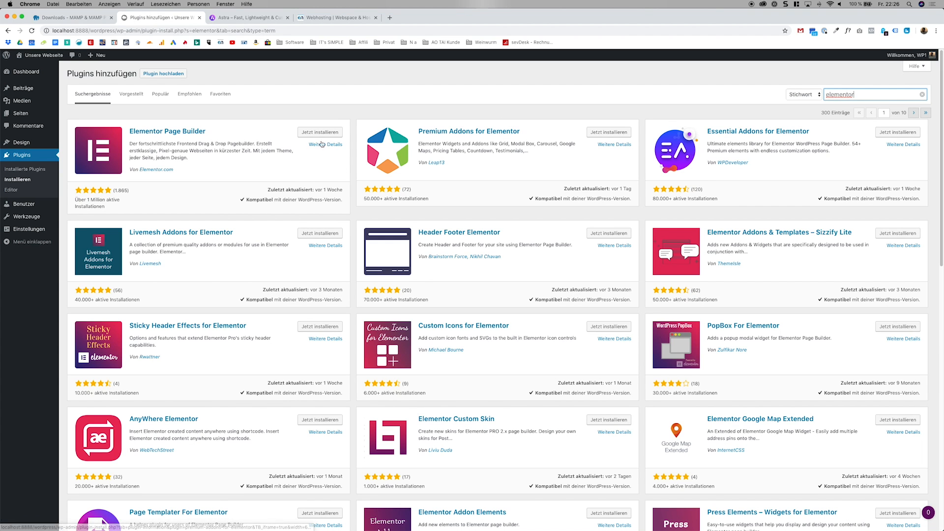
Install and activate the Elementor Page Builder plugin.
click(322, 133)
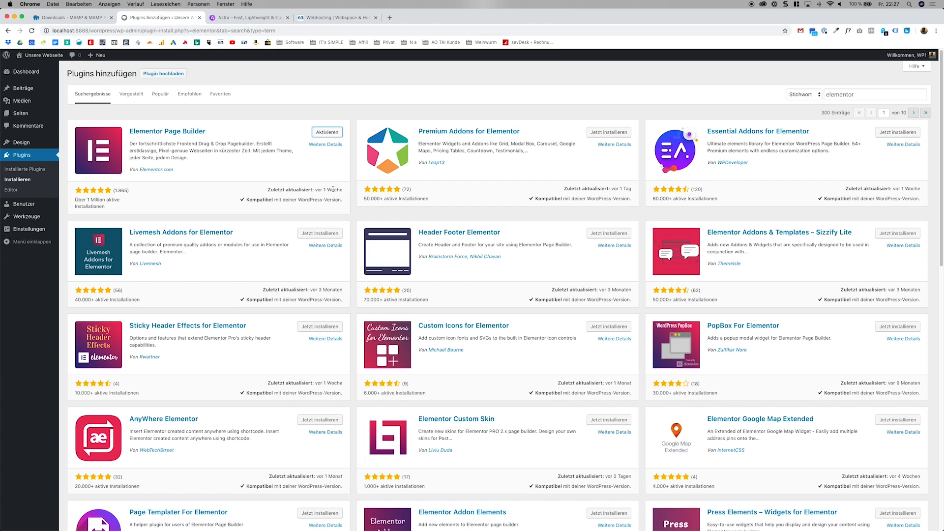
scroll(335, 200, down, 5)
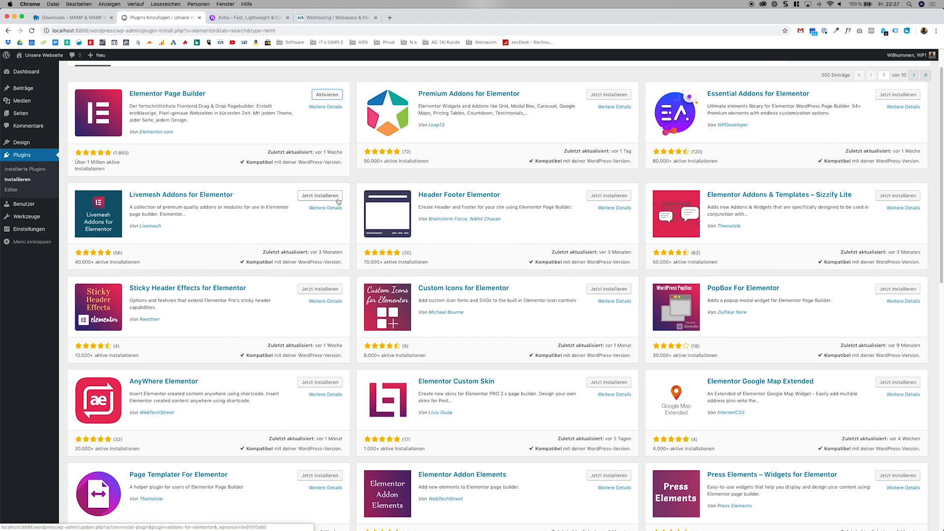
scroll(338, 201, up, 5)
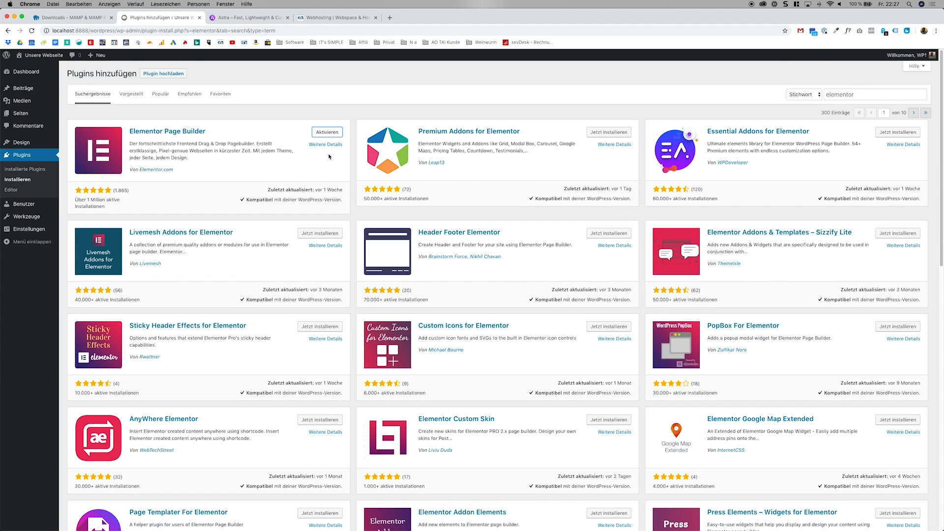
click(327, 133)
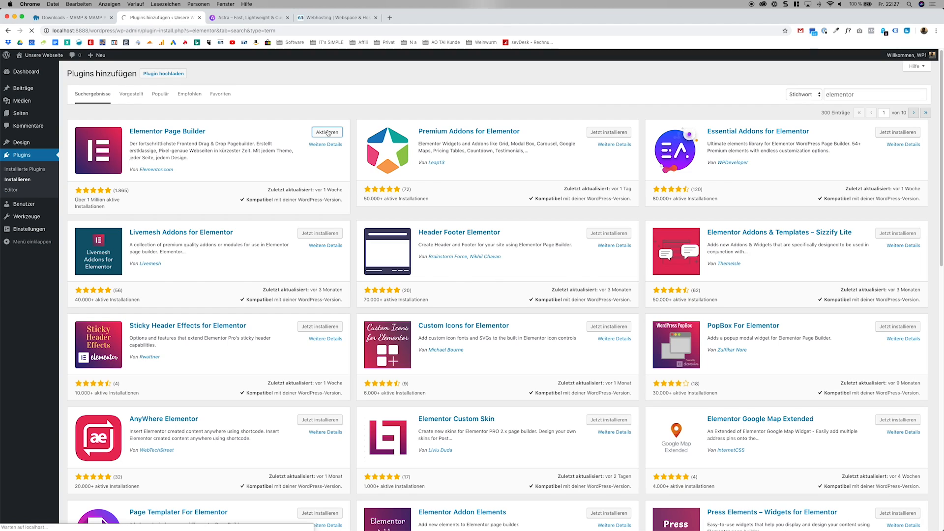
Close the webhosting, Astra and MAMP downloads browser tabs, keeping only the WordPress site open.
click(376, 18)
click(289, 18)
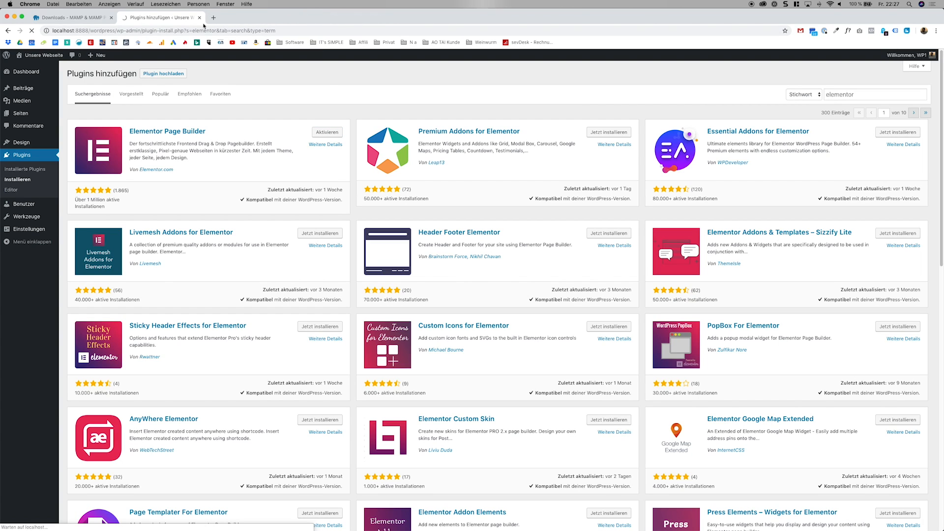
click(111, 18)
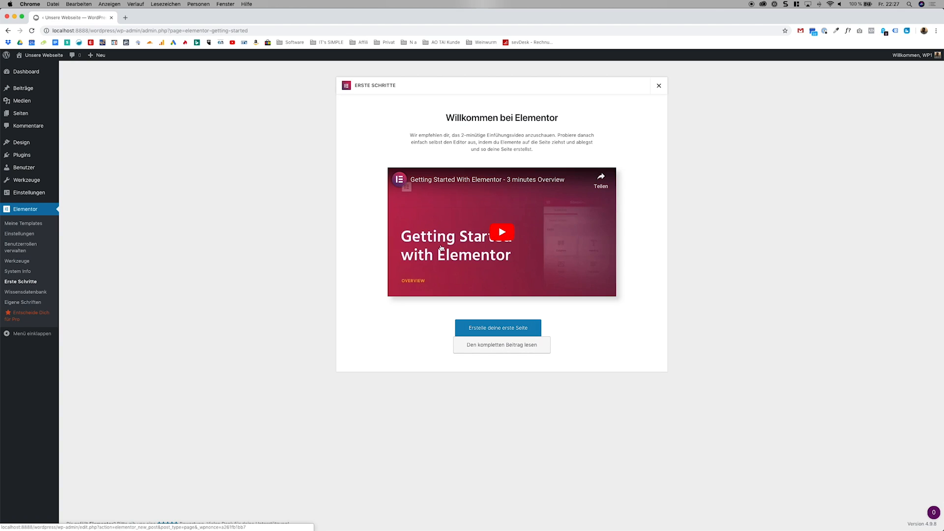
Dismiss the Elementor welcome screen and open the Astra theme's options page.
click(661, 87)
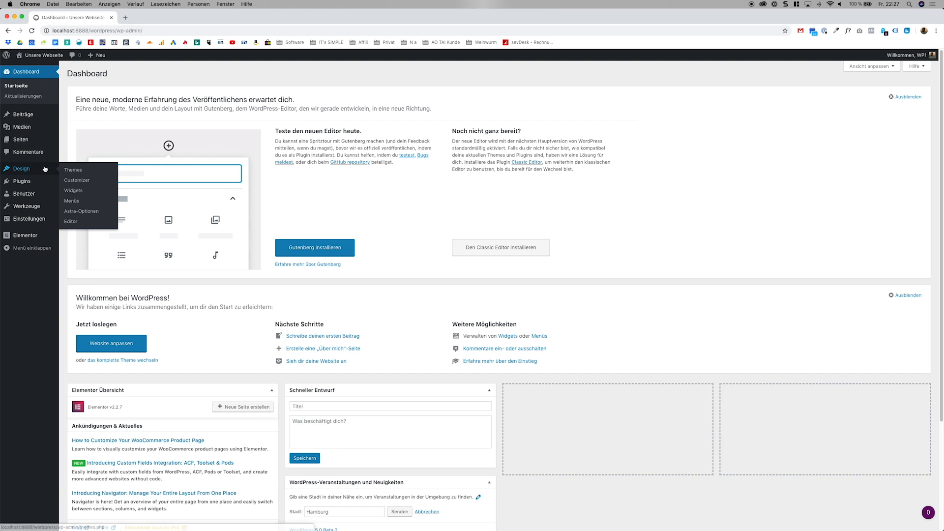
click(92, 211)
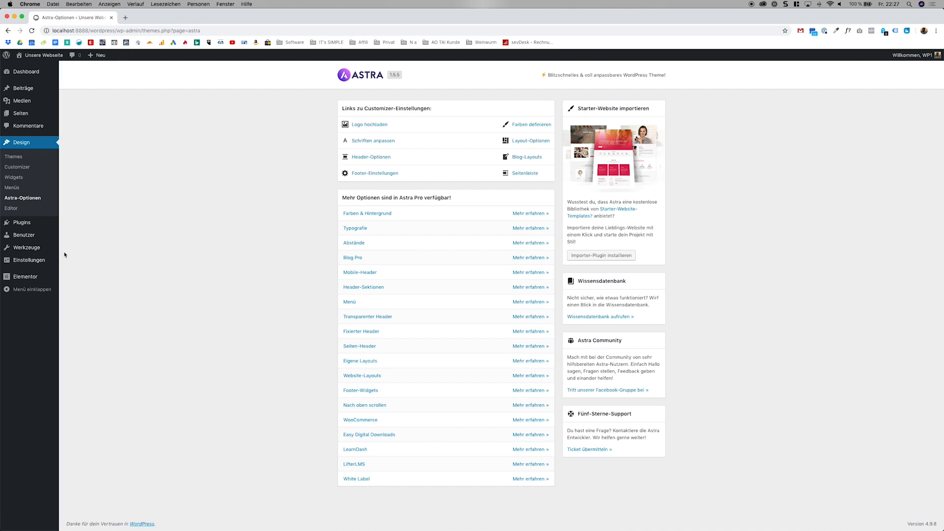
In the reading settings, make the front page a static page with Home as homepage and Blog as posts page, and save.
mouse_move(51, 260)
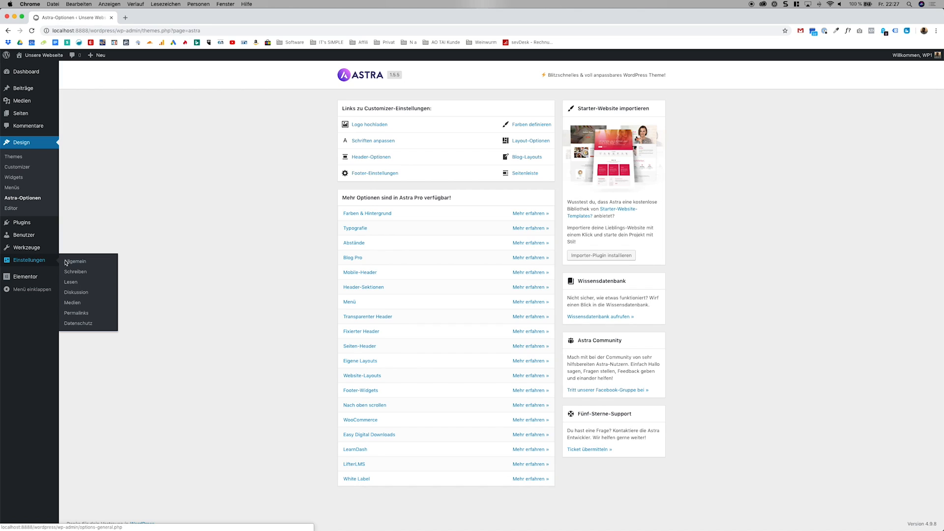
click(79, 281)
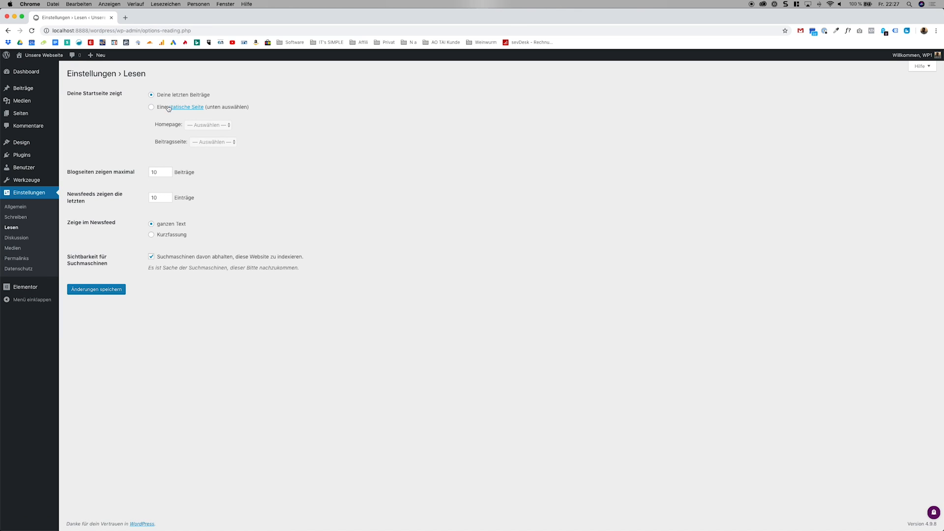
click(151, 107)
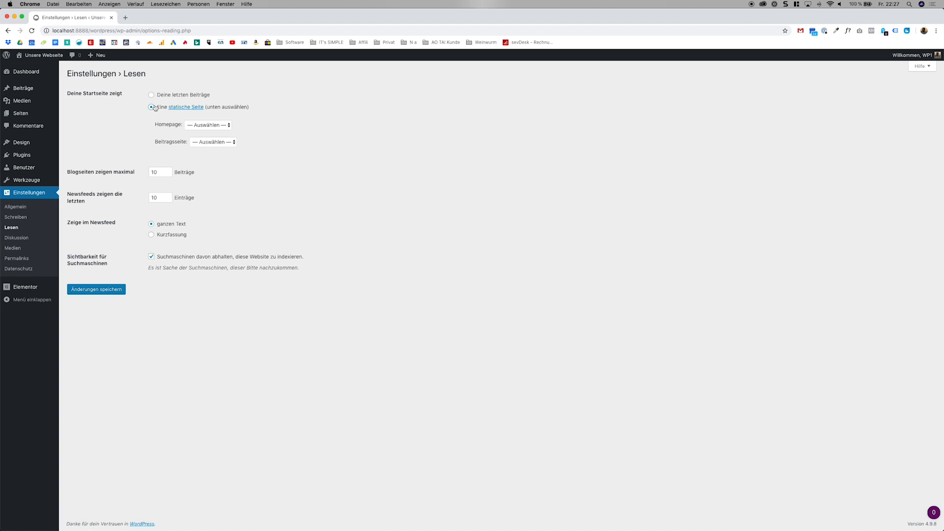
click(203, 125)
click(199, 138)
click(196, 142)
click(202, 149)
click(109, 289)
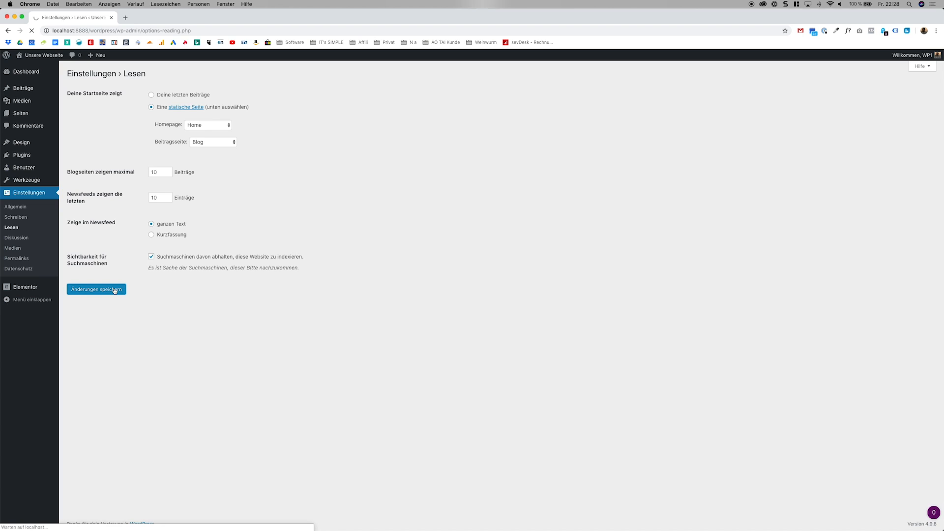
View the site's front end to check which page is shown as the start page.
click(45, 63)
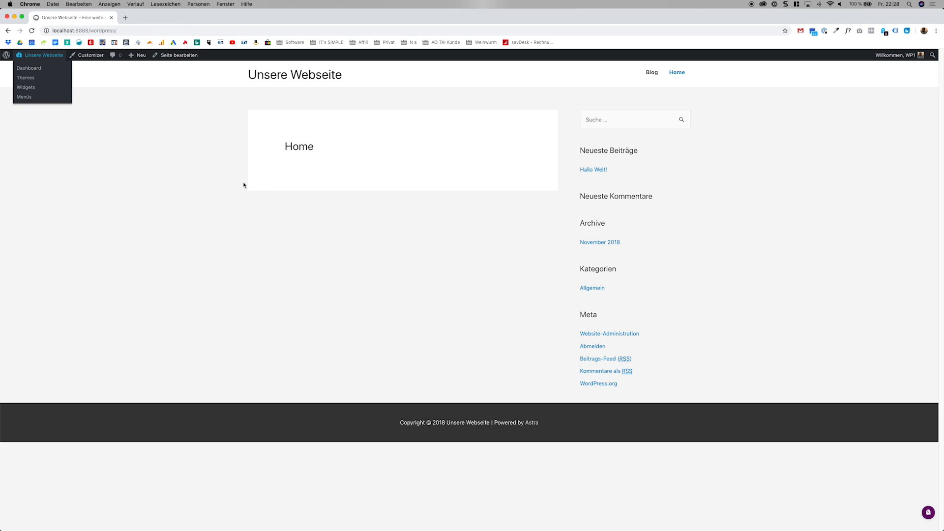
drag(286, 155, 324, 148)
click(326, 152)
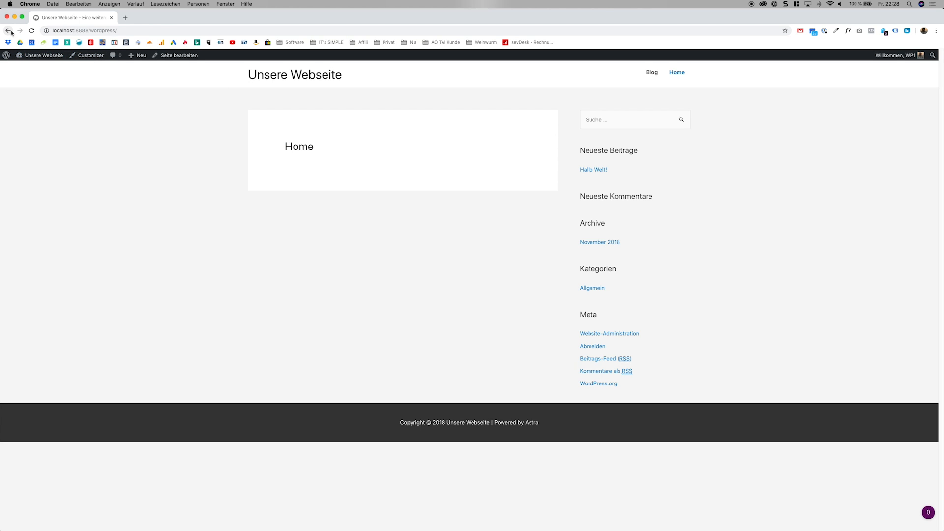
Return to the dashboard, go to the Astra options and open the logo upload settings in the Customizer.
mouse_move(24, 57)
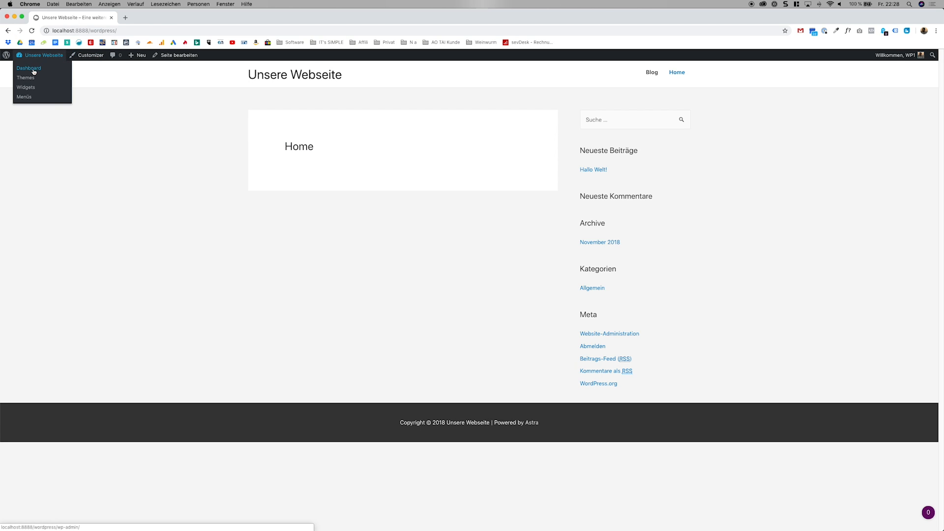
click(33, 72)
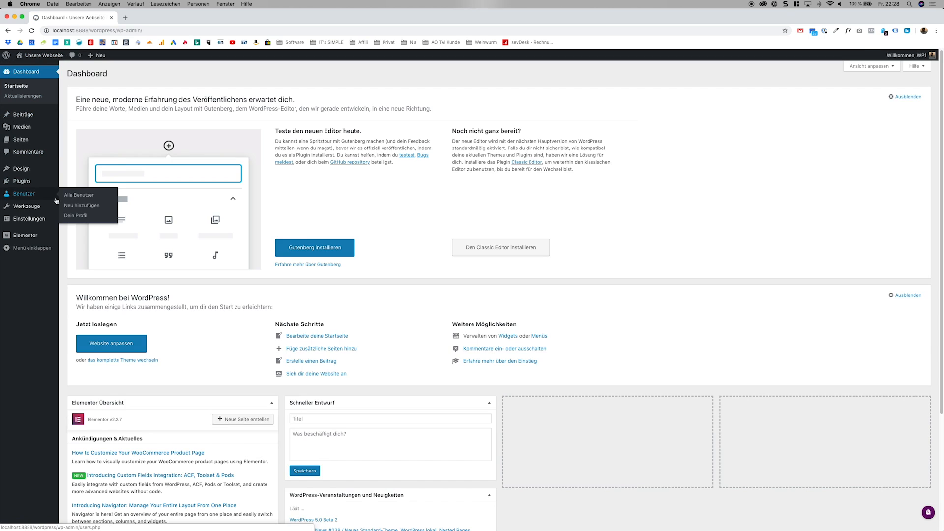
mouse_move(50, 168)
click(90, 211)
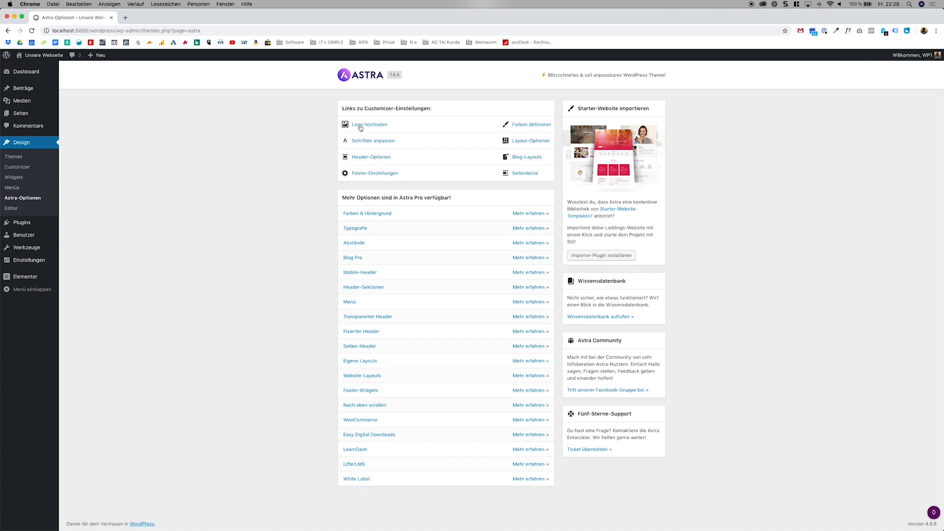
click(359, 126)
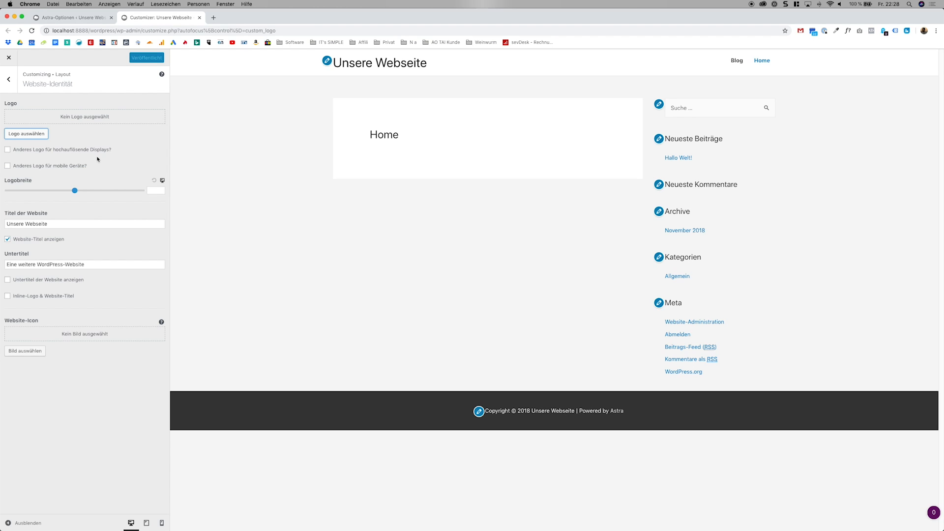
Look at the logo selection's media library and file upload views, and close it without choosing a logo.
click(34, 133)
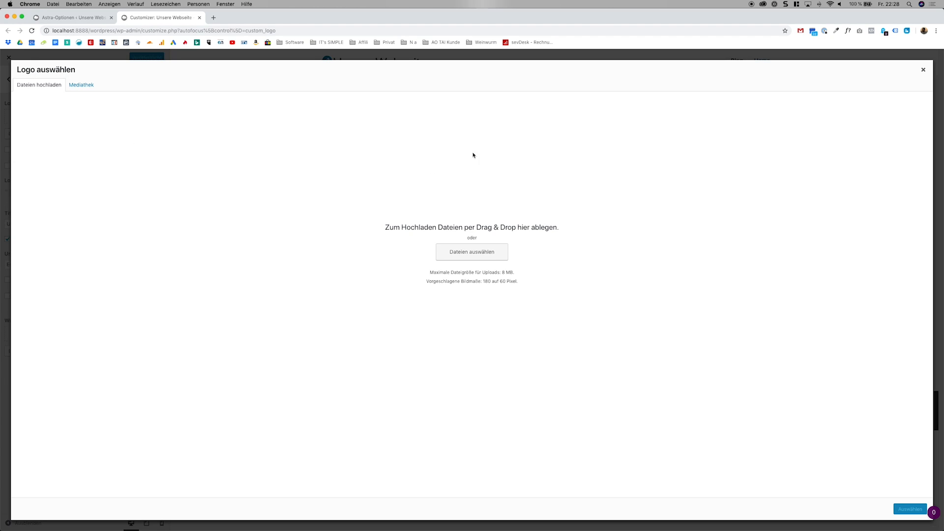
click(93, 88)
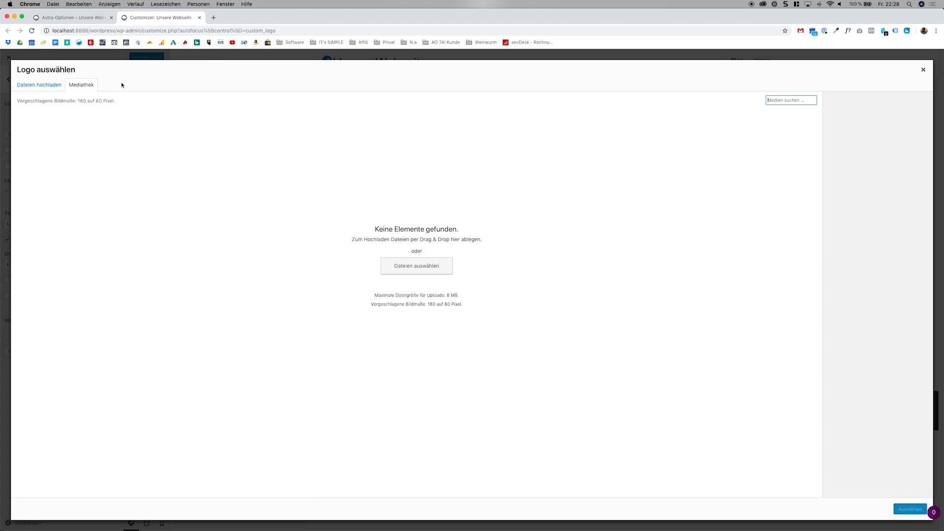
click(44, 88)
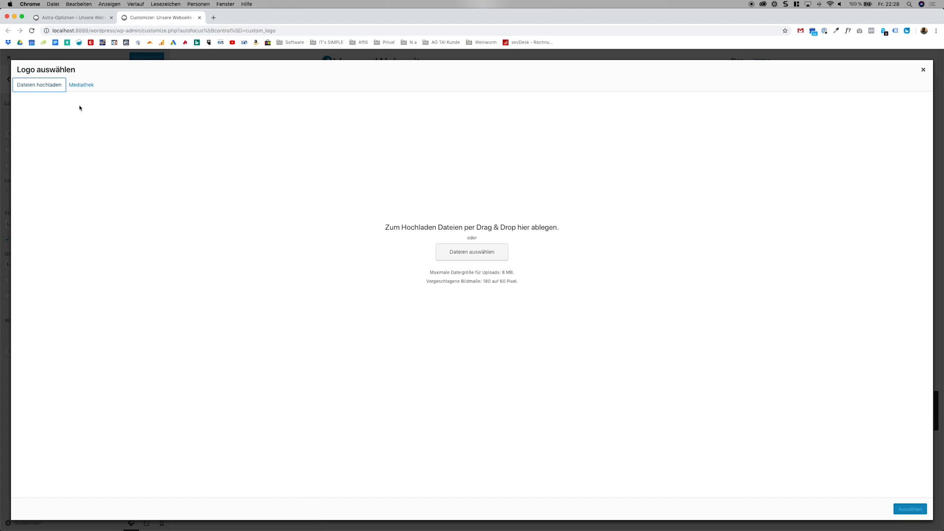
click(922, 70)
Change the website title to "Astra Theme".
click(8, 224)
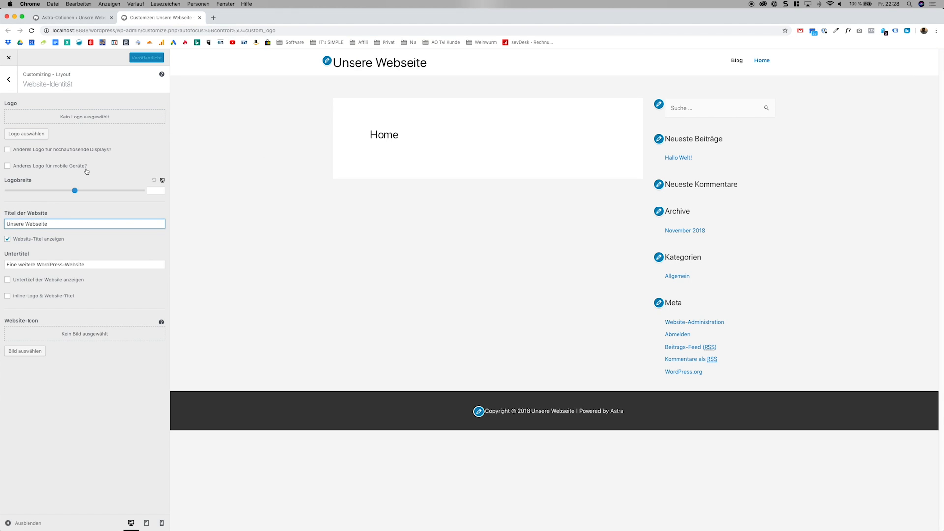
drag(48, 224, 1, 224)
text(Astra)
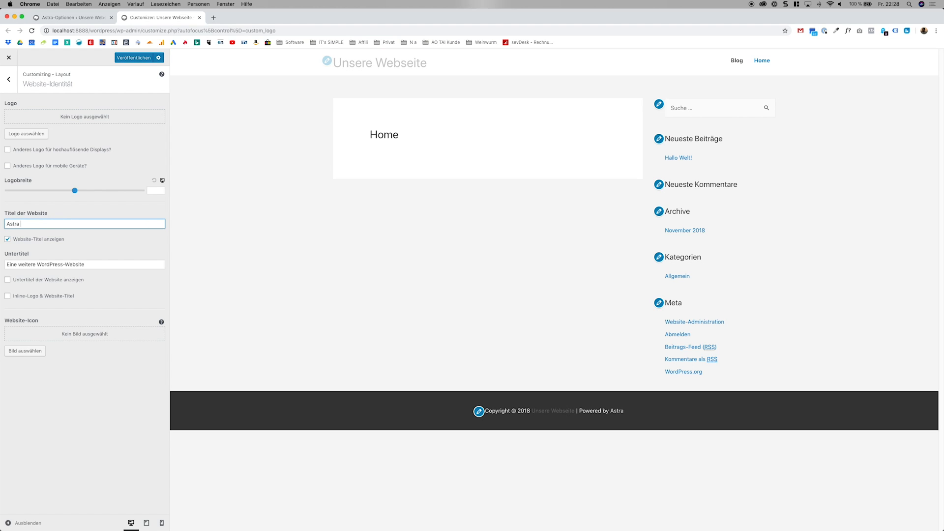
text( Theme)
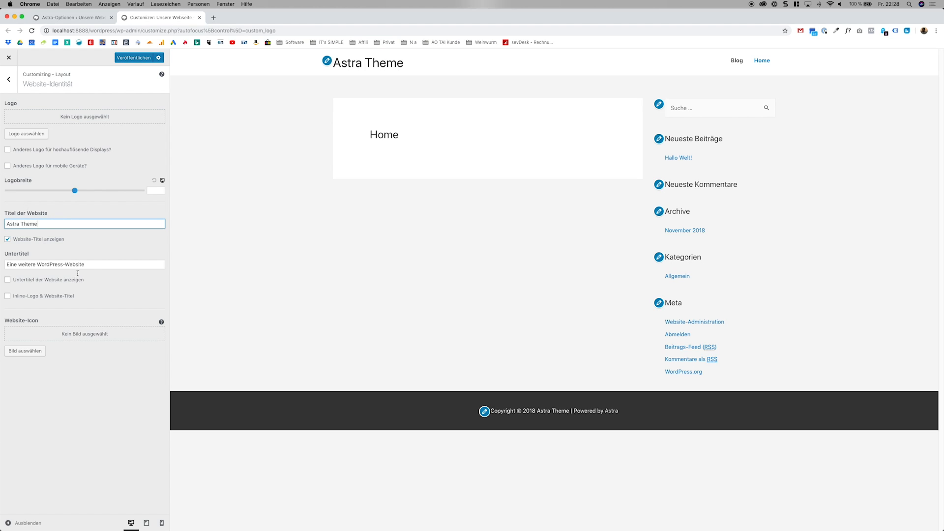
Enable displaying the website's tagline, and try the inline logo and site title option before turning it off again.
drag(88, 264, 9, 259)
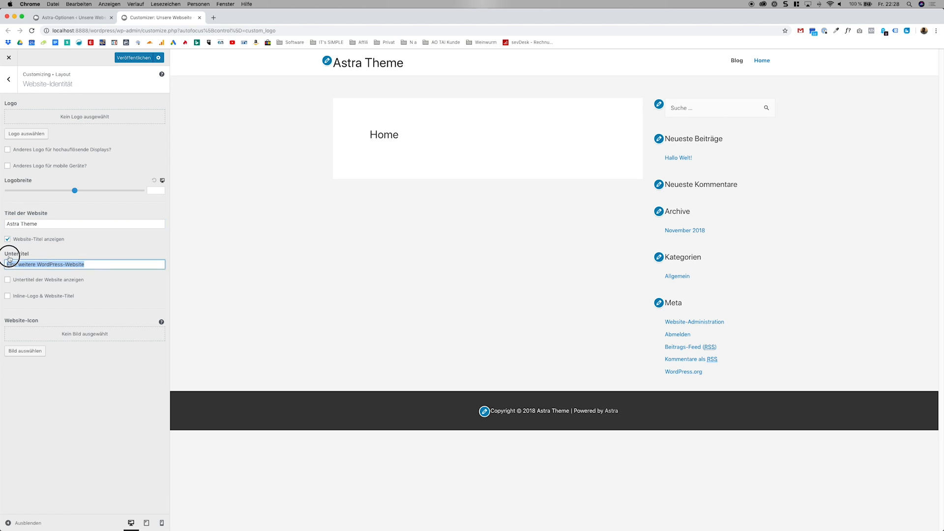
click(42, 281)
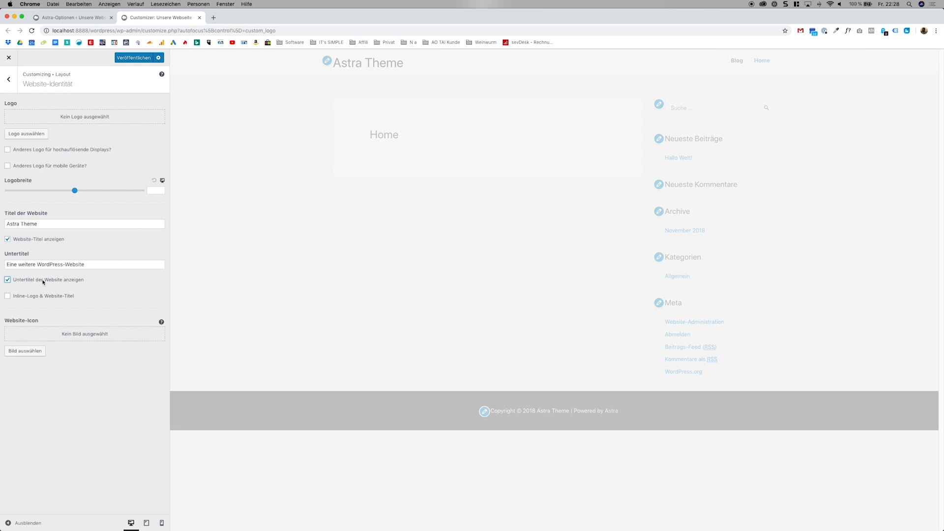
click(46, 297)
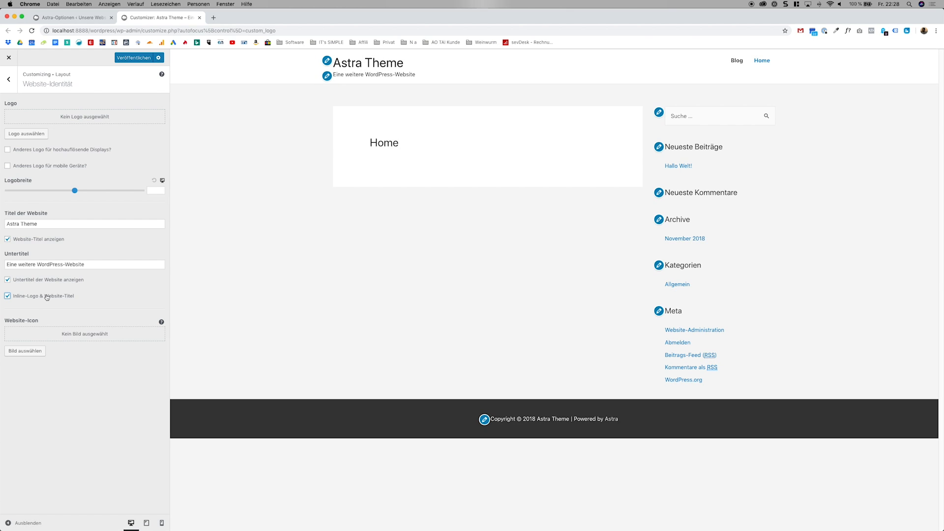
click(46, 297)
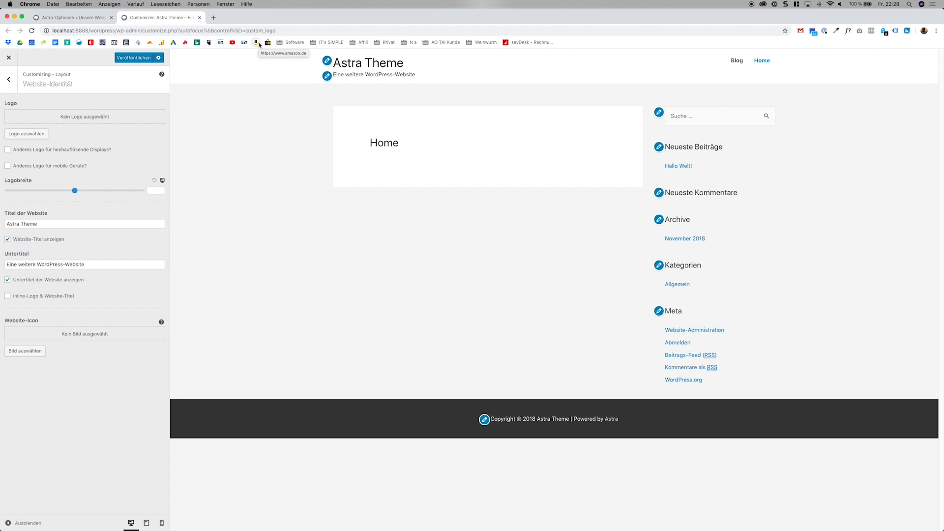
Search Google for "icon transparent" in a new browser tab and show the image results.
click(213, 18)
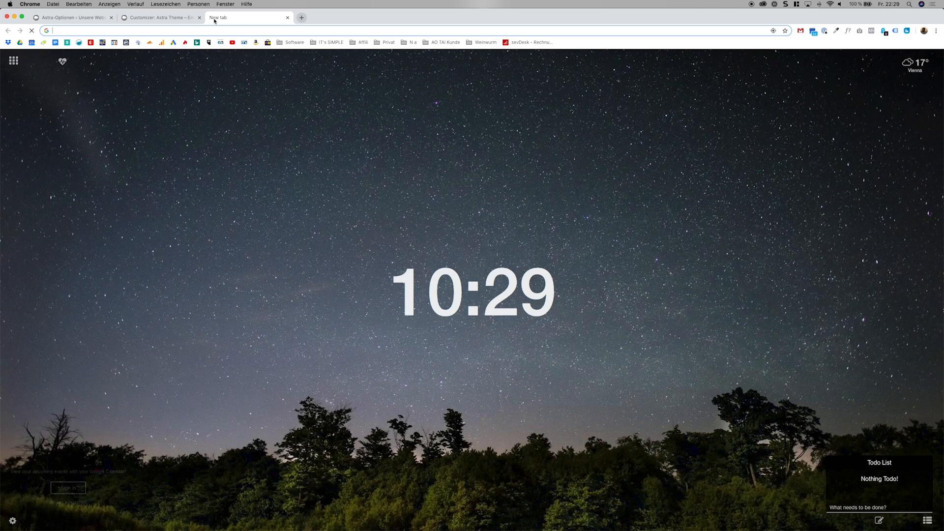
text(icon )
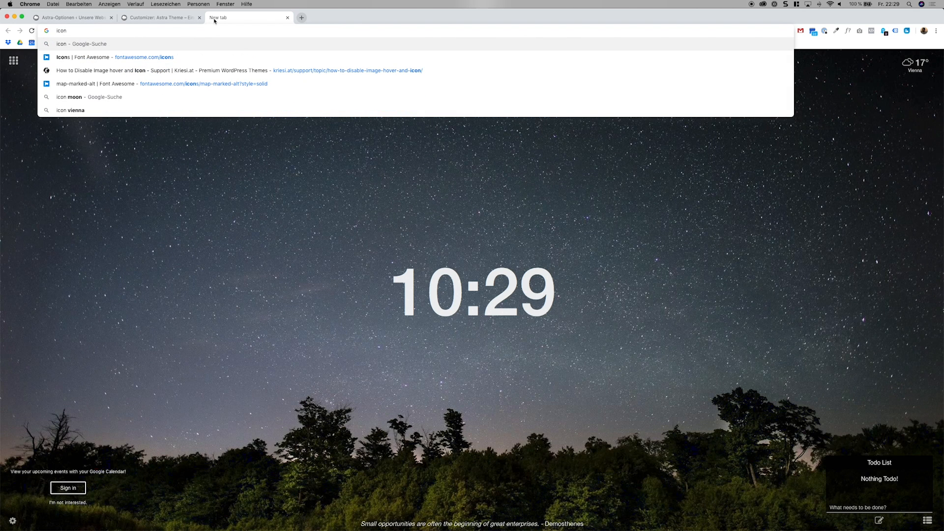
text(transparent)
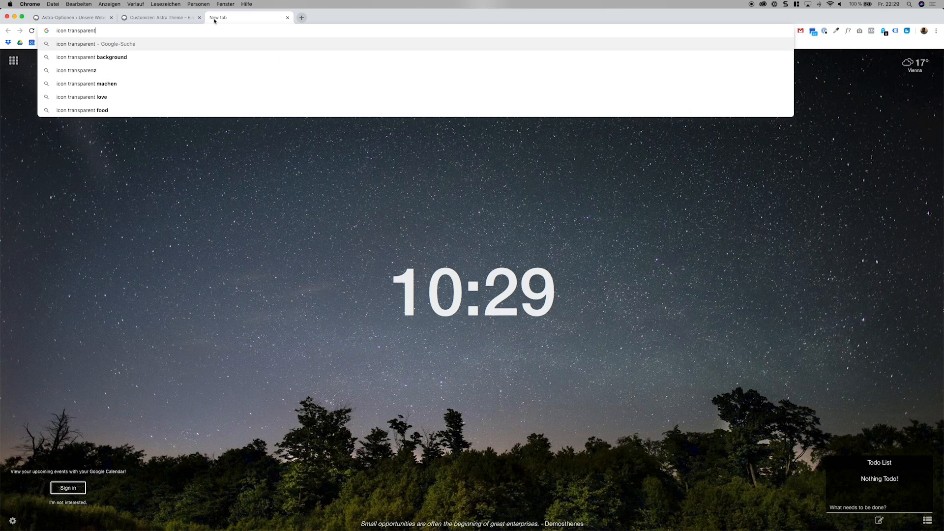
key(Return)
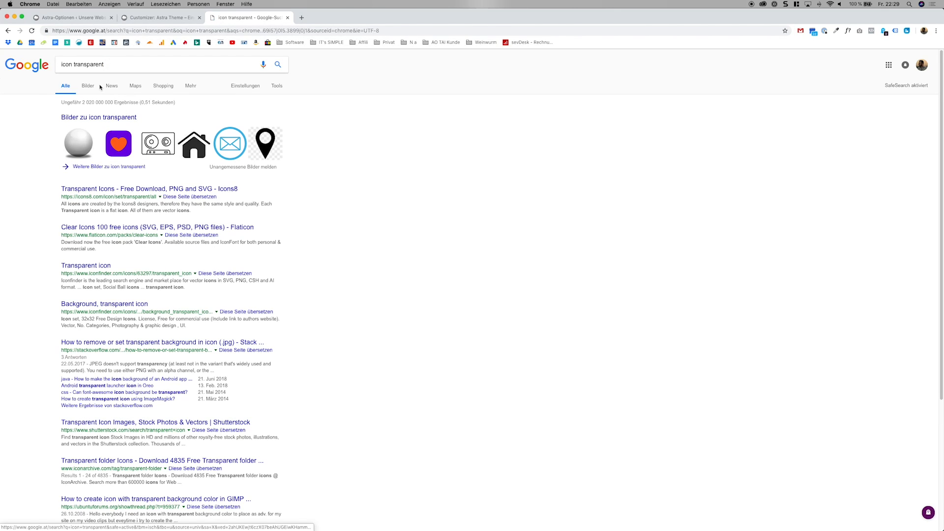
click(94, 87)
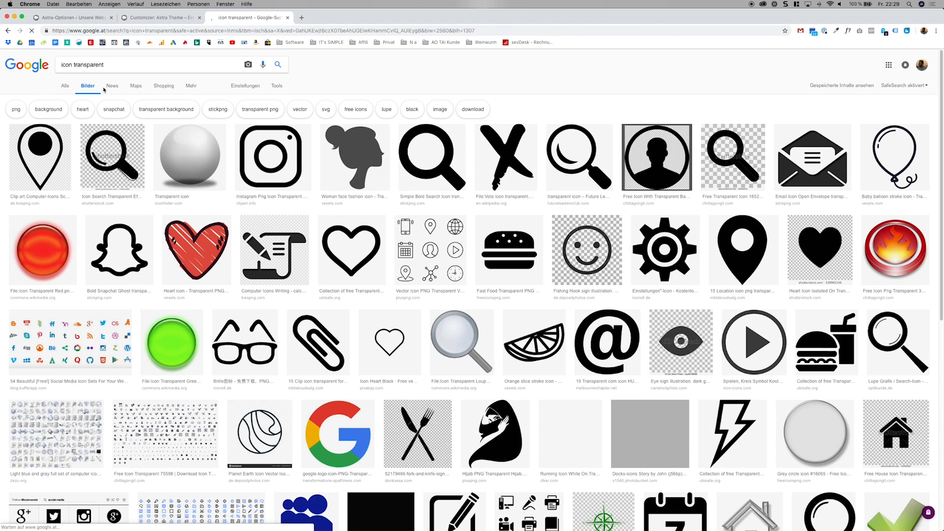
Filter the image results by usage rights to "Zur Wiederverwendung gekennzeichnet".
click(233, 87)
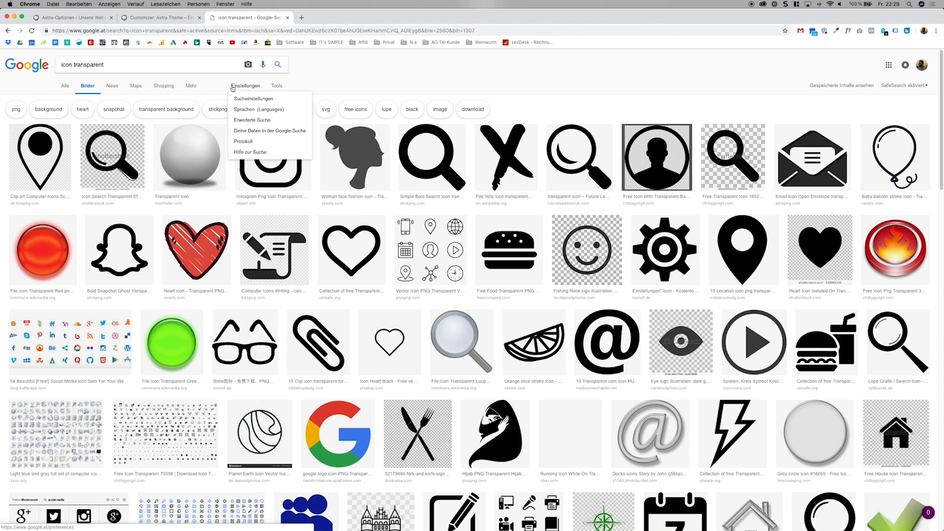
click(278, 87)
click(232, 99)
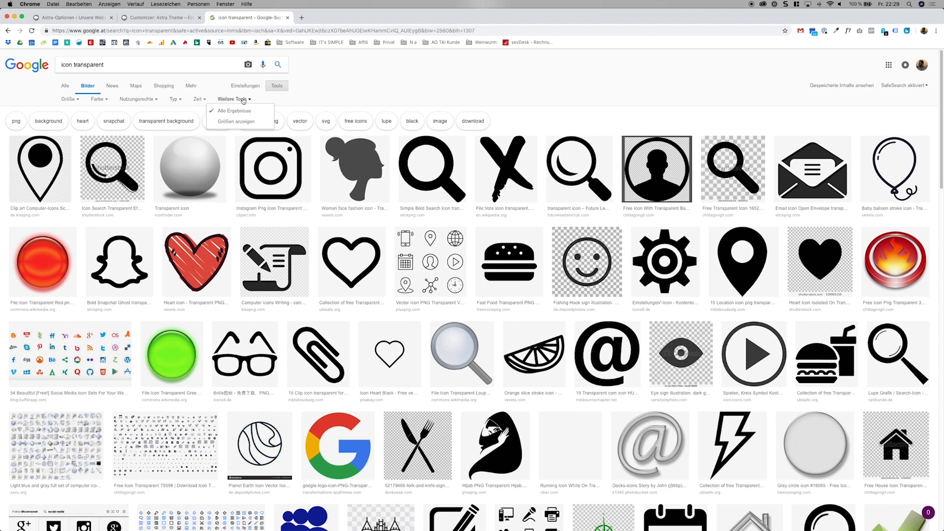
click(155, 99)
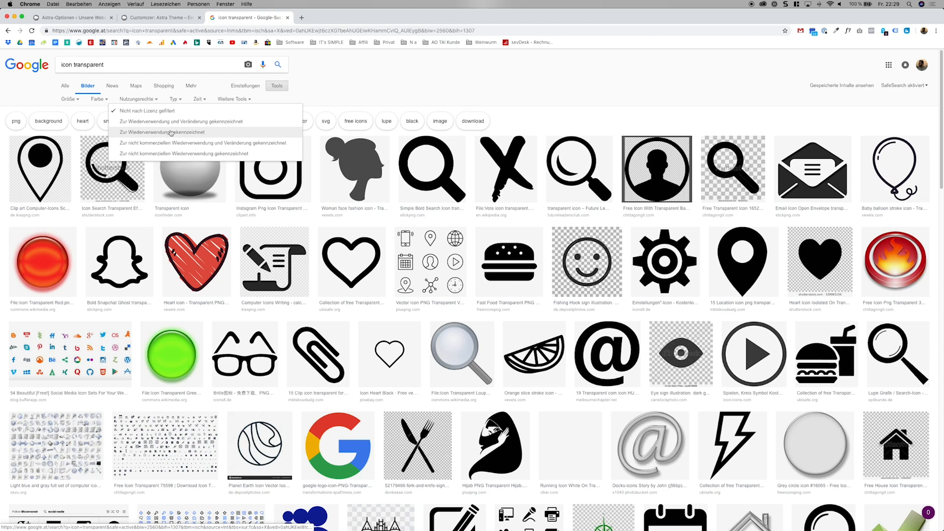
click(176, 133)
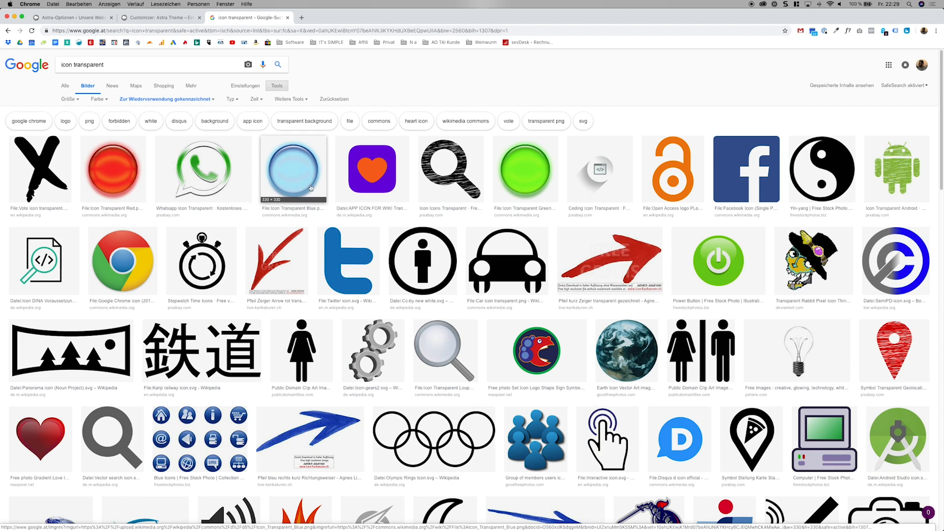
Open the scribbled black magnifying glass icon from Pixabay and save it to the desktop as a PNG image.
click(427, 182)
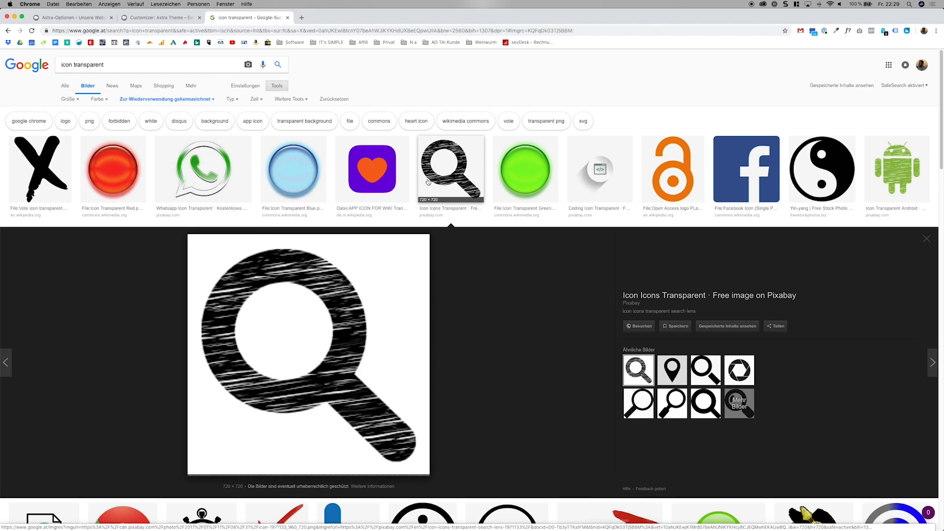
right_click(353, 333)
click(403, 387)
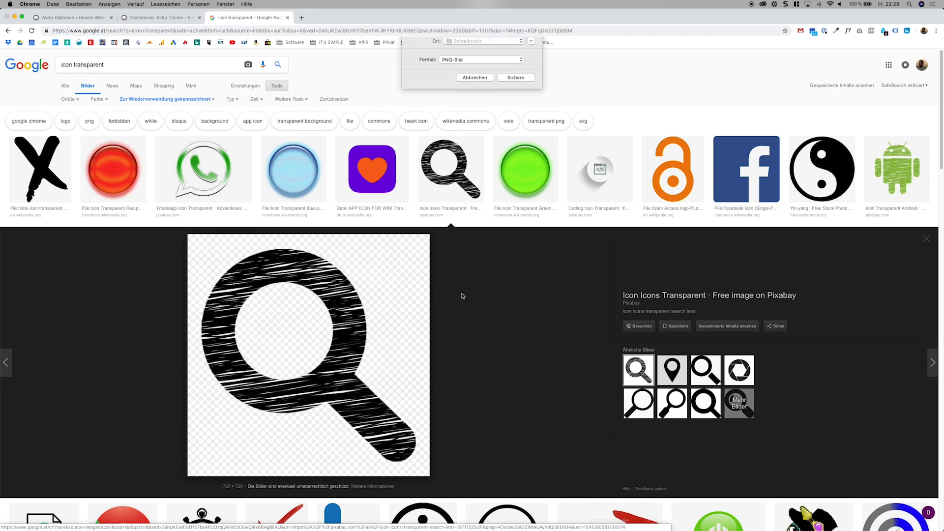
click(515, 106)
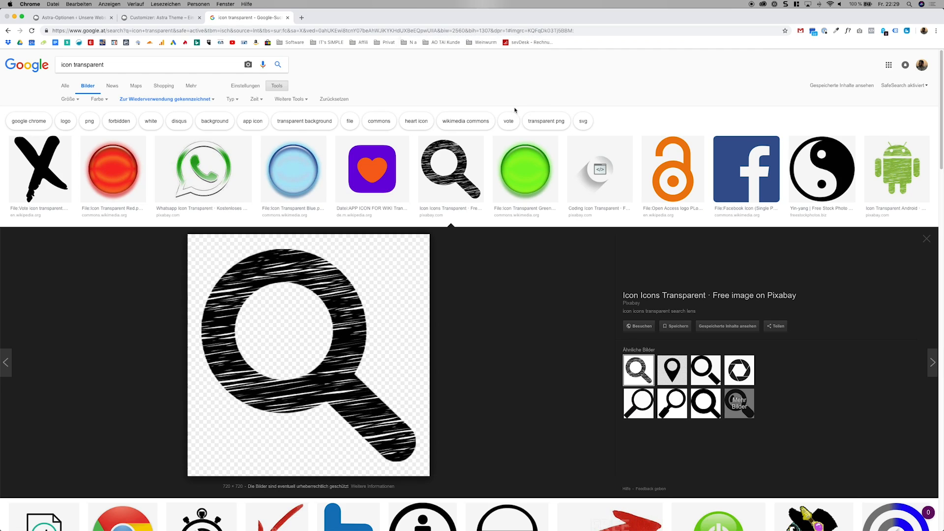
Upload icon-1971133_960_720.png from the desktop in the Customizer and set it as the website icon, keeping the full-image crop.
click(176, 17)
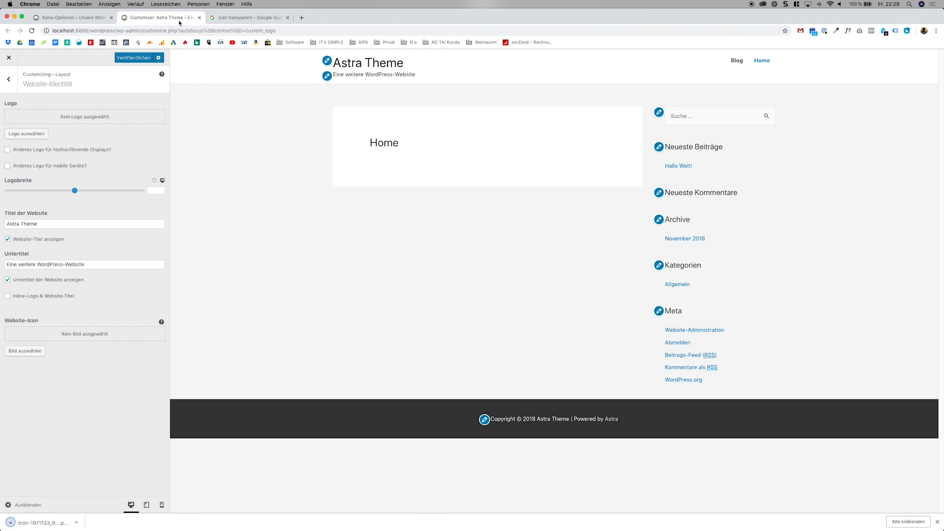
click(36, 350)
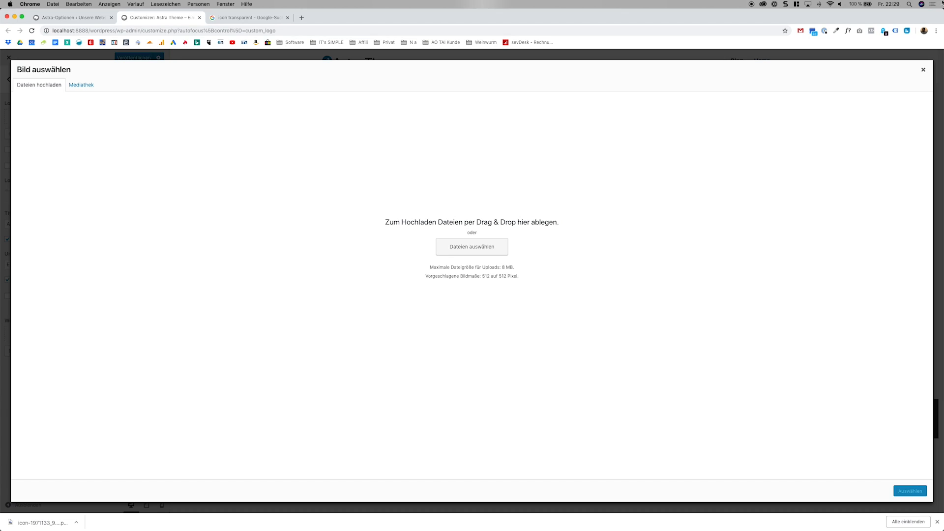
drag(941, 11, 884, 8)
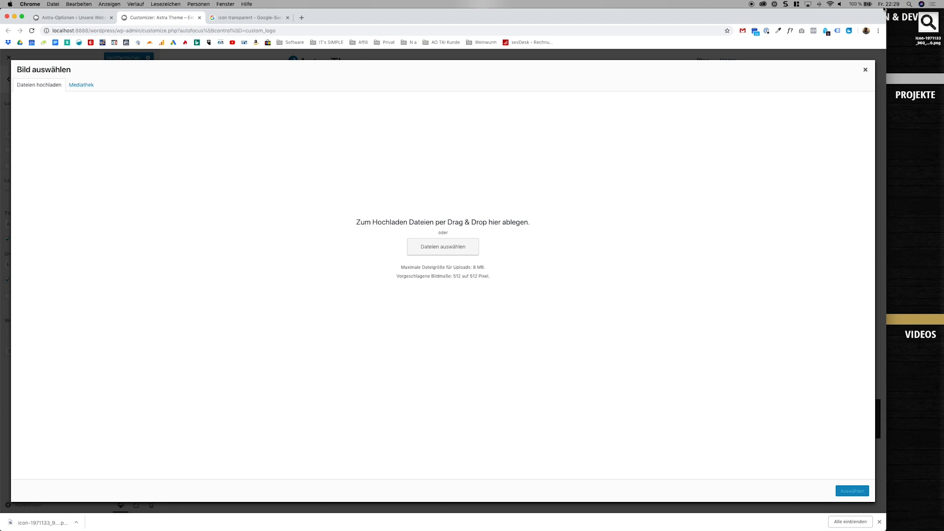
click(81, 87)
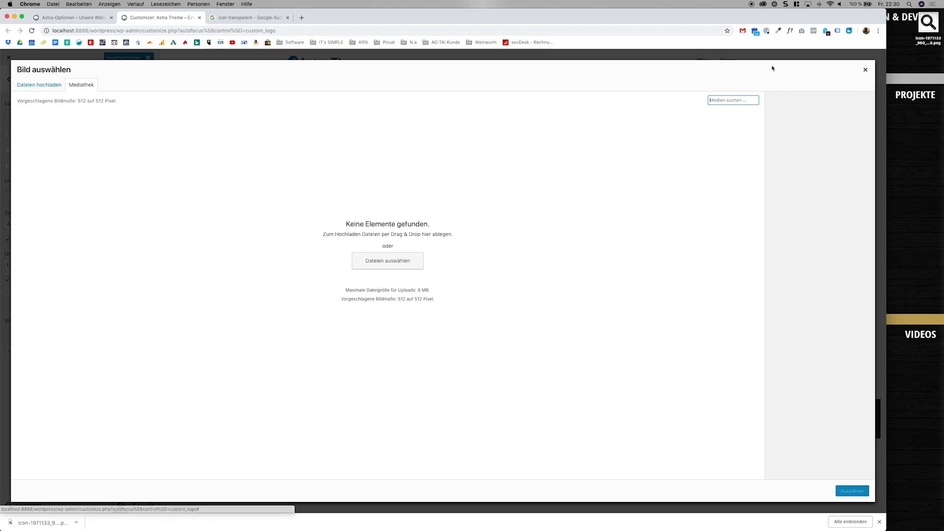
drag(925, 29, 907, 42)
click(390, 265)
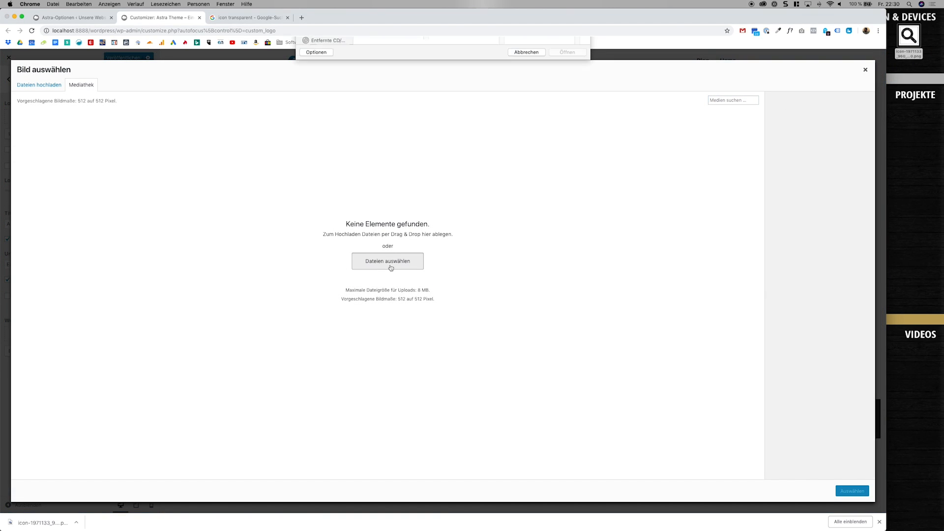
click(378, 103)
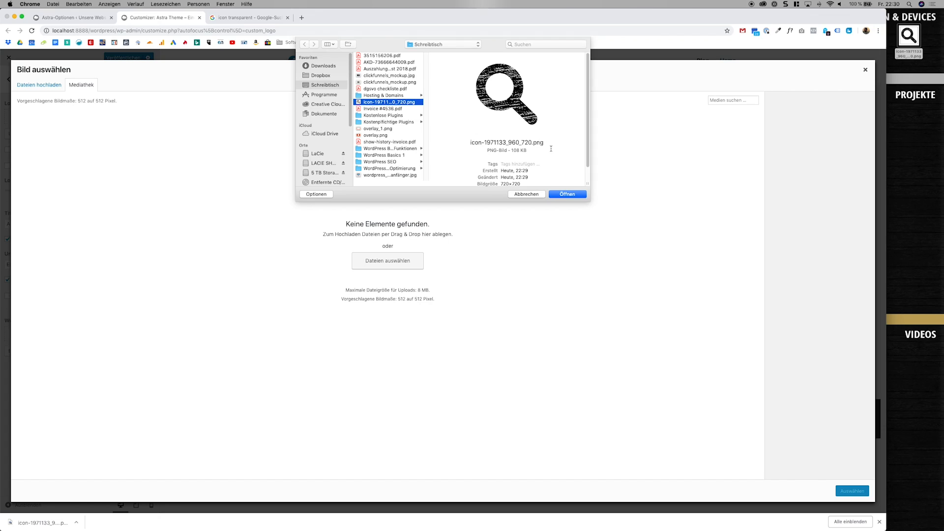
click(564, 194)
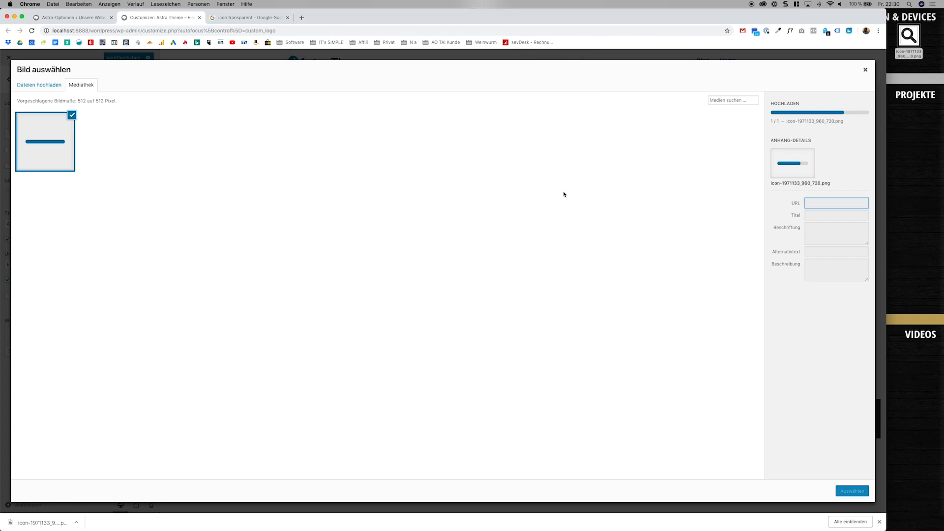
click(850, 491)
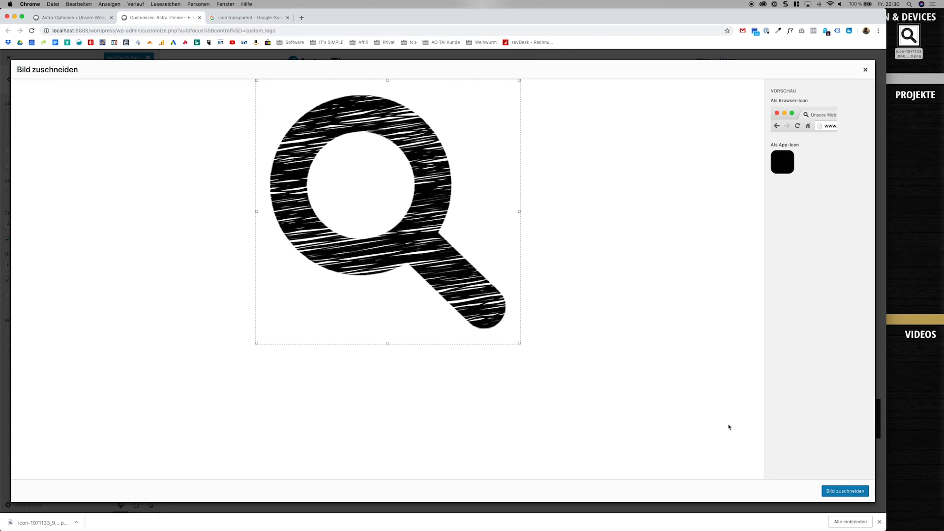
click(836, 490)
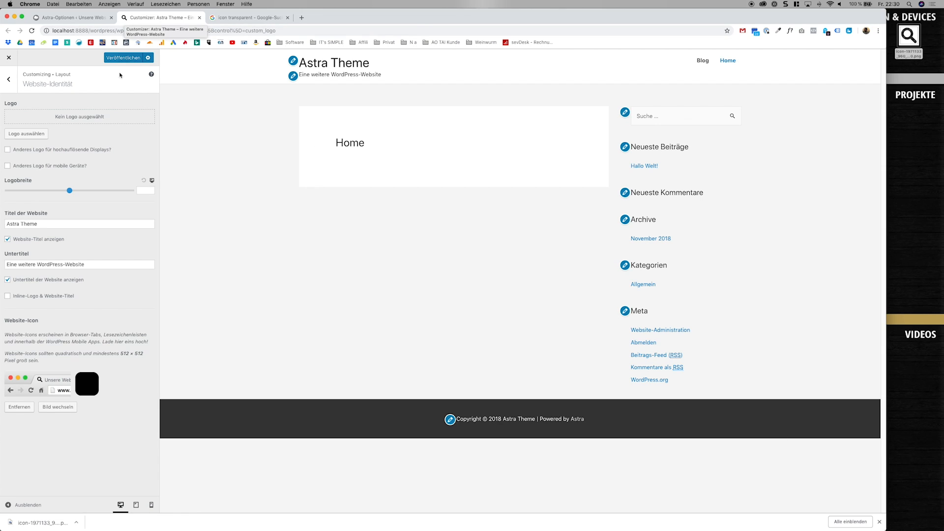
Set the magnifying glass image from the media library as the uncropped site logo with a logo width of 50.
click(40, 133)
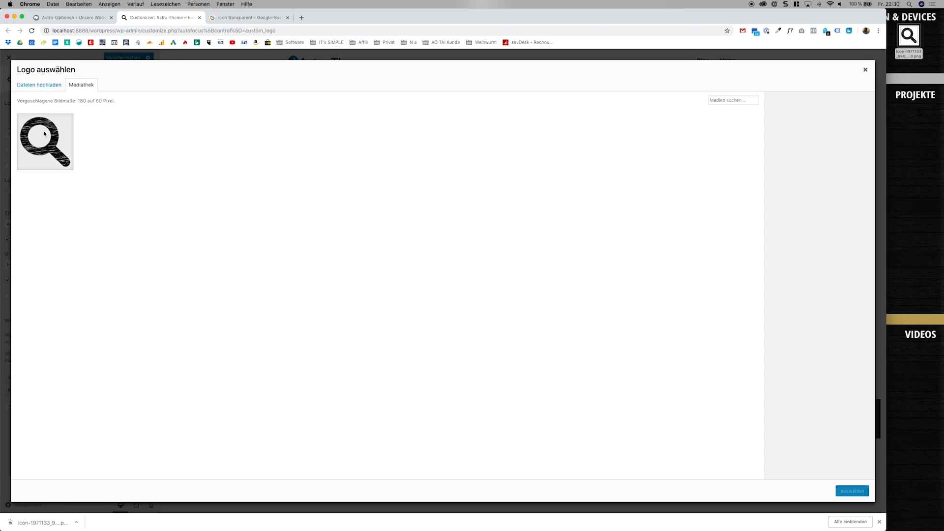
click(843, 489)
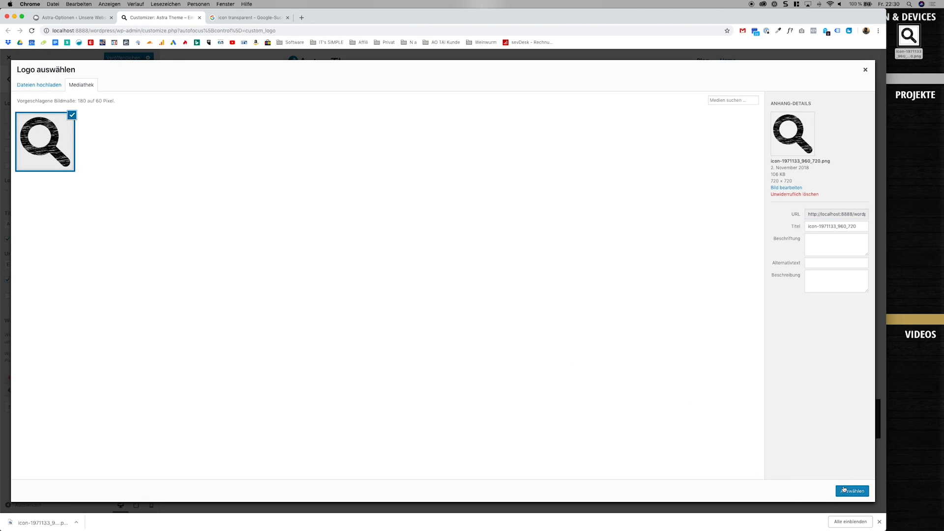
drag(494, 203, 491, 142)
drag(575, 191, 619, 349)
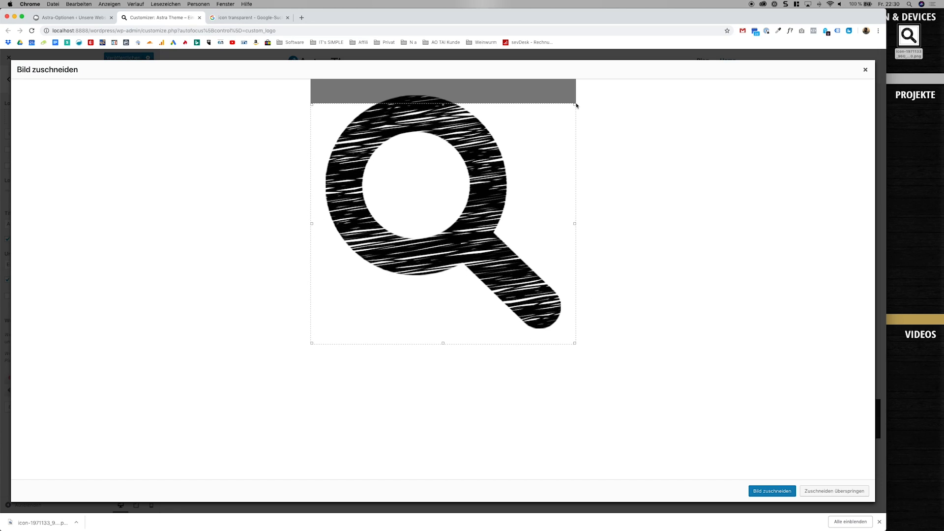
click(817, 490)
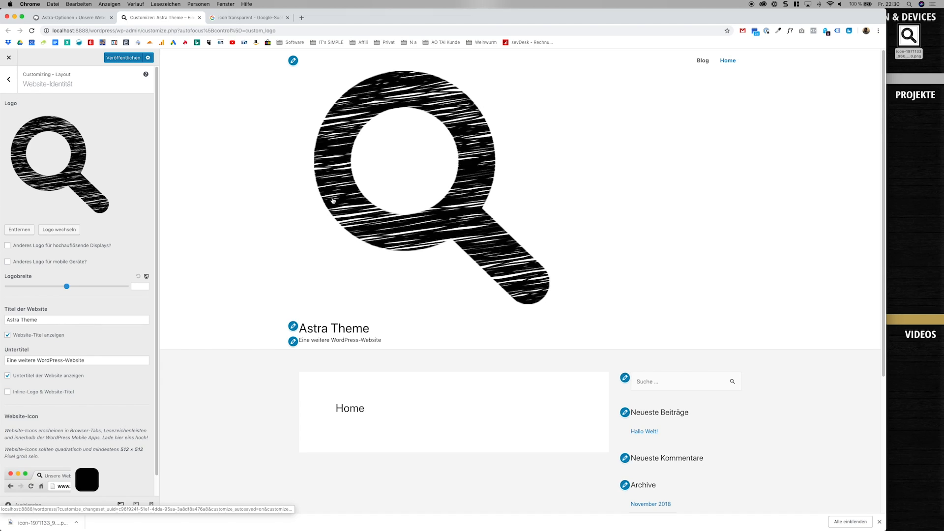
click(65, 285)
drag(65, 285, 5, 287)
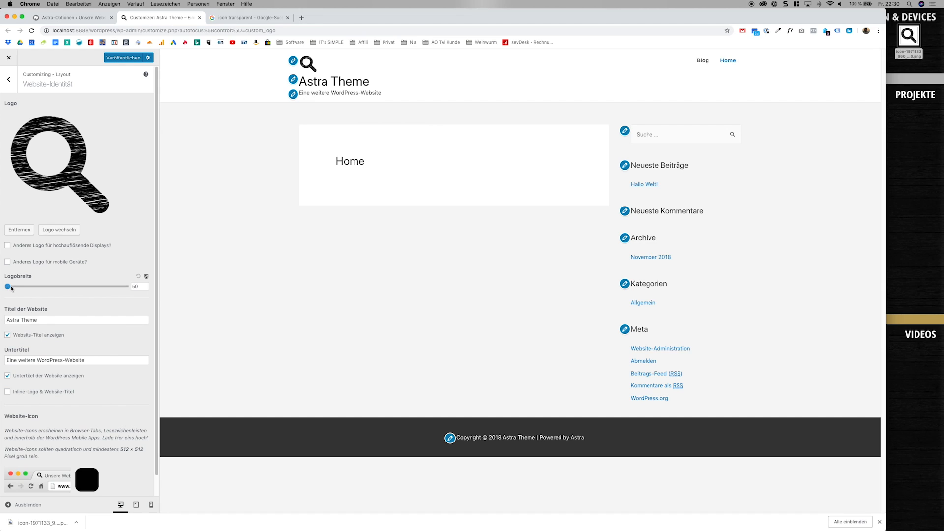
Place the logo inline with the site title and hide the tagline.
click(18, 392)
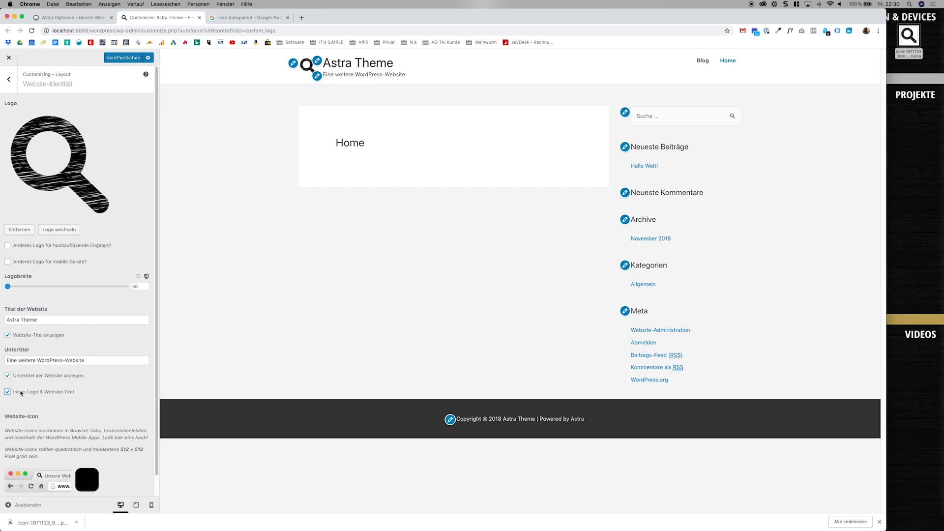
click(43, 375)
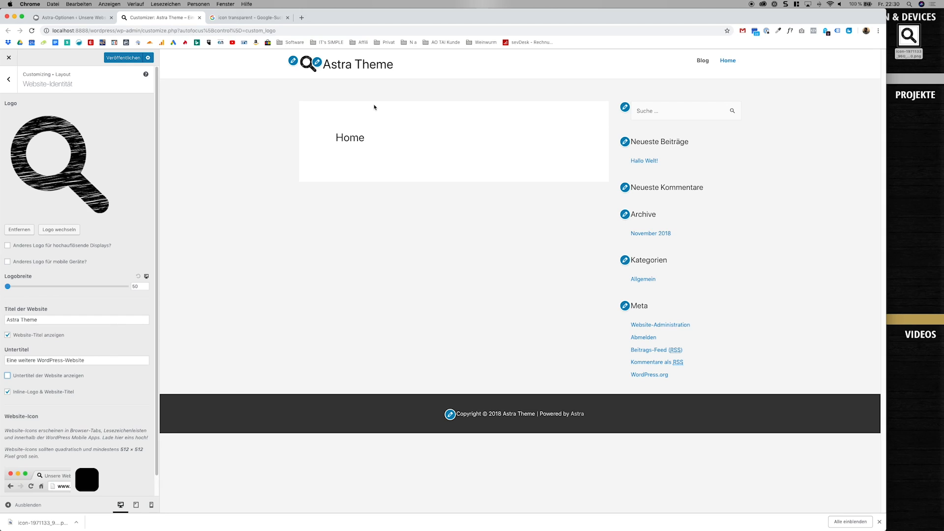
scroll(82, 243, down, 1)
scroll(82, 242, up, 1)
Open the container layout settings, try a container width of 1760, and reset the width to its default.
click(9, 79)
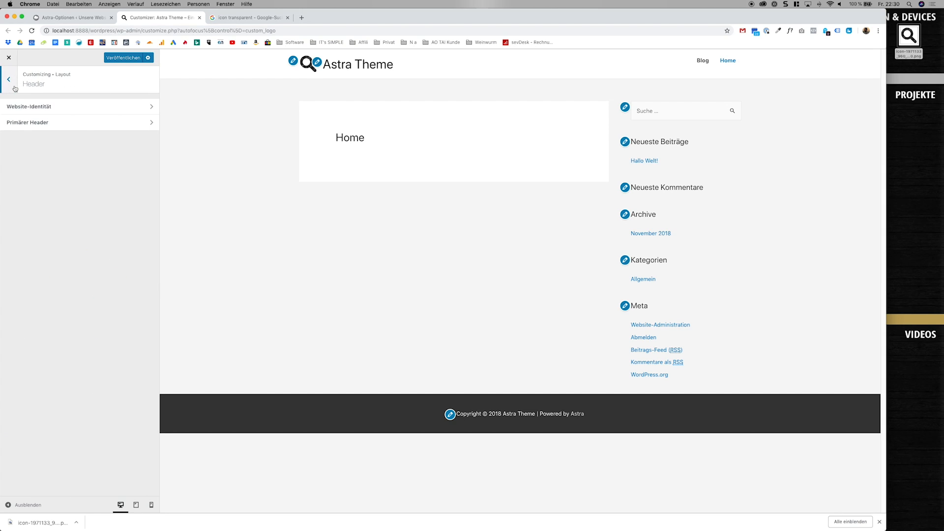
click(15, 89)
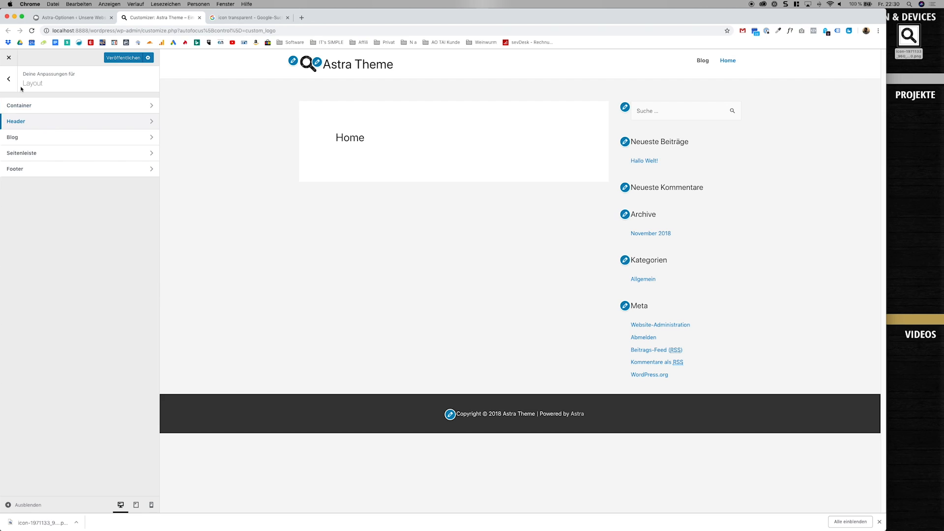
click(16, 84)
click(70, 155)
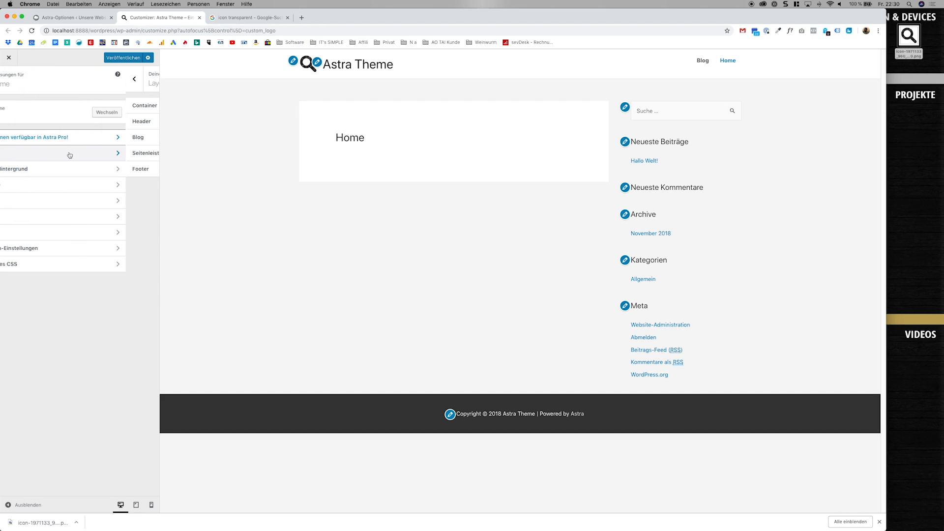
click(69, 110)
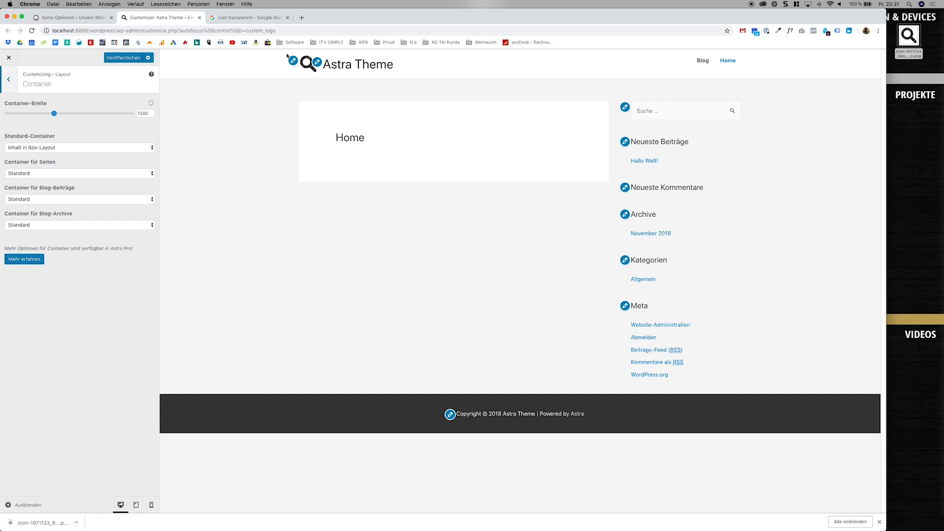
drag(53, 113, 114, 113)
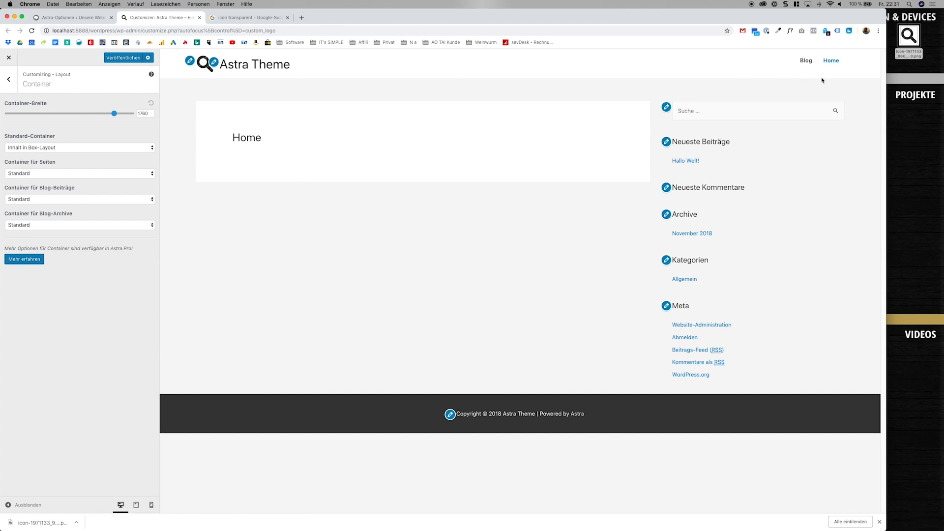
click(150, 103)
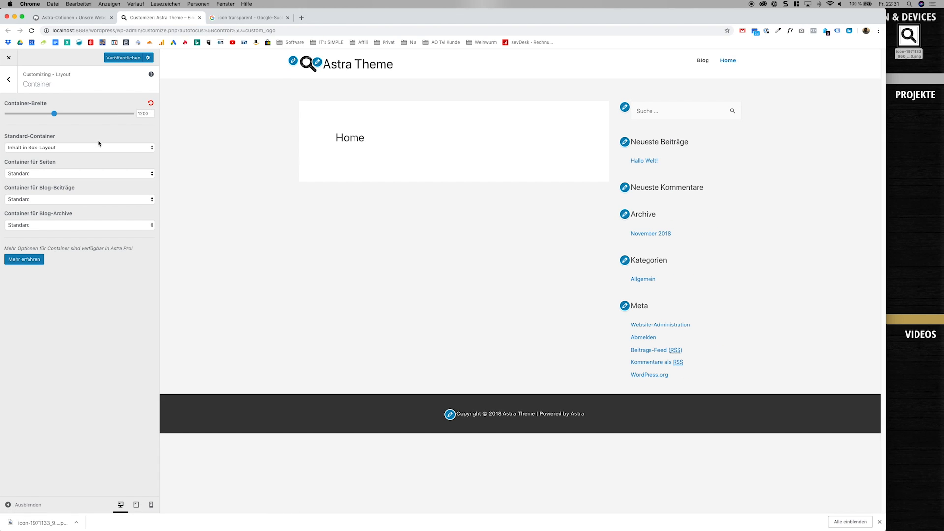
Try the "Volle Breite / Inhalt begrenzt" and "Box-Layout" containers for pages, and return the page container to "Standard".
click(65, 171)
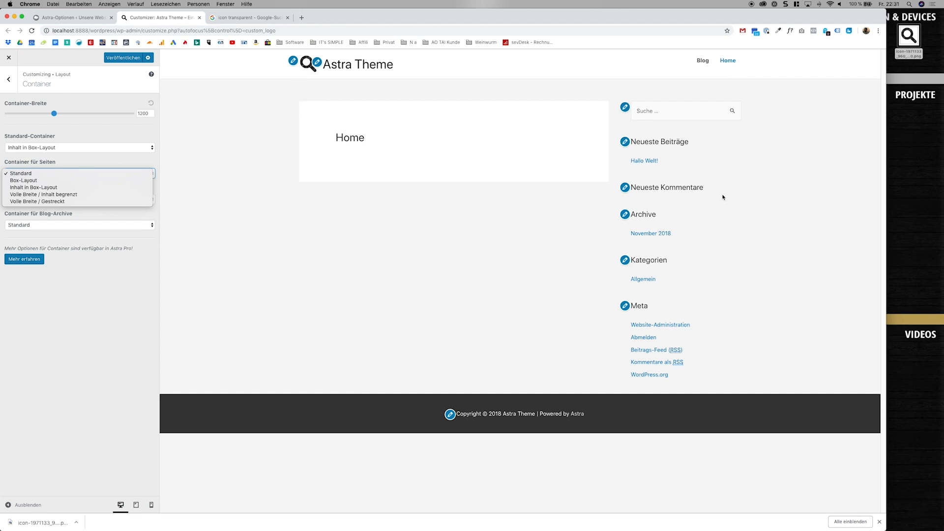
click(98, 194)
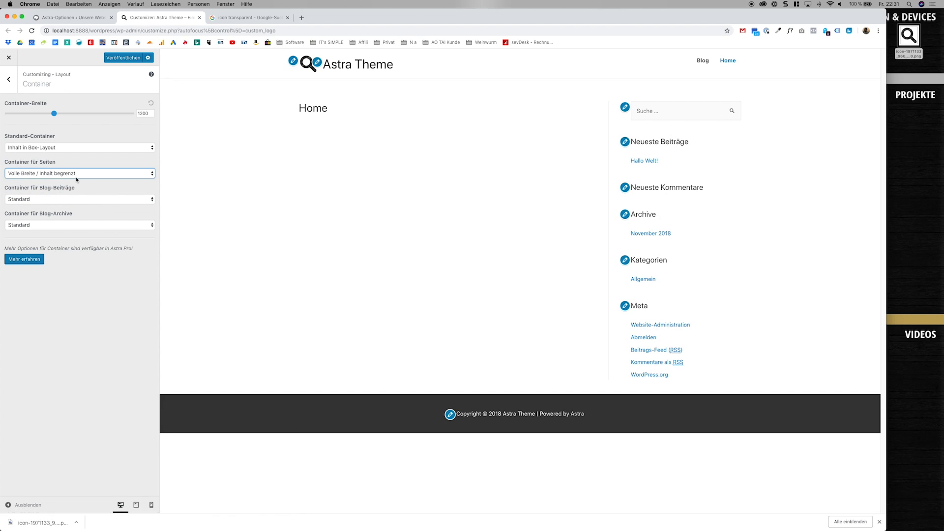
click(76, 177)
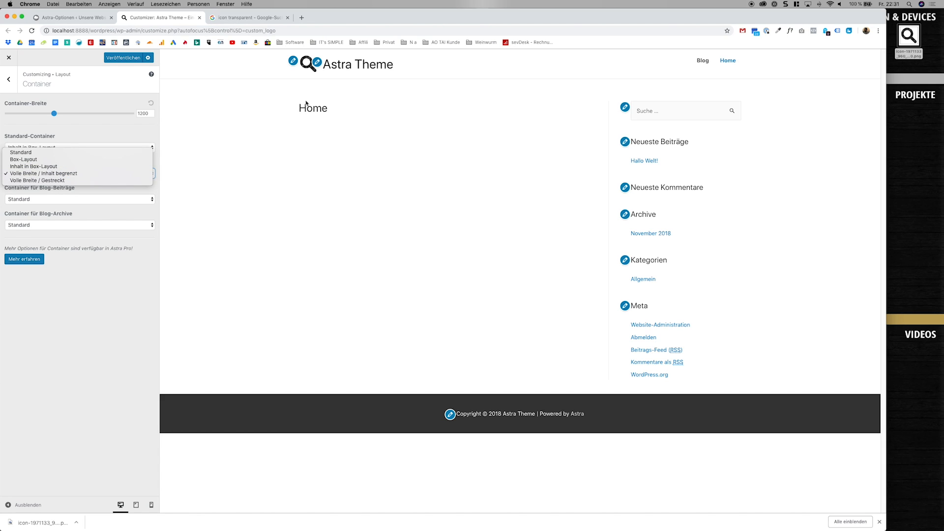
click(47, 160)
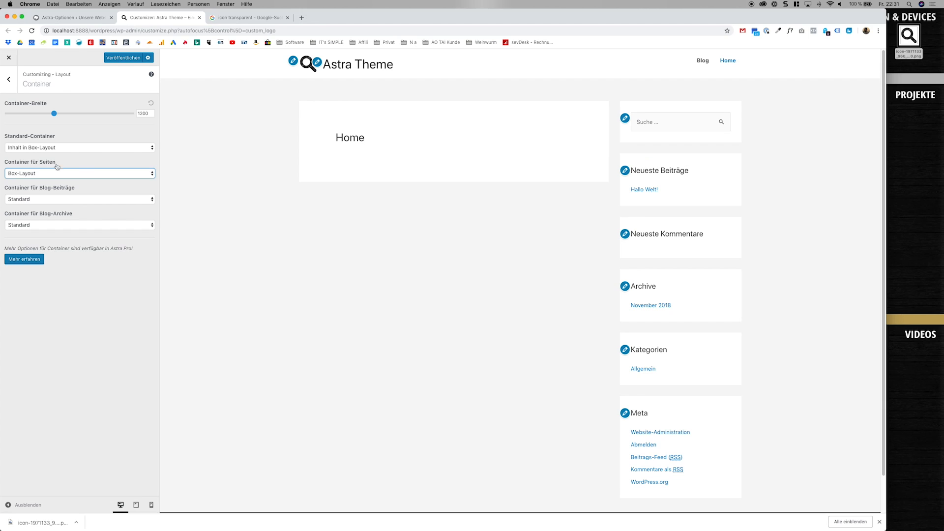
scroll(303, 204, down, 2)
scroll(303, 204, up, 2)
click(61, 200)
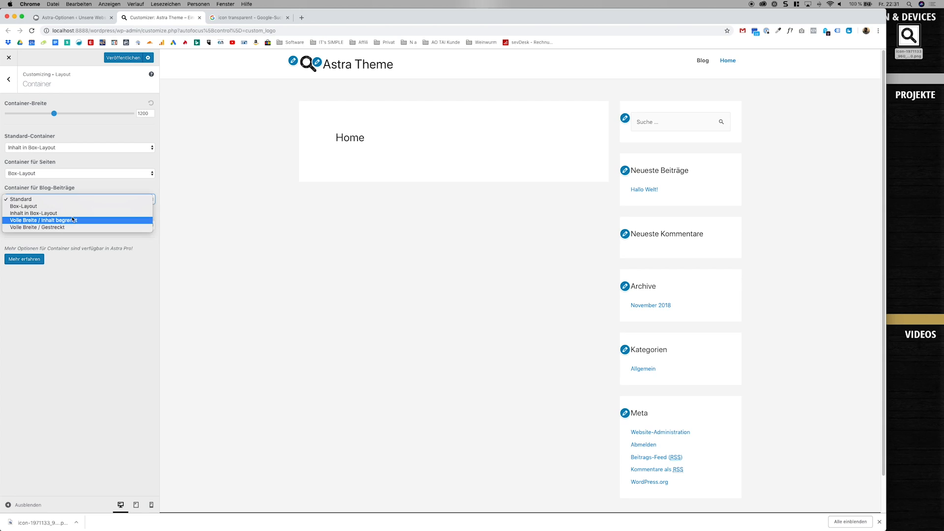
click(82, 187)
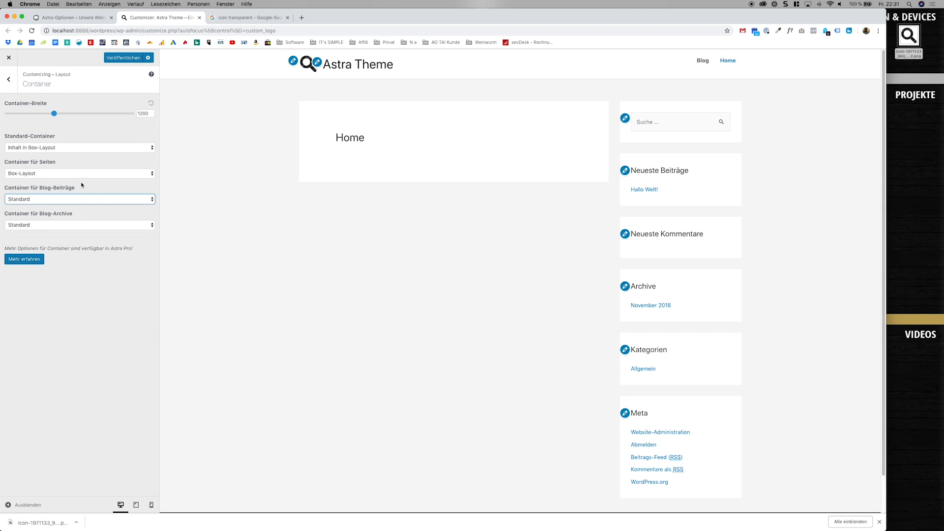
click(72, 176)
click(66, 166)
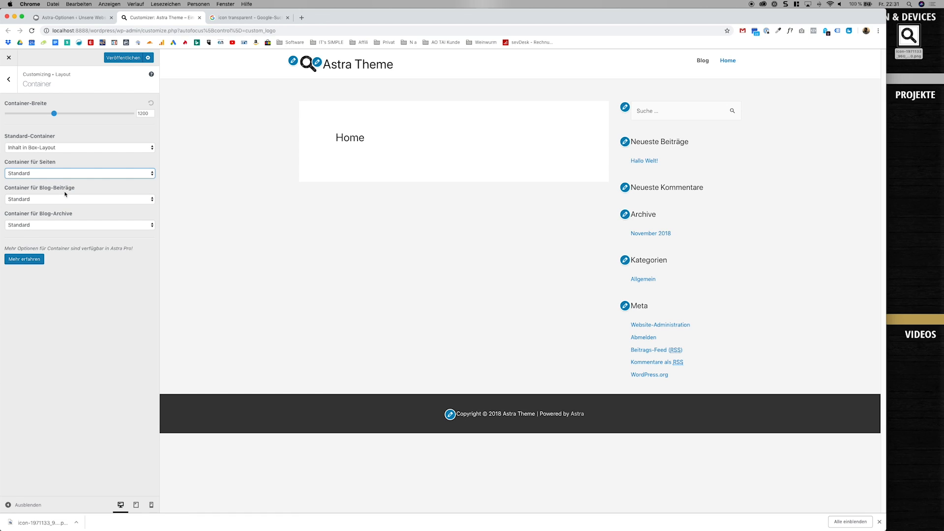
In the primary header settings, try the centred header layout and switch to the one with the menu left and the logo right.
click(9, 79)
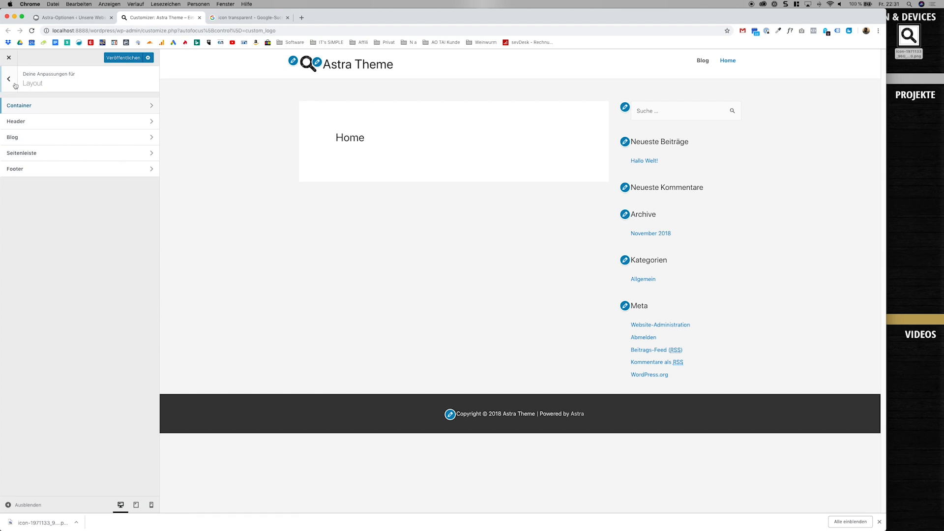
click(36, 124)
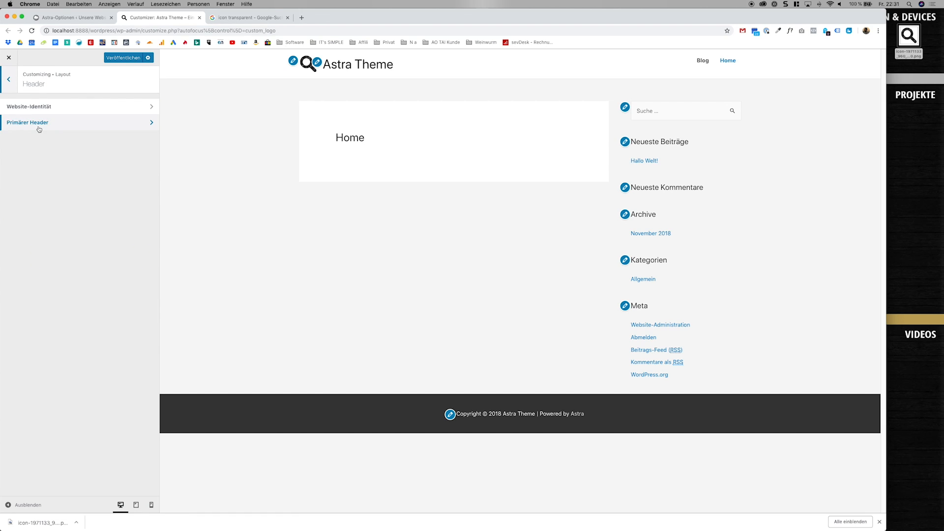
click(50, 115)
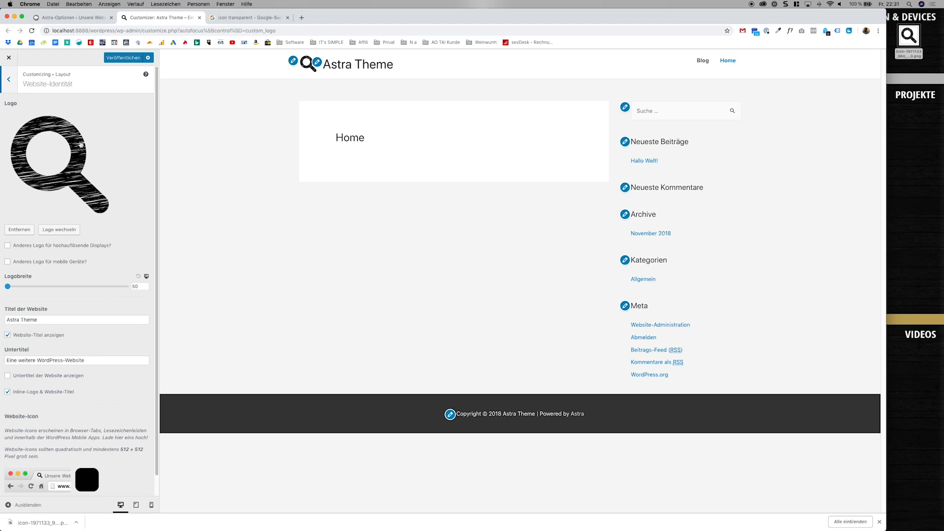
scroll(111, 170, down, 1)
scroll(111, 171, up, 1)
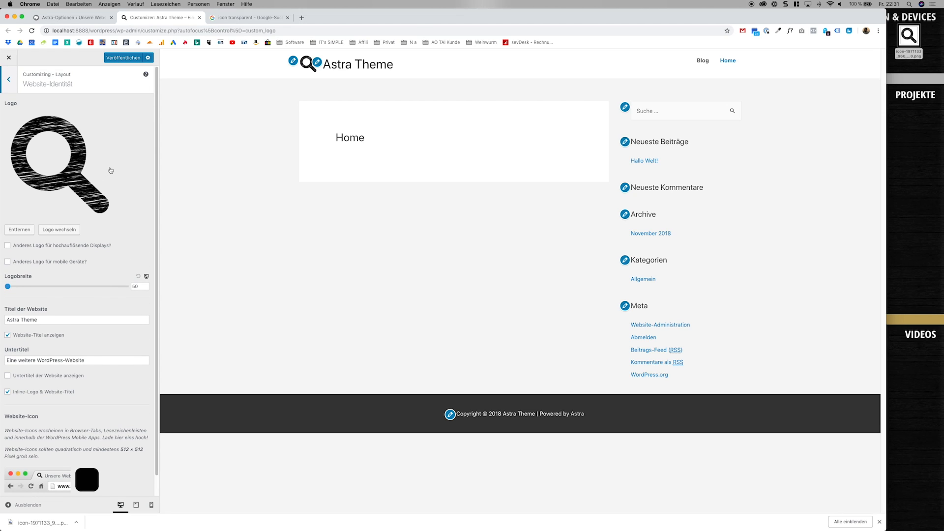
click(12, 79)
click(66, 122)
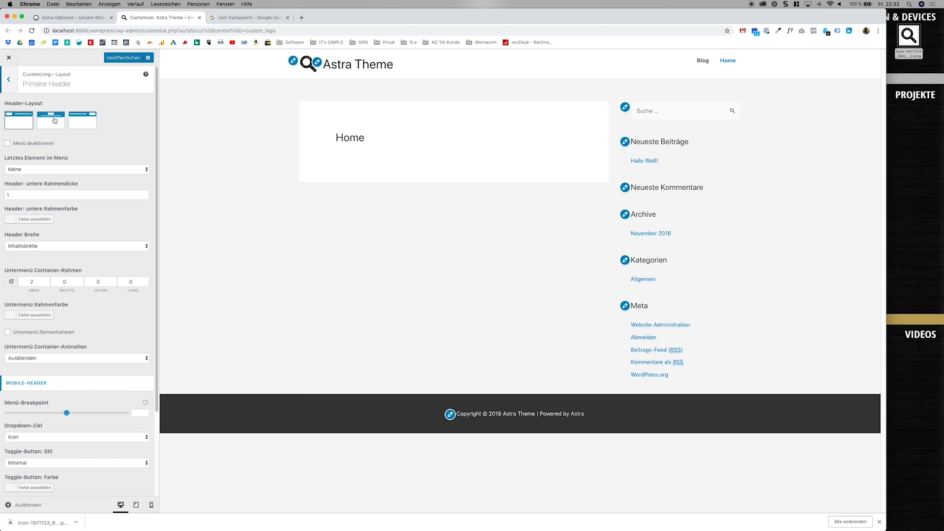
click(54, 121)
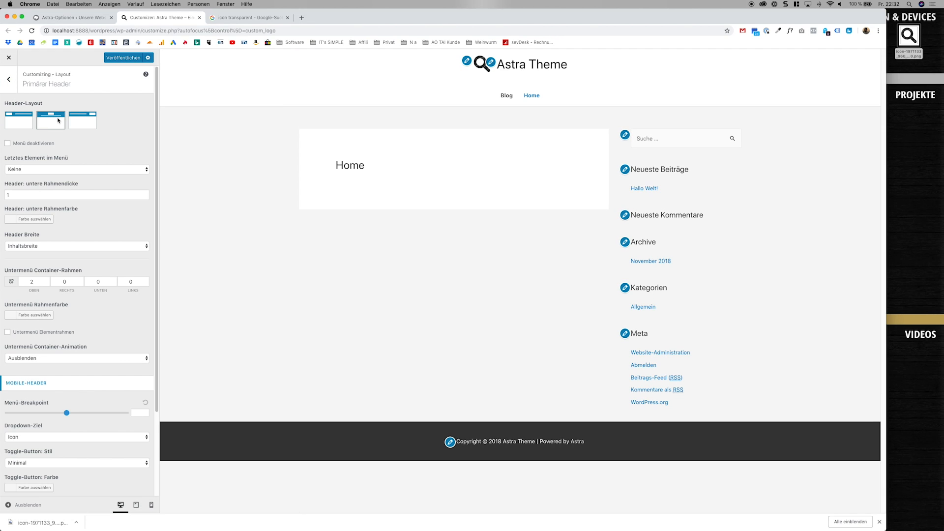
click(77, 124)
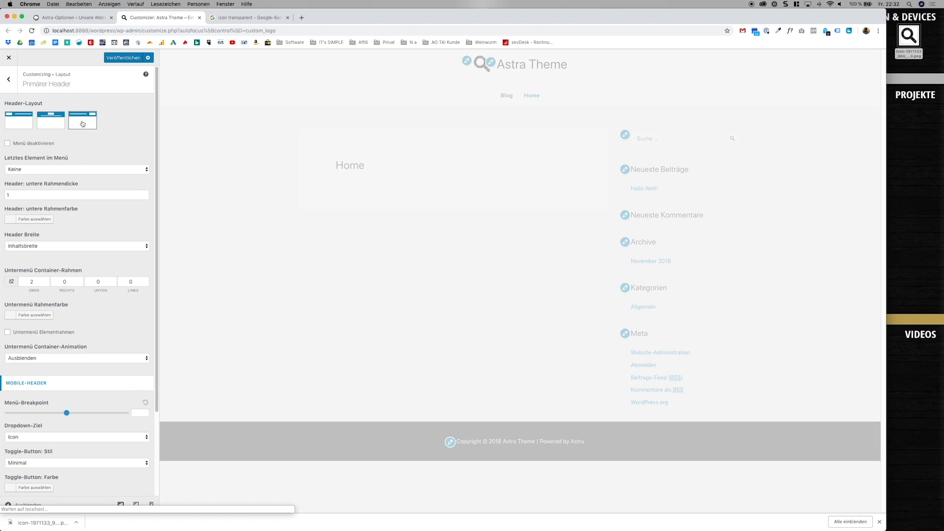
Try the centred header layout, and try deactivating the menu before turning it back on.
click(54, 120)
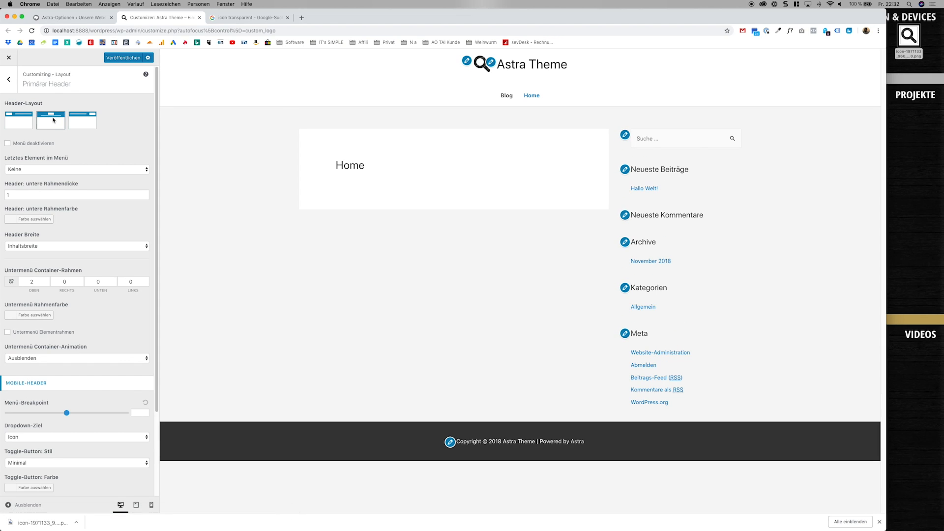
click(41, 143)
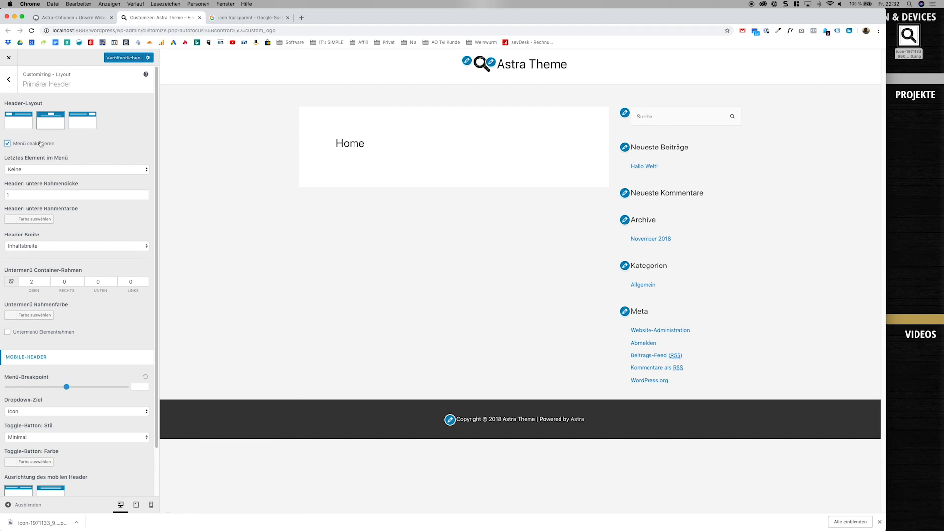
click(41, 144)
Set the last menu element to "Suche" and try the header's search field in the preview with "dfd", clearing the text again.
click(57, 167)
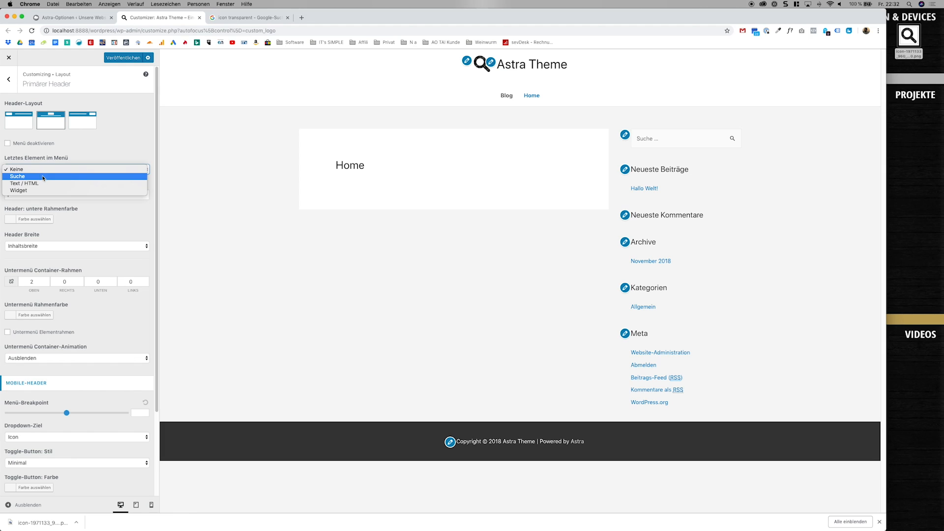
click(42, 177)
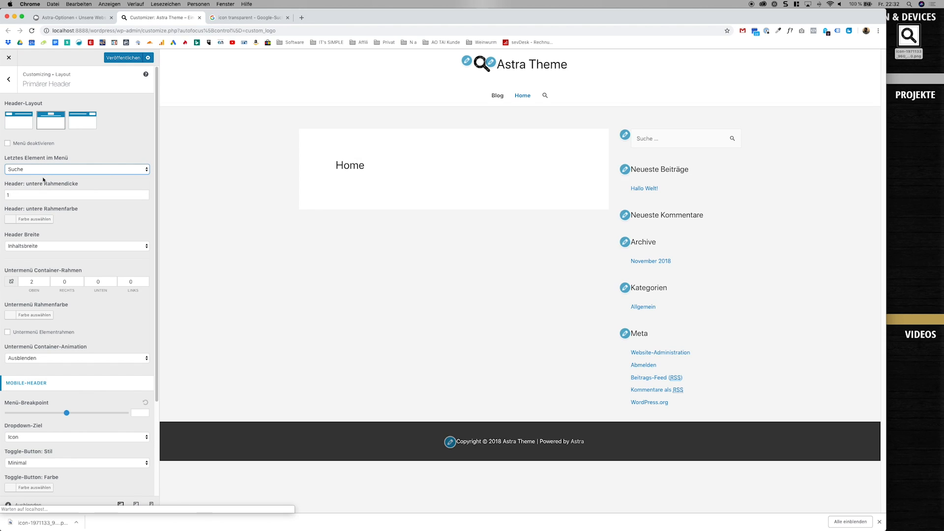
click(545, 96)
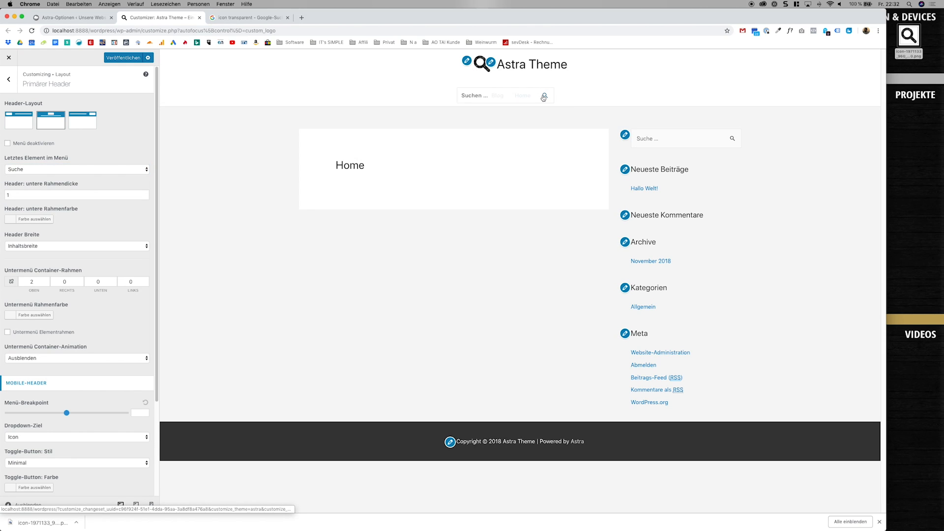
text(dfd)
key(super+a)
key(BackSpace)
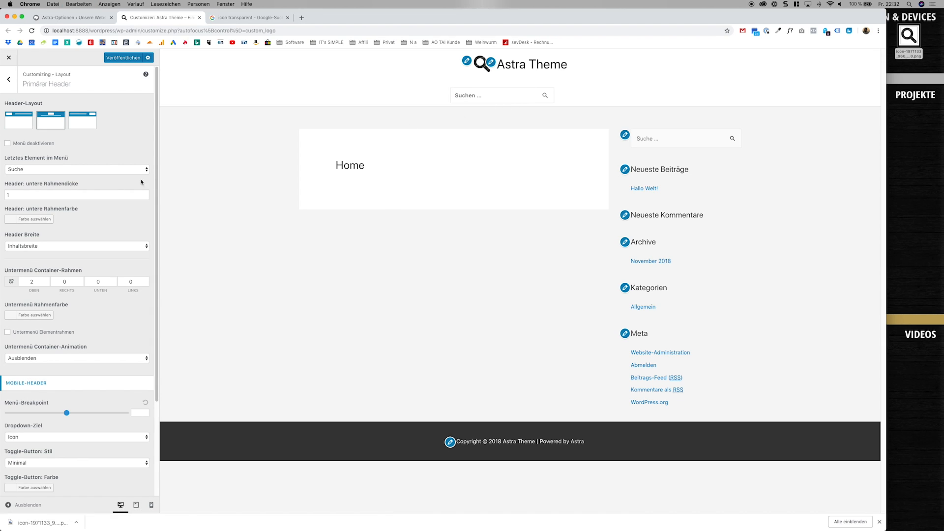
Try bottom border thicknesses of 10 and 110 for the header, and set the thickness to 0.
click(90, 194)
click(81, 195)
text(0)
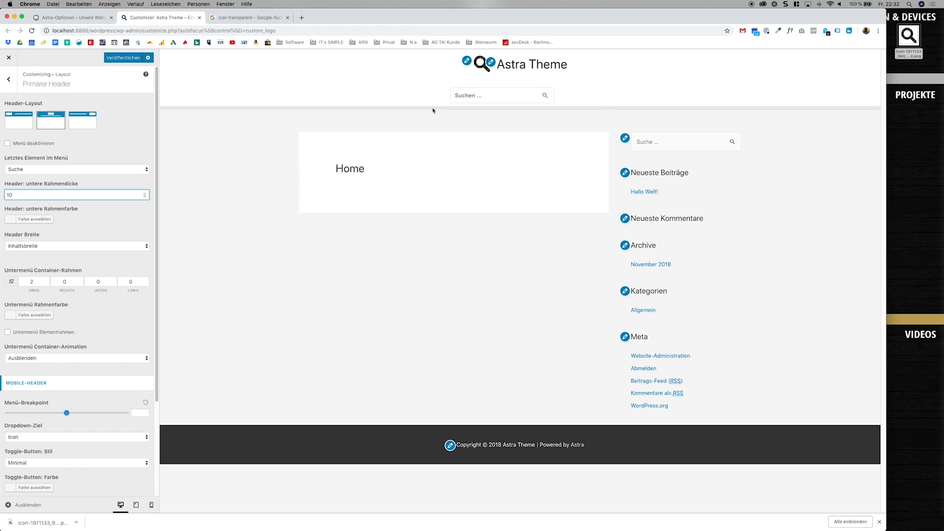
click(5, 195)
text(1)
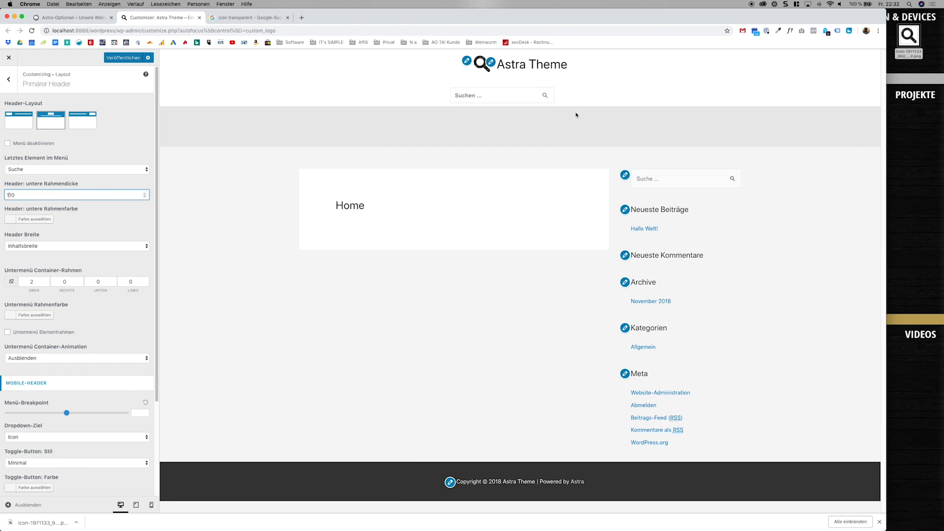
drag(41, 194, 7, 196)
text(0)
Try the "Volle Breite" header width, switch to the layout with the logo left and the menu right, and return the width to "Inhaltsbreite".
click(69, 218)
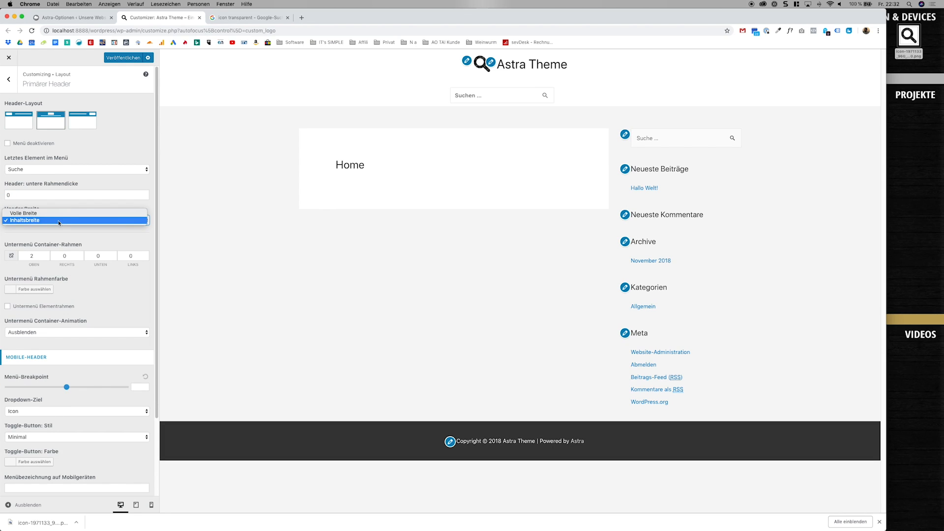
click(59, 221)
click(64, 221)
click(61, 213)
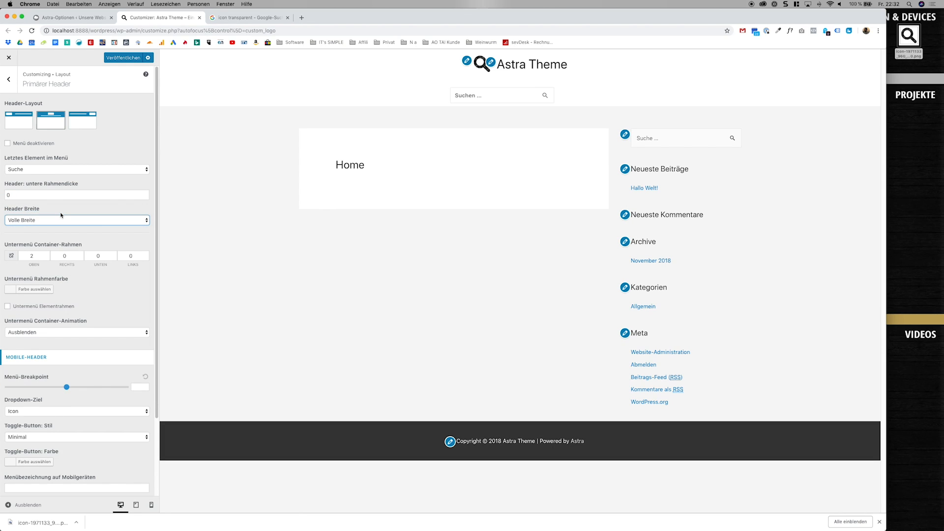
click(34, 119)
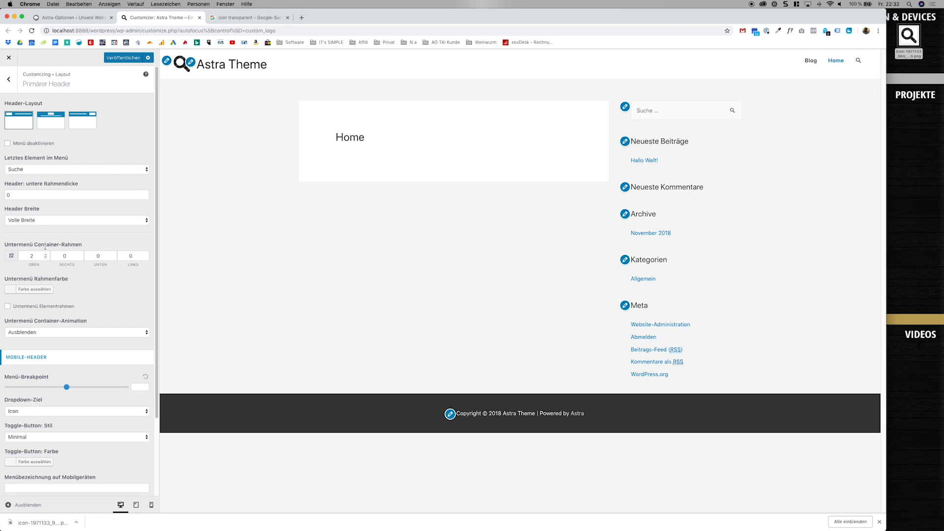
click(48, 222)
click(48, 227)
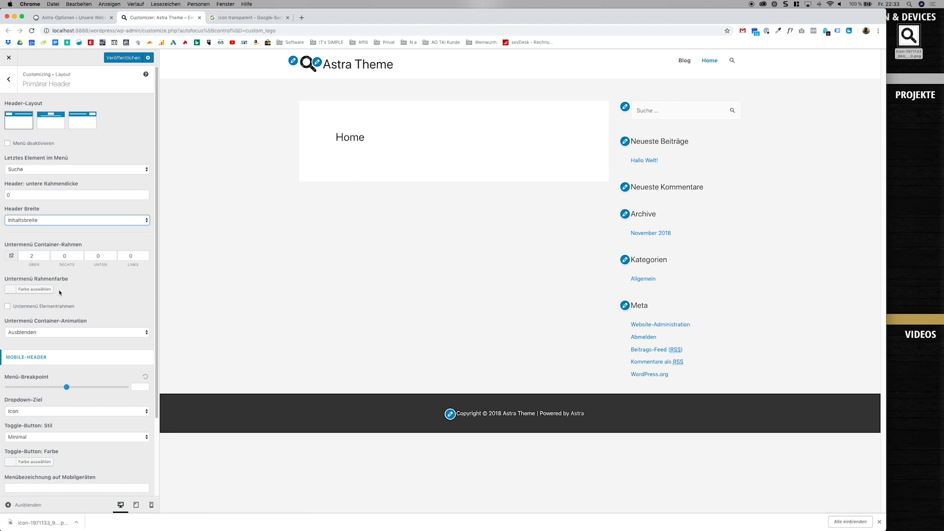
Switch the preview to the smartphone view and check how the mobile menu opens and closes.
scroll(95, 298, down, 4)
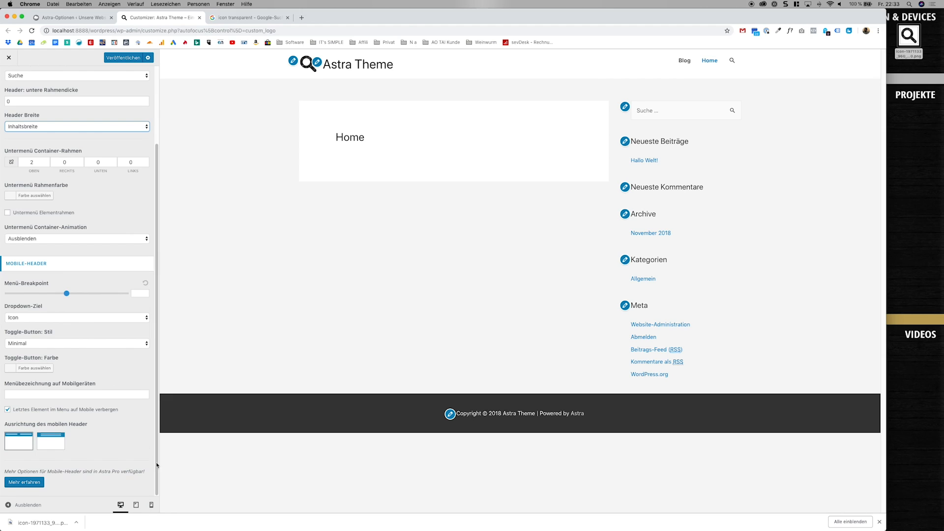
click(151, 508)
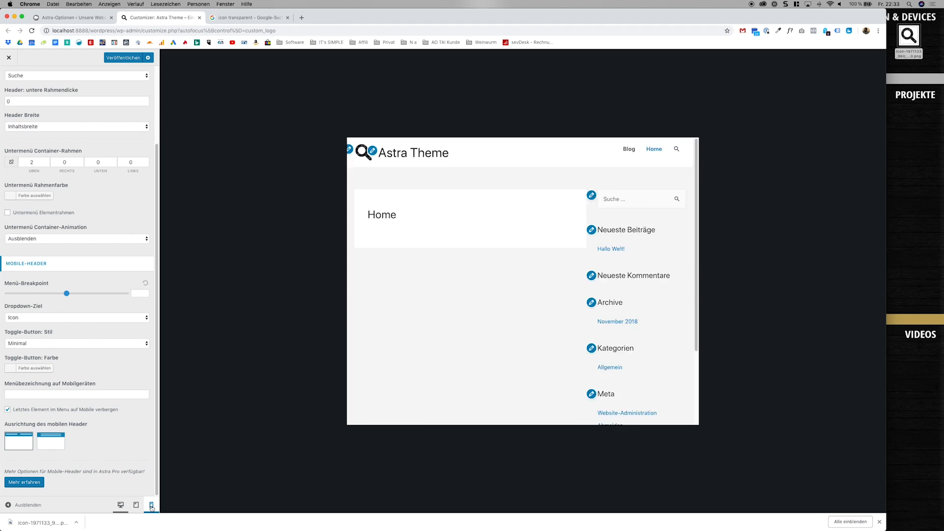
scroll(524, 305, down, 6)
scroll(524, 305, up, 10)
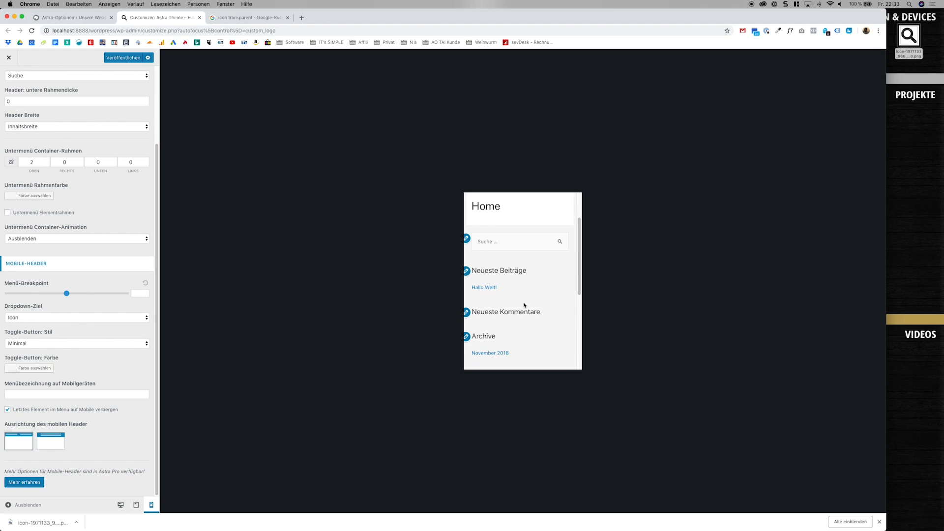
click(564, 218)
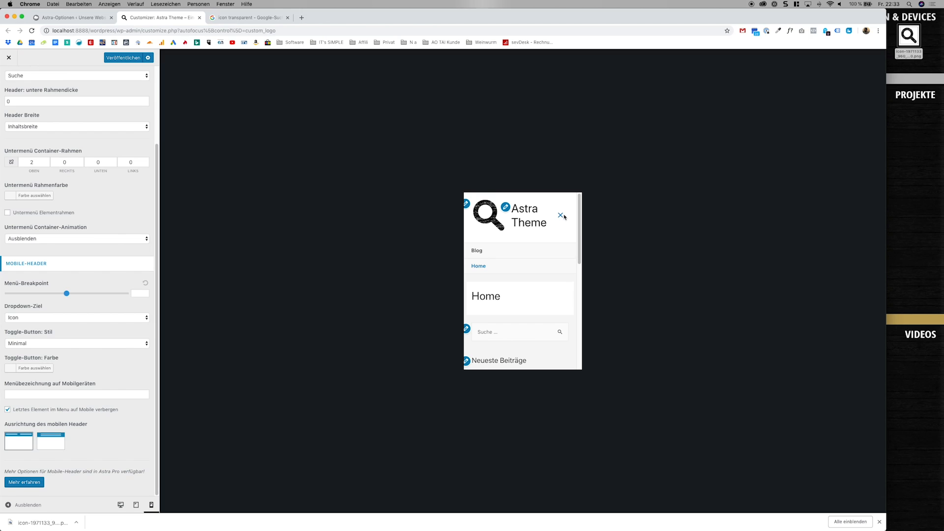
click(565, 218)
Try "Link" as the mobile dropdown target and a menu breakpoint of 2910, returning to "Icon" and the default breakpoint.
click(73, 320)
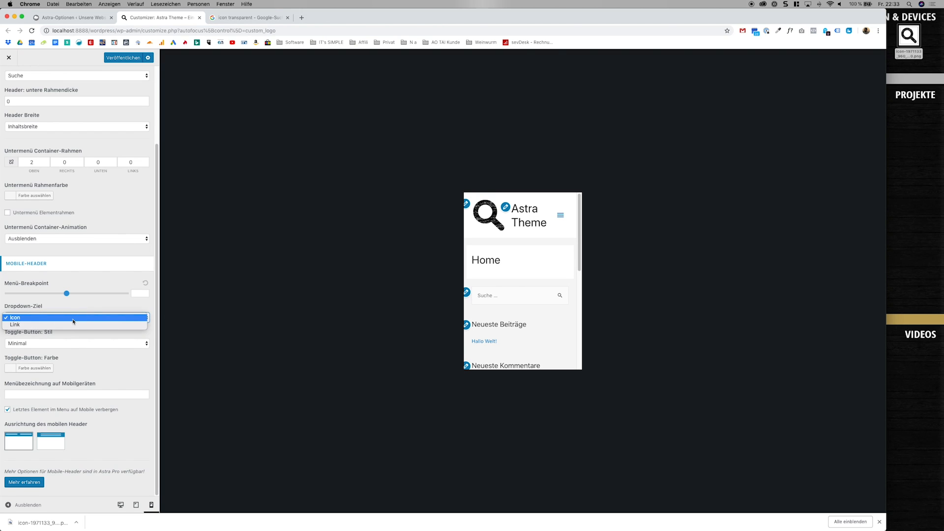
click(74, 325)
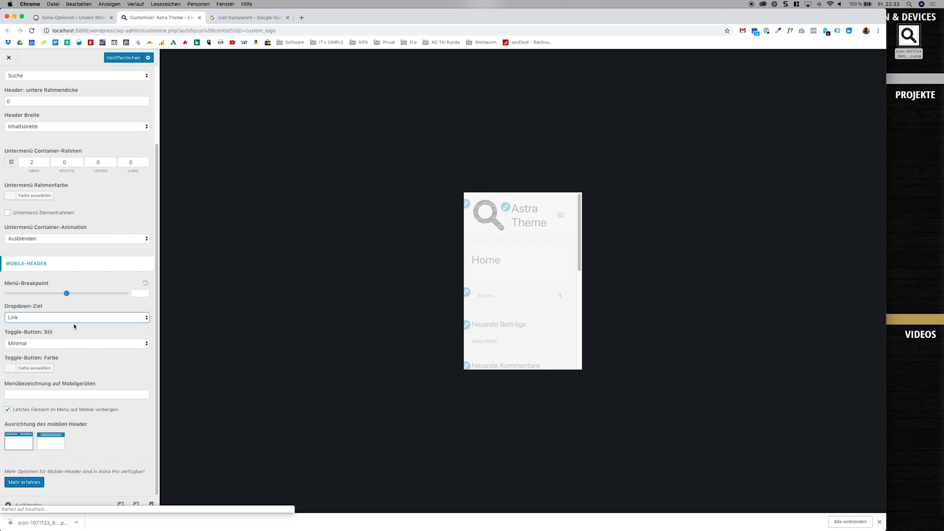
click(559, 217)
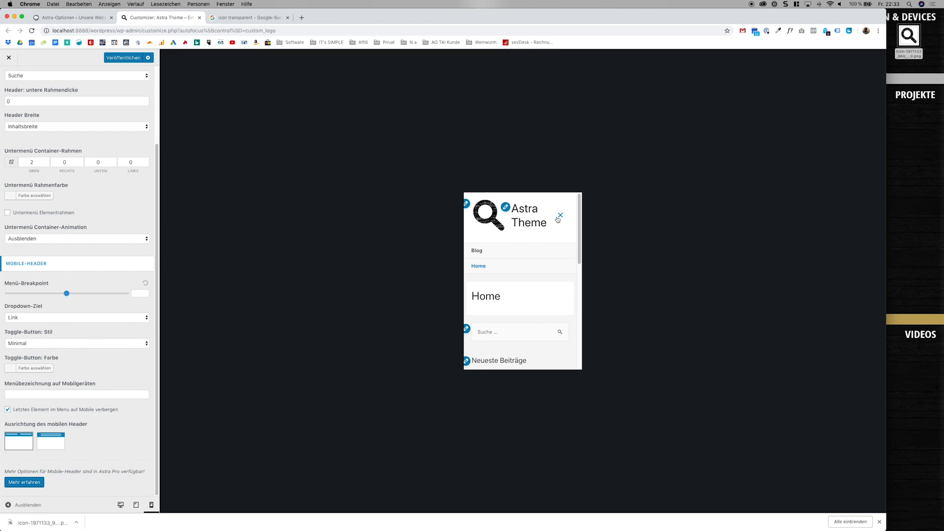
click(558, 216)
click(65, 317)
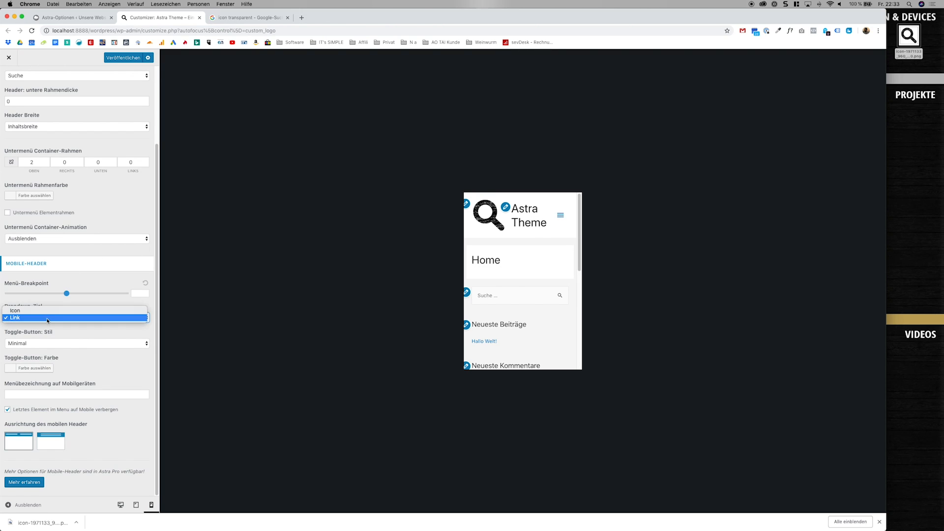
click(64, 322)
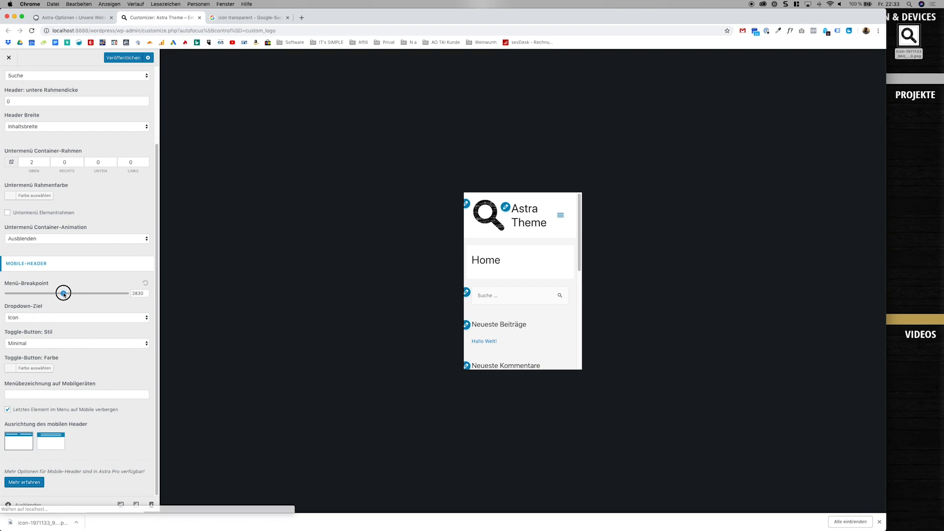
drag(66, 294, 65, 295)
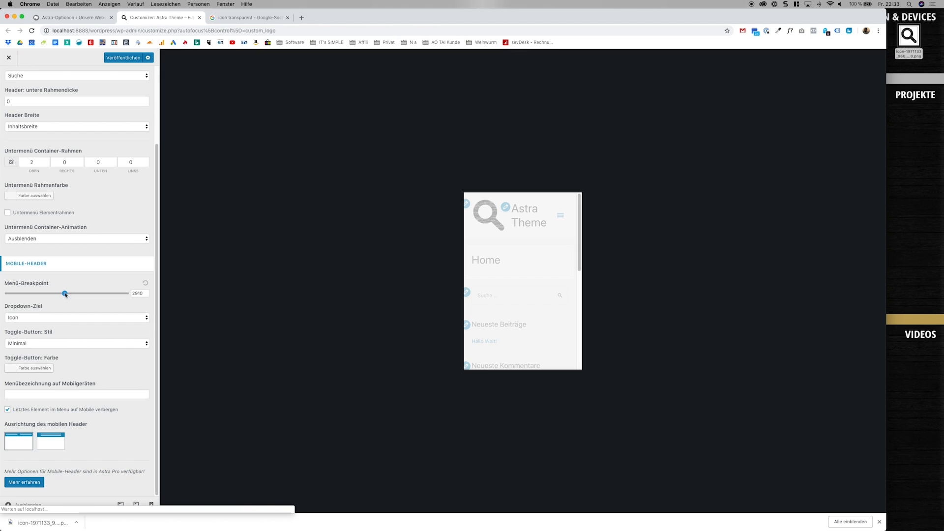
click(145, 283)
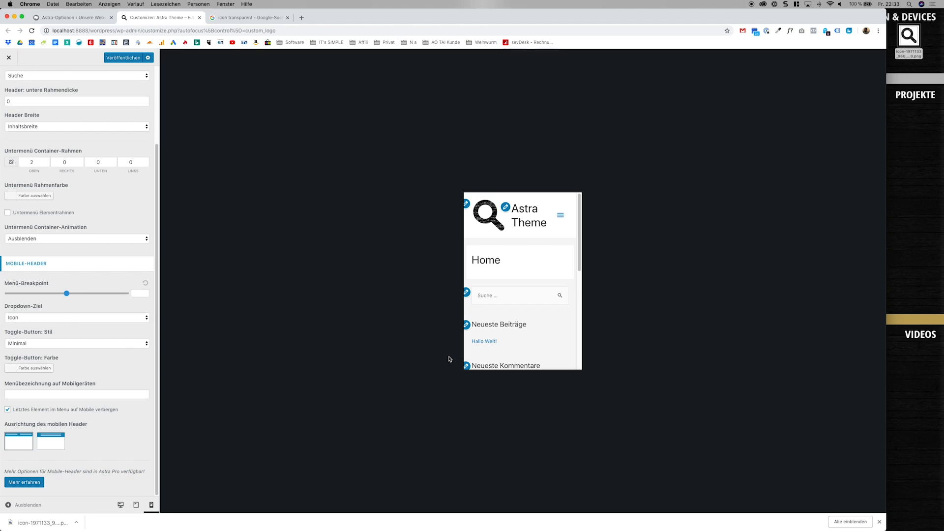
Try the "Outline" and "Gefüllt" styles for the mobile toggle button, and return the style to "Minimal".
click(89, 344)
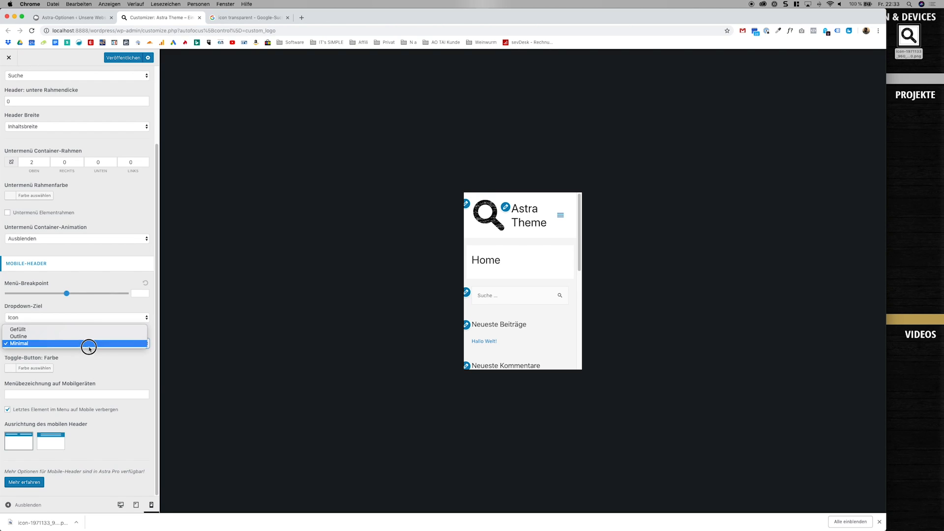
click(89, 337)
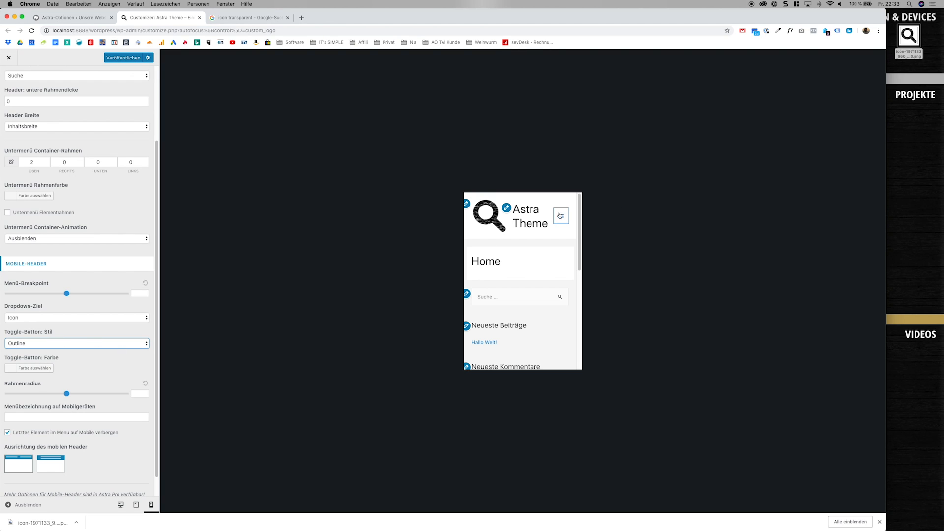
click(81, 341)
click(80, 337)
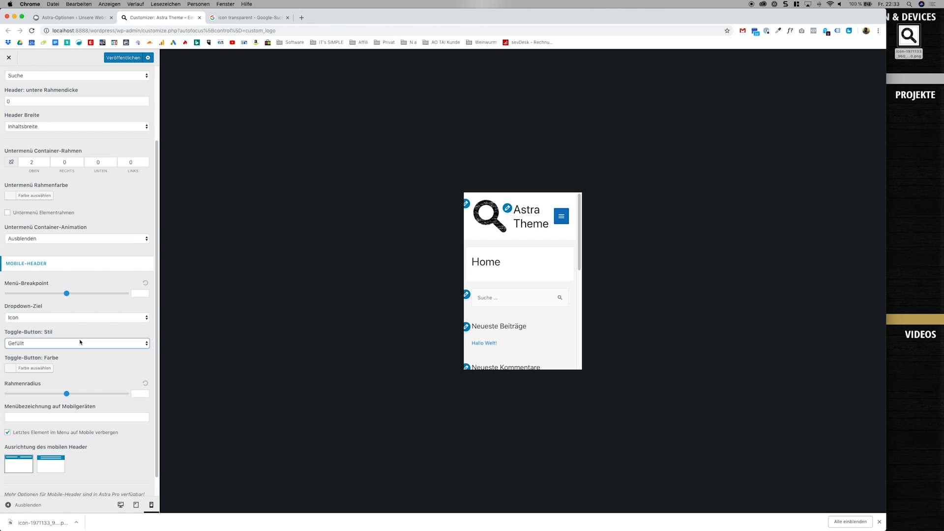
click(80, 342)
click(80, 350)
click(78, 344)
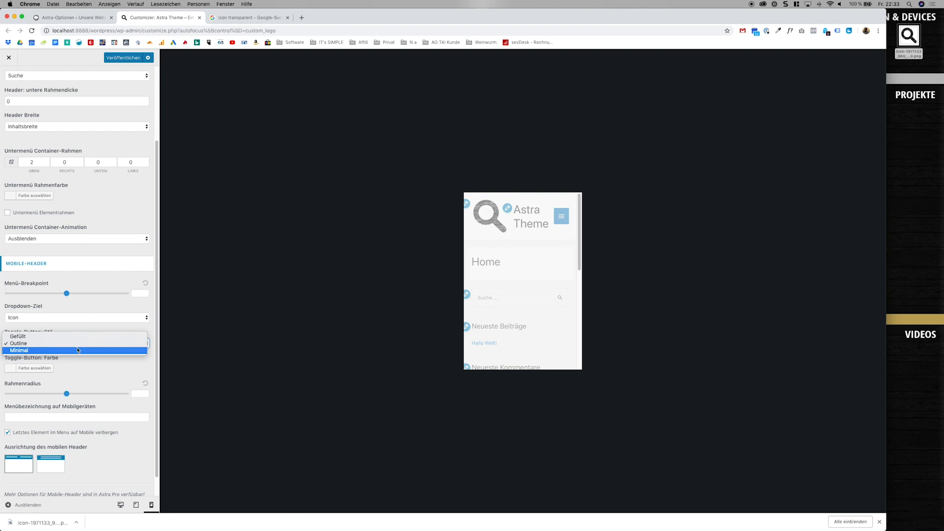
click(78, 350)
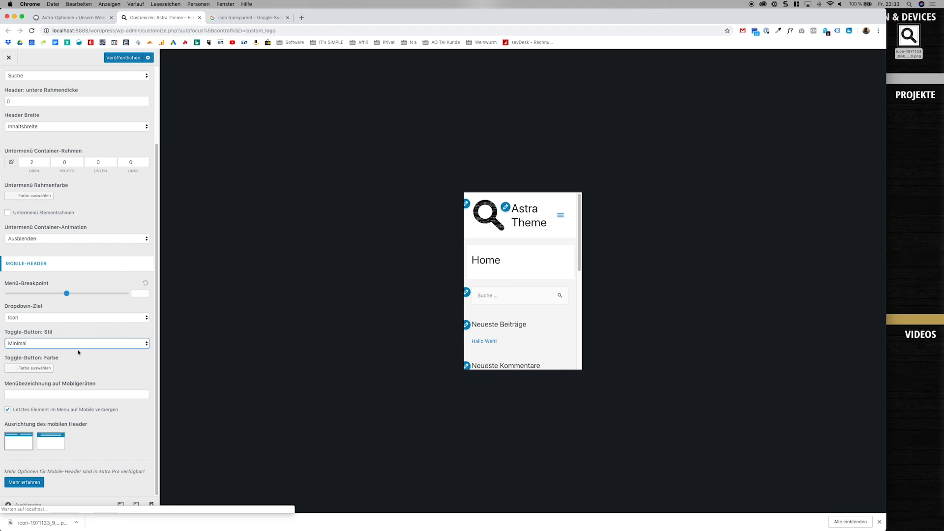
Try near-white and yellow for the mobile toggle button, and set its colour to black (#000000).
click(35, 368)
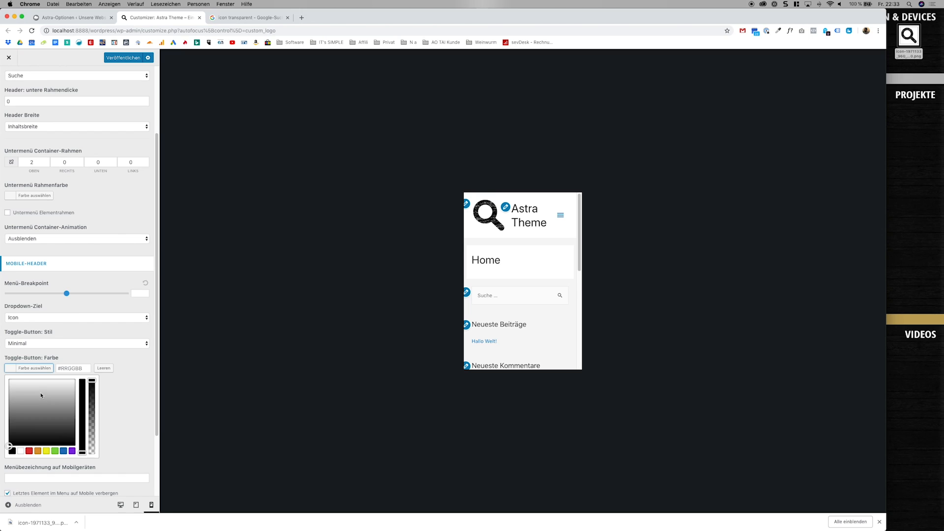
click(11, 381)
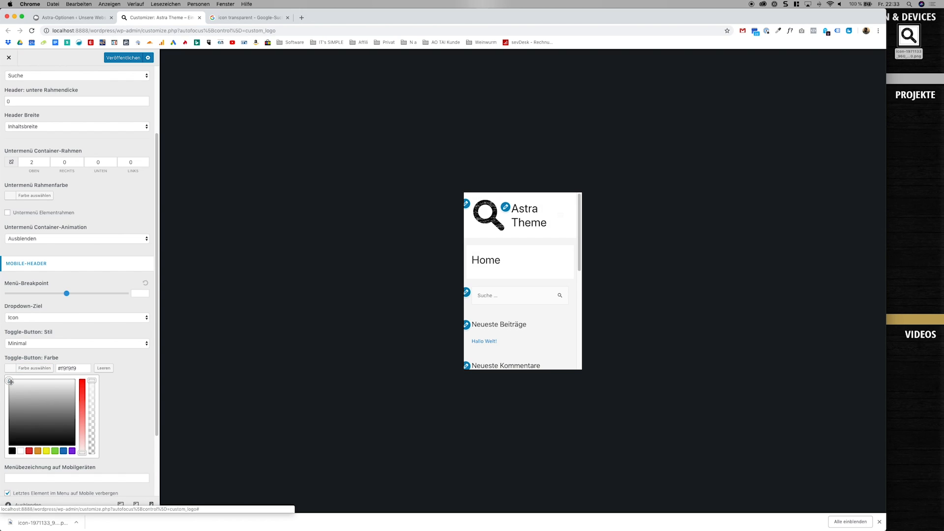
click(46, 451)
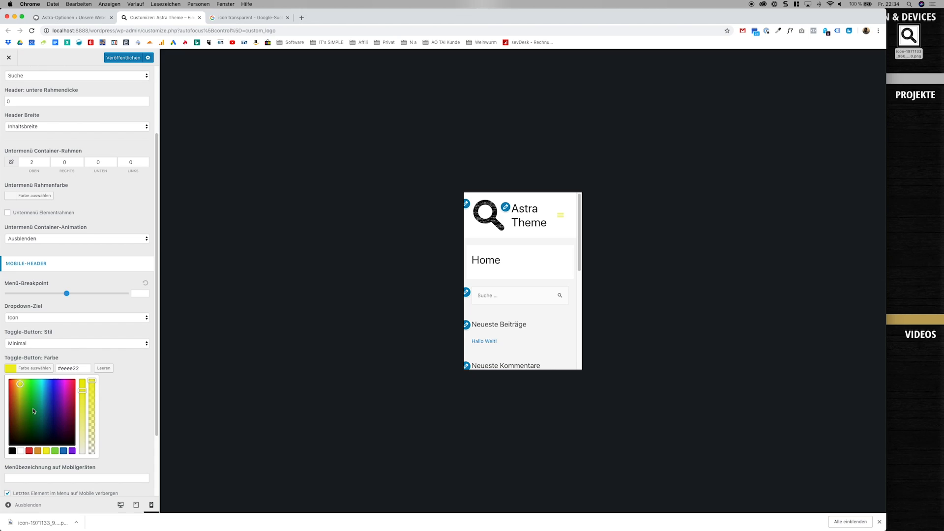
drag(34, 410, 28, 389)
click(12, 451)
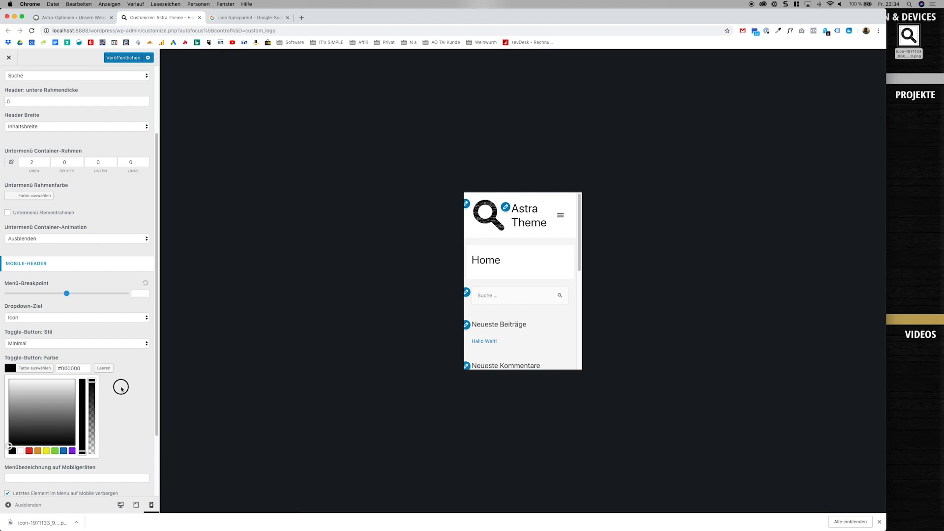
Enter "test" as the menu label on mobile devices.
scroll(117, 431, down, 4)
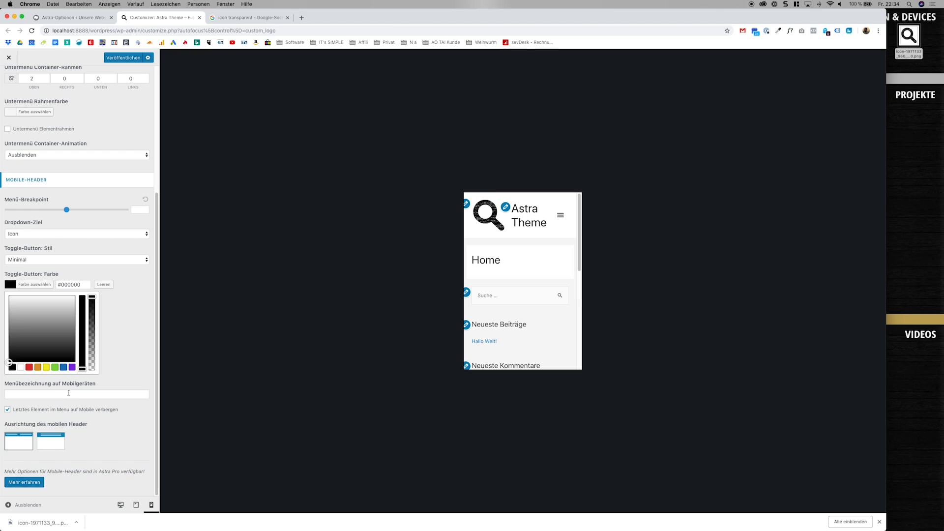
click(84, 394)
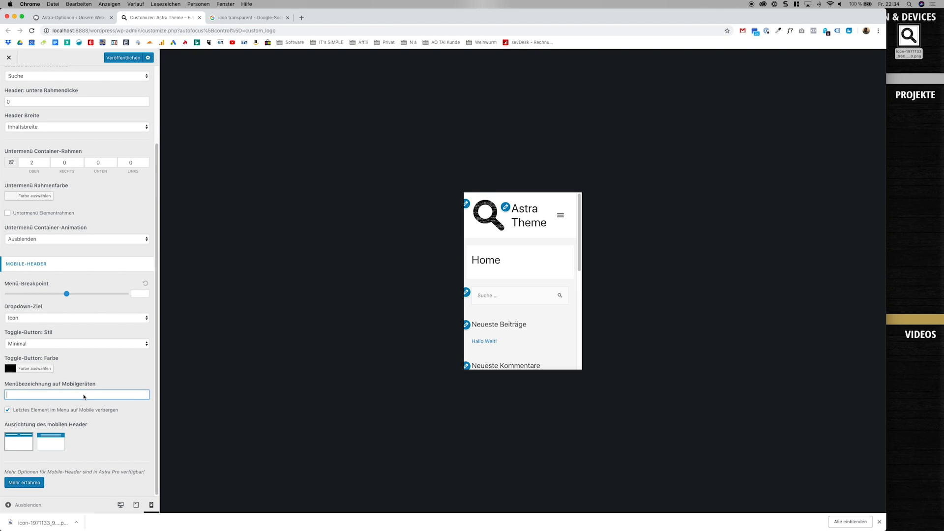
text(test)
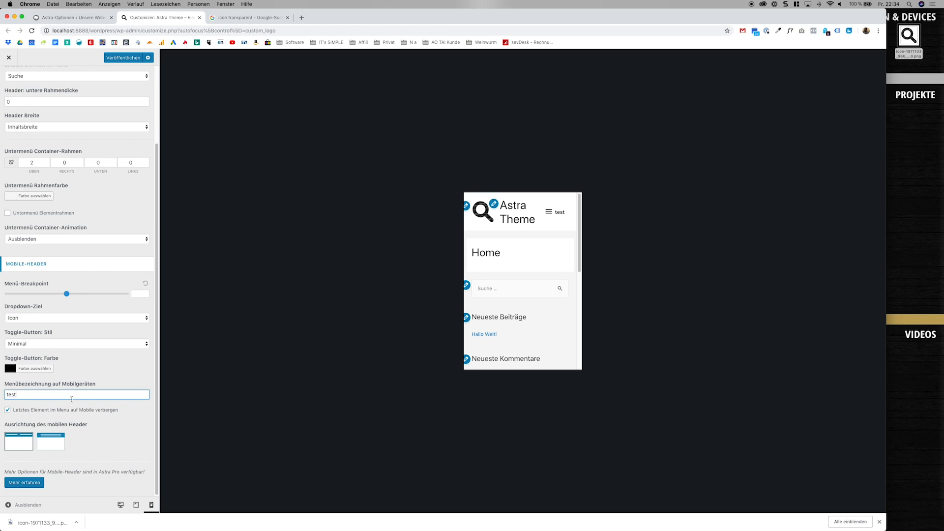
Clear the menu label for mobile devices.
key(super+a)
key(BackSpace)
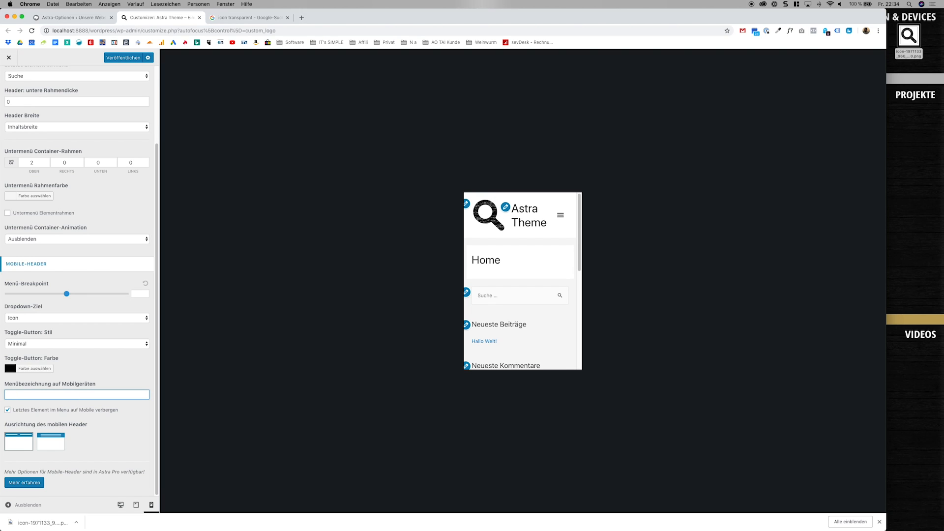
Try the centred alignment for the mobile header, and return to the first alignment option.
click(47, 441)
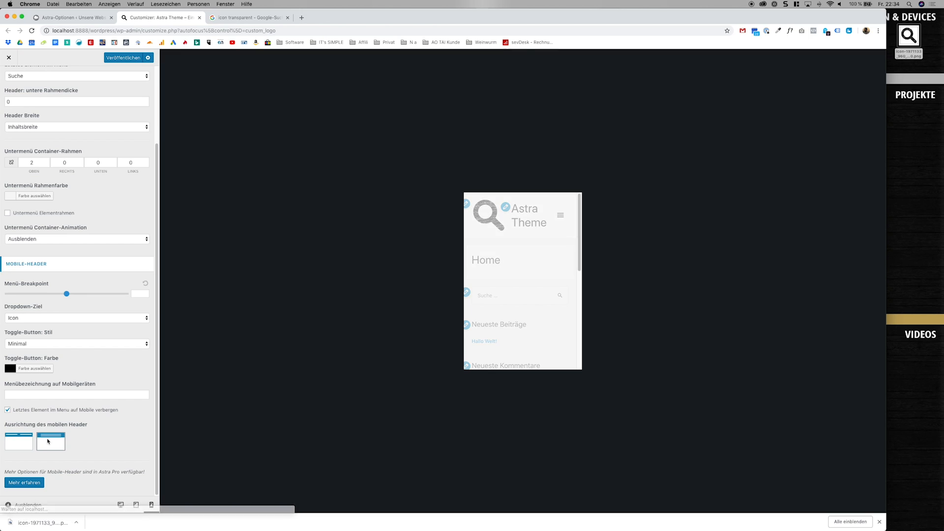
click(20, 441)
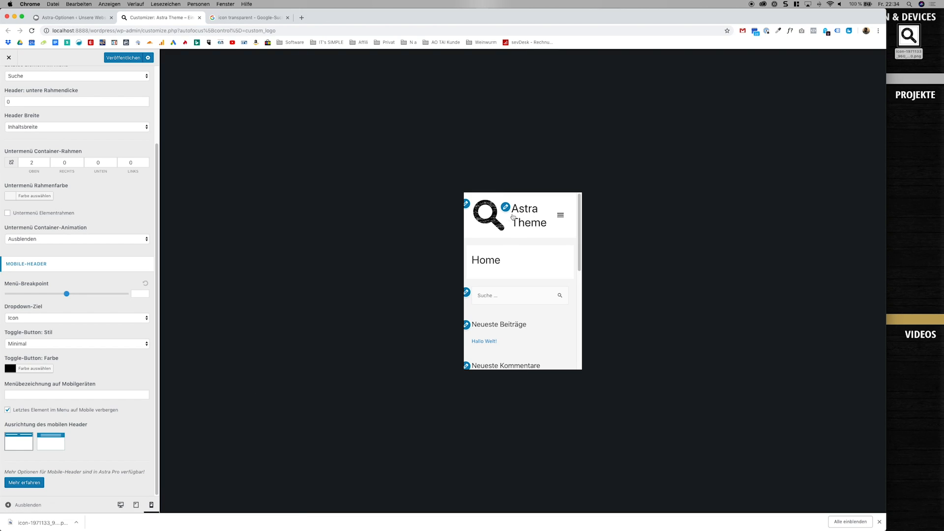
click(63, 435)
click(29, 441)
Switch the preview to desktop view, and review the "Blog / Archive" layout settings before returning to the layout overview.
scroll(99, 379, up, 4)
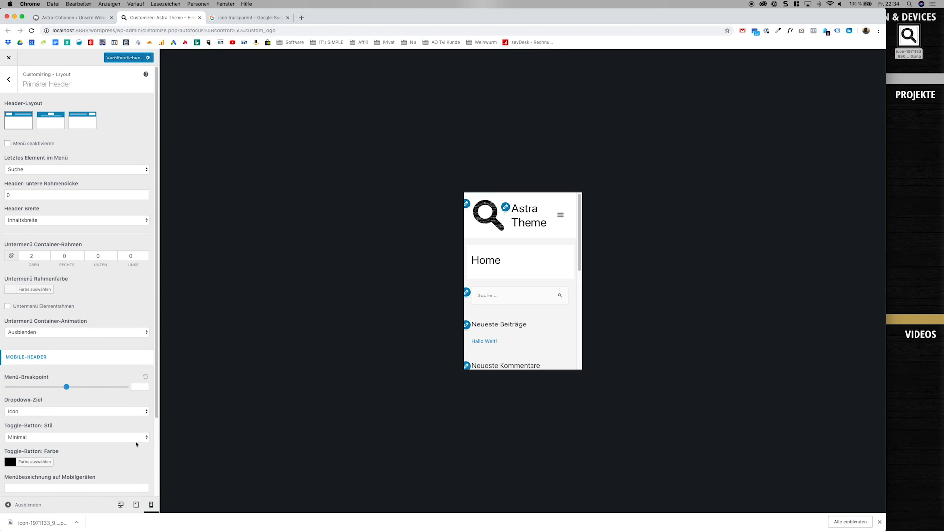
click(118, 505)
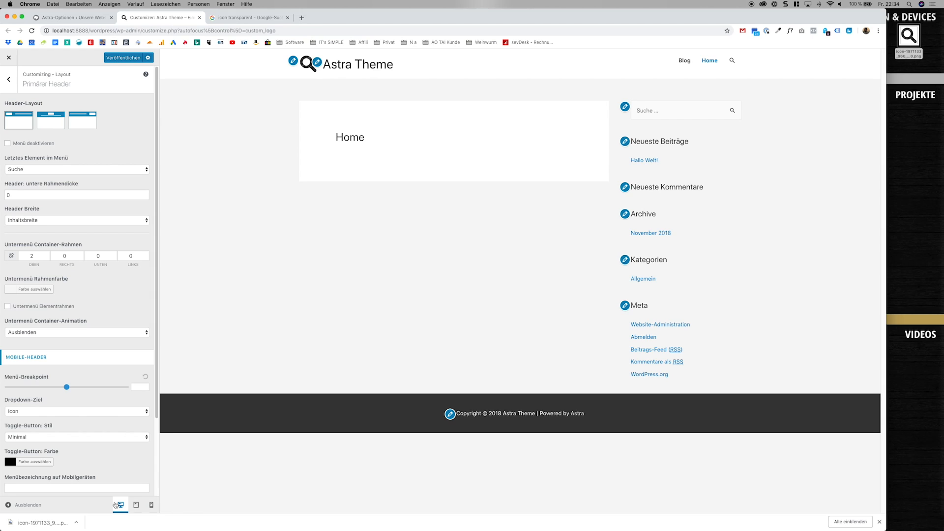
click(15, 87)
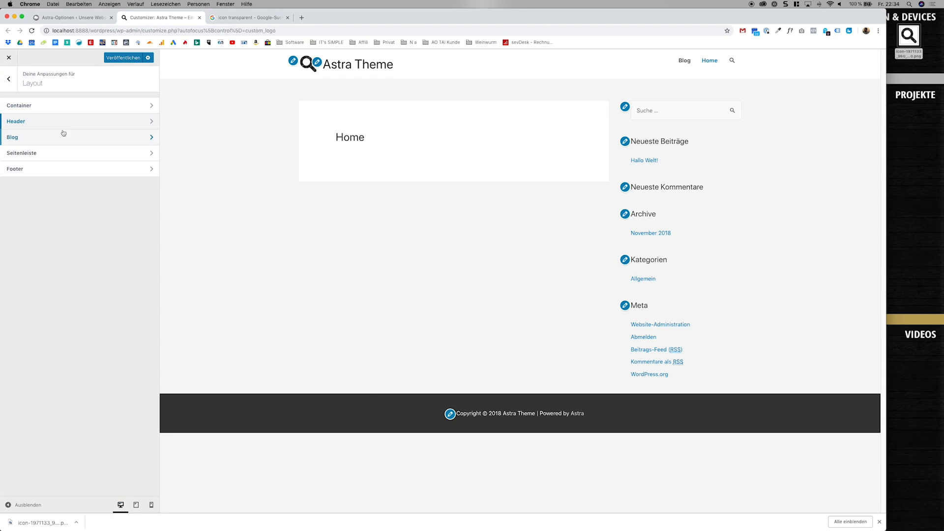
click(66, 132)
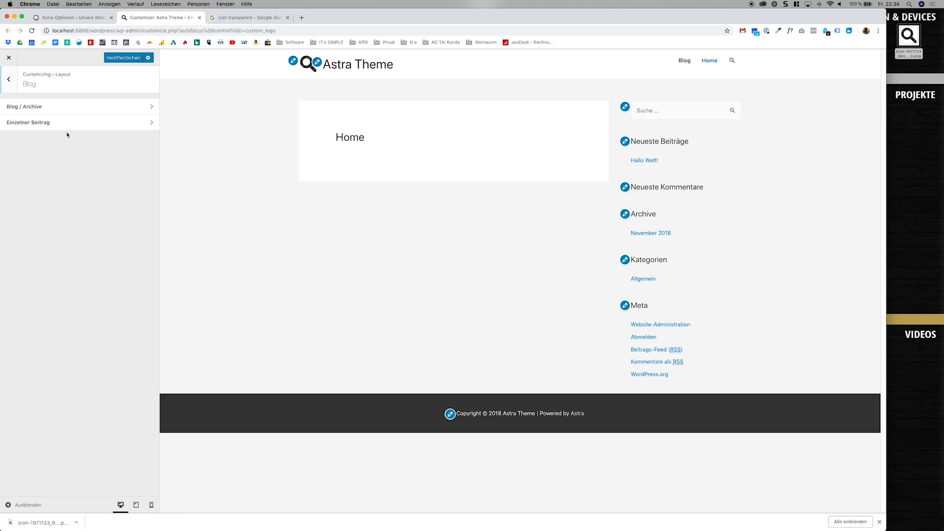
click(68, 106)
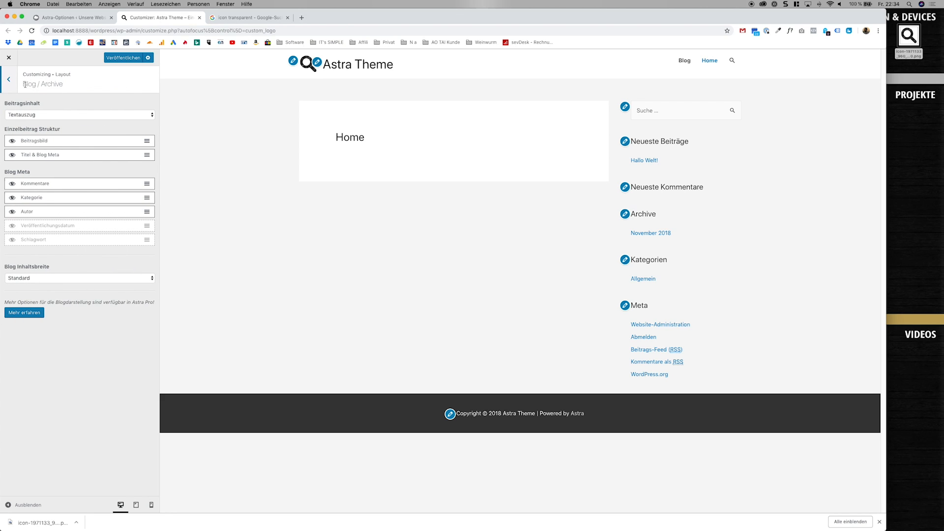
click(9, 79)
click(9, 79)
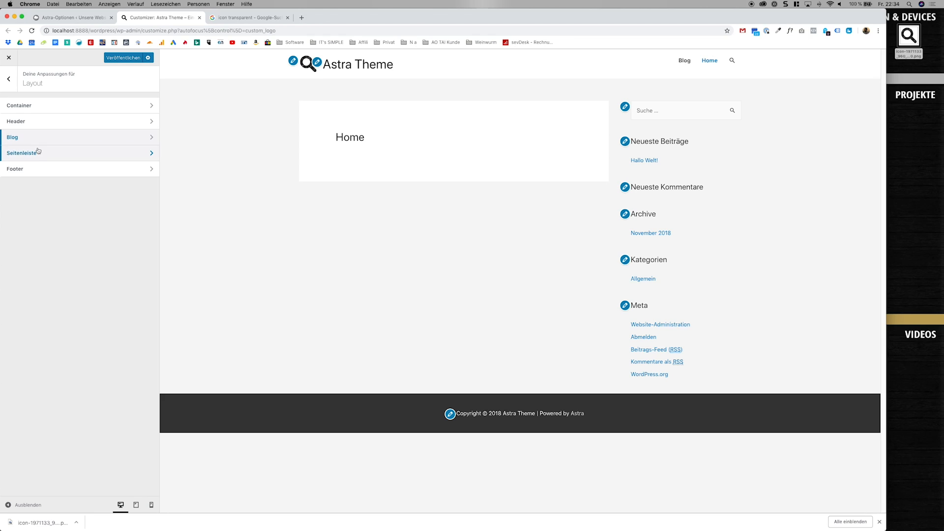
Set the default sidebar layout to "Keine Seitenleiste".
click(38, 150)
click(58, 117)
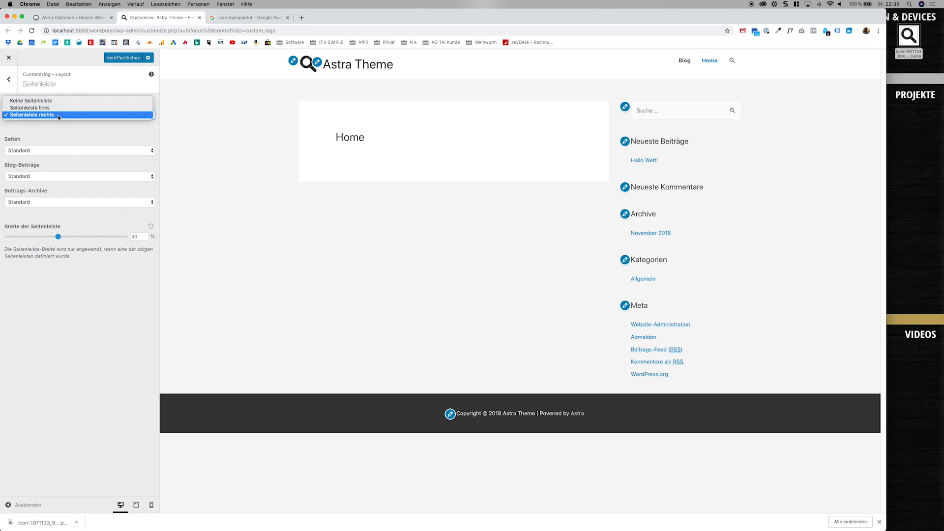
click(58, 116)
click(28, 115)
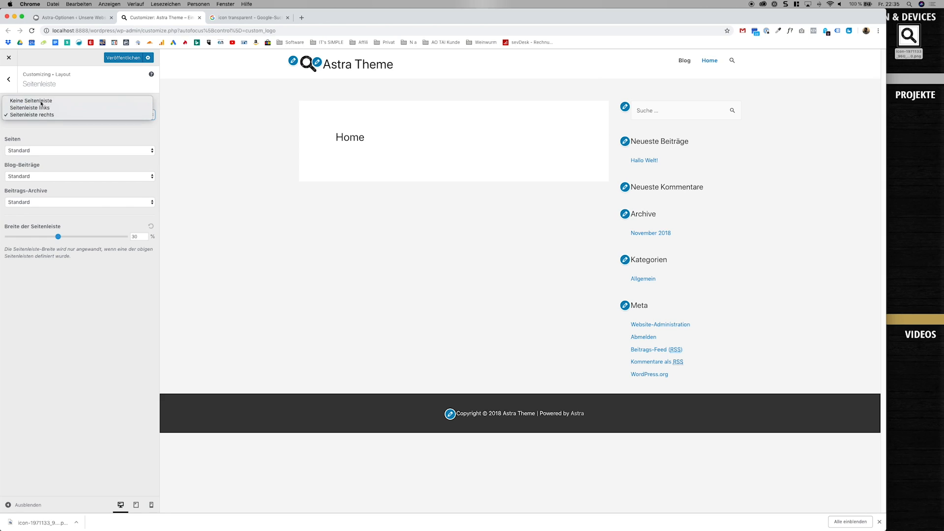
click(40, 98)
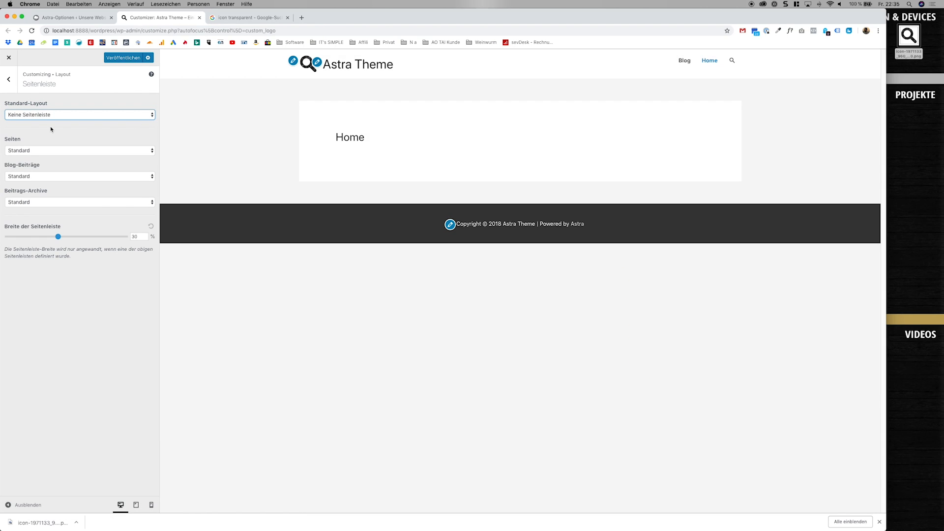
Set the sidebar of blog posts and post archives to "Seitenleiste rechts", and check it on the Blog page in the preview.
click(51, 175)
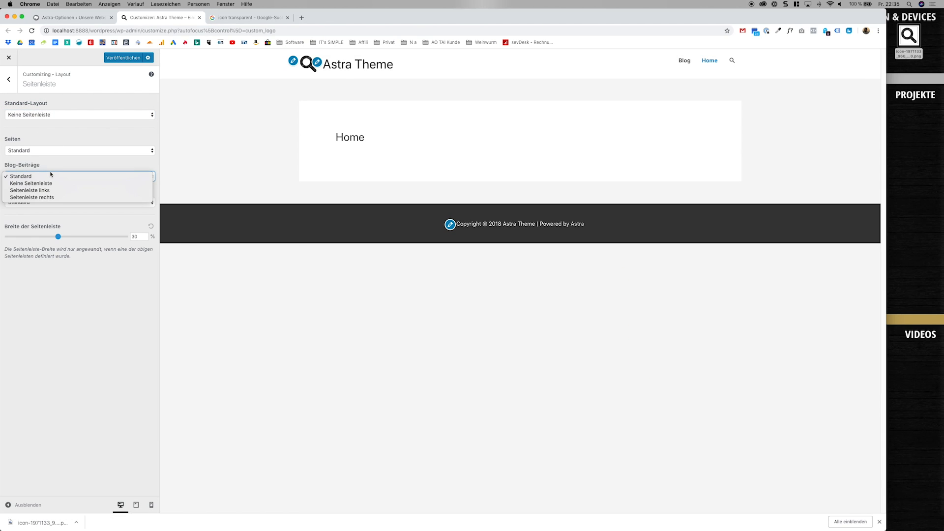
click(52, 197)
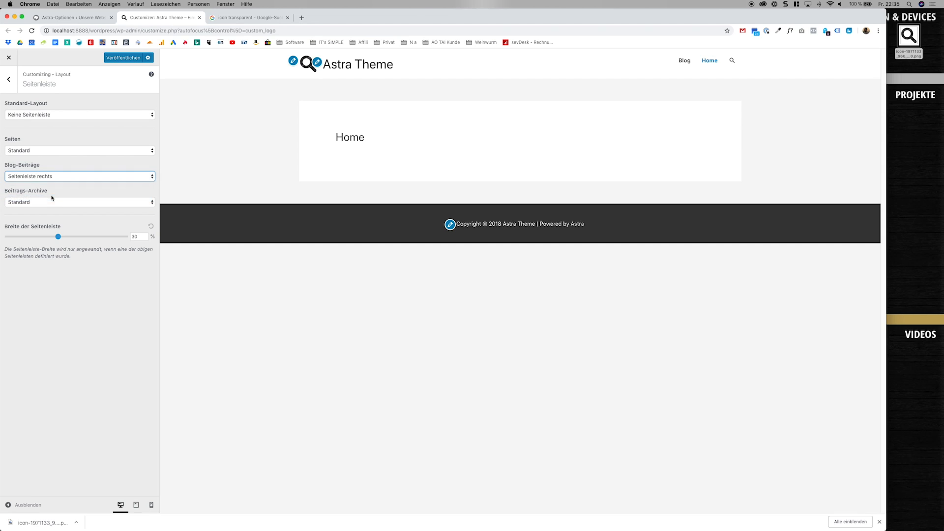
click(52, 201)
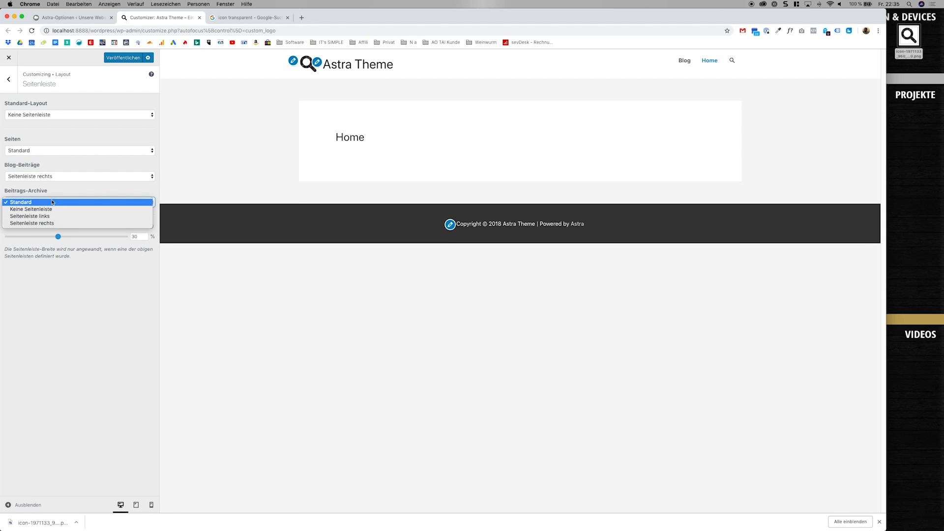
click(54, 223)
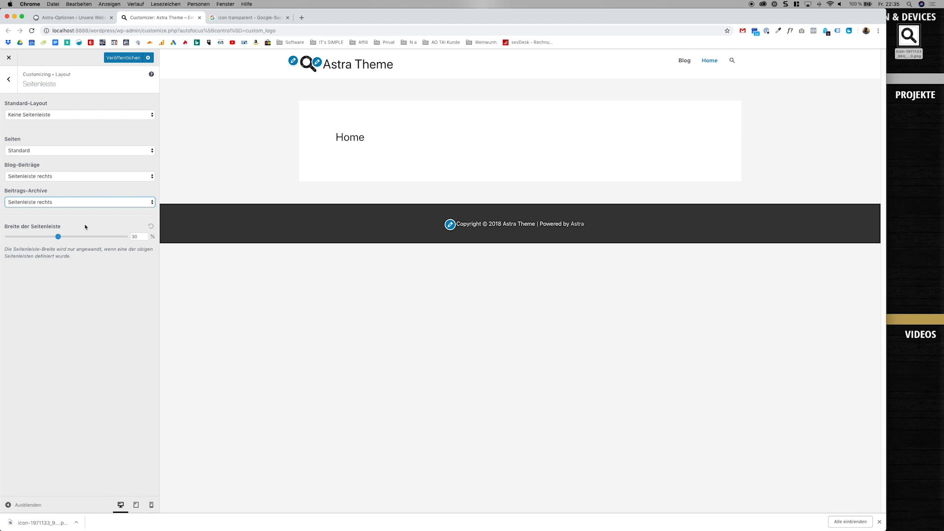
click(684, 59)
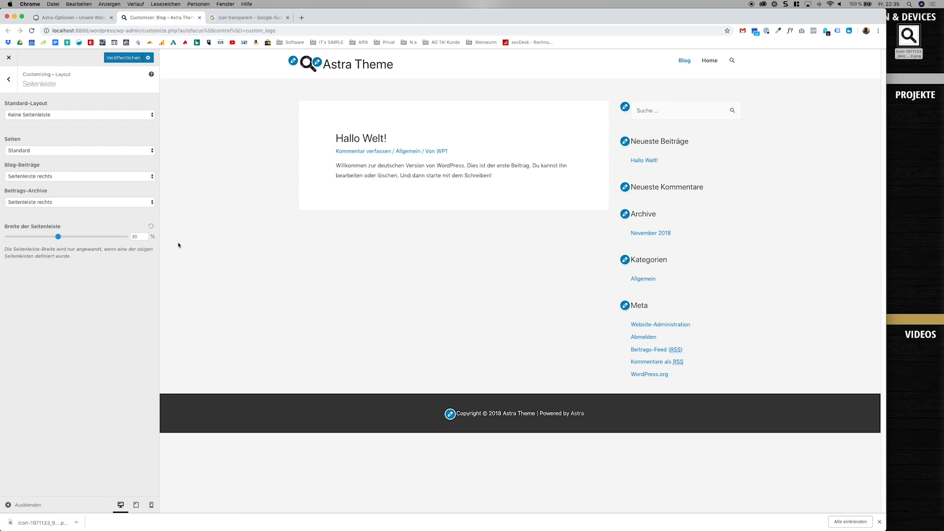
mouse_move(58, 237)
mouse_down()
mouse_move(126, 237)
mouse_move(47, 240)
mouse_move(58, 237)
mouse_up()
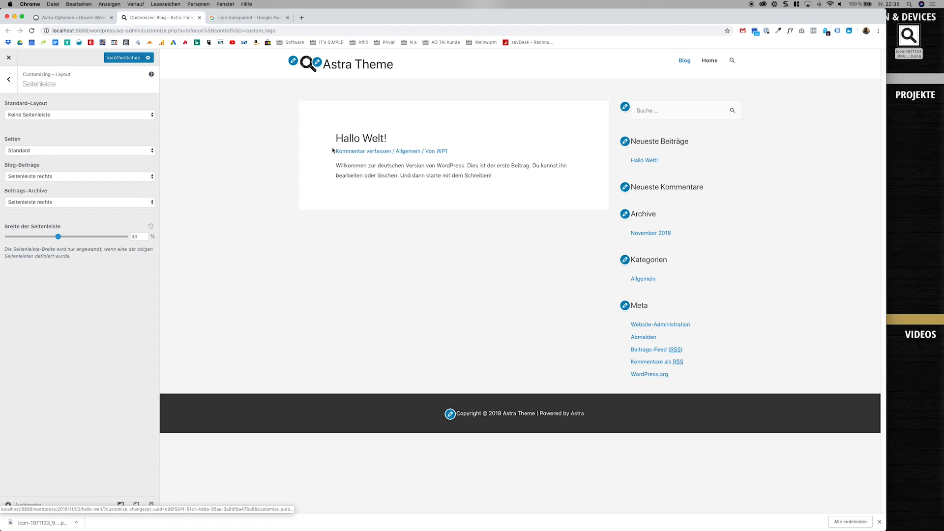
Review the blog layout settings for a single post ("Einzelner Beitrag").
click(8, 79)
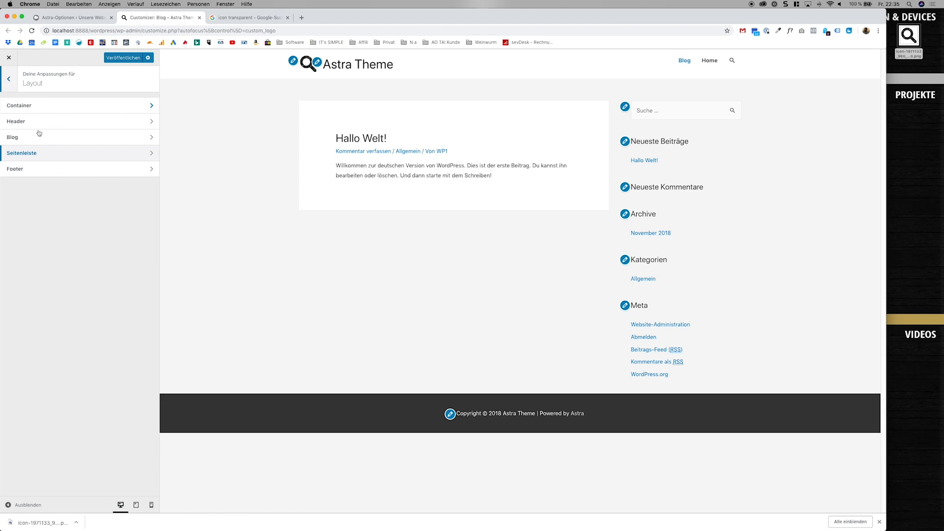
click(56, 144)
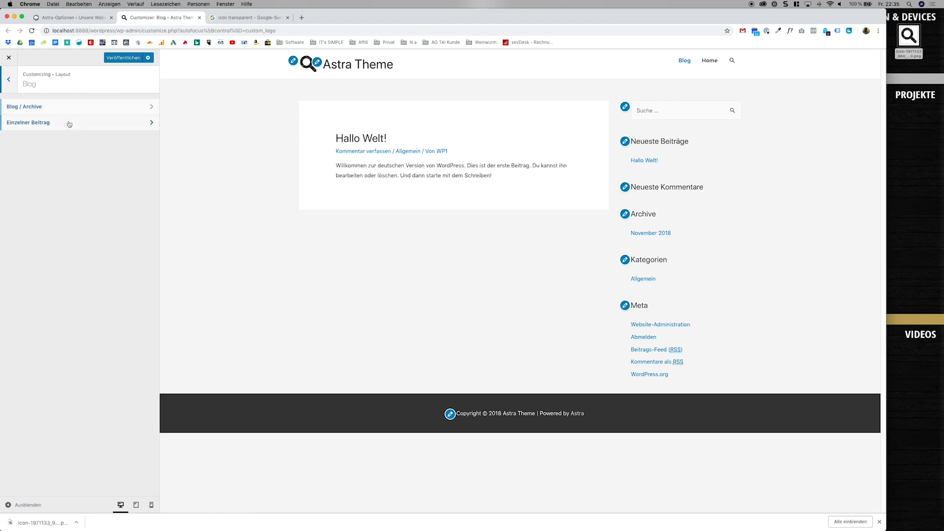
click(70, 125)
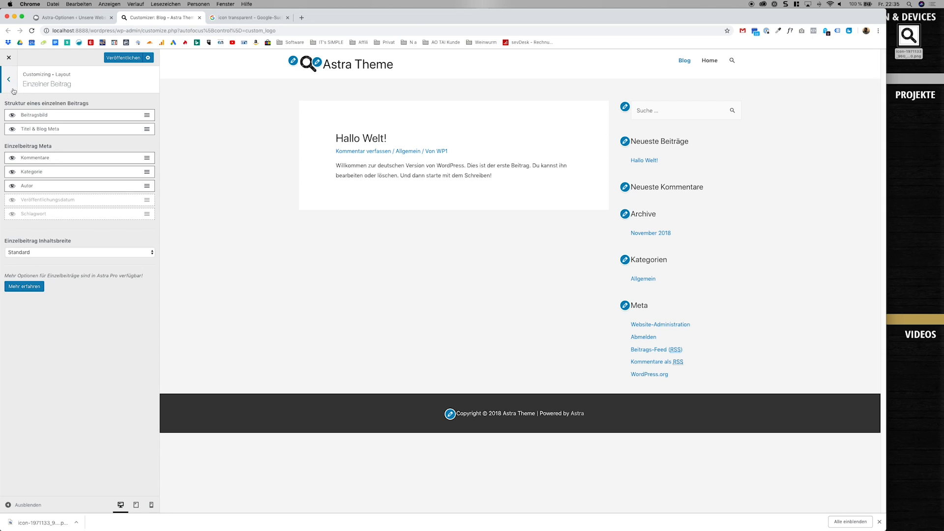
click(13, 91)
Try "Gesamter Inhalt" as the post content in the "Blog / Archive" settings, and return it to "Textauszug".
click(56, 104)
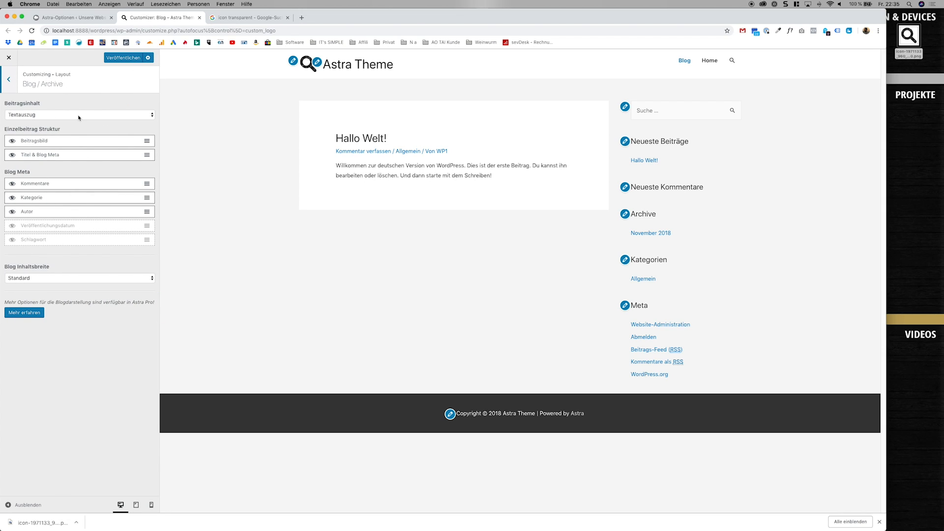
click(79, 116)
click(76, 105)
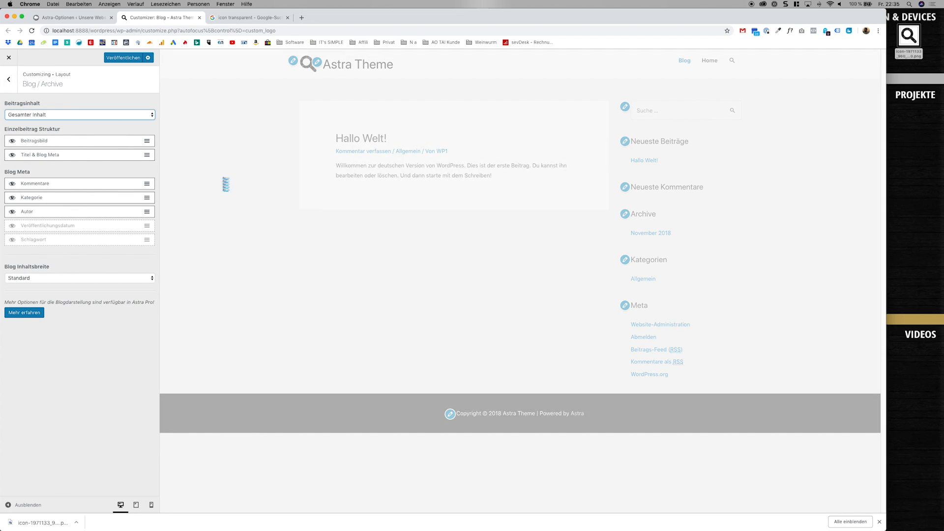
click(79, 115)
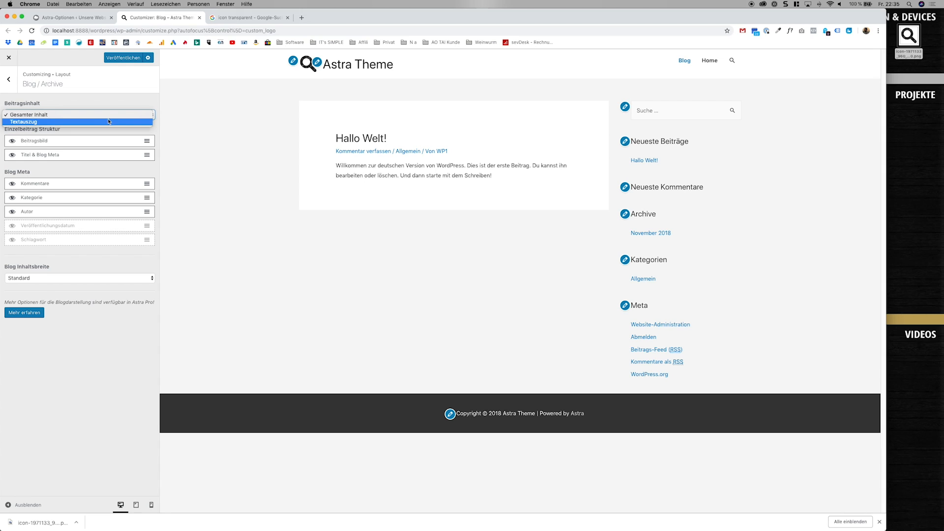
click(74, 123)
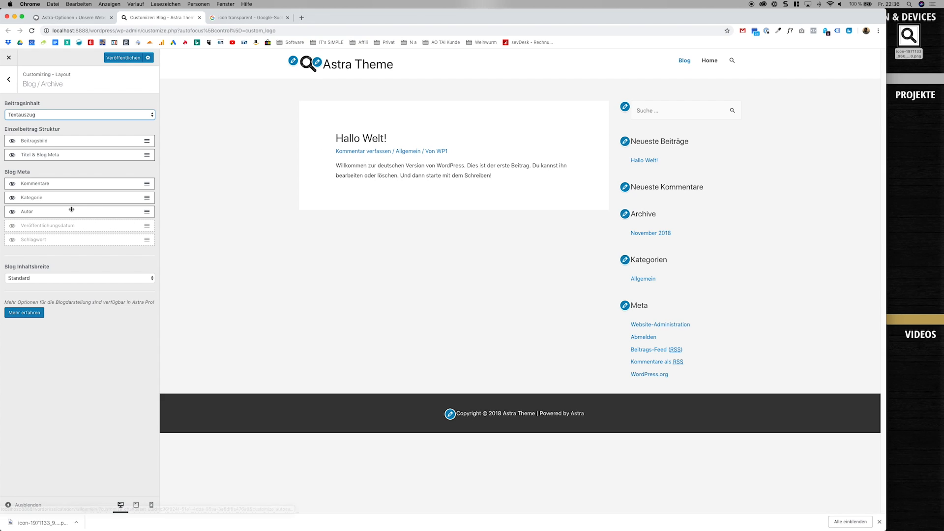
Move "Autor" to the first place in the blog meta order, and keep the blog content width at "Standard".
drag(72, 209, 67, 181)
click(95, 278)
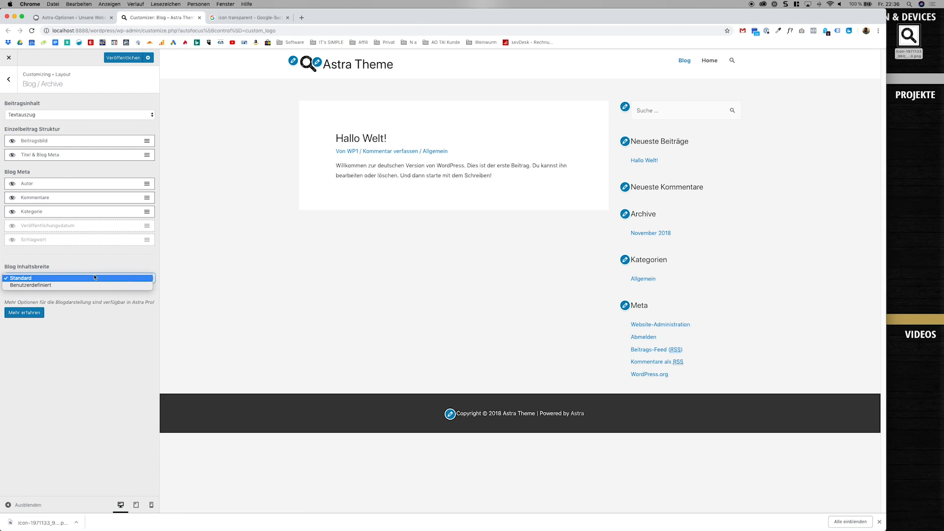
click(94, 276)
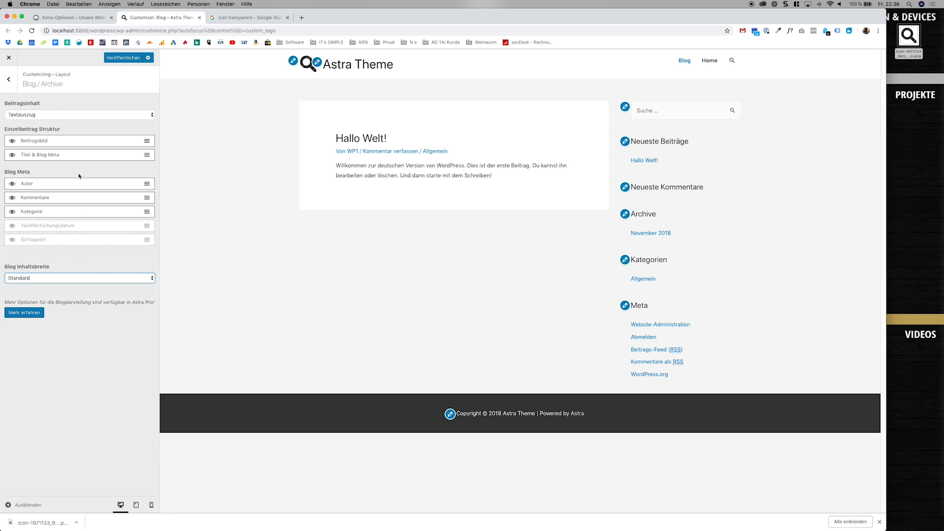
Open the "Hallo Welt!" post in the preview, and review the sidebar settings against it.
click(348, 138)
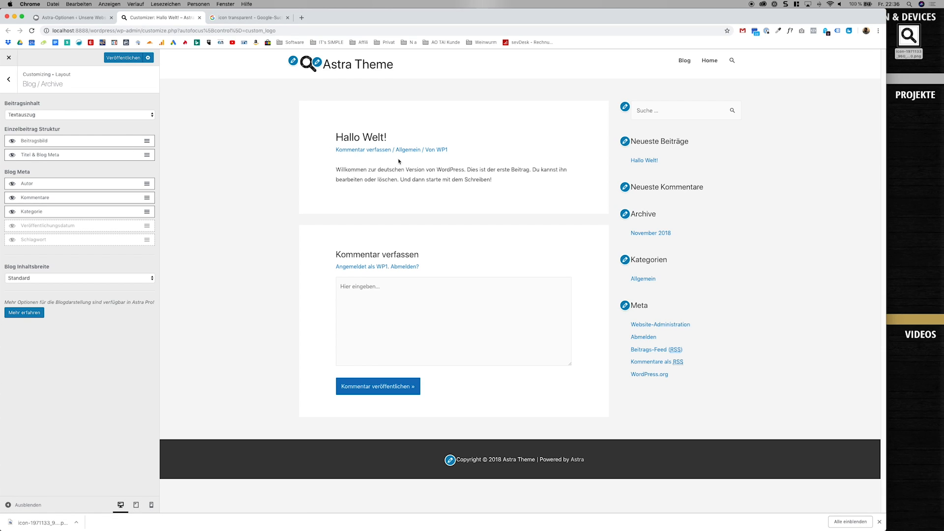
click(12, 87)
click(12, 87)
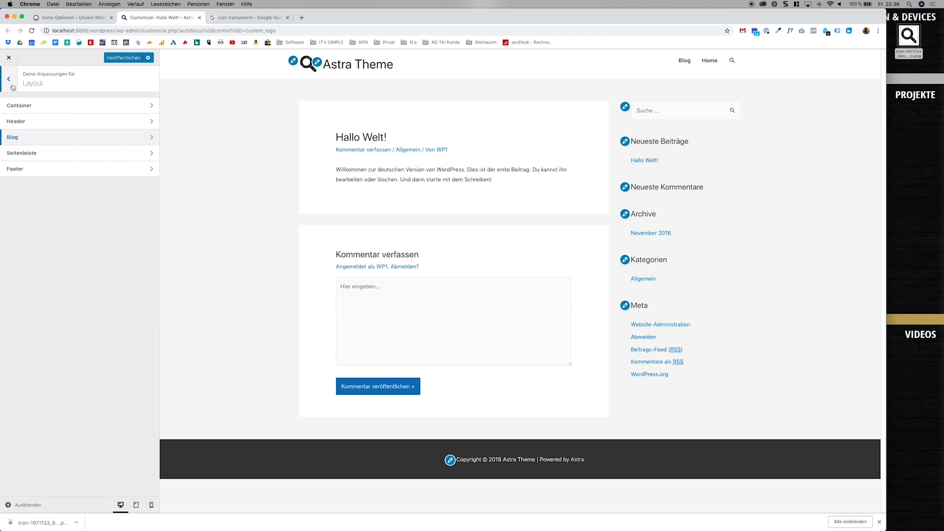
click(31, 154)
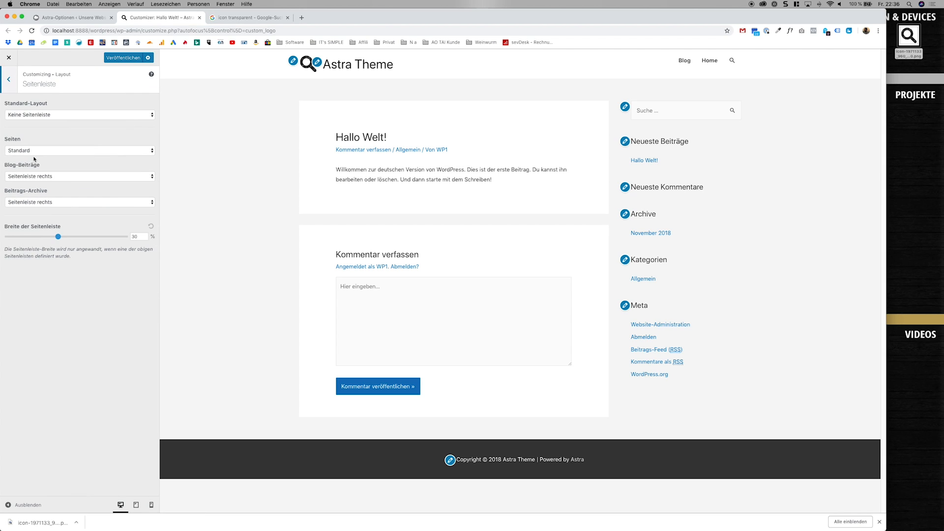
click(8, 79)
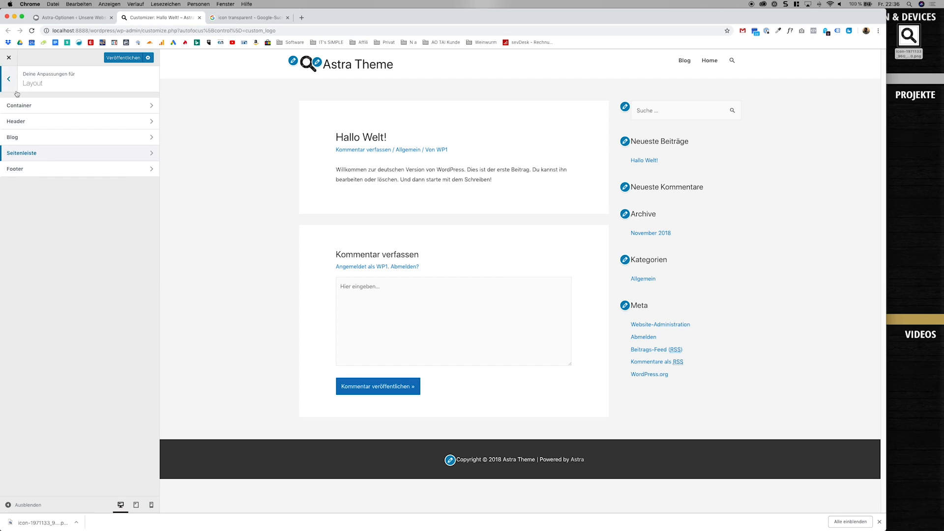
Enable the four-column footer widget layout, and examine the widget areas in the page footer.
click(46, 166)
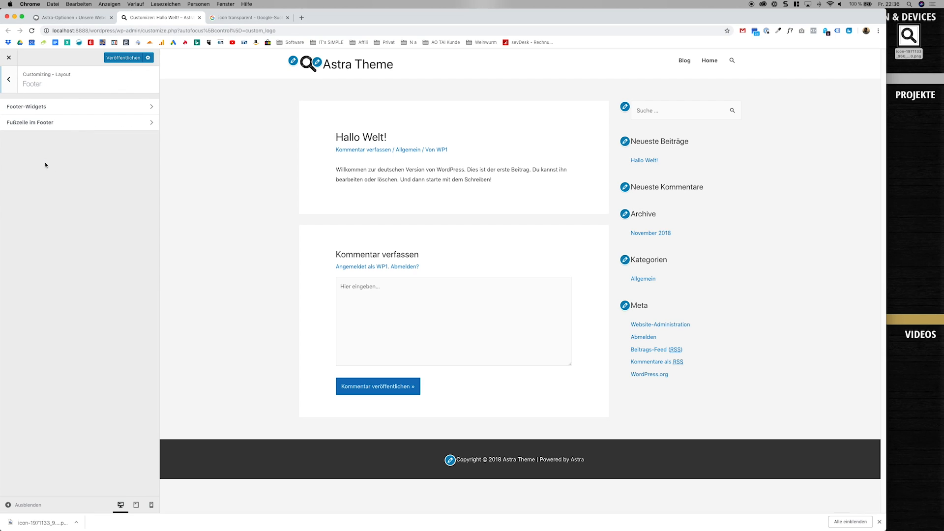
click(88, 109)
click(82, 116)
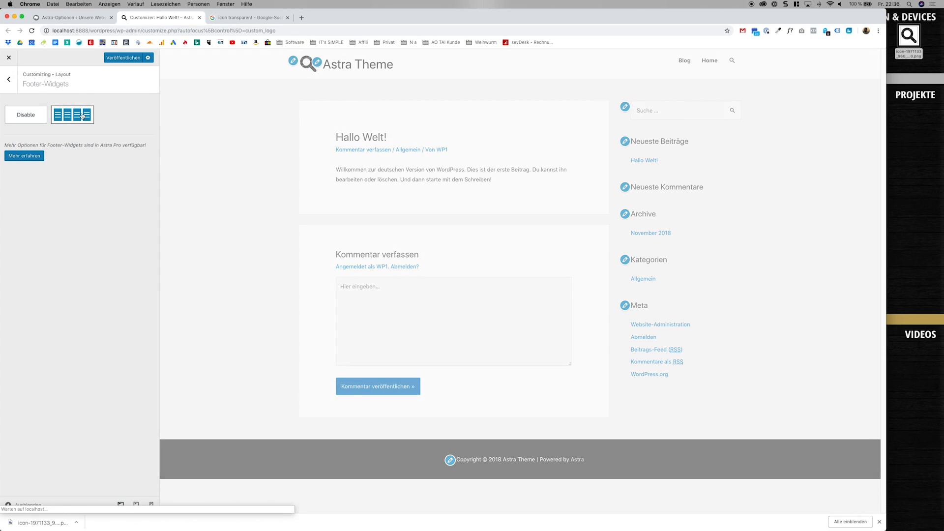
scroll(278, 257, down, 2)
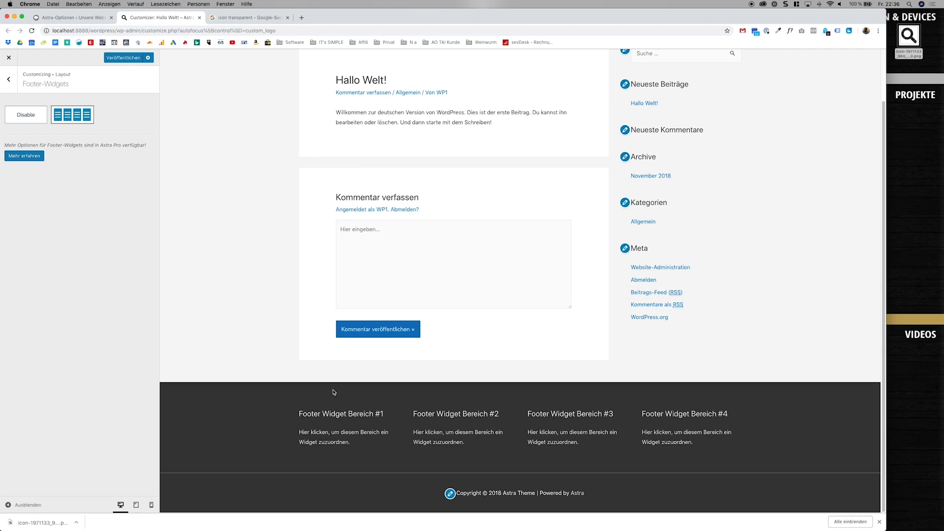
drag(290, 411, 356, 433)
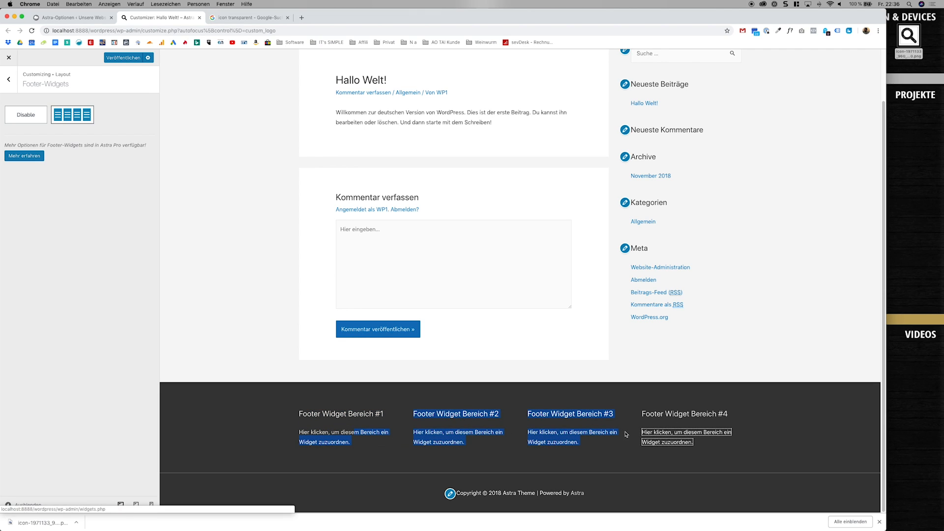
Try disabling the footer widgets, and return to the four-column layout.
click(554, 417)
click(30, 118)
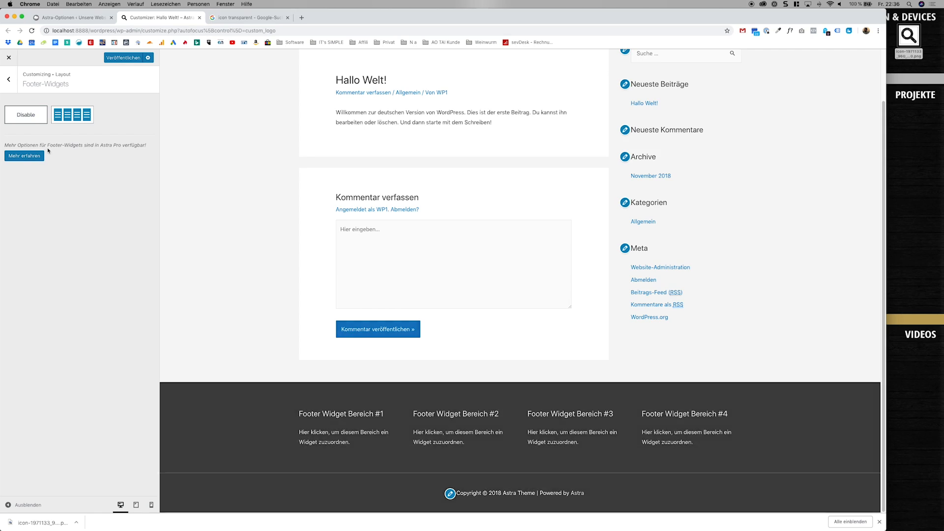
click(73, 114)
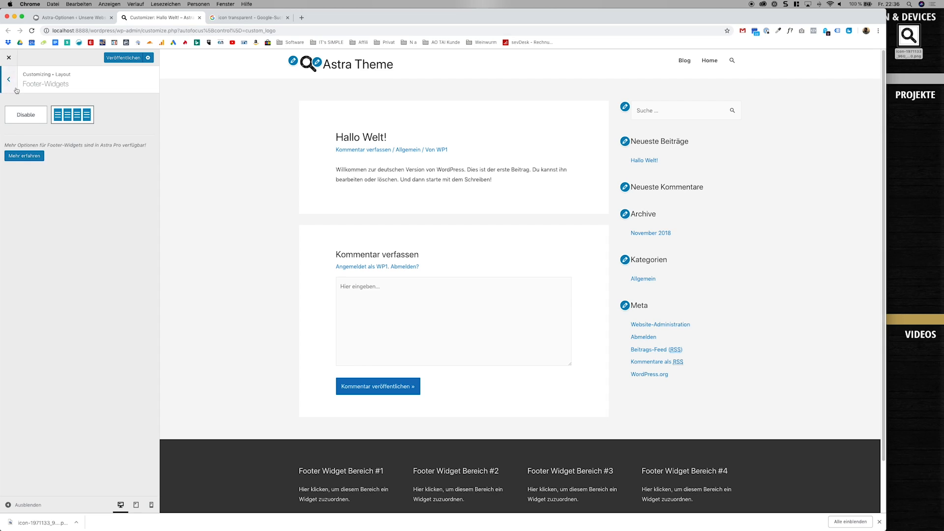
Switch the "Fußzeile im Footer" layout to the version with two side-by-side sections.
click(9, 79)
click(43, 121)
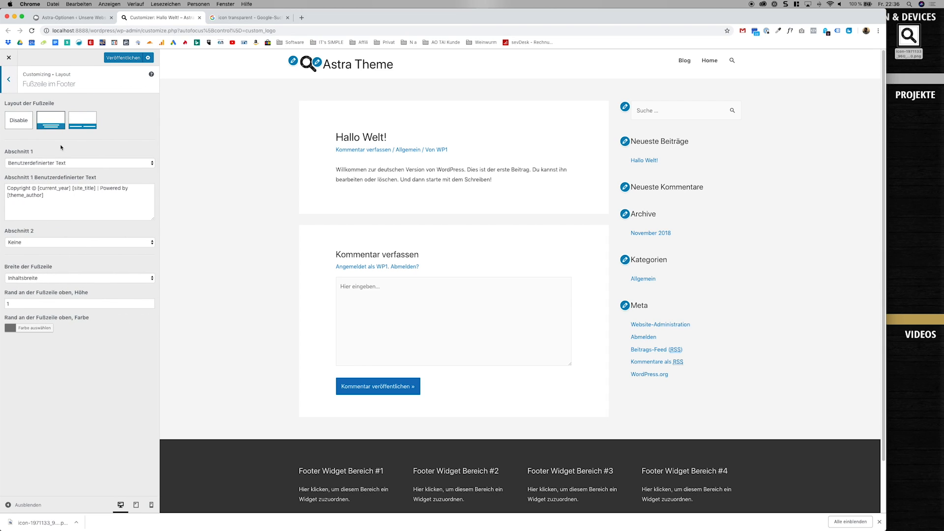
scroll(208, 263, down, 2)
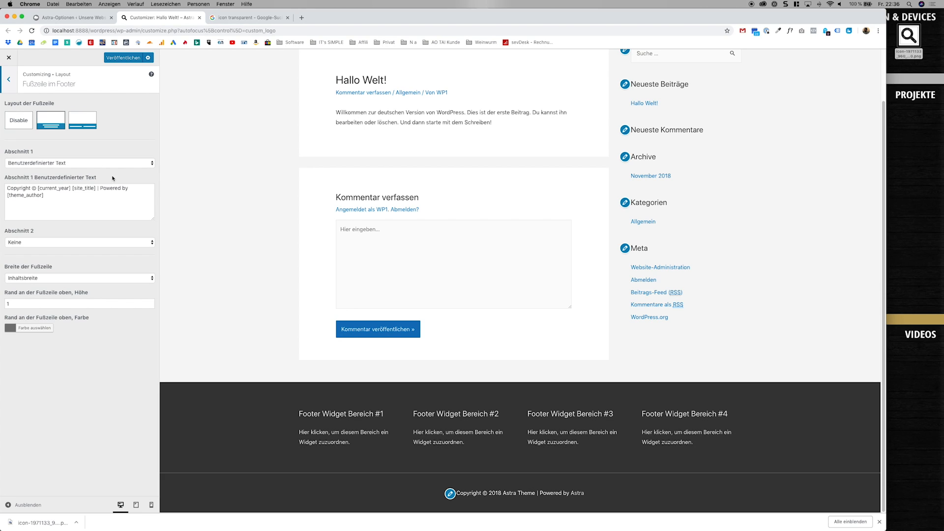
click(87, 123)
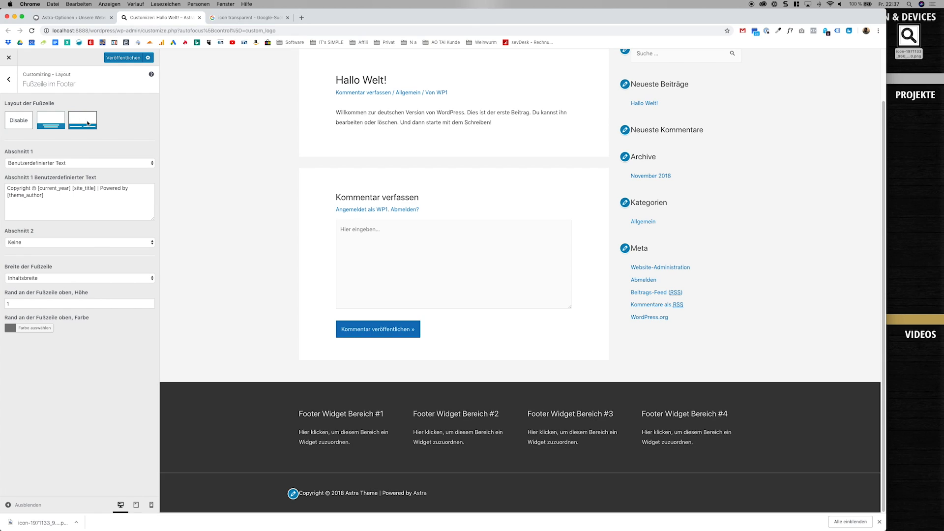
Change the custom text of "Abschnitt 1" to "Copyright © Unsere Webseite", and assign "Footer-Menü" to "Abschnitt 2".
click(81, 163)
click(75, 192)
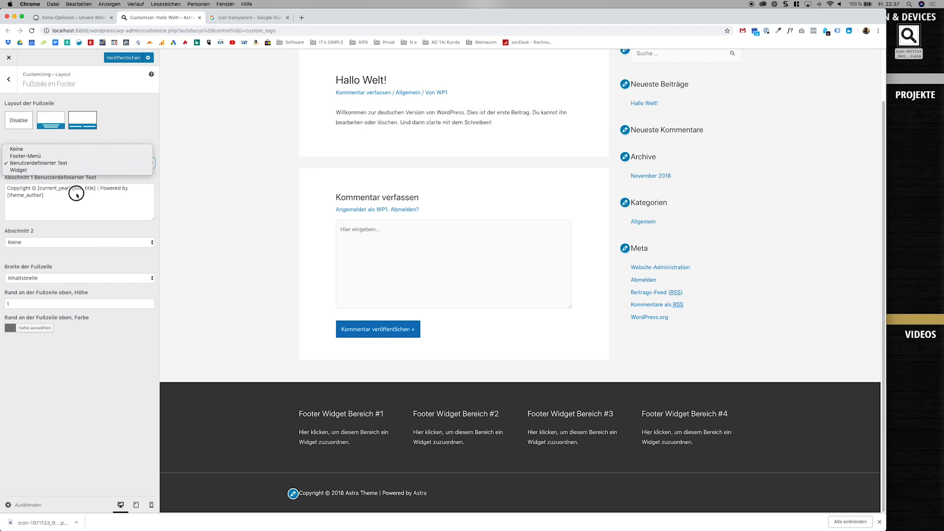
click(75, 195)
drag(76, 195, 38, 188)
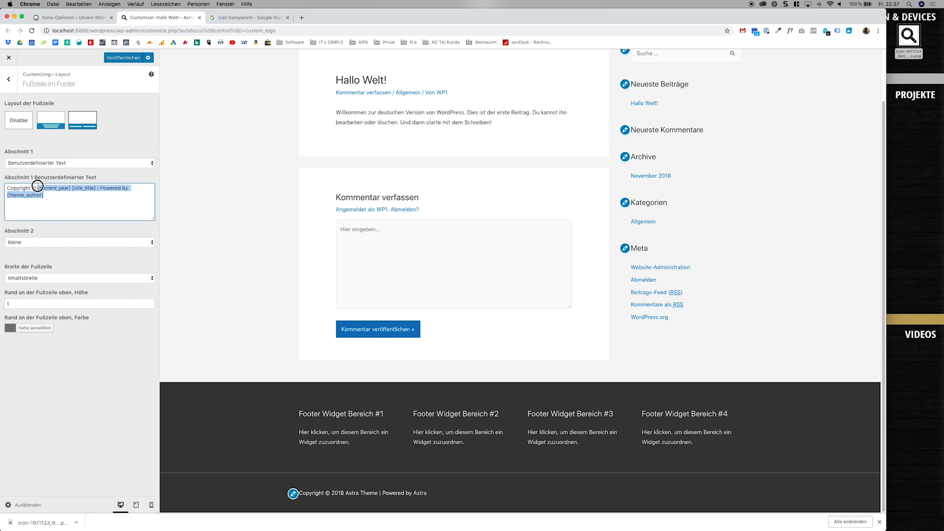
text(Un)
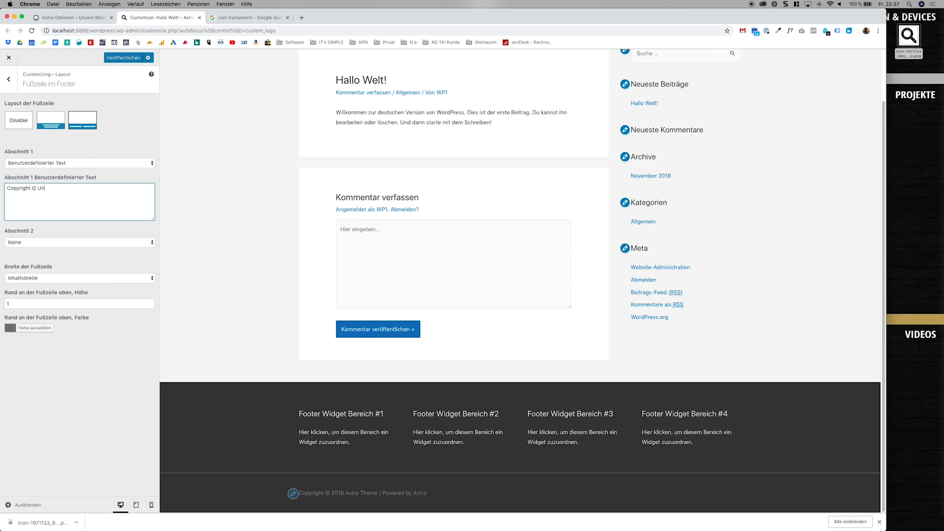
text(sere Webseite)
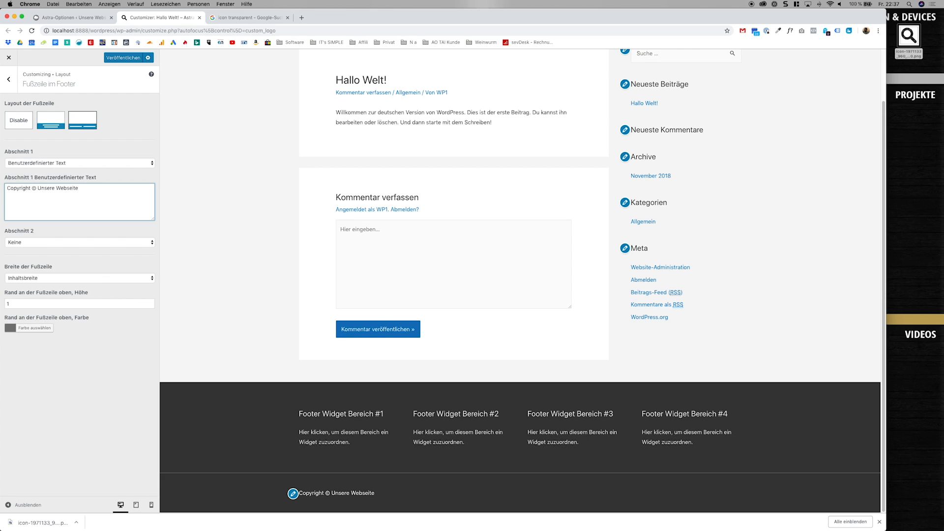
click(58, 241)
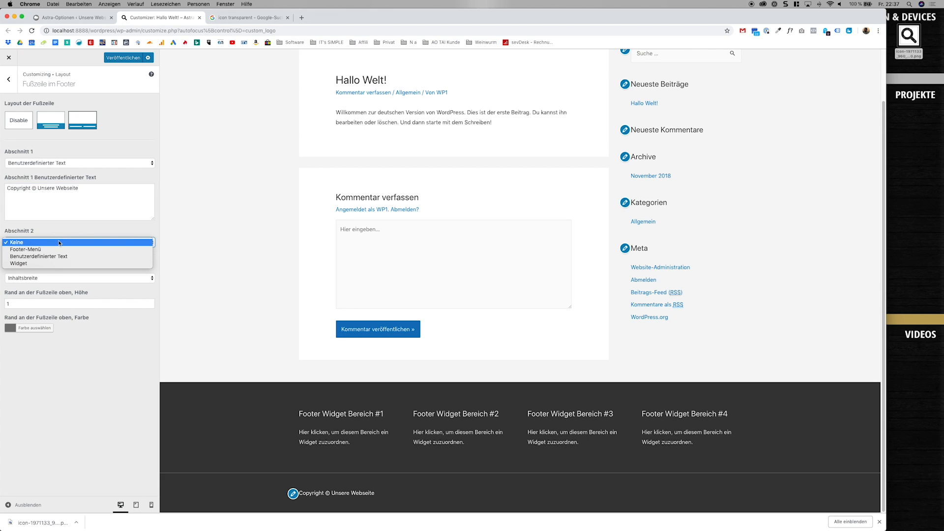
click(57, 249)
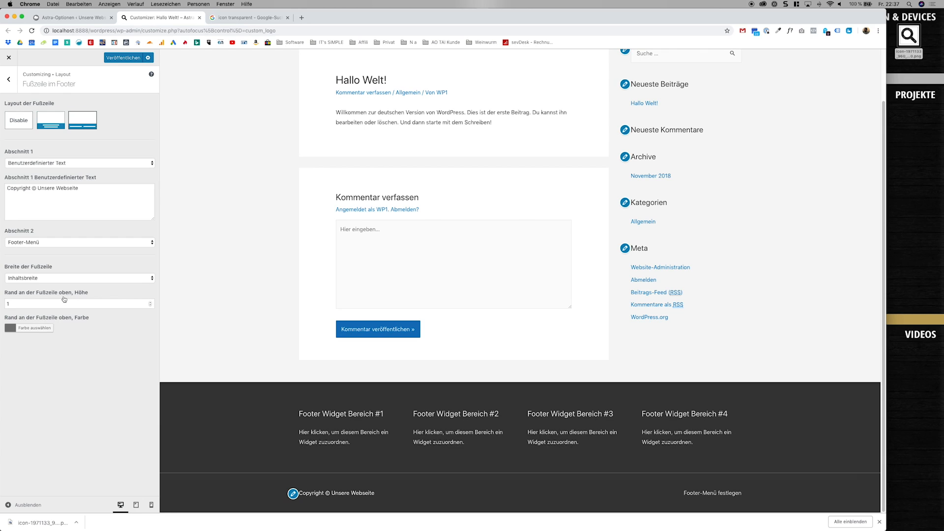
Try a height of 0 for the footer bar's top border, and return it to 1.
drag(71, 303, 3, 305)
text(0)
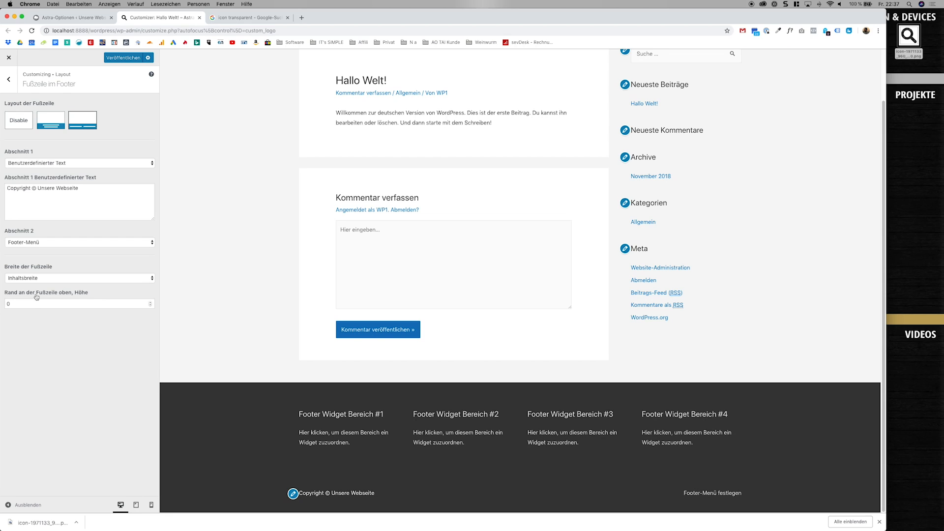
drag(36, 303, 2, 304)
text(1)
click(57, 326)
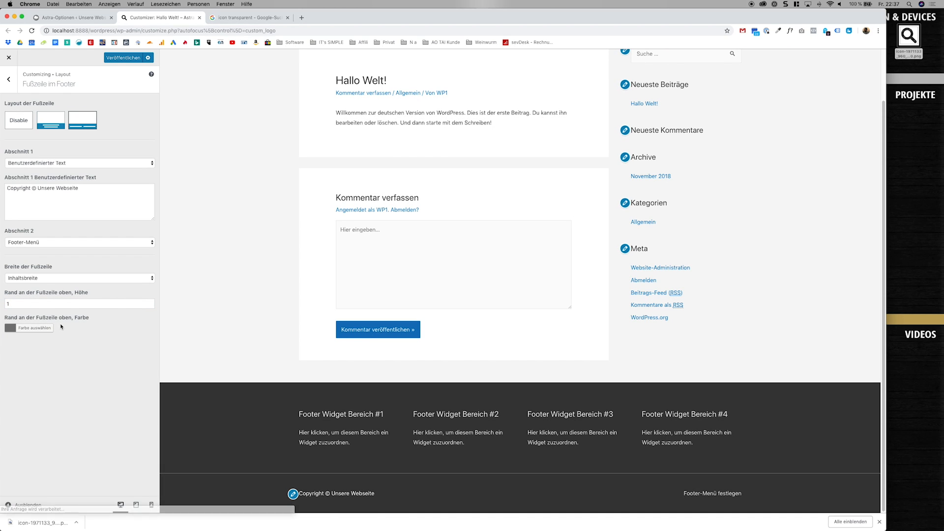
Try white as the footer bar's top border colour, and settle on the grey #898989.
click(51, 326)
drag(35, 354, 2, 323)
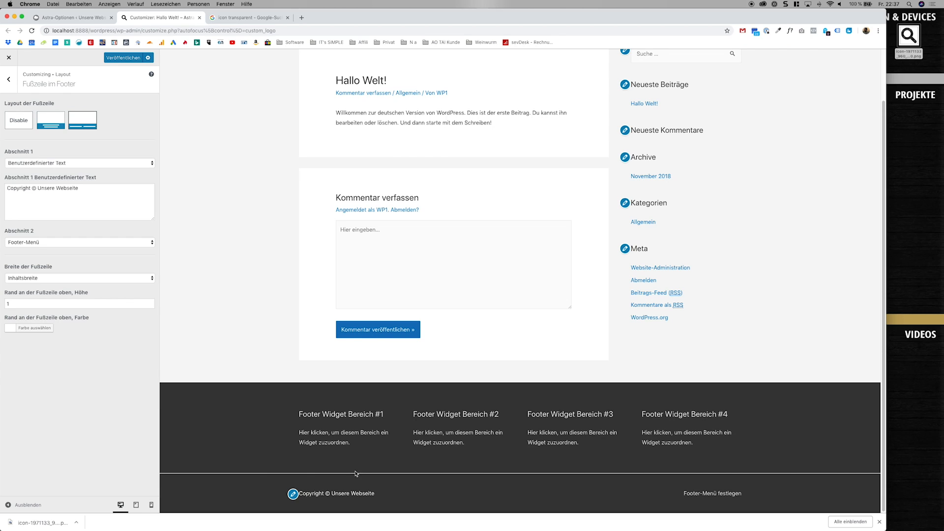
click(34, 328)
drag(9, 340, 8, 369)
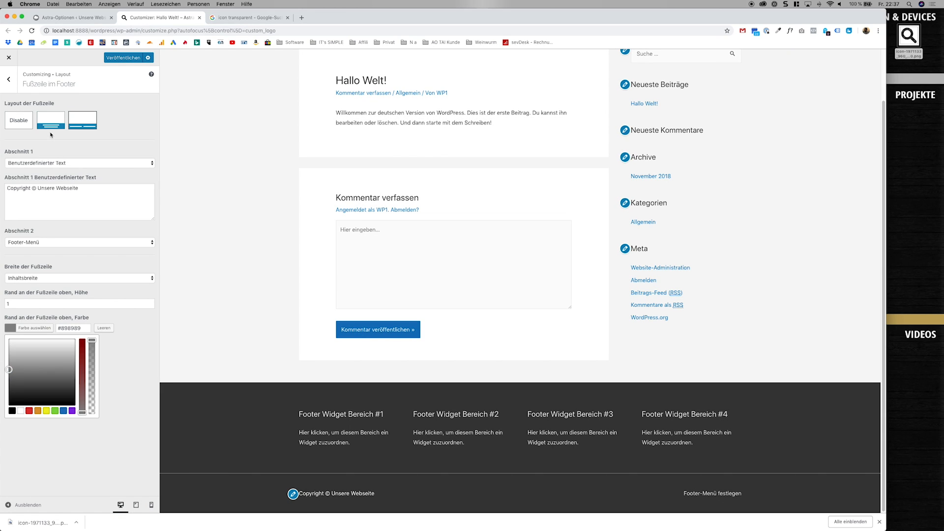
Open the "Standardfarben" settings under "Farben & Hintergrund", dismiss the download bar and enlarge the browser window.
click(10, 81)
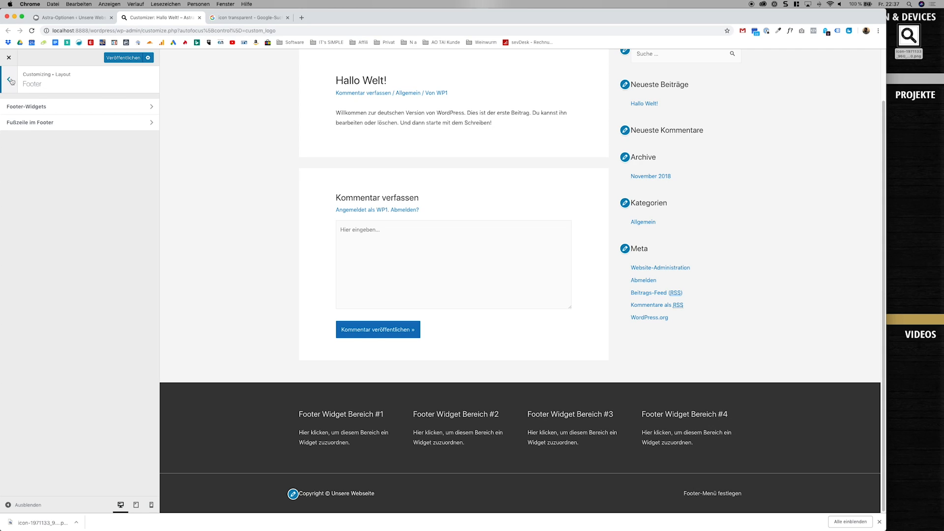
click(12, 84)
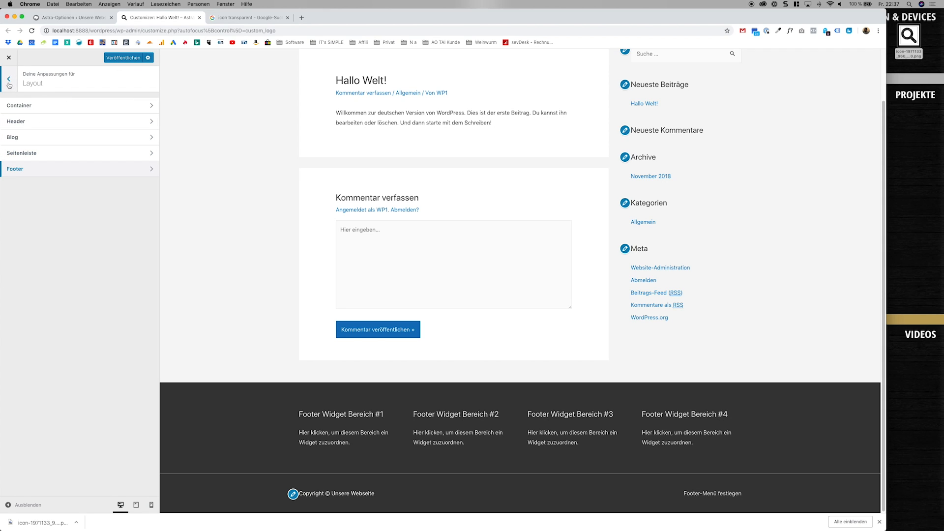
click(9, 81)
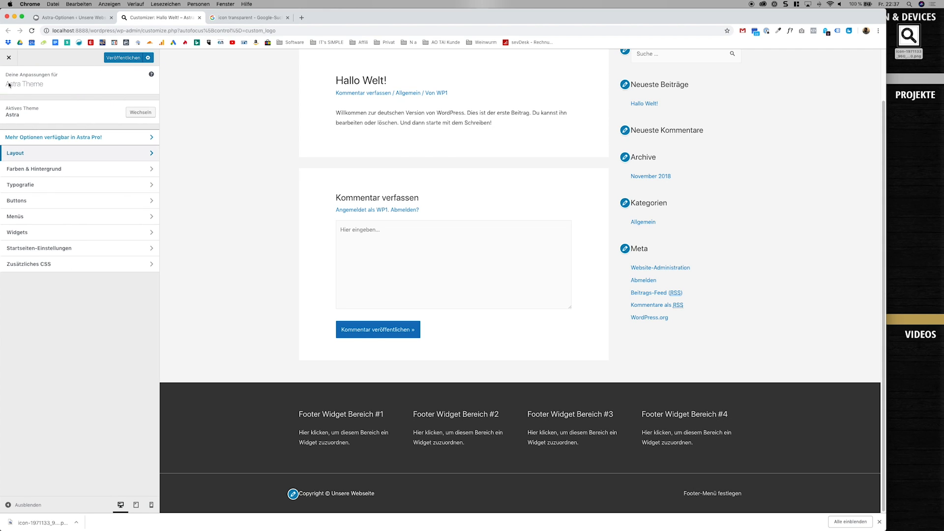
click(53, 169)
click(75, 111)
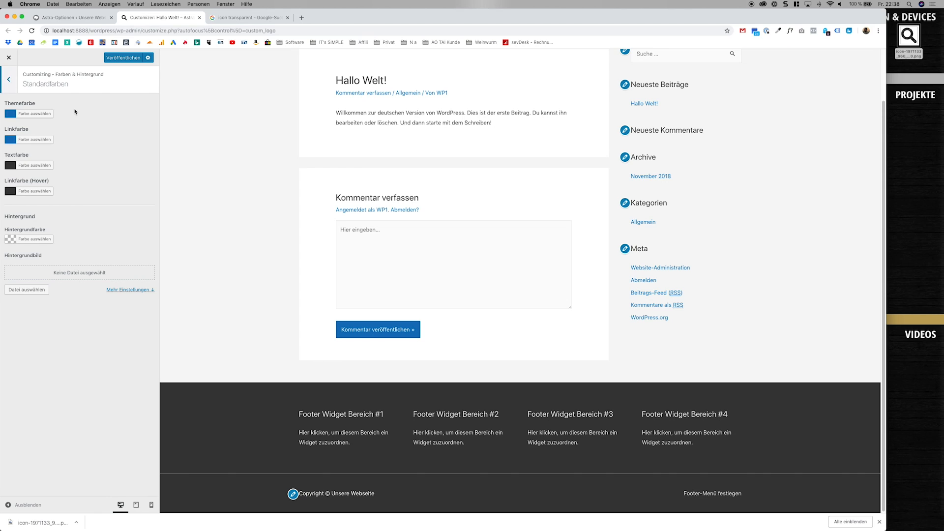
scroll(209, 206, up, 2)
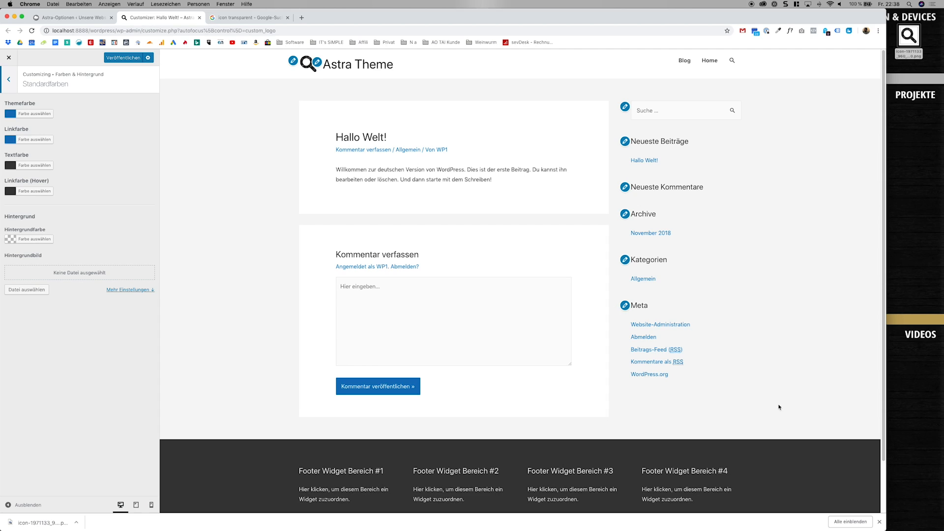
click(880, 523)
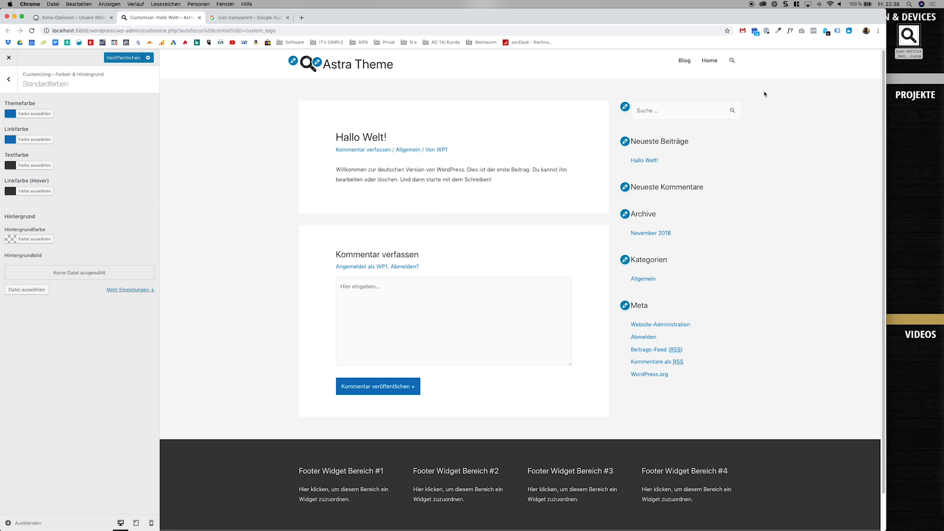
double_click(723, 22)
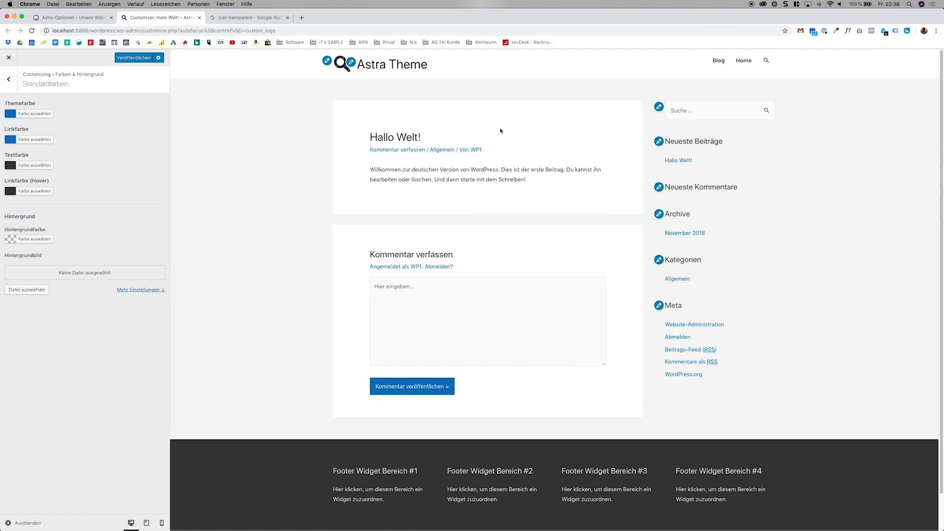
Set the theme colour to the red #f90244 and the link colour to #fc0245.
click(30, 114)
drag(62, 146, 75, 125)
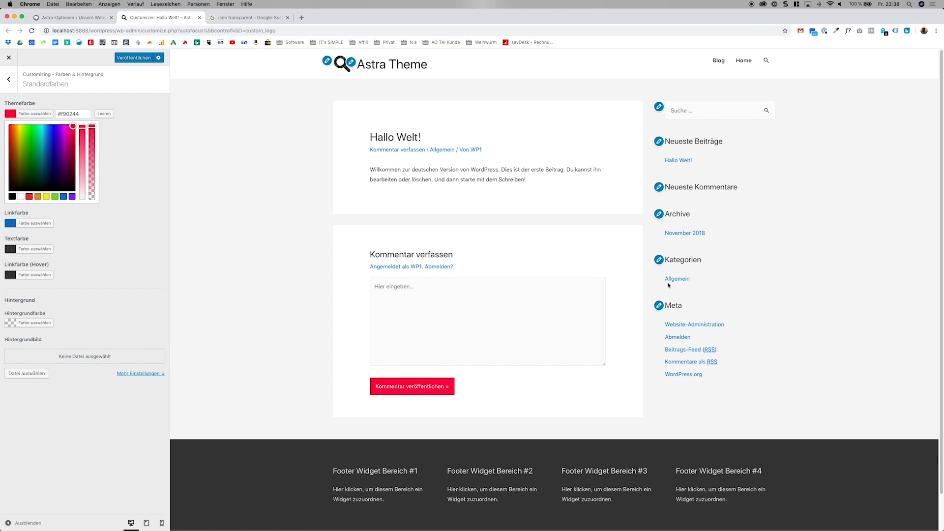
click(102, 223)
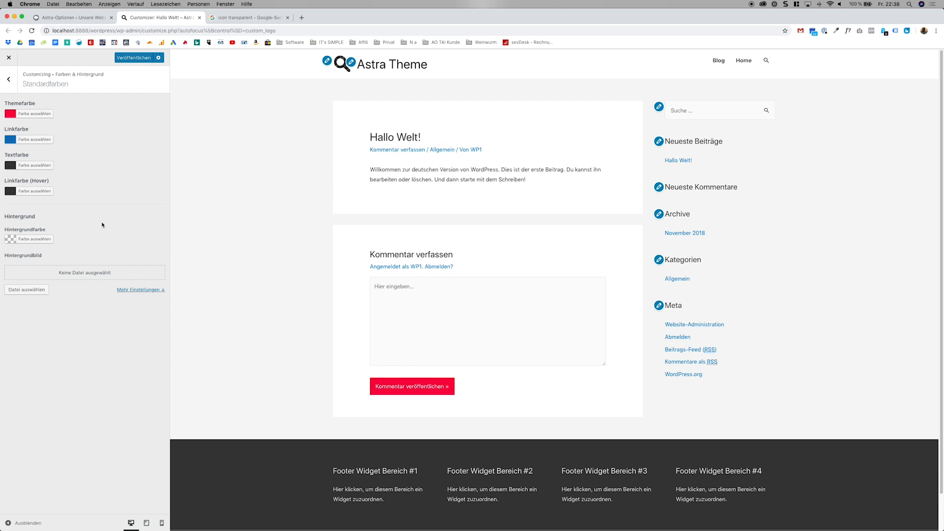
click(36, 140)
drag(75, 157, 73, 151)
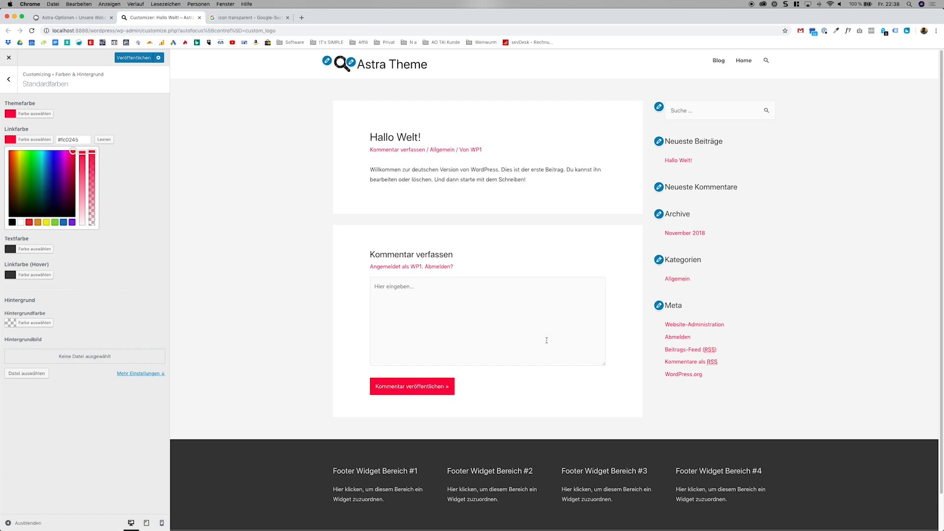
click(166, 300)
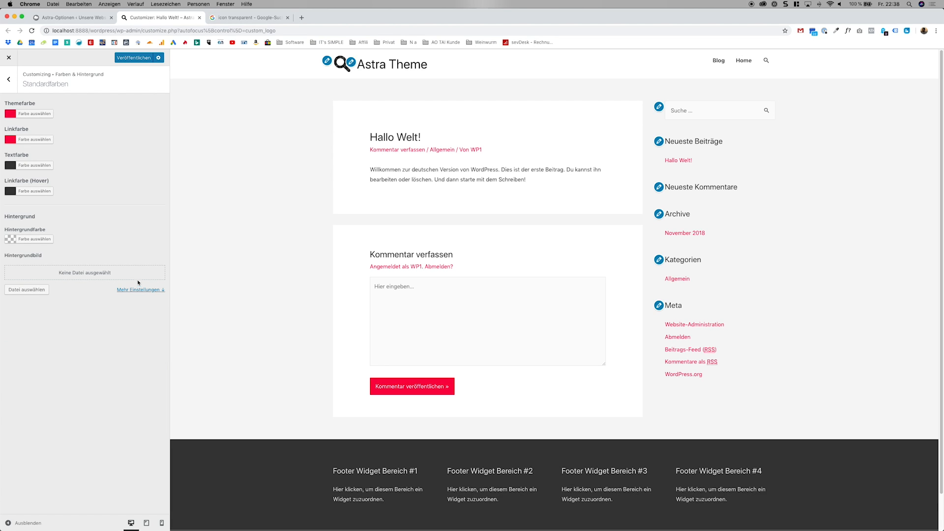
Darken the text colour to #2d2d2d.
click(35, 165)
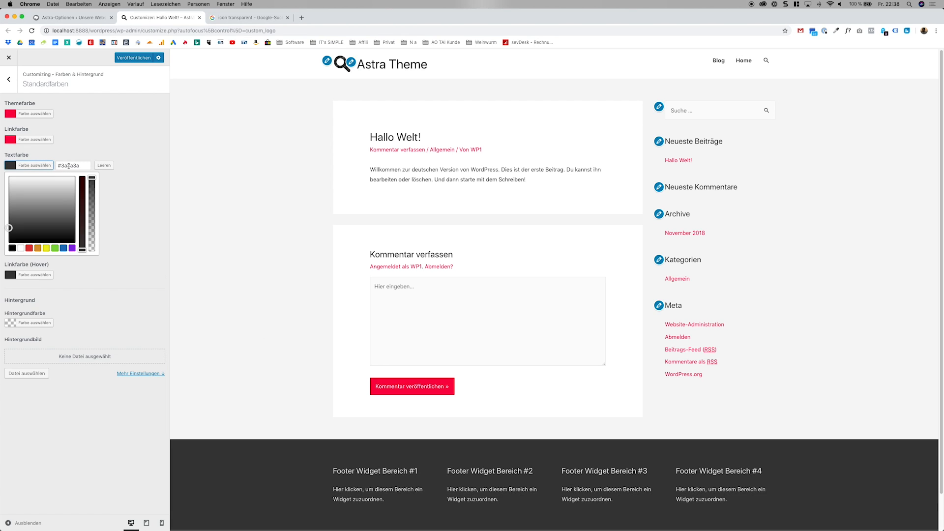
drag(8, 226, 2, 228)
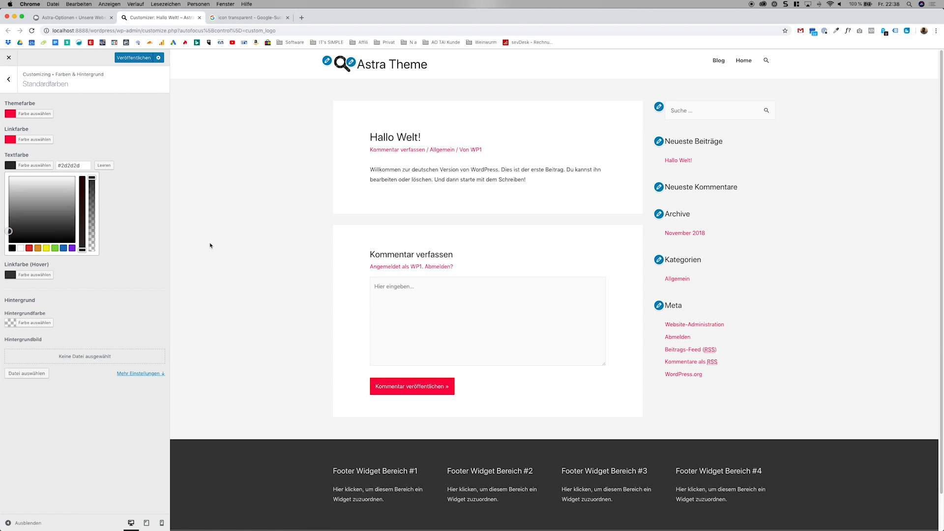
click(2, 213)
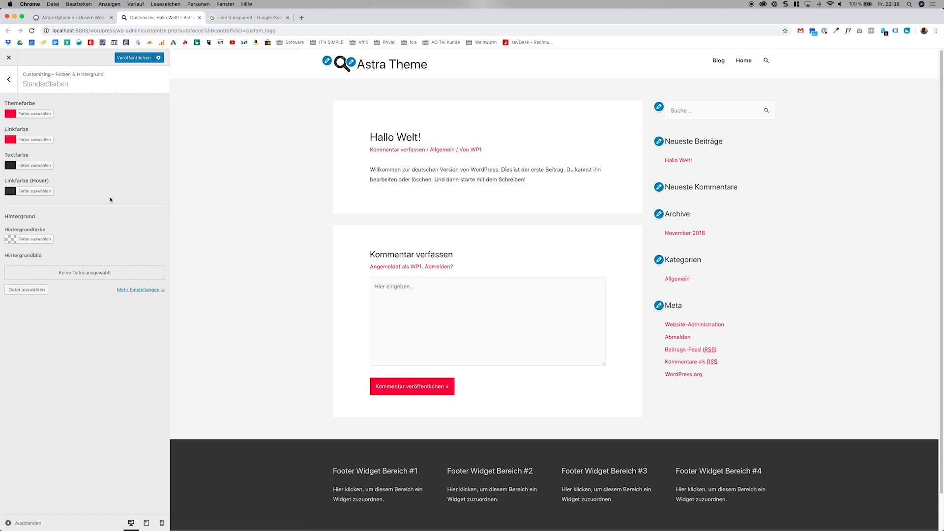
Try white as the link hover colour, and set it to the dark grey #333333.
click(42, 195)
drag(9, 229, 9, 203)
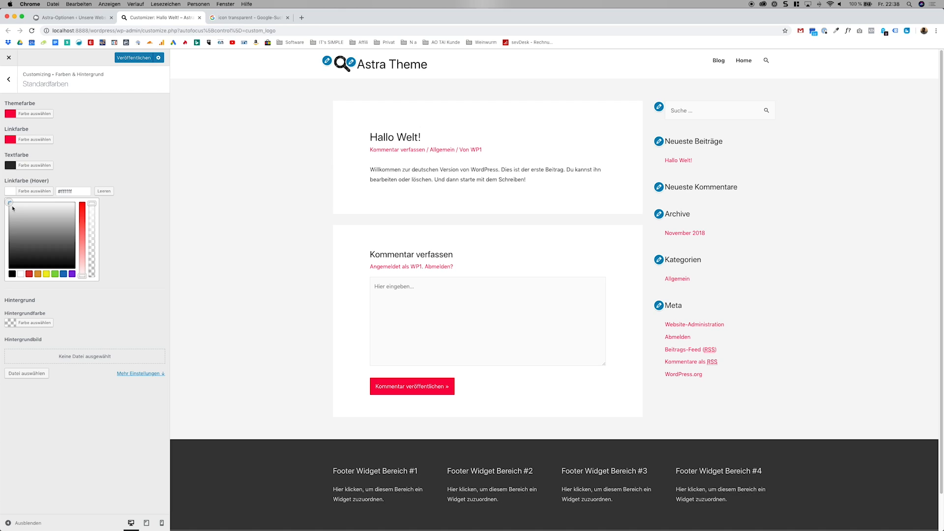
drag(12, 208, 3, 256)
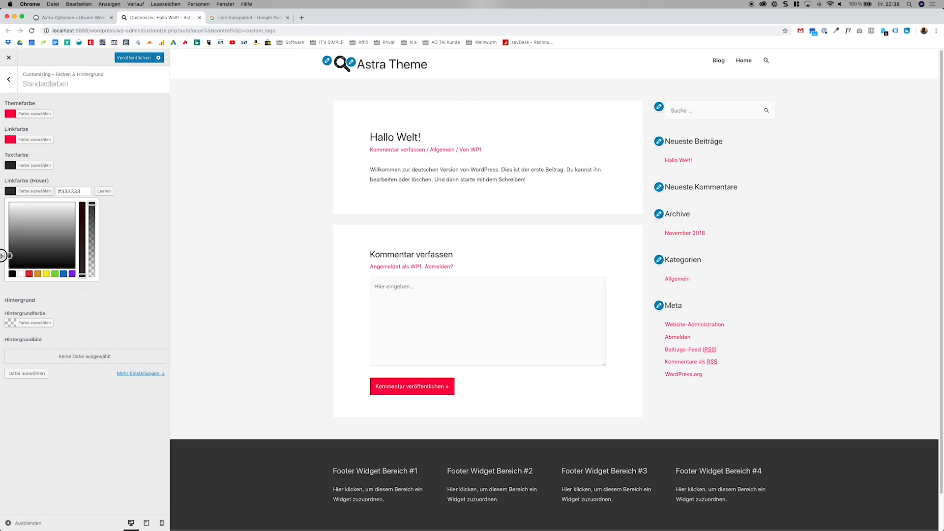
click(2, 255)
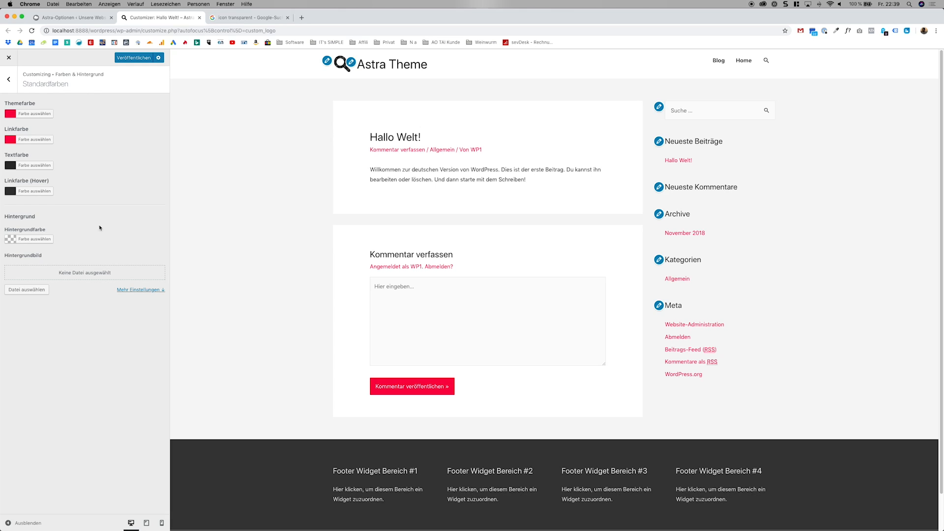
Set the site's background colour to white.
click(46, 238)
click(94, 213)
click(38, 238)
click(20, 261)
click(22, 242)
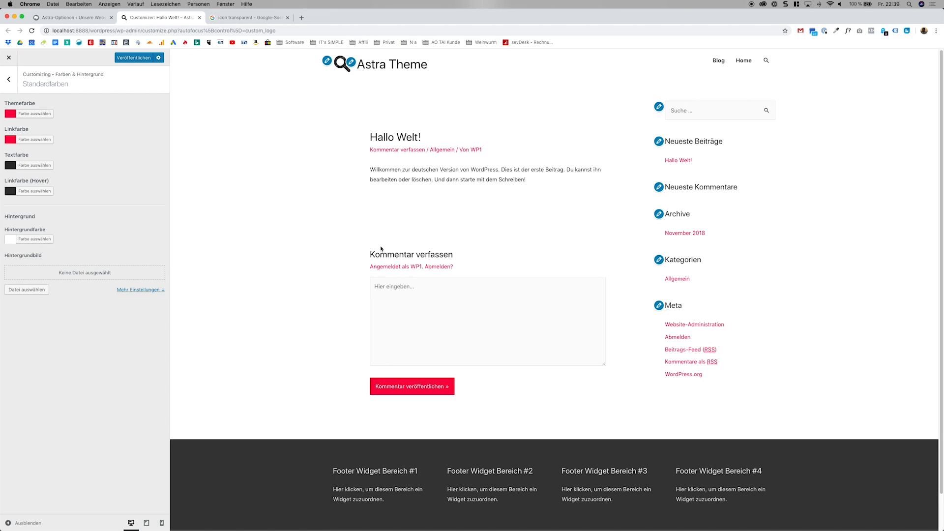
Upload the image wordpress_tutorial_anfänger.jpg to the media library and choose it as the site's background image.
click(31, 291)
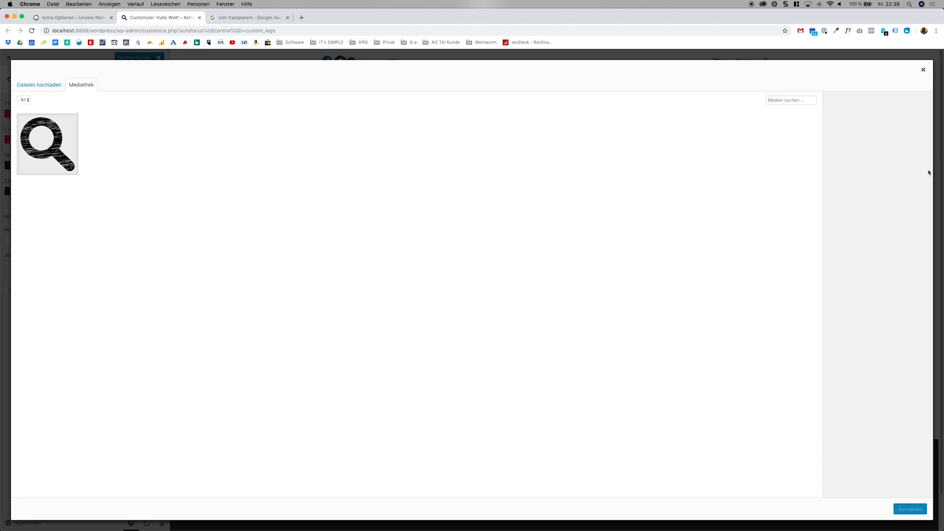
drag(942, 197, 649, 233)
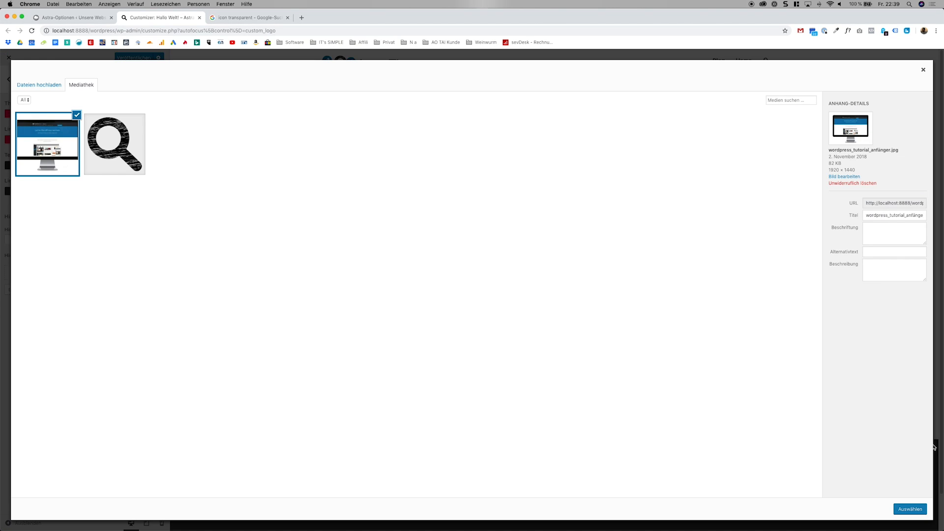
click(910, 508)
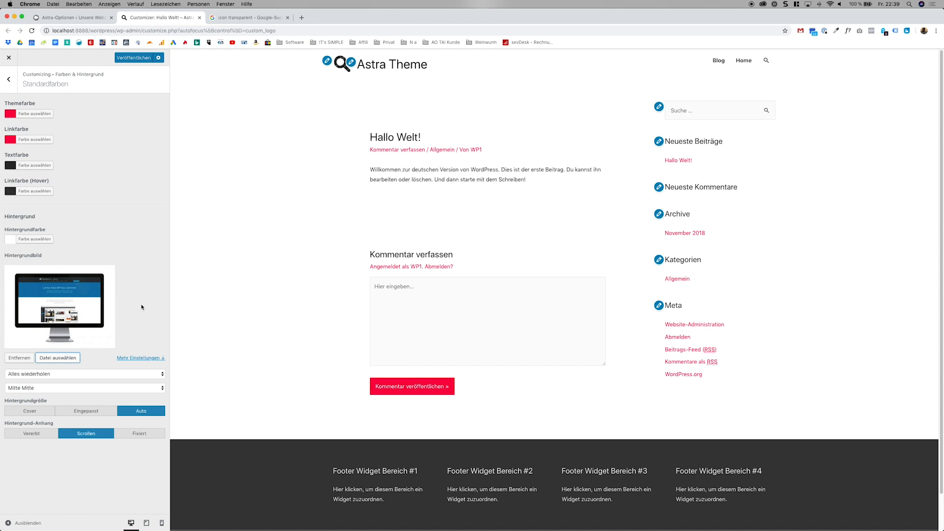
Clear the site's background colour and check the background image in the page preview.
click(31, 240)
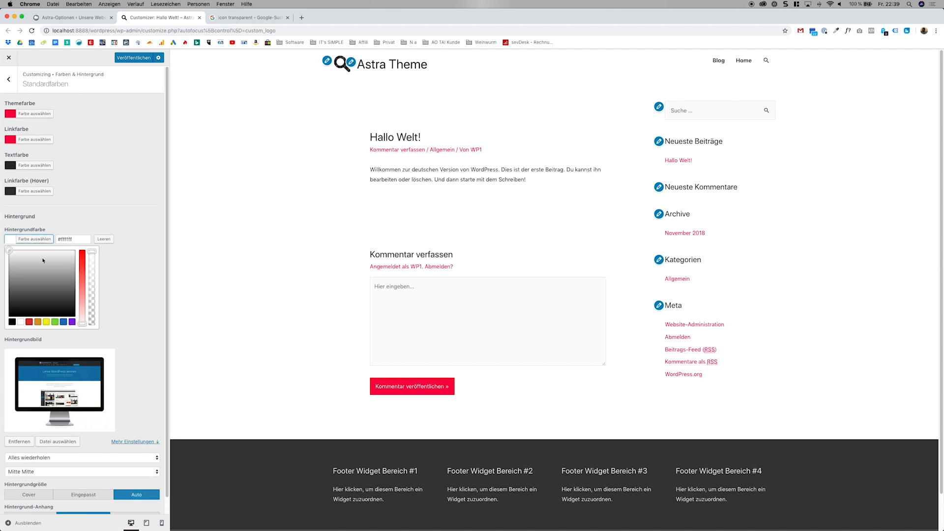
click(103, 239)
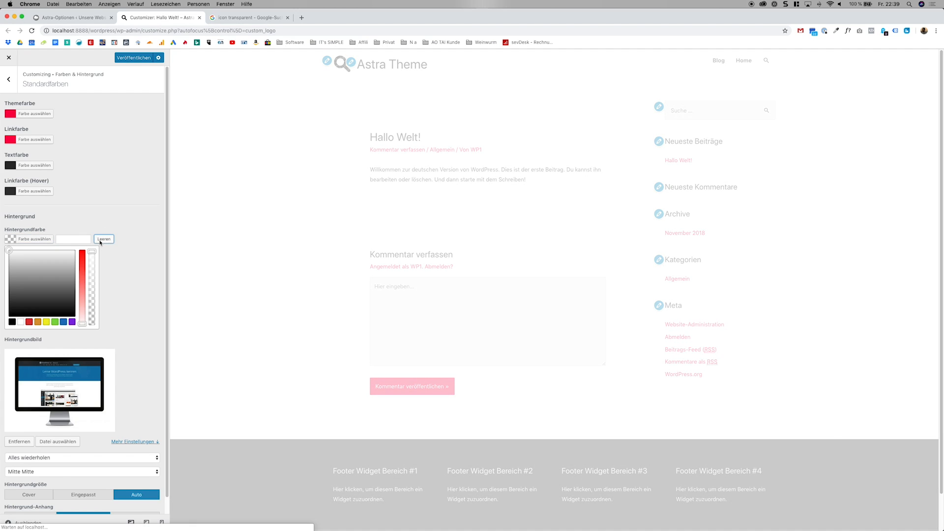
click(136, 222)
scroll(229, 265, down, 2)
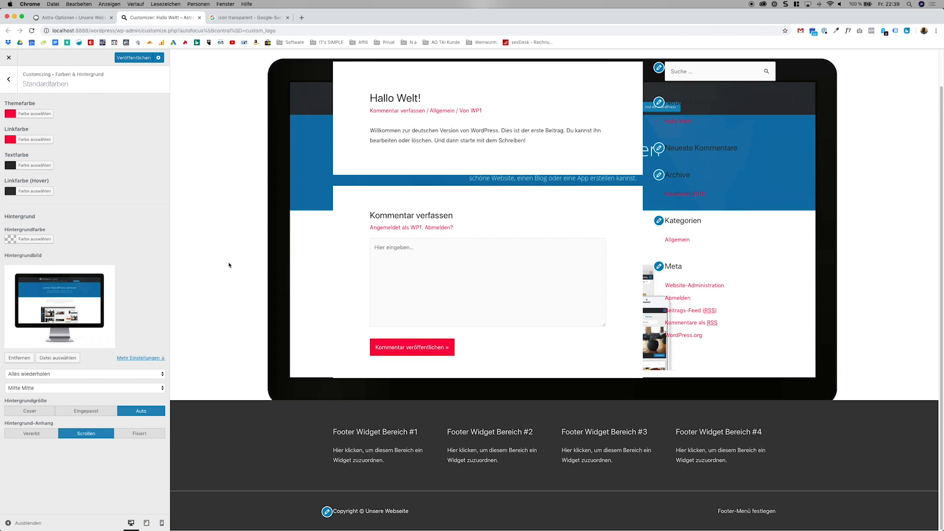
scroll(229, 265, up, 2)
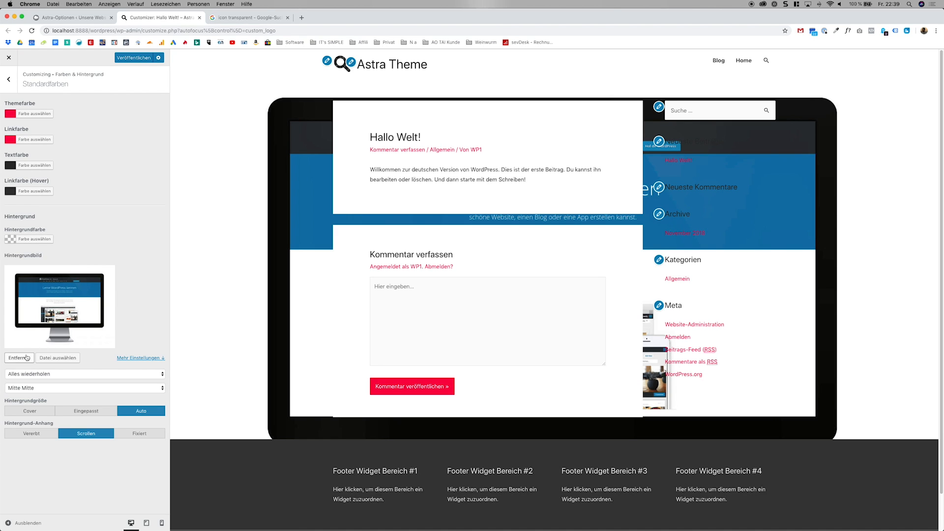
Try the background image at sizes Cover and Eingepasst, with its attachment set to Fixiert and Vererbt.
click(49, 410)
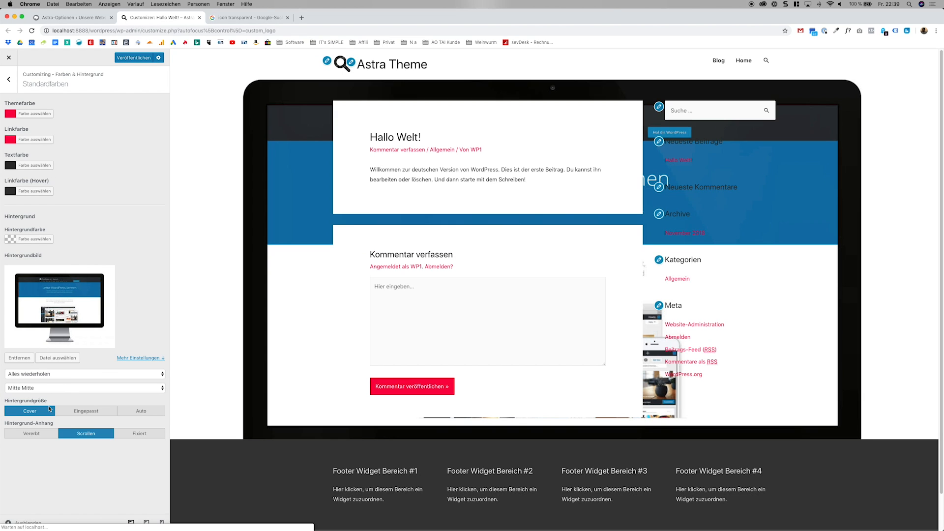
click(83, 411)
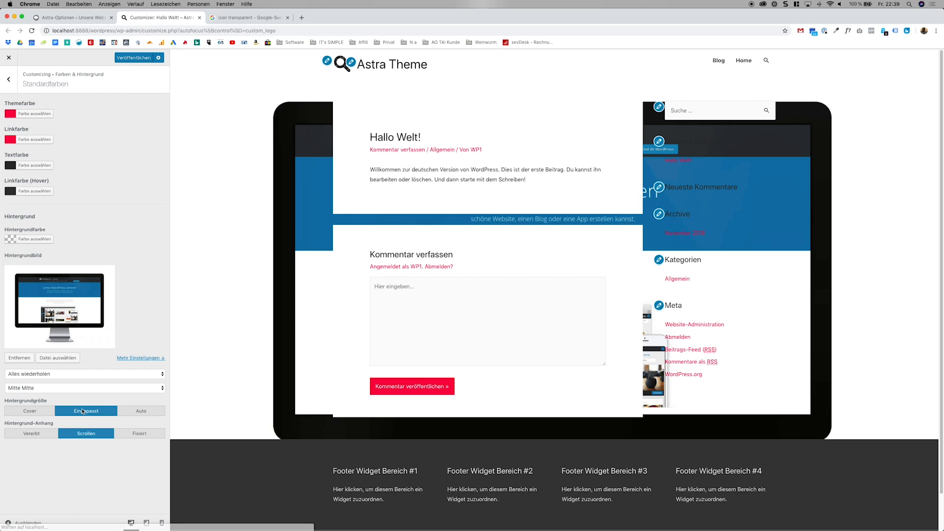
click(123, 433)
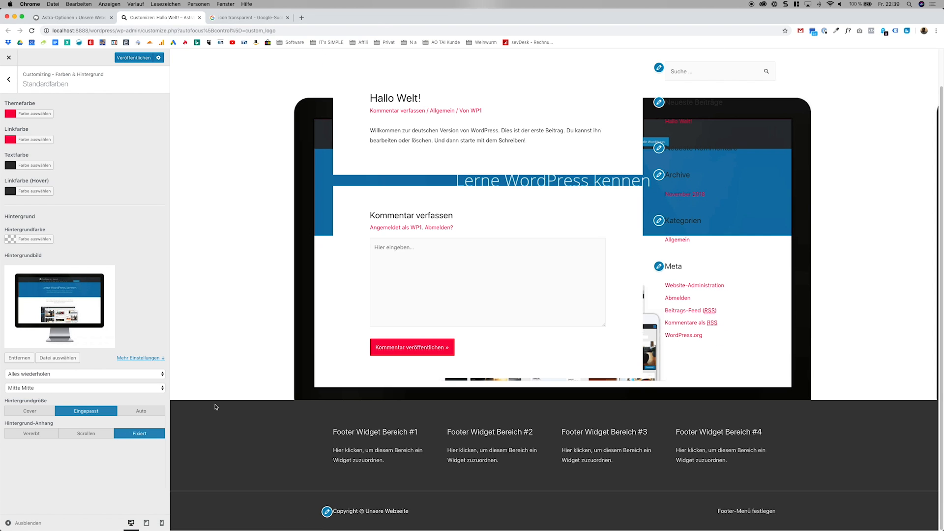
click(22, 434)
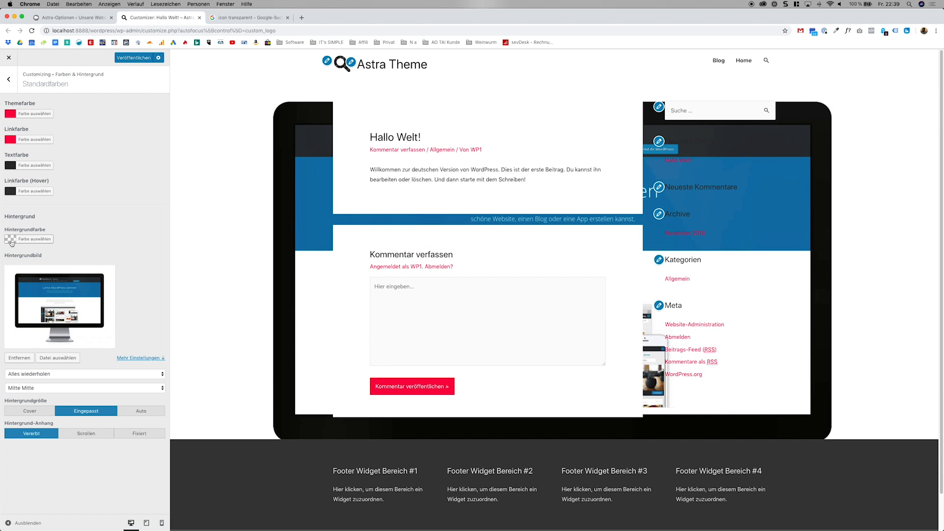
Remove the site's background image and set the background colour to white, #ffffff.
click(29, 359)
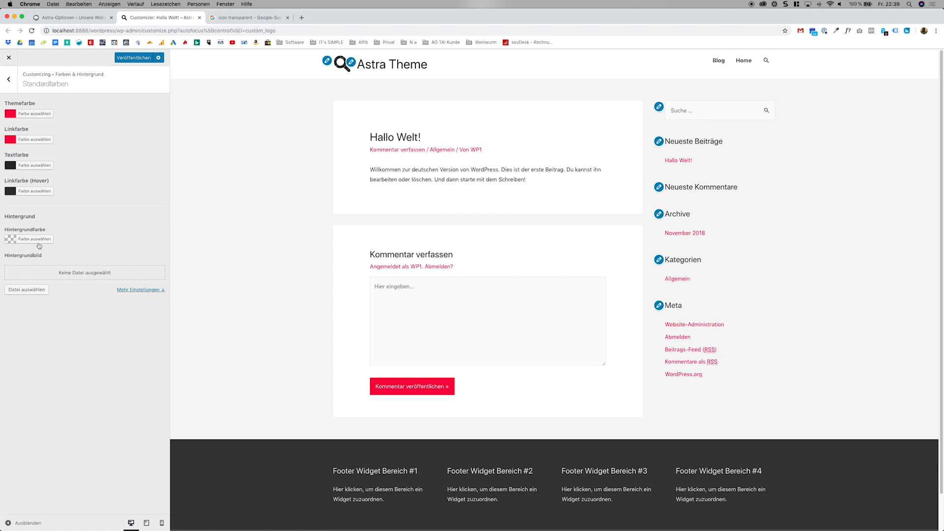
click(37, 240)
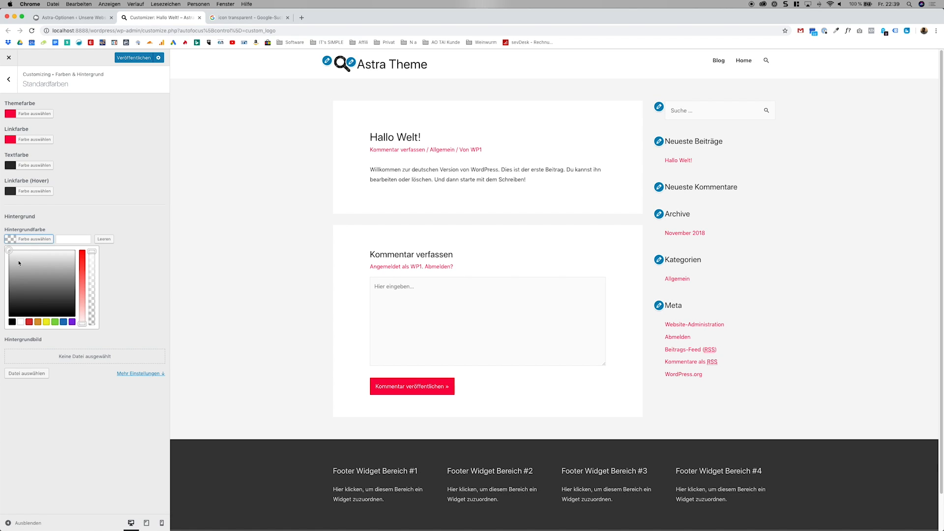
click(9, 251)
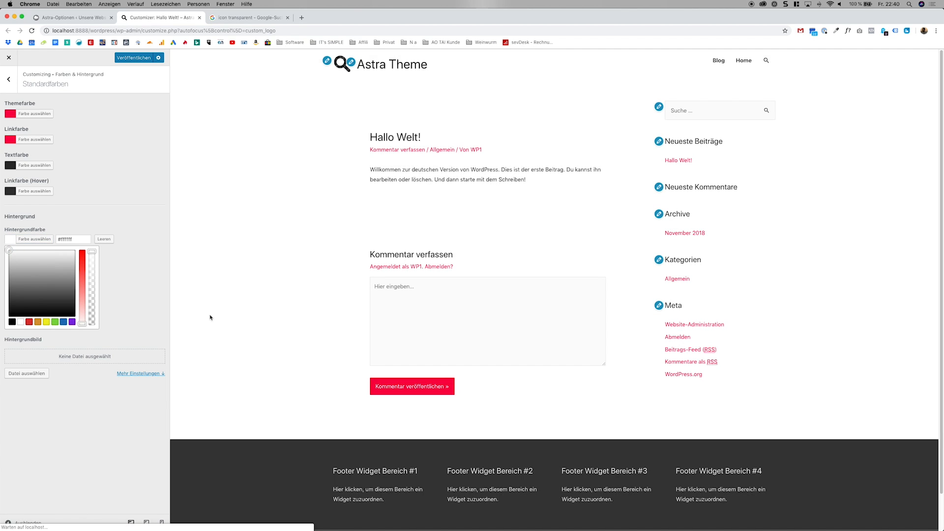
Show the Home page in the preview and return to the Farben & Hintergrund overview.
click(744, 61)
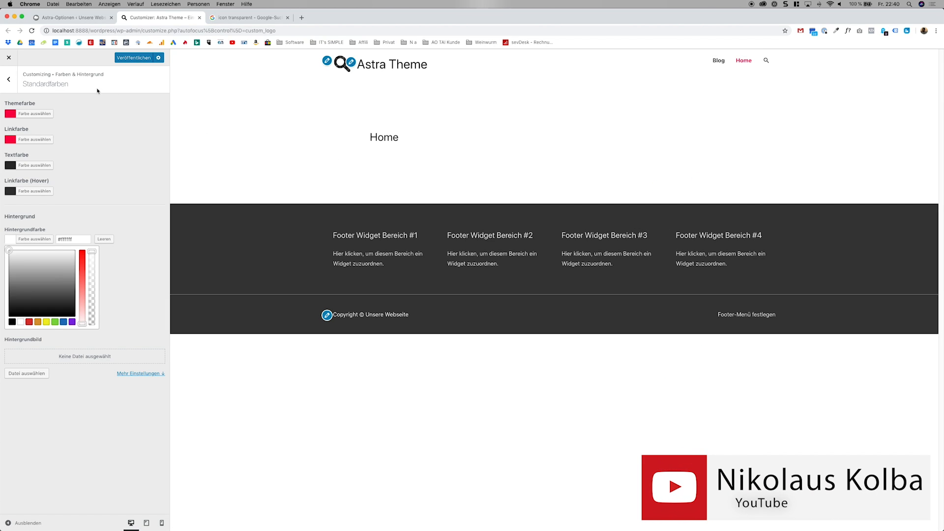
double_click(20, 83)
click(16, 87)
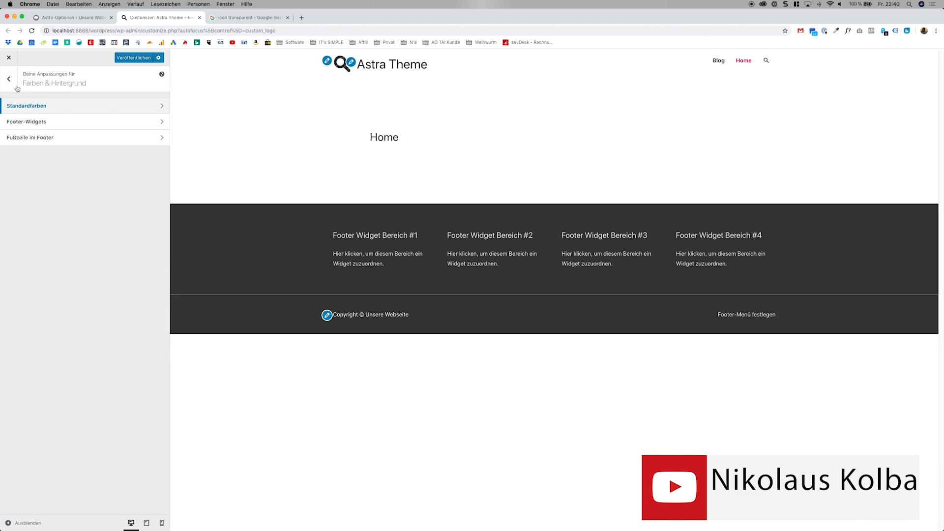
Set the background colour of the Footer-Widgets area to white.
click(49, 126)
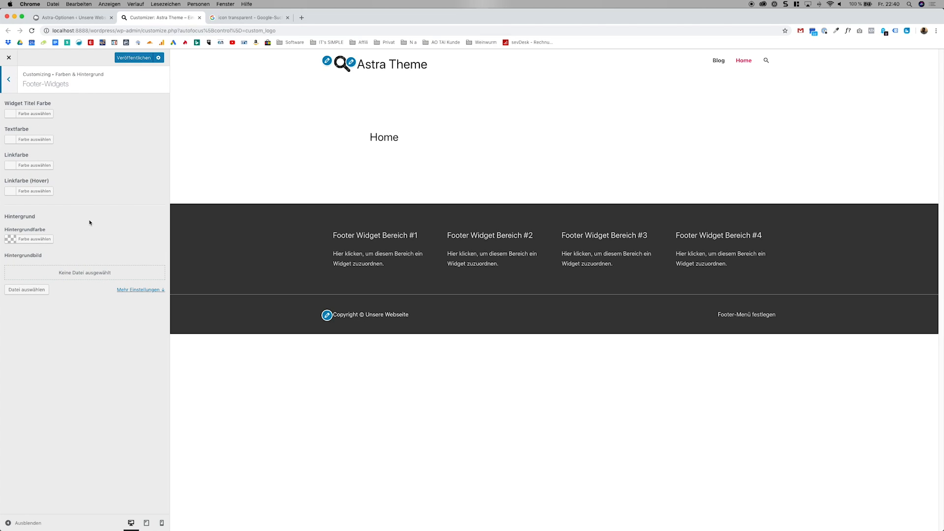
click(44, 240)
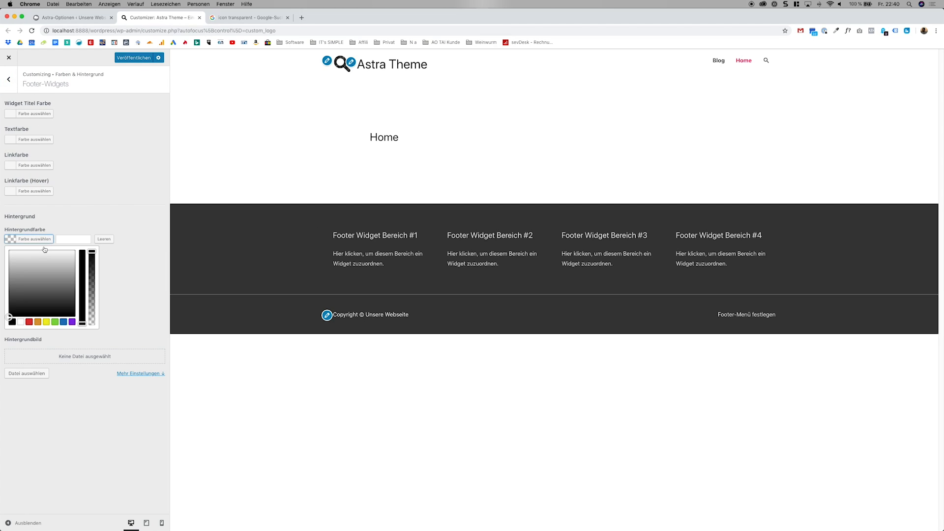
click(7, 252)
click(139, 247)
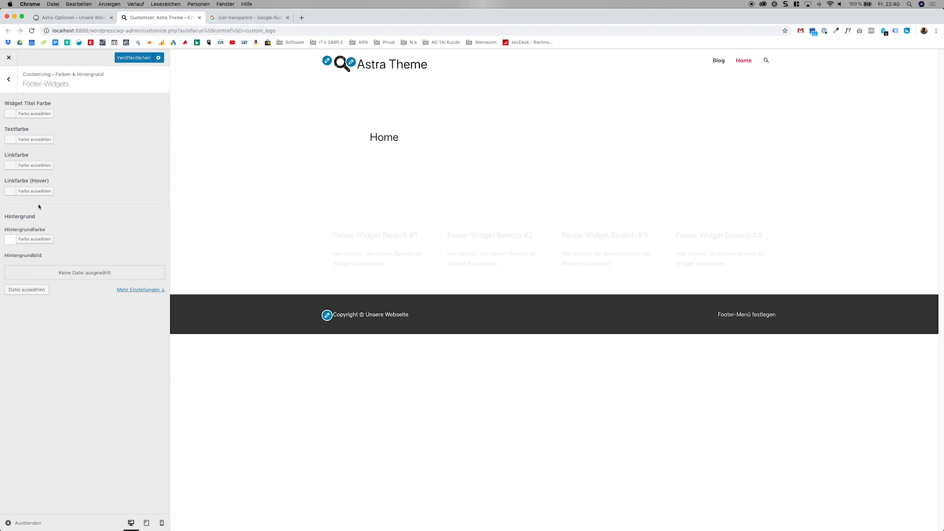
Set the footer widgets' title, text and link colours to near-black.
click(41, 116)
drag(33, 131, 0, 190)
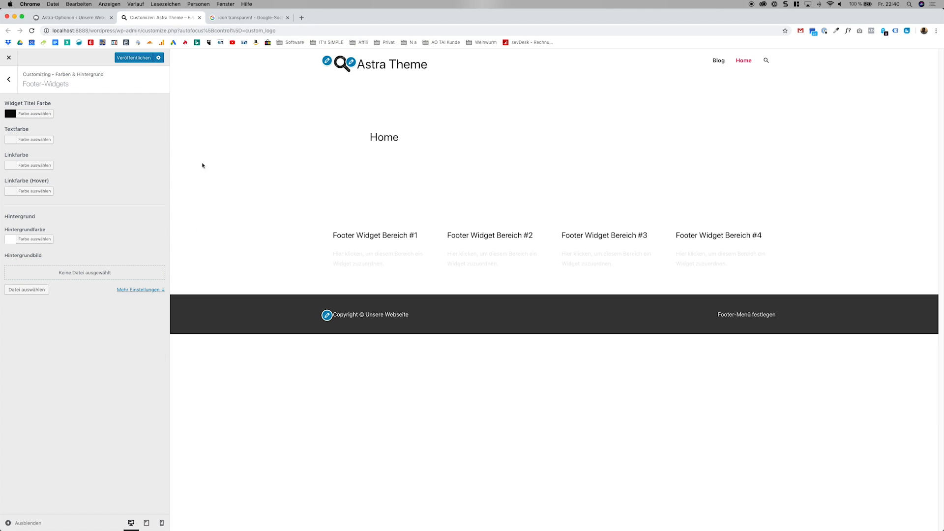
click(49, 139)
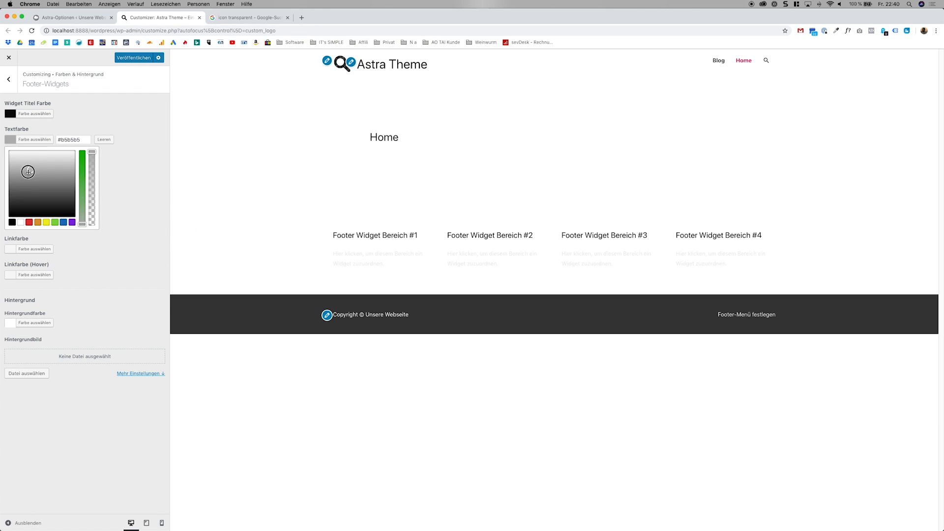
drag(7, 150, 4, 217)
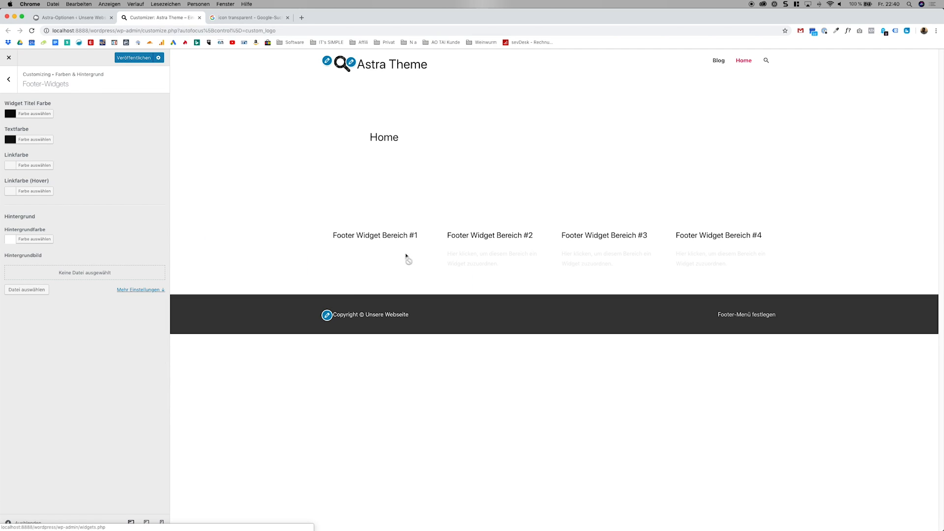
click(52, 165)
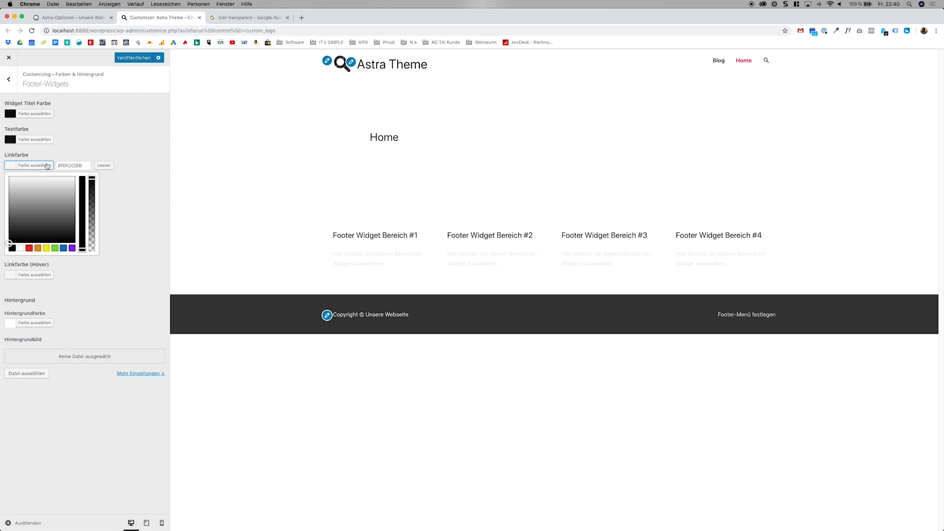
drag(7, 192, 8, 241)
click(116, 211)
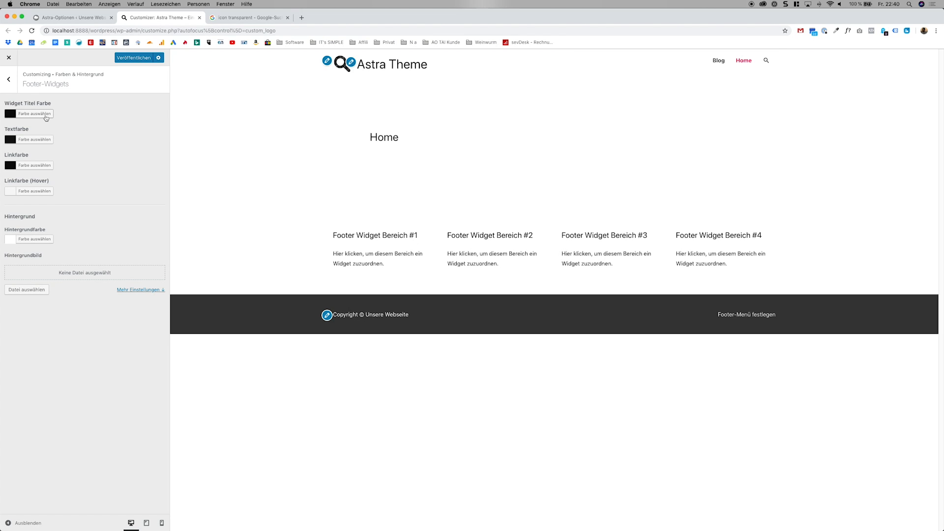
Clear the footer widgets' background colour and try to reset the widget title colour by making it fully transparent.
click(35, 239)
click(104, 239)
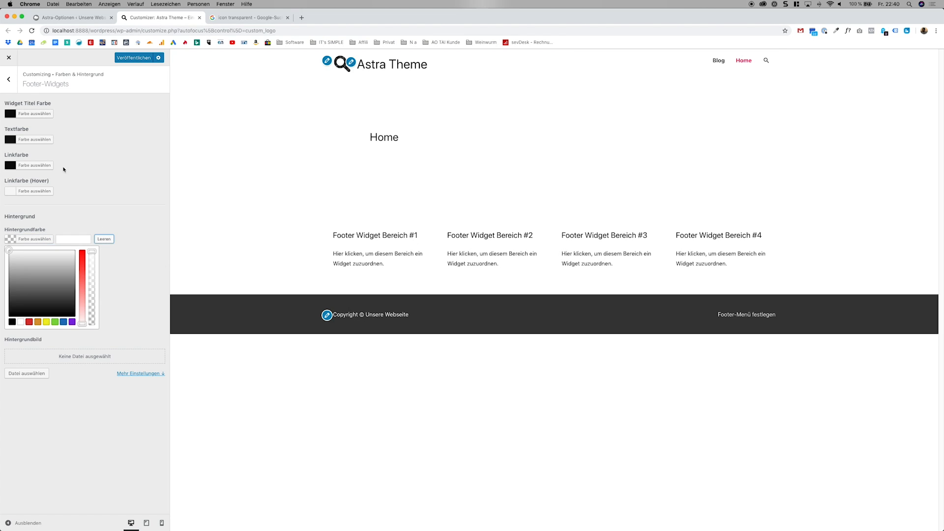
click(41, 114)
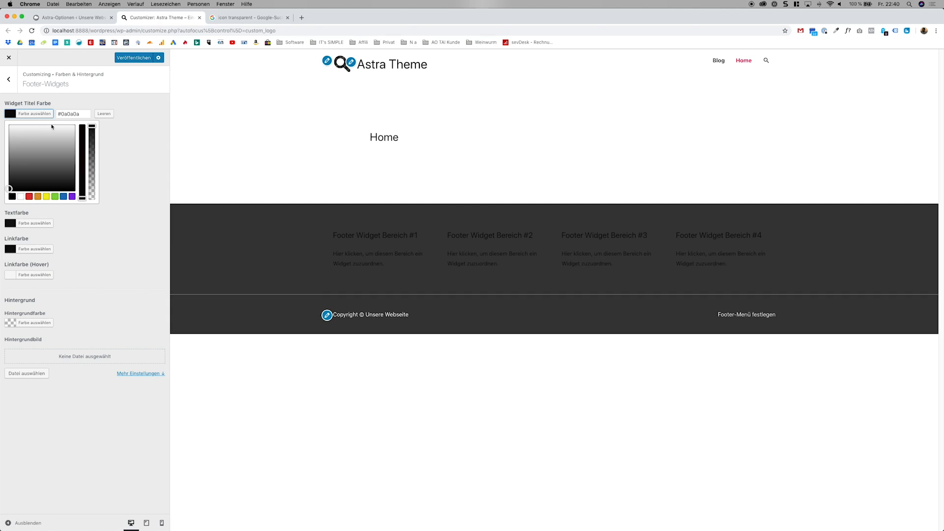
click(102, 114)
click(91, 192)
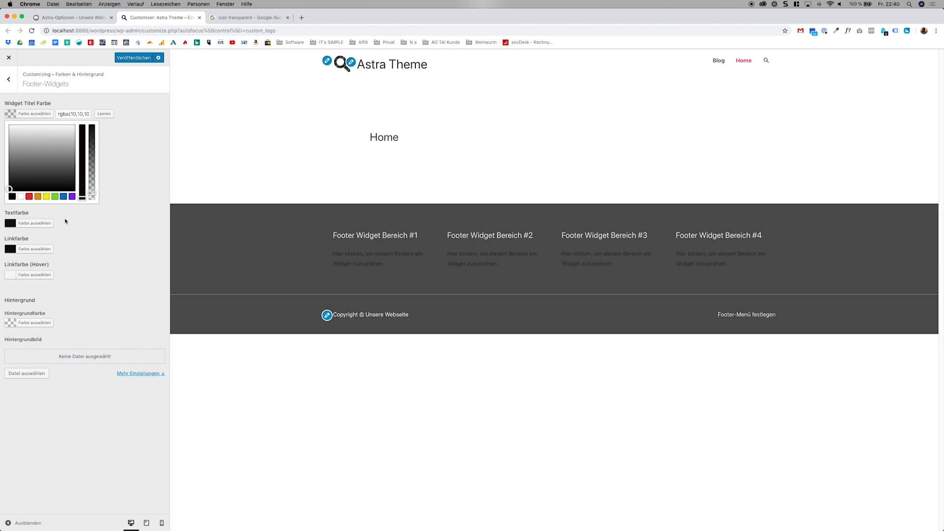
Clear the footer widgets' text colour and link colour to restore their defaults.
click(34, 223)
click(104, 139)
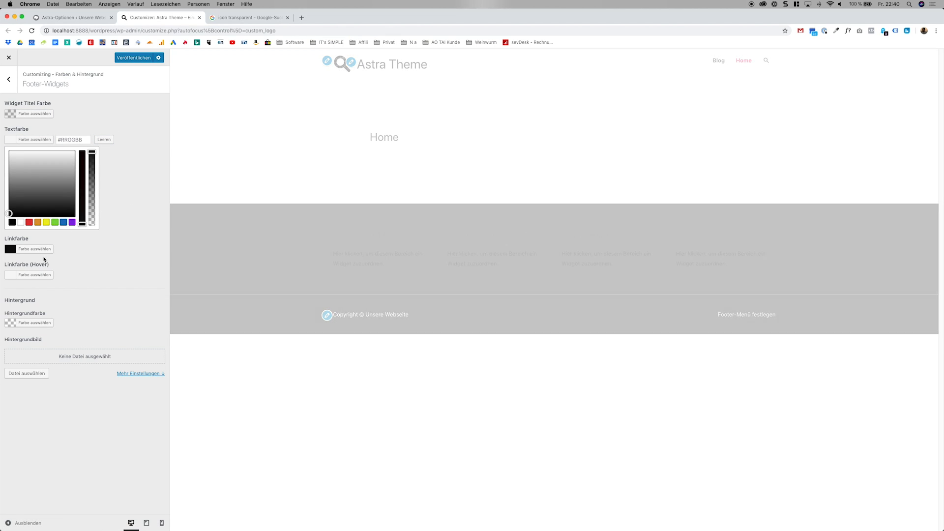
click(42, 249)
click(104, 165)
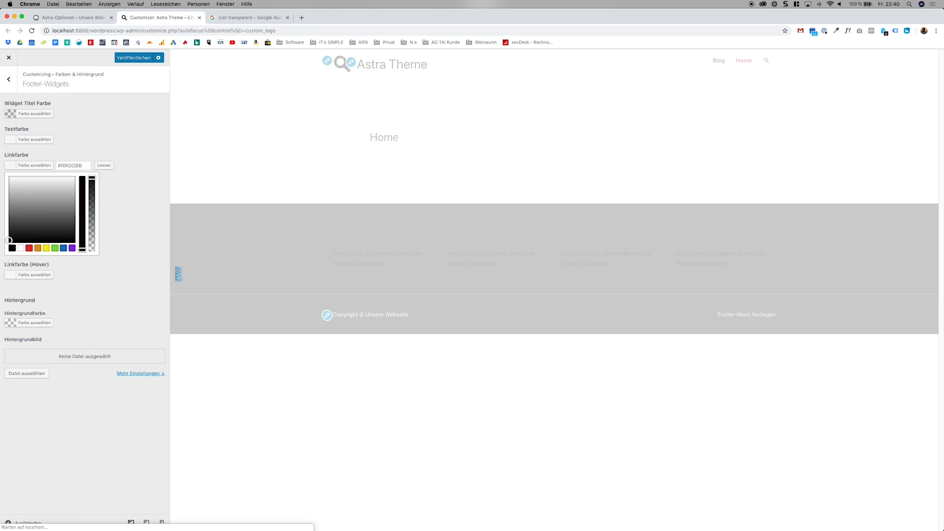
click(142, 271)
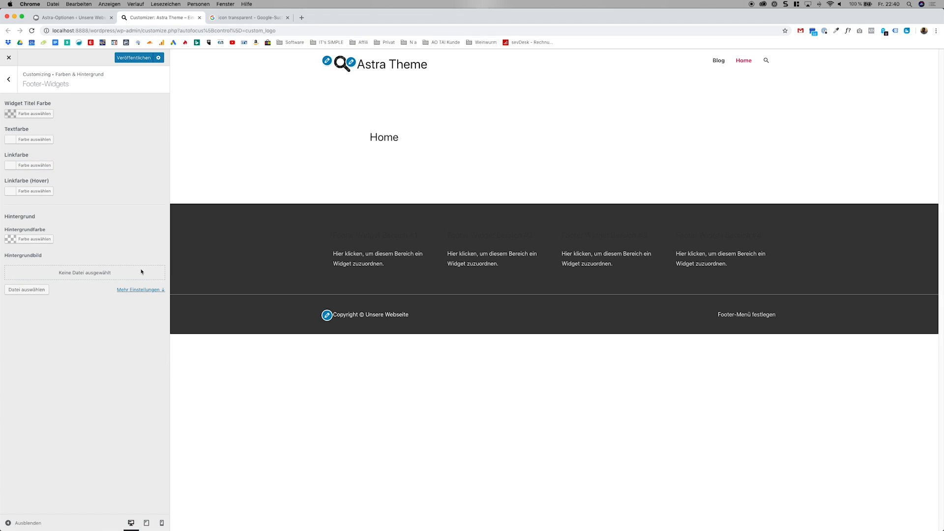
Clear the transparent widget title colour of the footer widgets to restore its default.
click(50, 114)
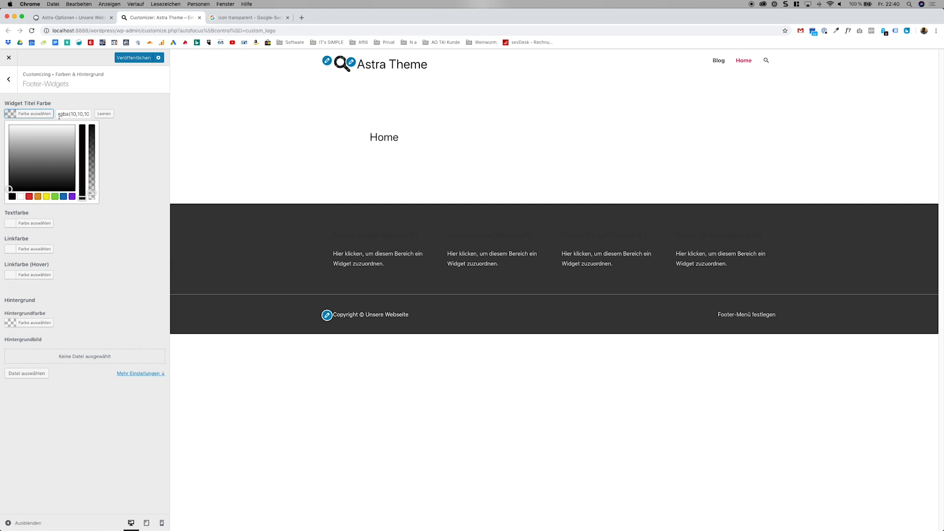
click(100, 114)
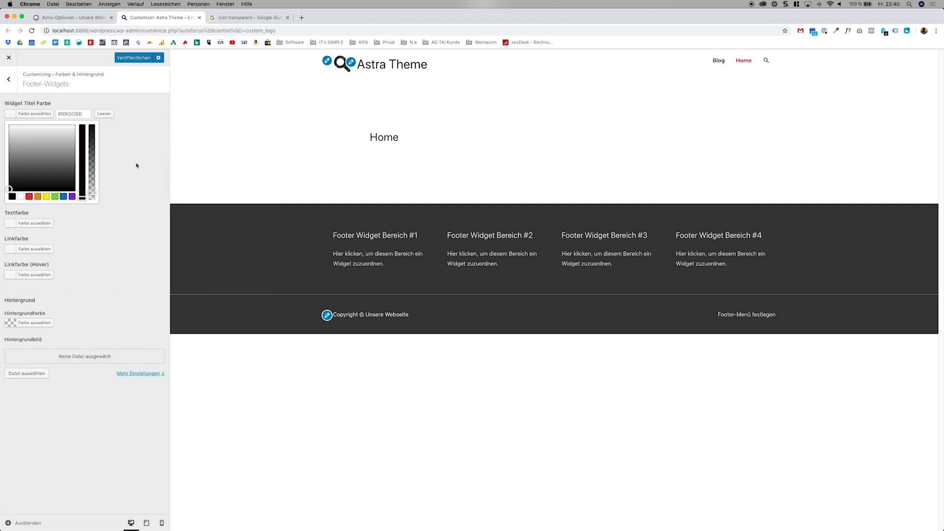
click(112, 220)
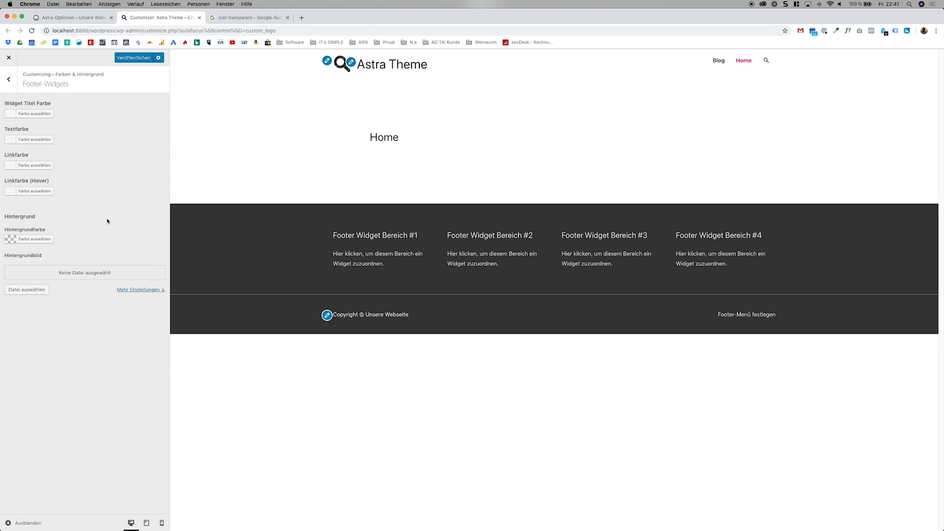
Leave the Footer-Widgets colours, publish the customizations and open the Fußzeile im Footer colour settings.
click(8, 79)
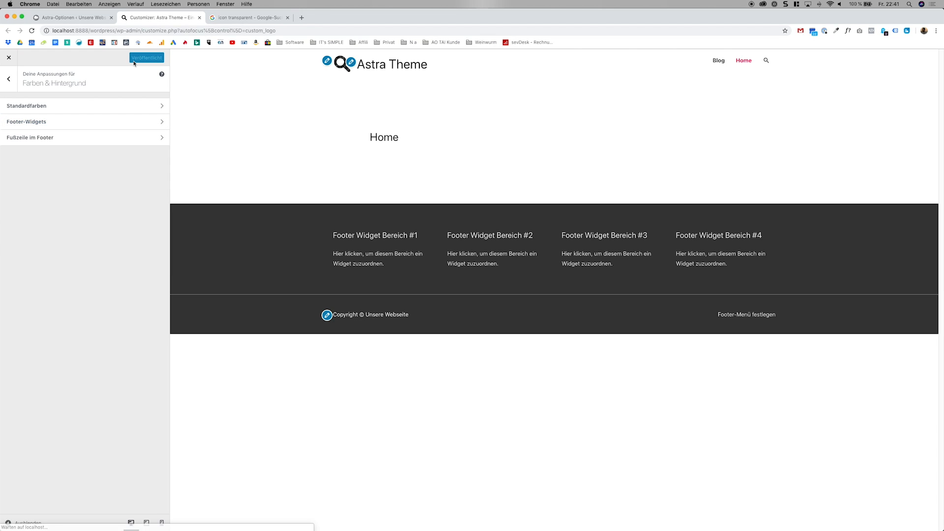
click(60, 141)
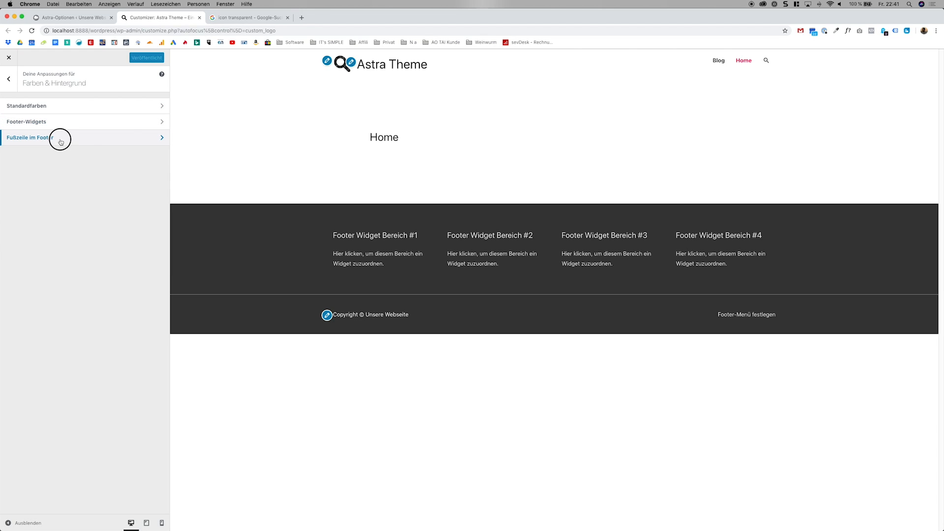
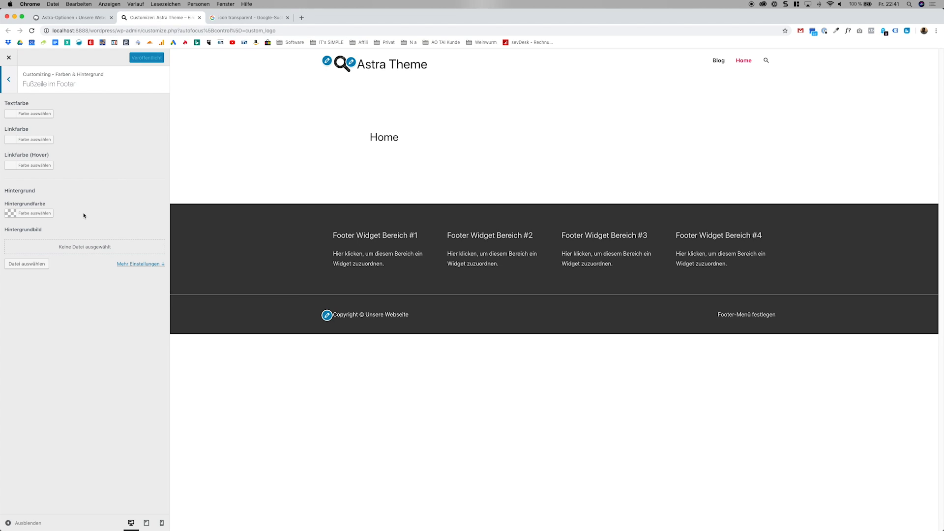
Open the Basis-Typografie settings of the theme and browse the font families offered for the main area and content.
click(16, 90)
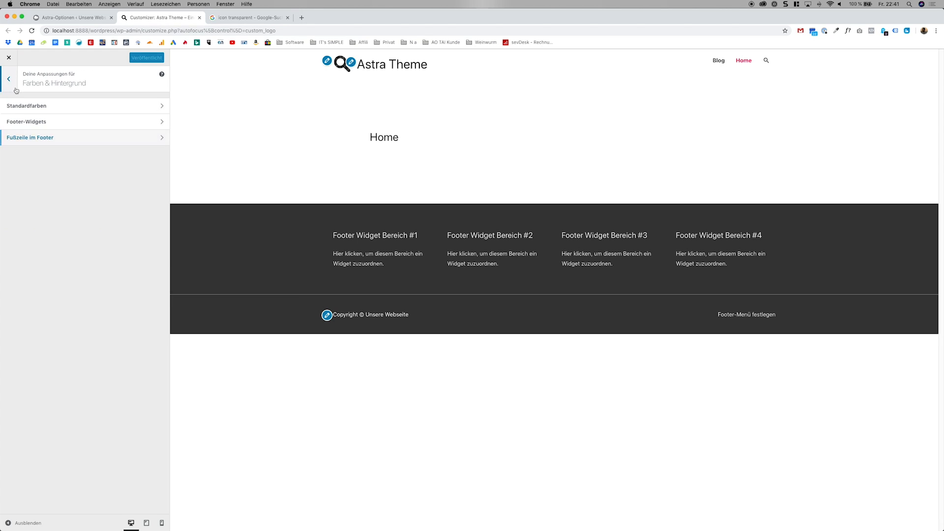
click(16, 90)
click(46, 186)
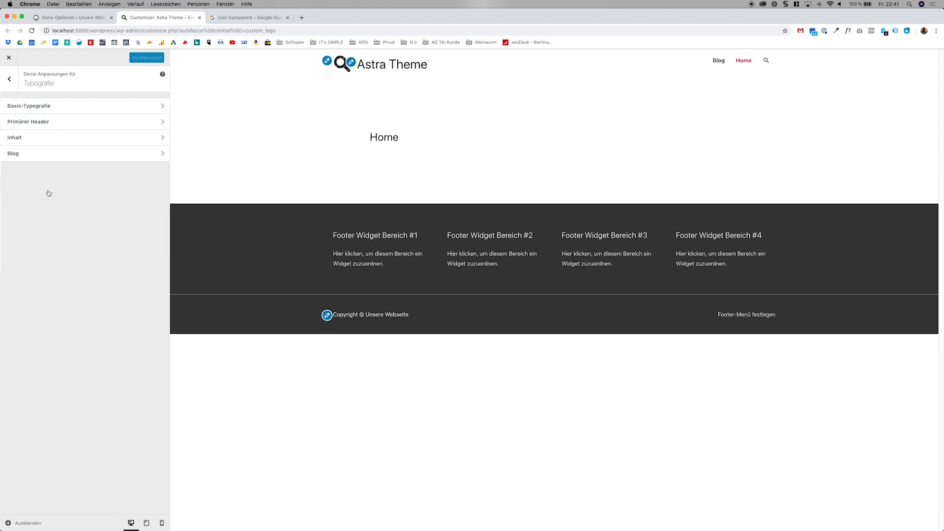
click(94, 108)
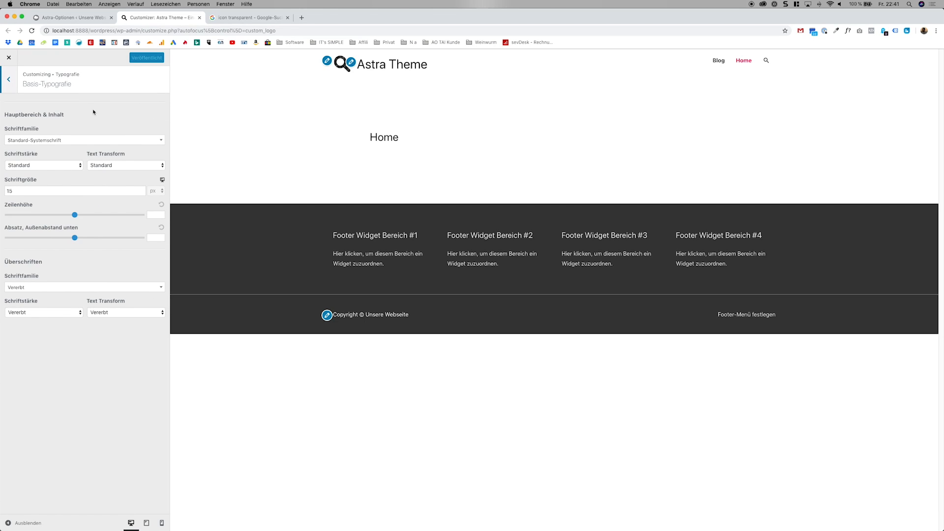
click(95, 141)
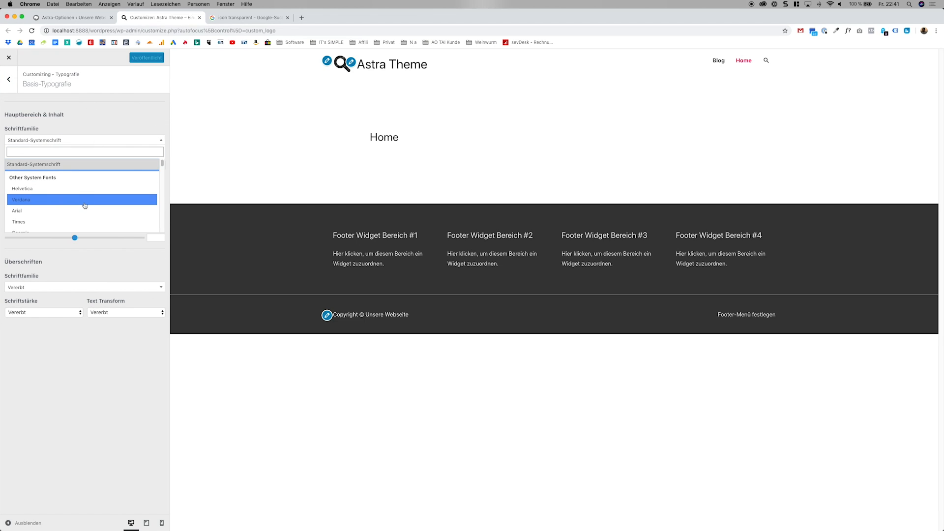
scroll(81, 197, down, 5)
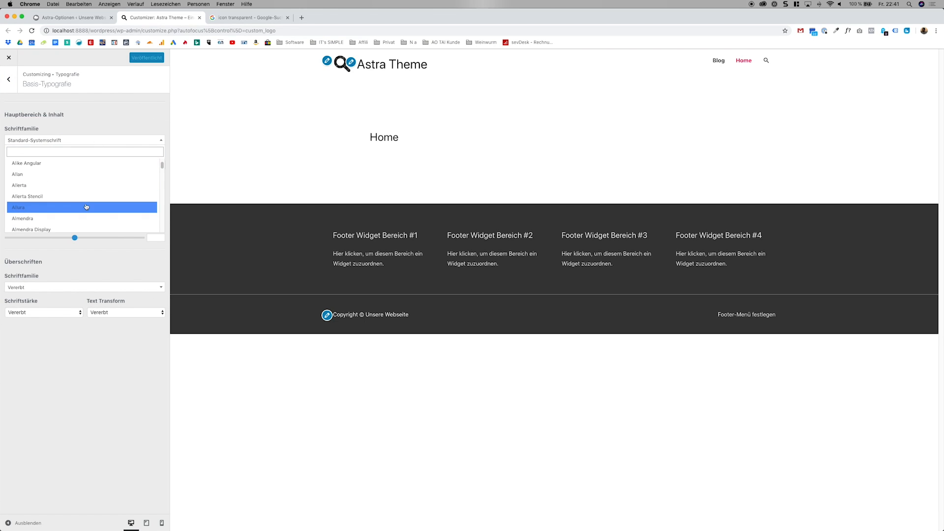
scroll(74, 189, up, 10)
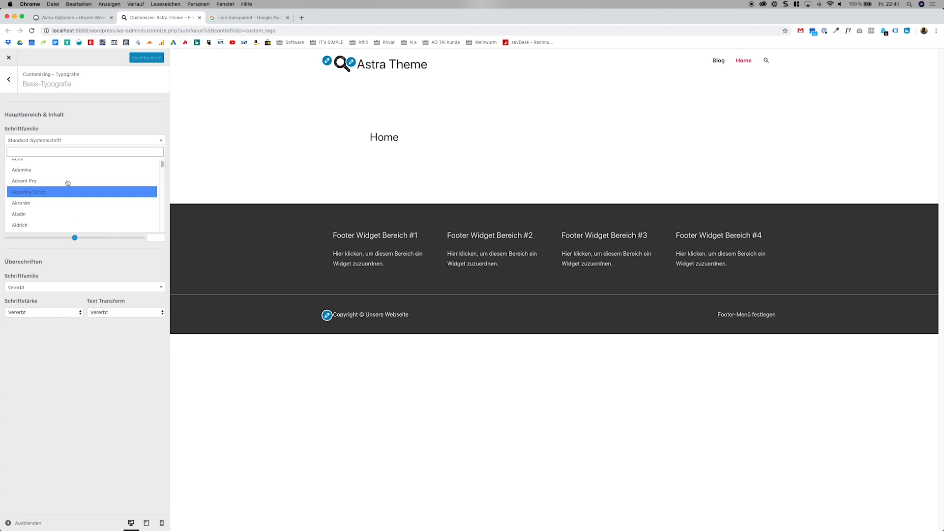
scroll(67, 187, down, 5)
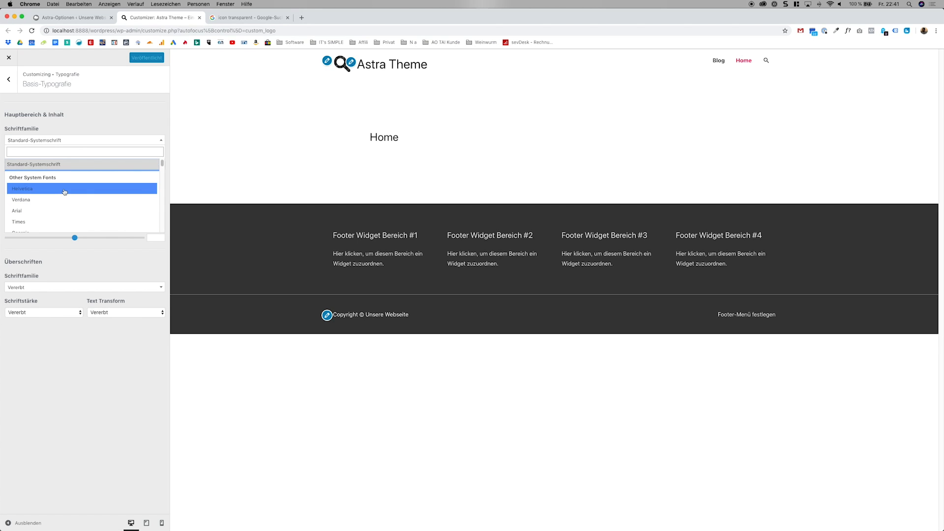
scroll(65, 194, up, 3)
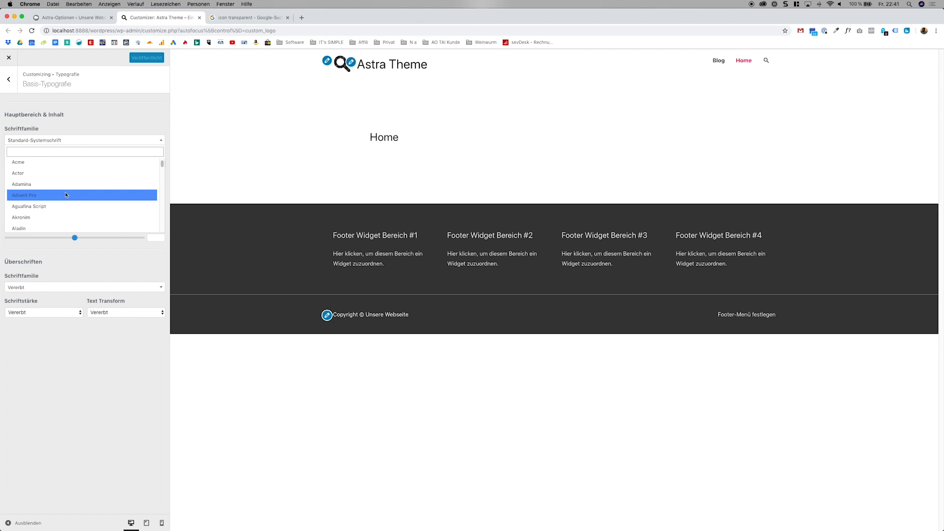
Find the Google Fonts website in a new browser tab and look through its font directory.
key(super+t)
text(google fo)
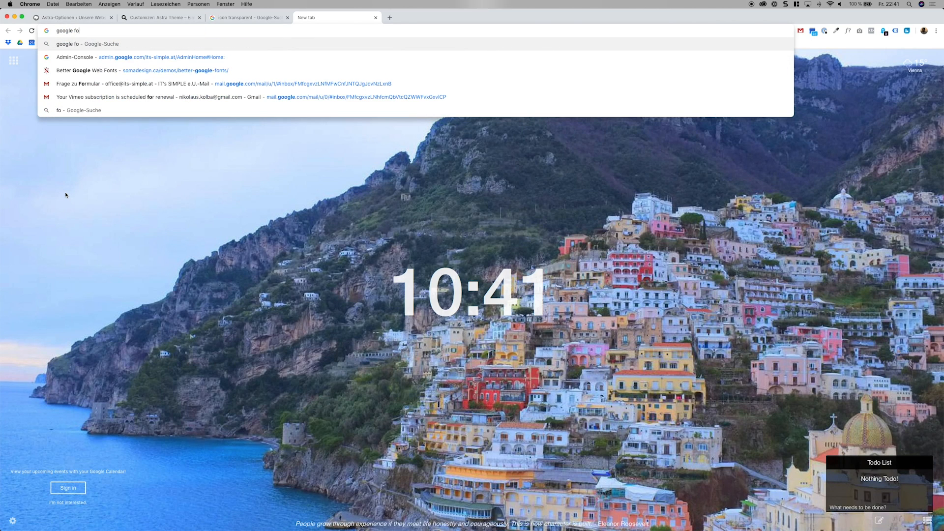
text(nts)
key(Return)
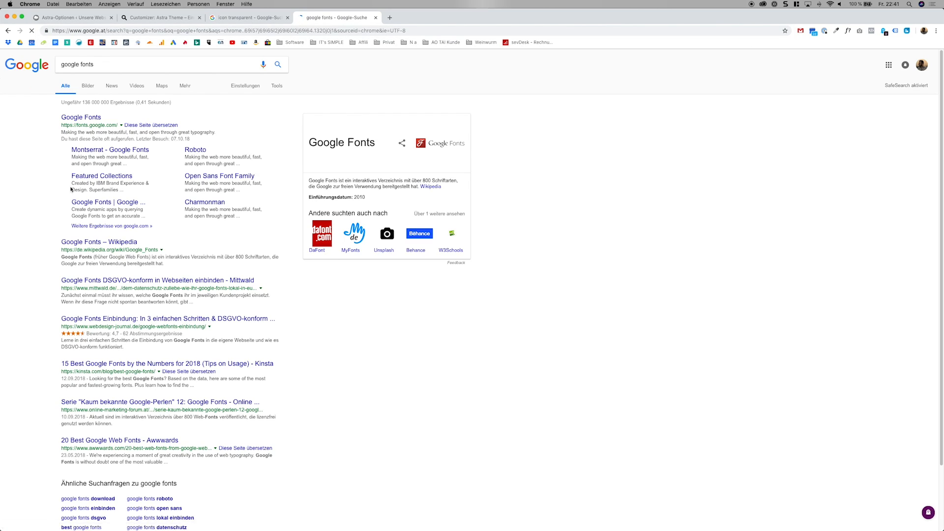
click(97, 120)
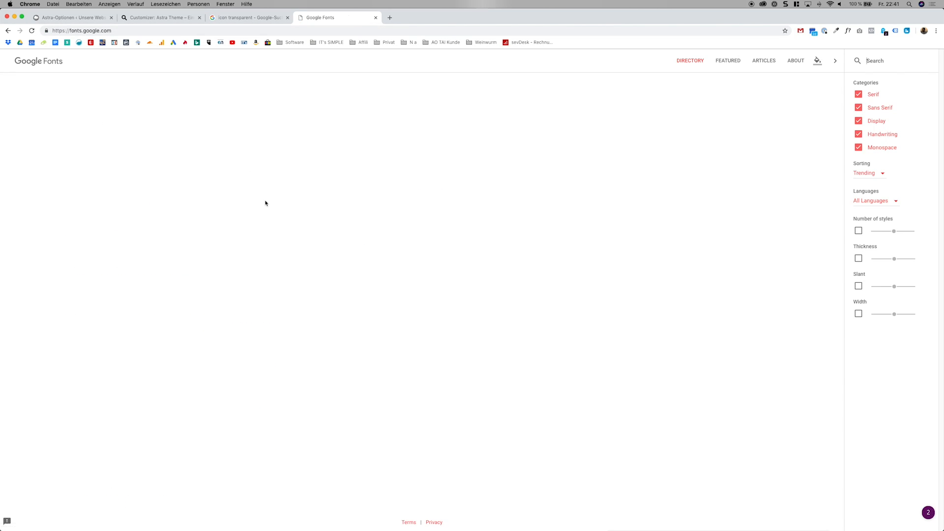
scroll(414, 235, down, 6)
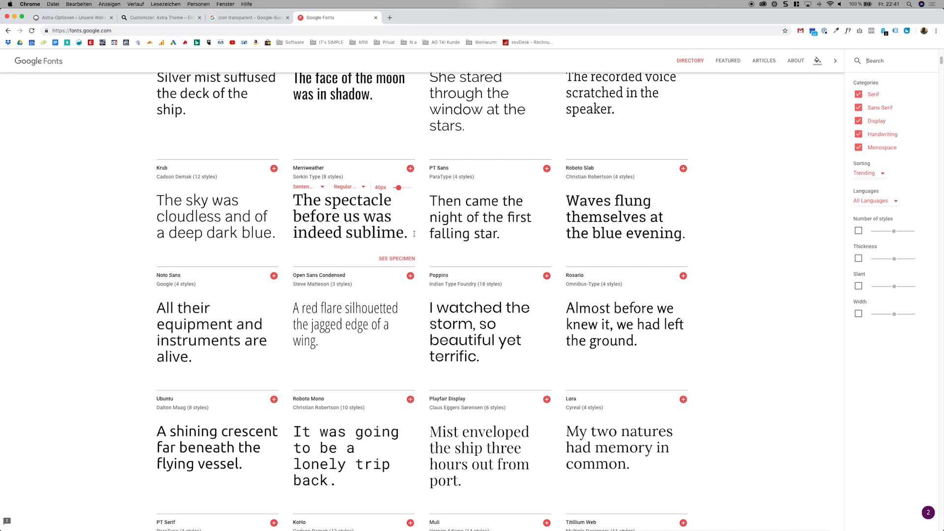
scroll(414, 234, down, 4)
scroll(427, 247, down, 4)
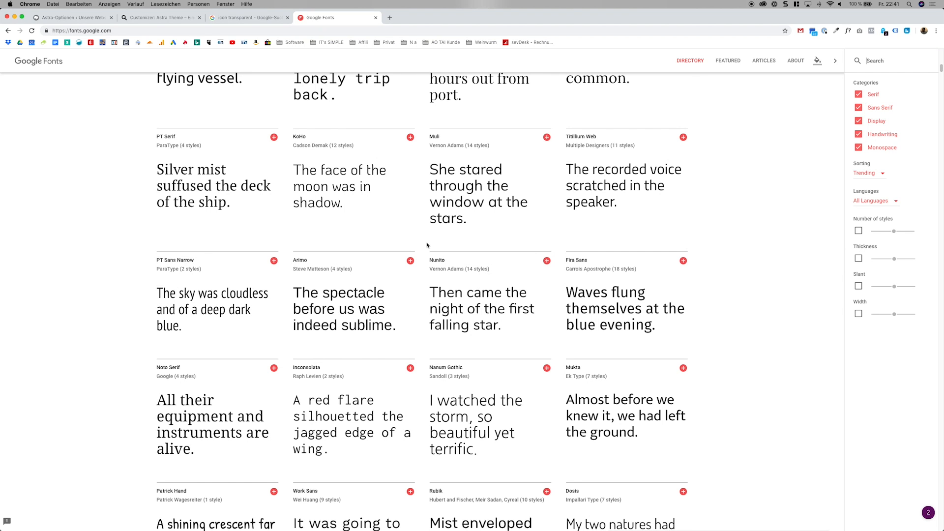
Return to the Customizer and set the main content font to Helvetica with the weight Fett 700.
click(160, 17)
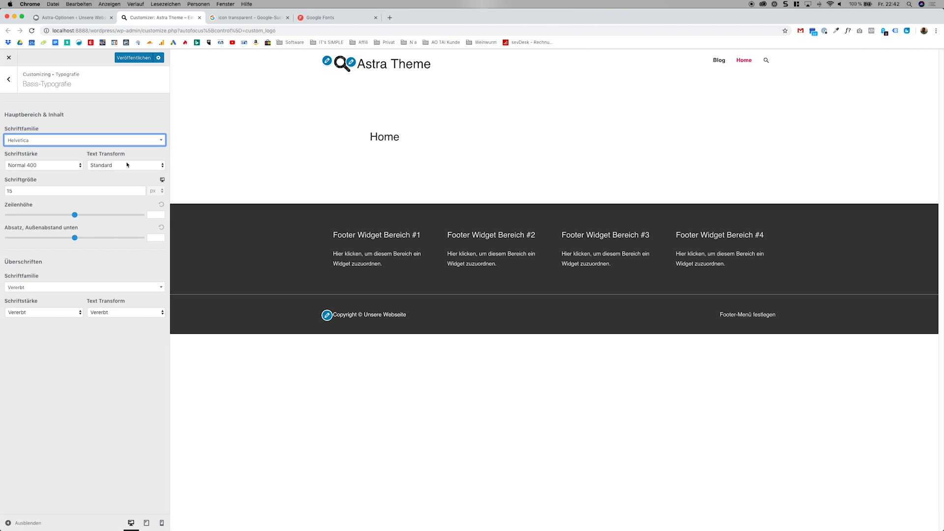
click(69, 166)
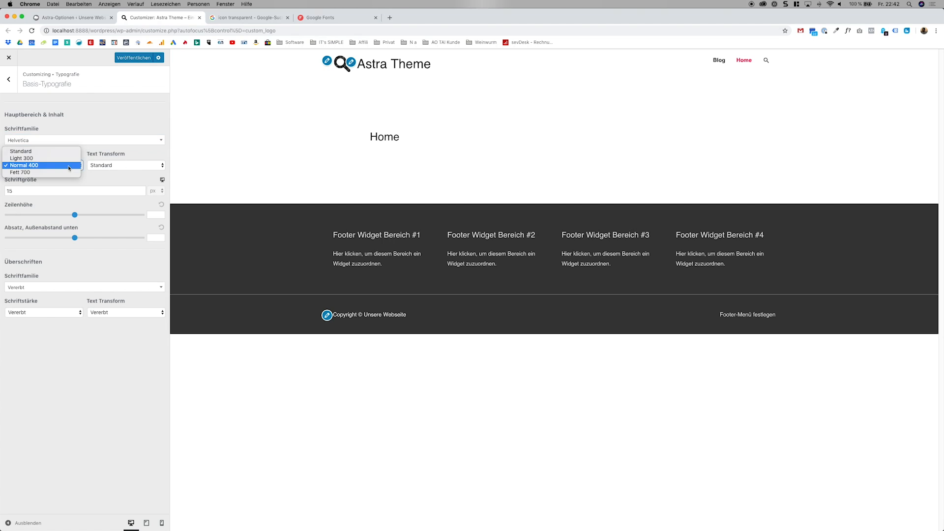
click(105, 124)
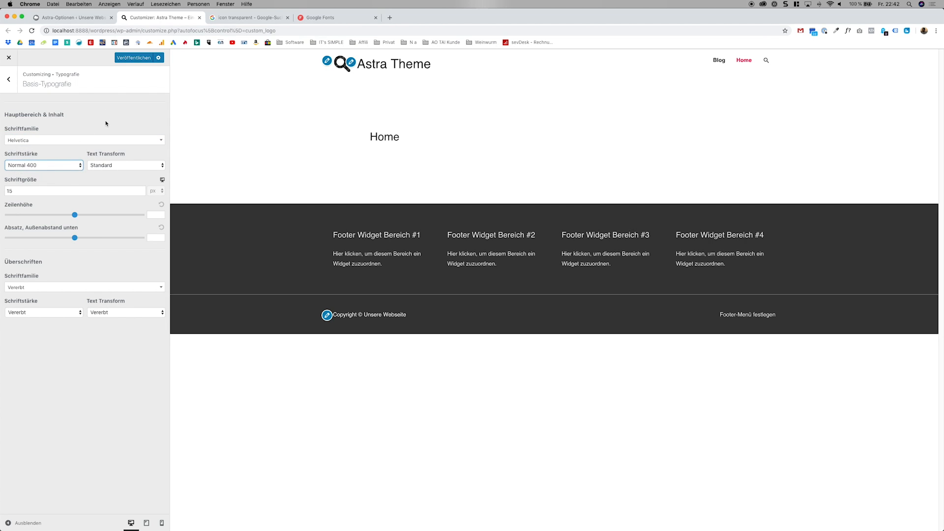
click(78, 165)
click(30, 173)
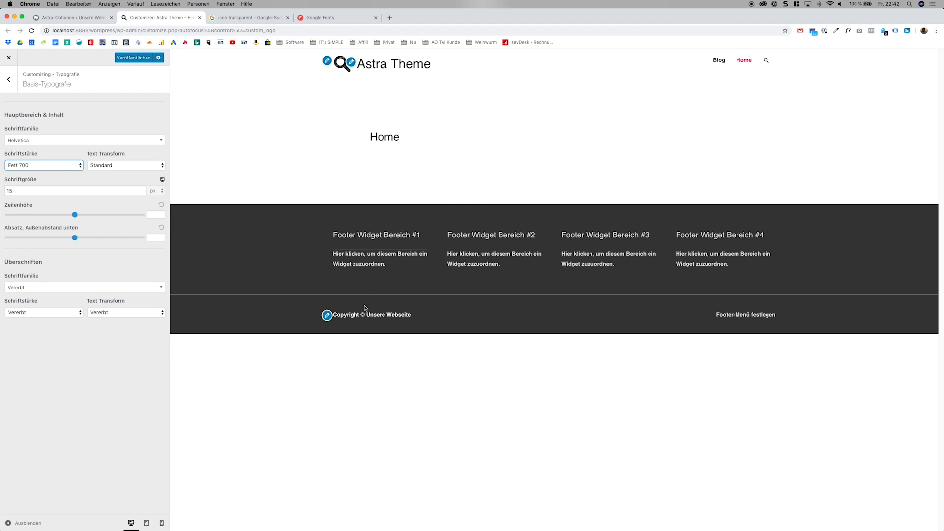
Set the main content font family to Arial and leave the Basis-Typografie settings.
click(56, 141)
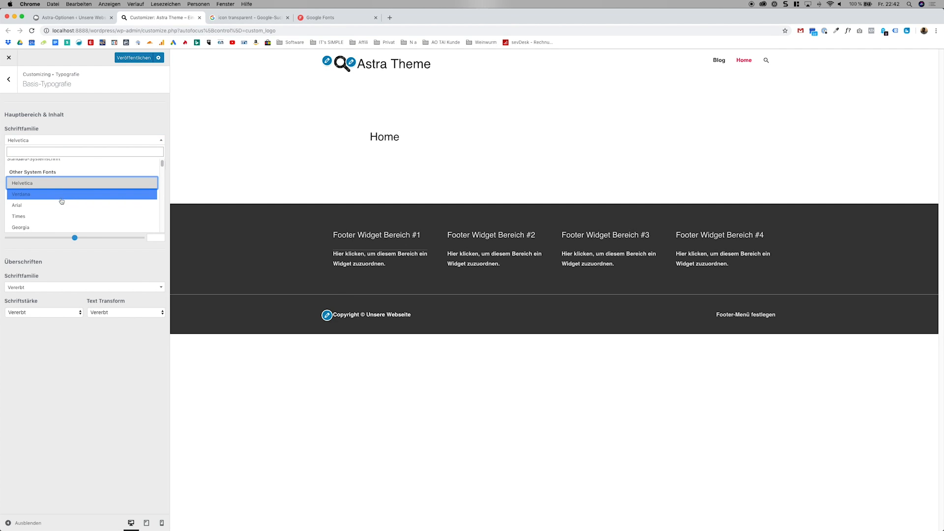
click(61, 201)
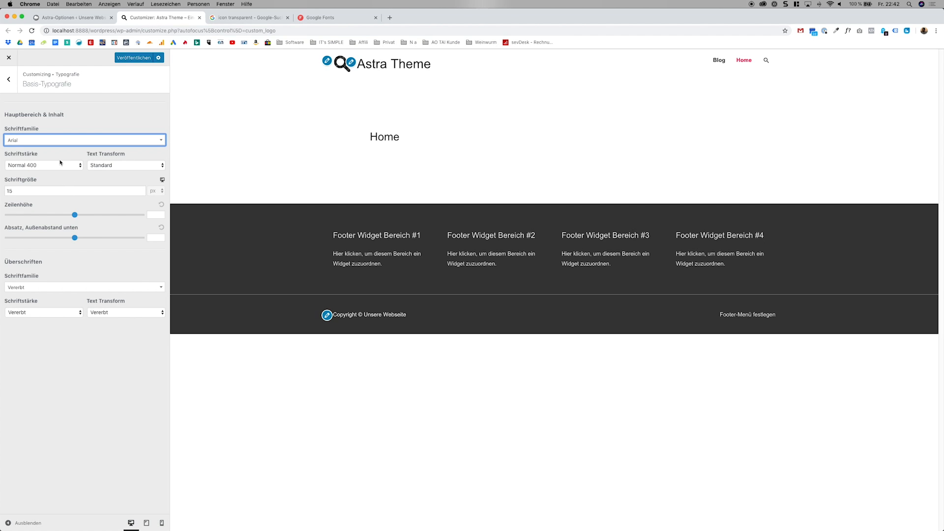
click(11, 83)
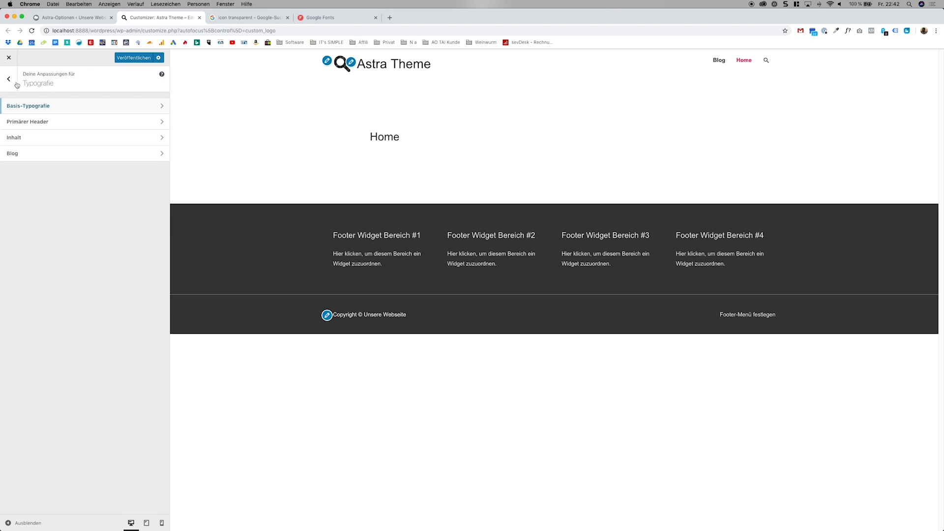
Set the website title's font size in the Primärer Header typography to 20 px after trying 70 px.
click(32, 118)
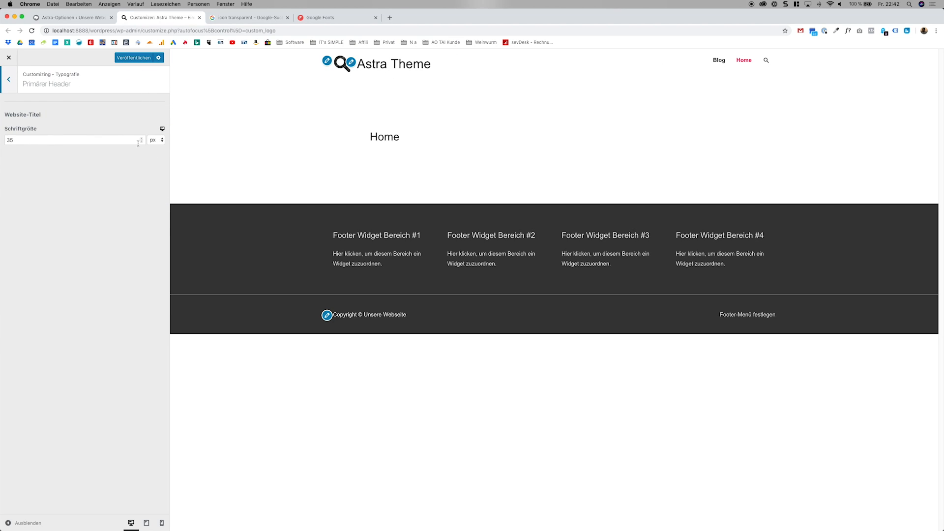
drag(59, 139, 8, 140)
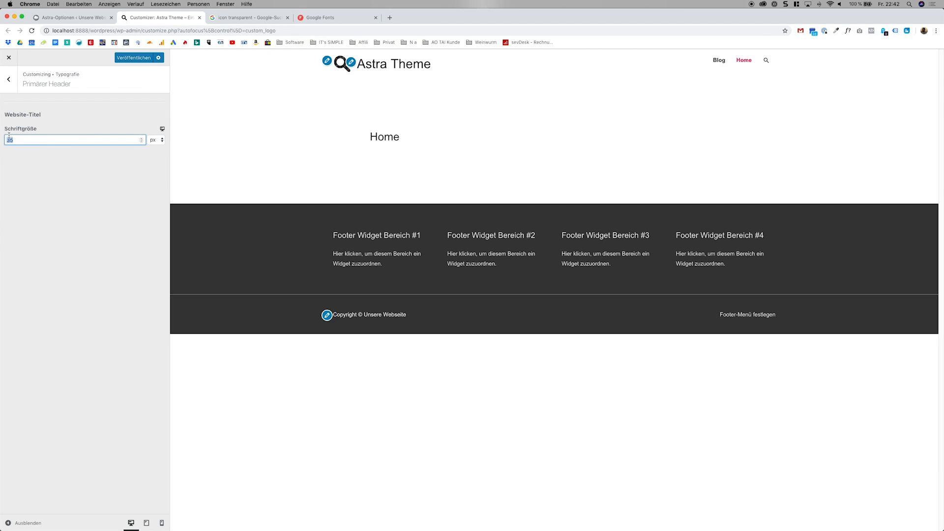
text(70)
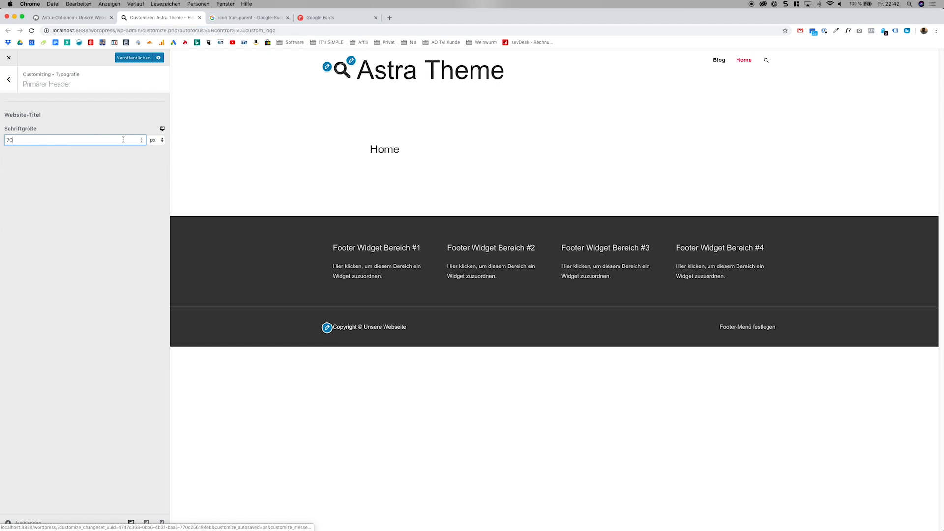
drag(35, 140, 1, 137)
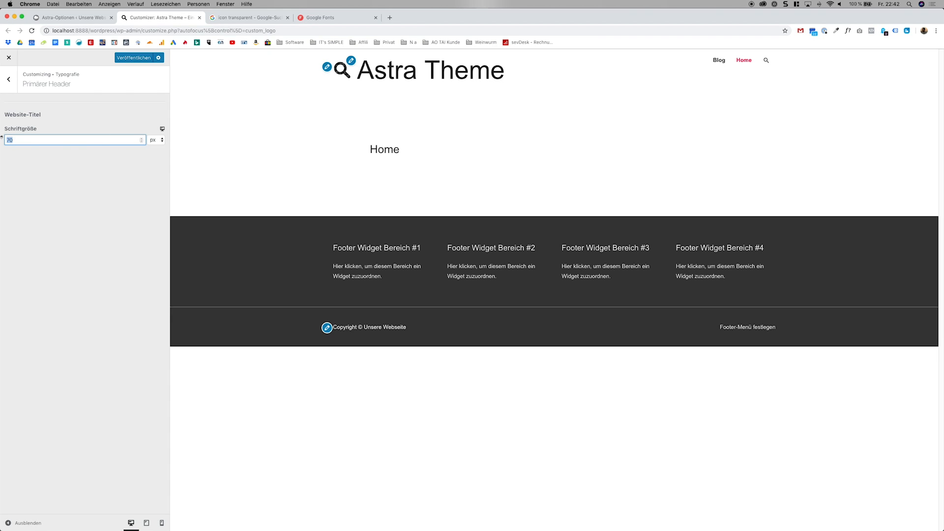
text(20)
click(77, 170)
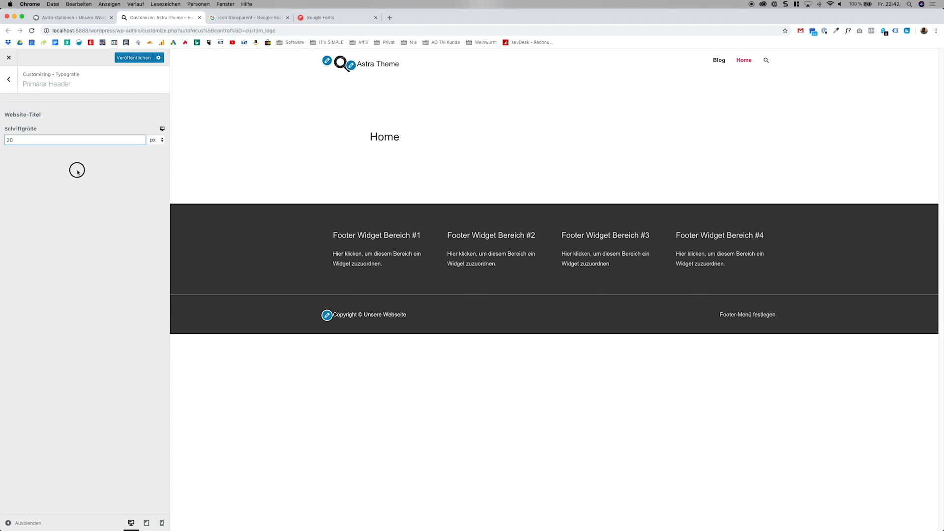
click(7, 86)
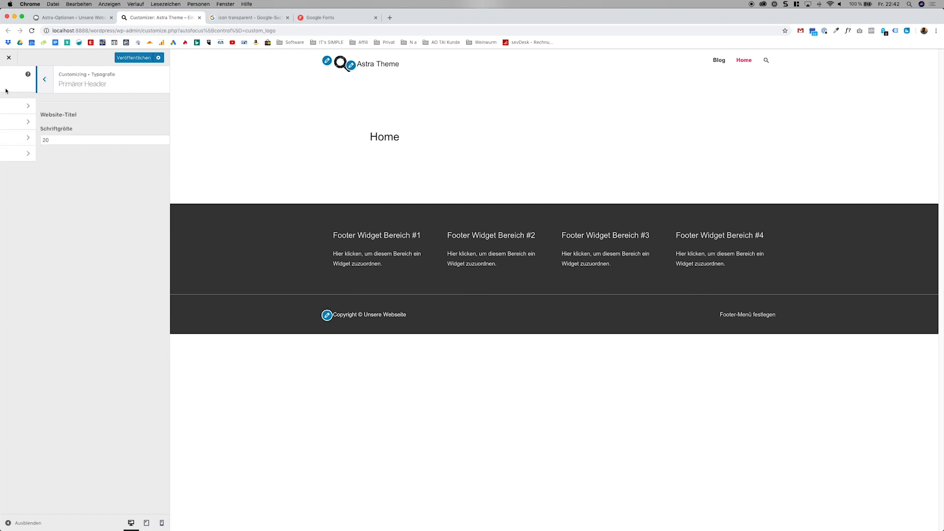
Examine the typography settings for the content headings, single posts and blog archive, and review the Basis-Typografie settings again.
click(64, 145)
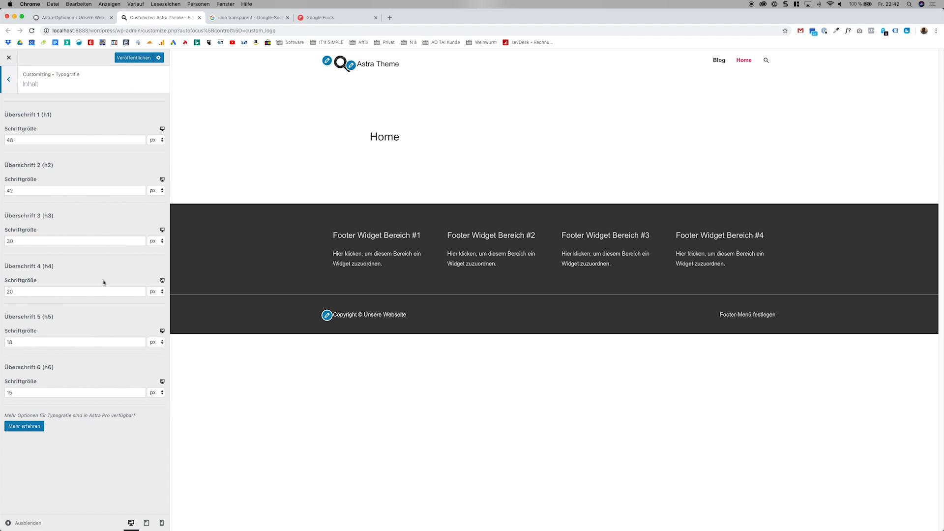
click(9, 83)
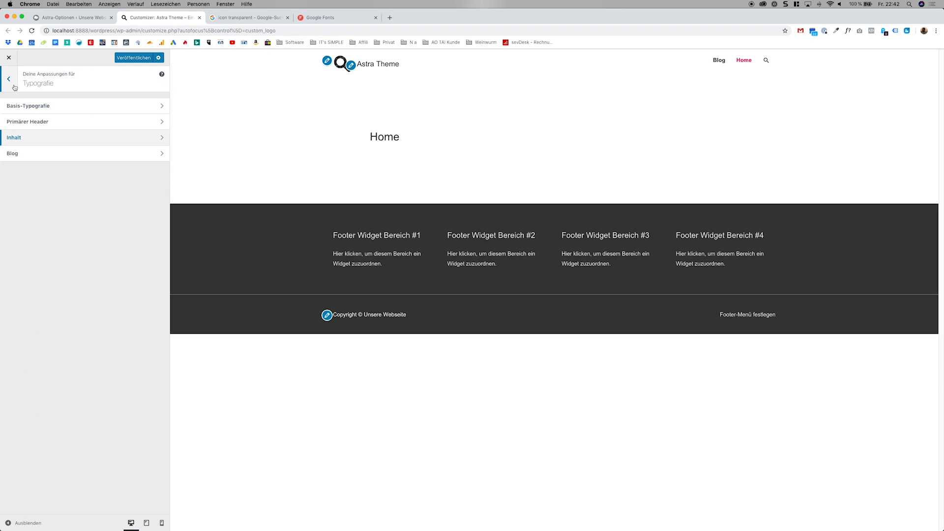
click(38, 152)
click(52, 123)
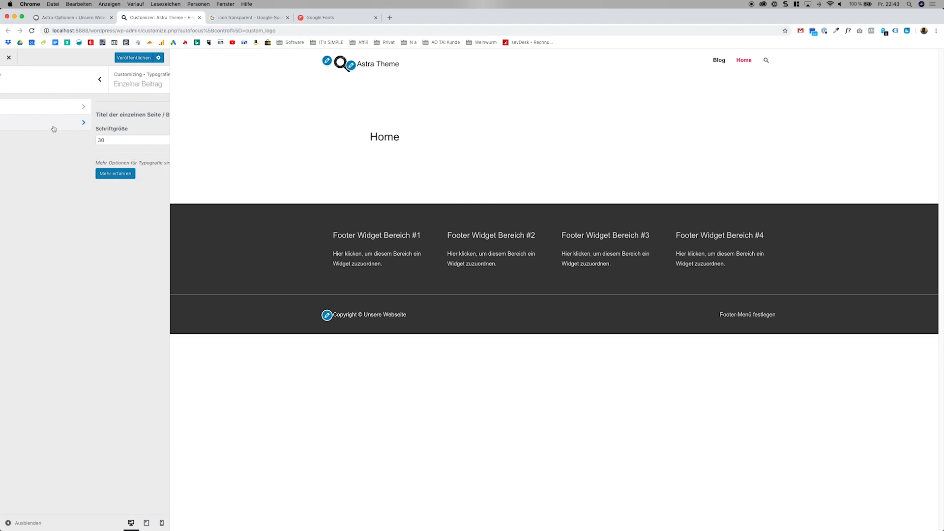
click(14, 82)
click(68, 109)
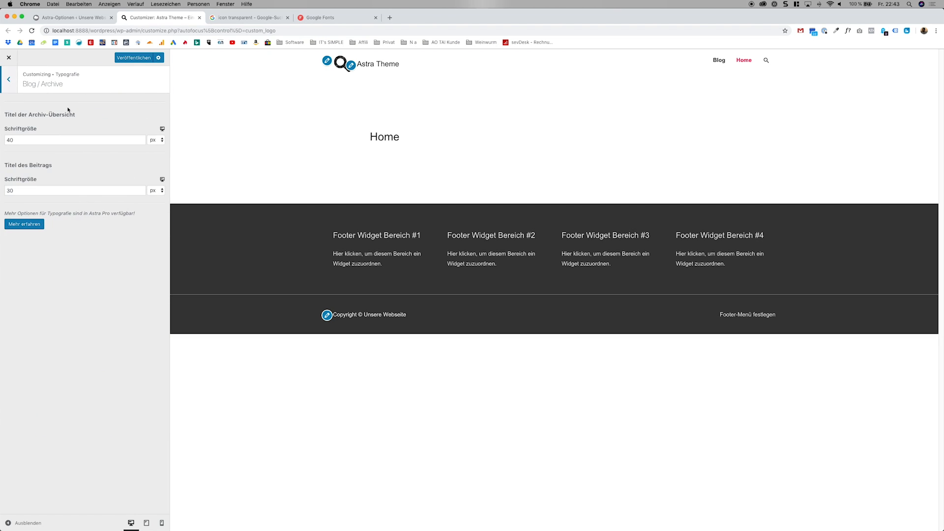
click(5, 91)
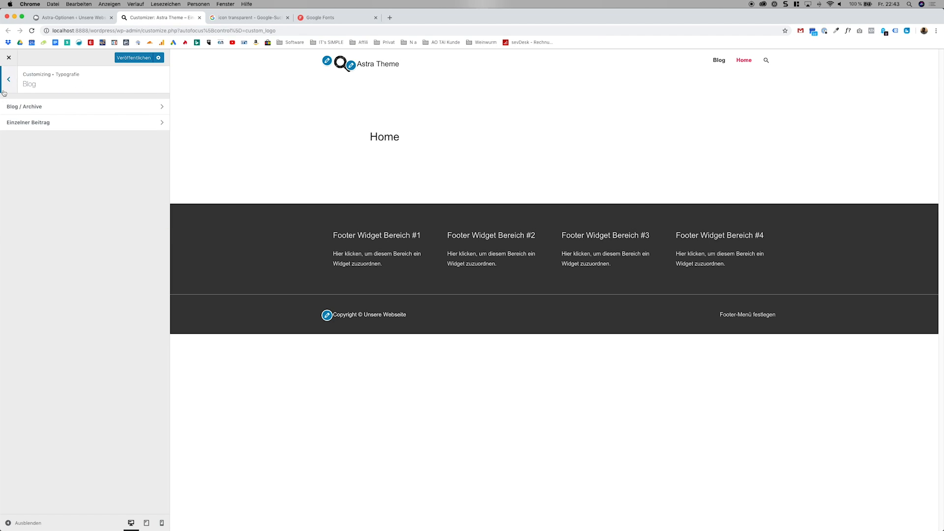
click(9, 81)
click(43, 112)
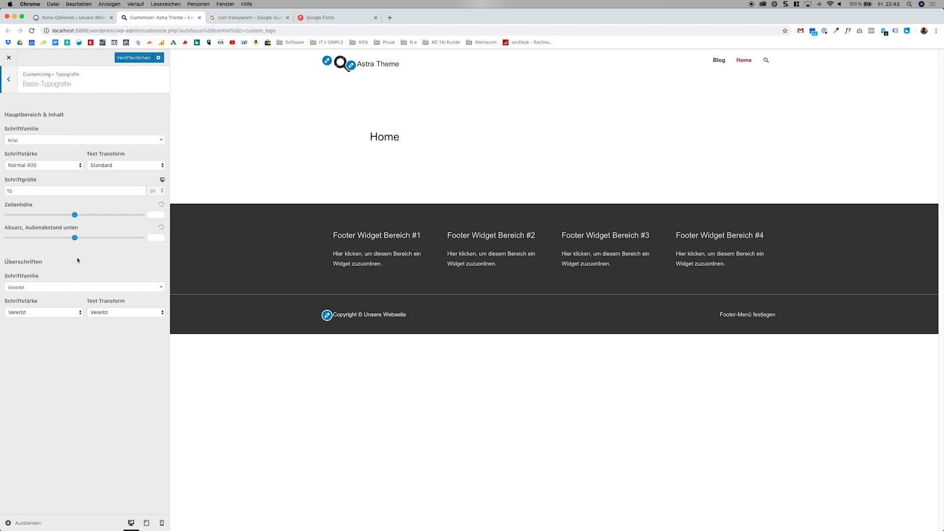
click(14, 81)
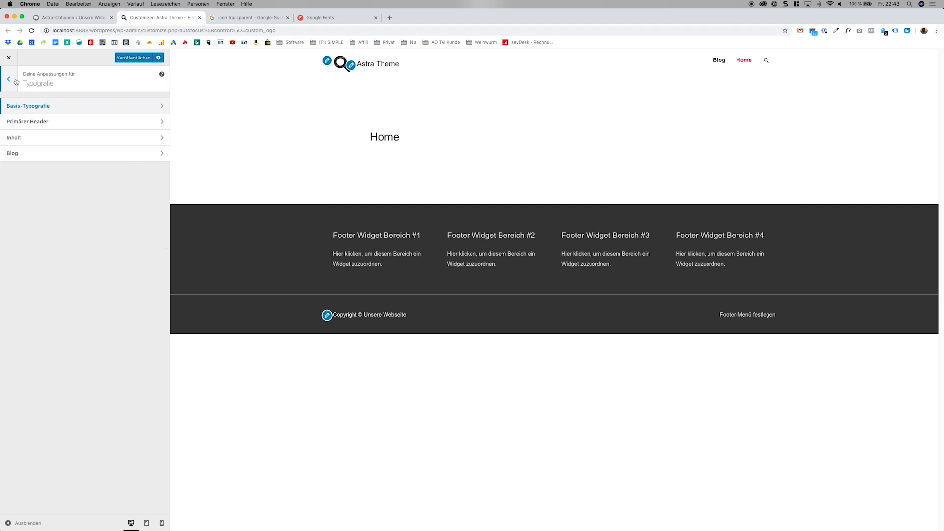
Open the Buttons settings of the theme and load the Blog page in the preview.
click(15, 81)
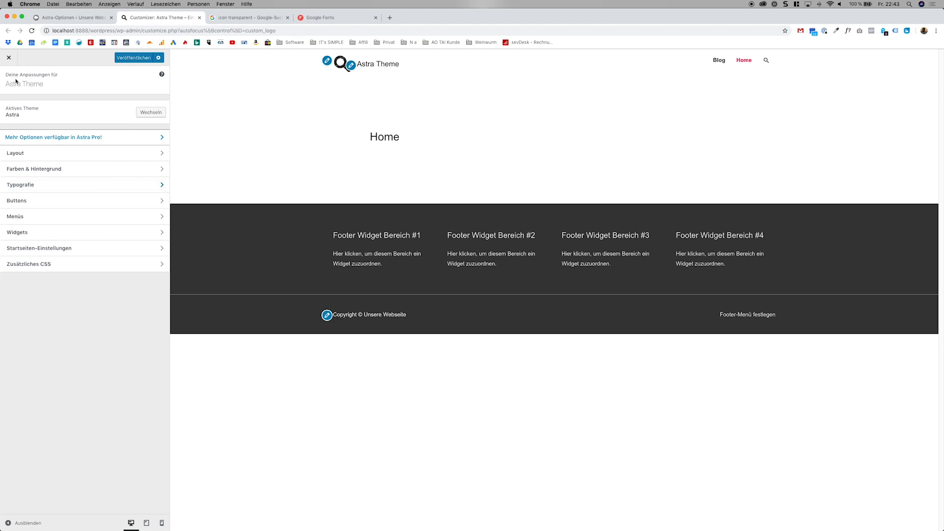
click(49, 205)
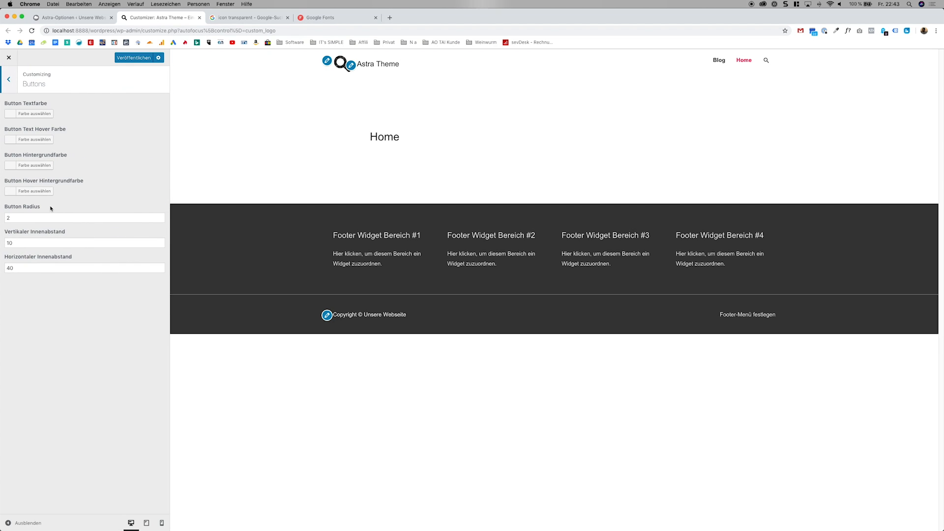
click(714, 61)
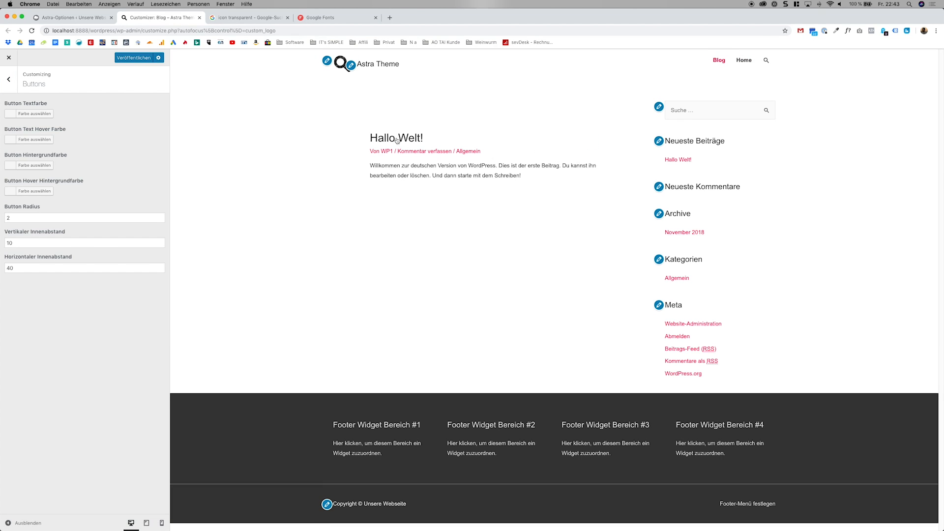
Load the Hallo Welt! post in the preview and set the button background colour to a medium grey, leaving the button text colour unset.
click(397, 139)
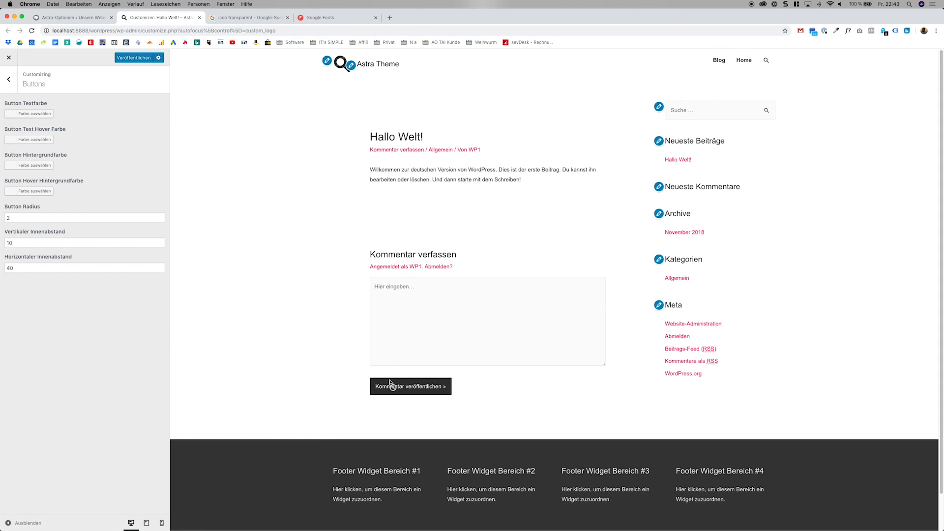
click(35, 114)
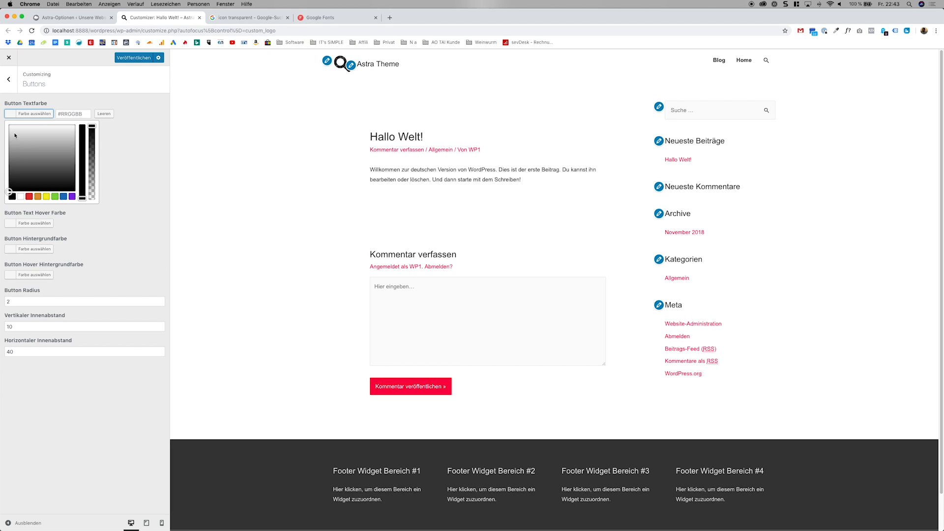
click(109, 152)
click(35, 165)
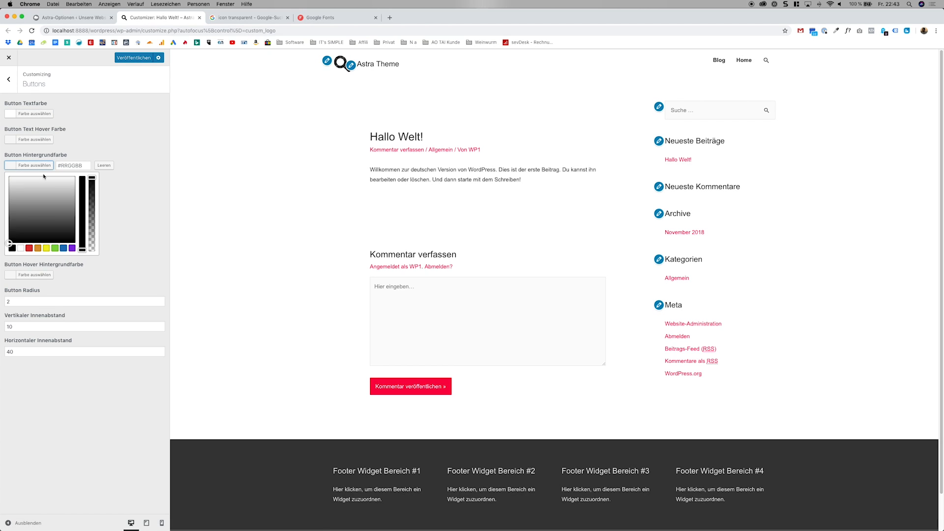
click(44, 198)
click(125, 201)
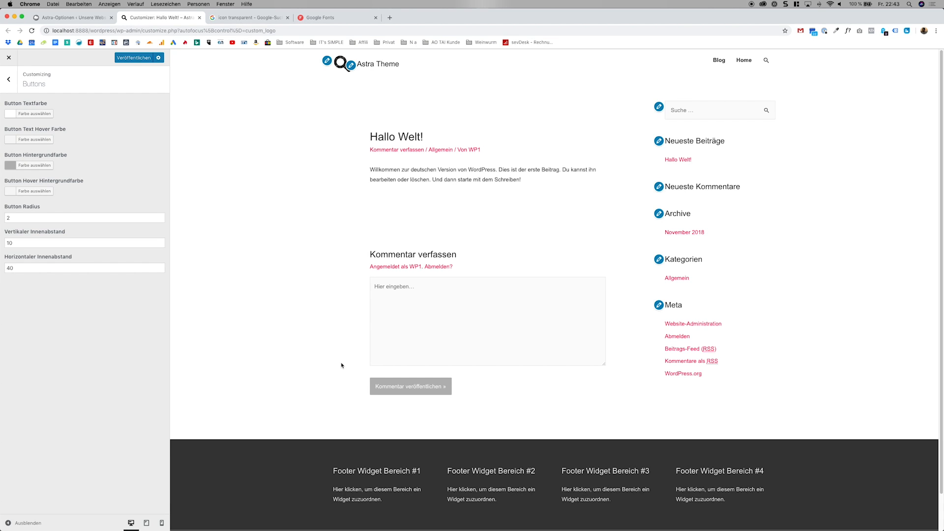
Review the remaining theme settings for menus, the start page and additional CSS.
click(9, 80)
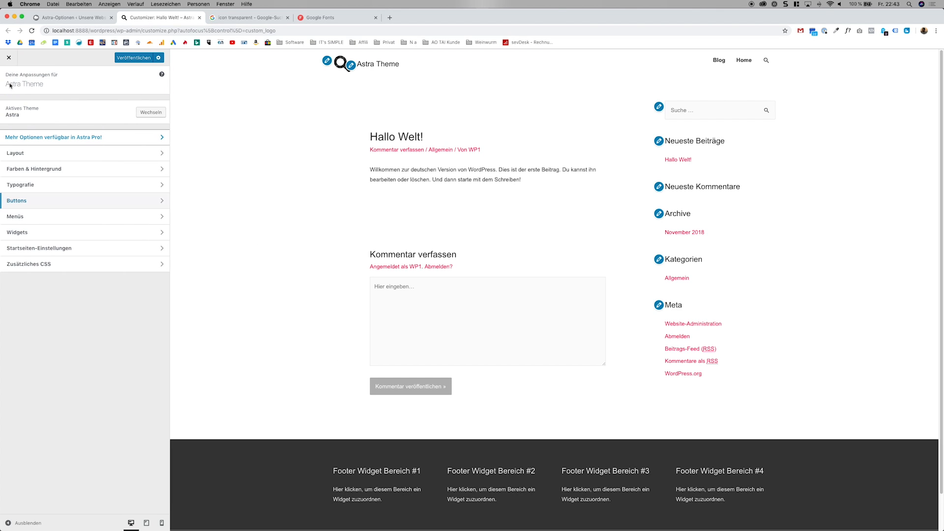
click(63, 216)
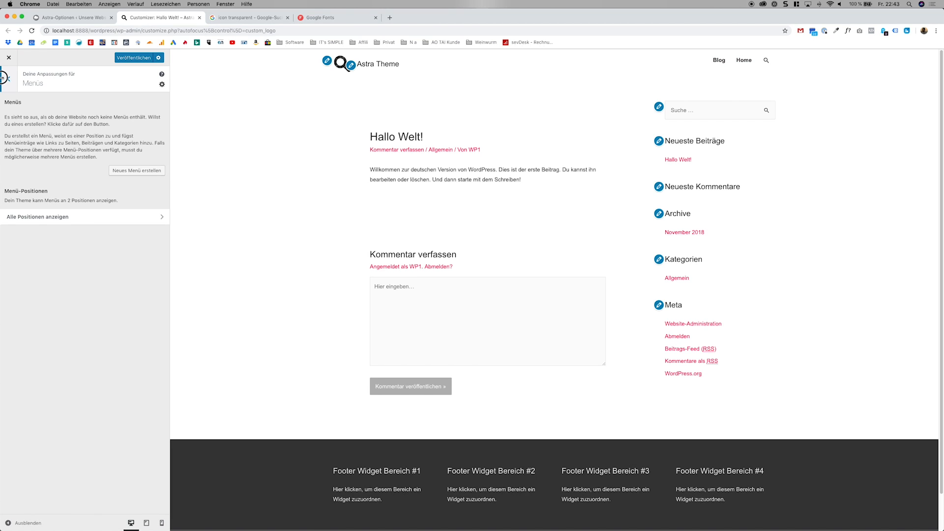
click(12, 80)
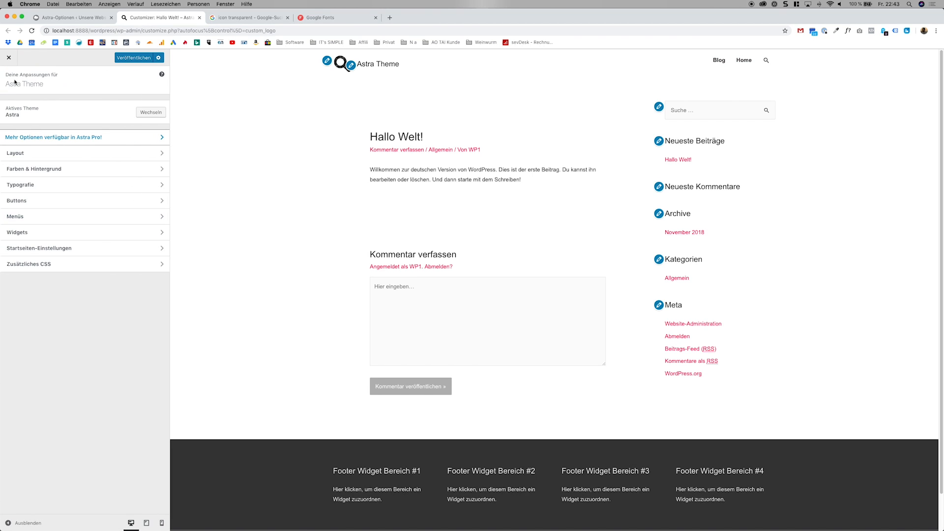
click(60, 247)
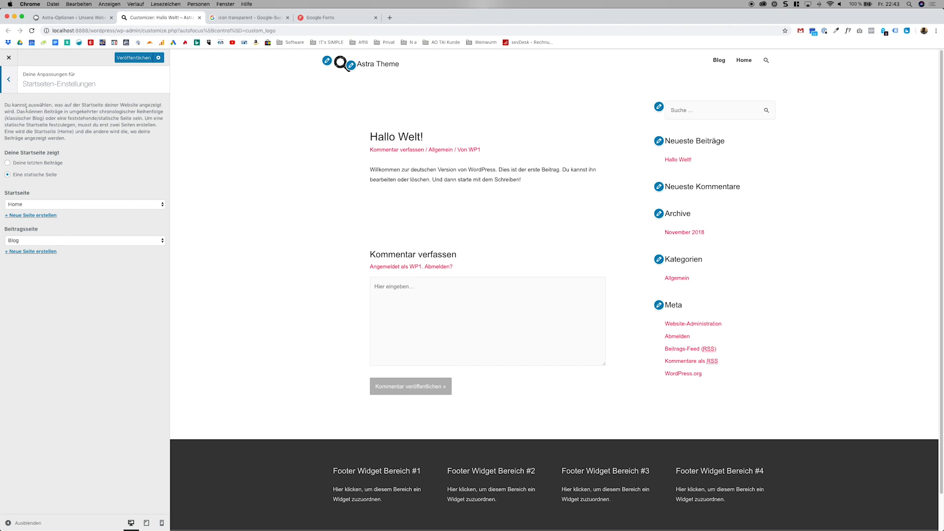
key(Escape)
click(65, 260)
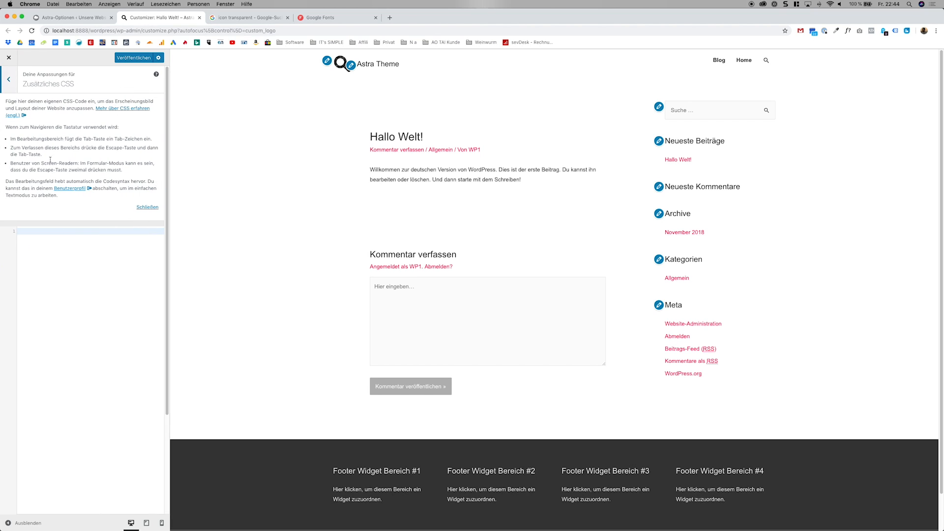
Publish the theme changes and leave the Customizer, closing the leftover icon image search page as well.
click(8, 80)
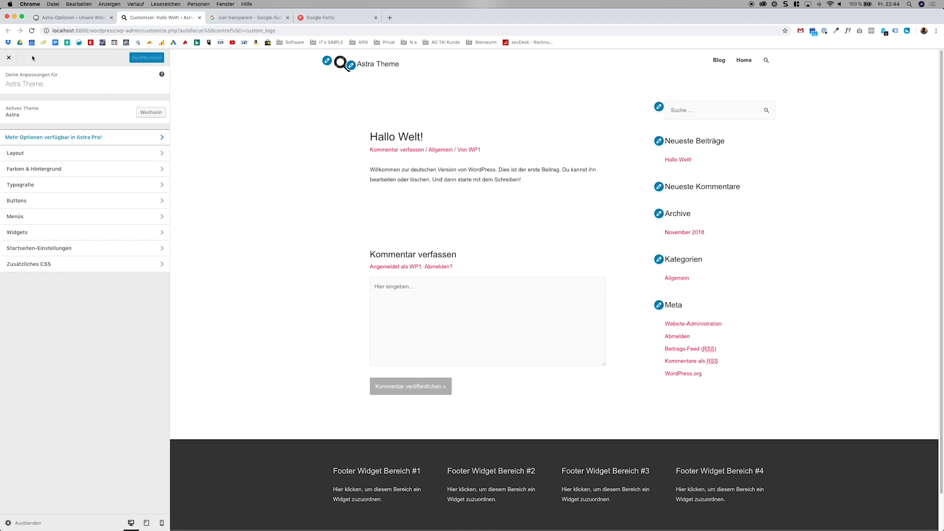
click(10, 59)
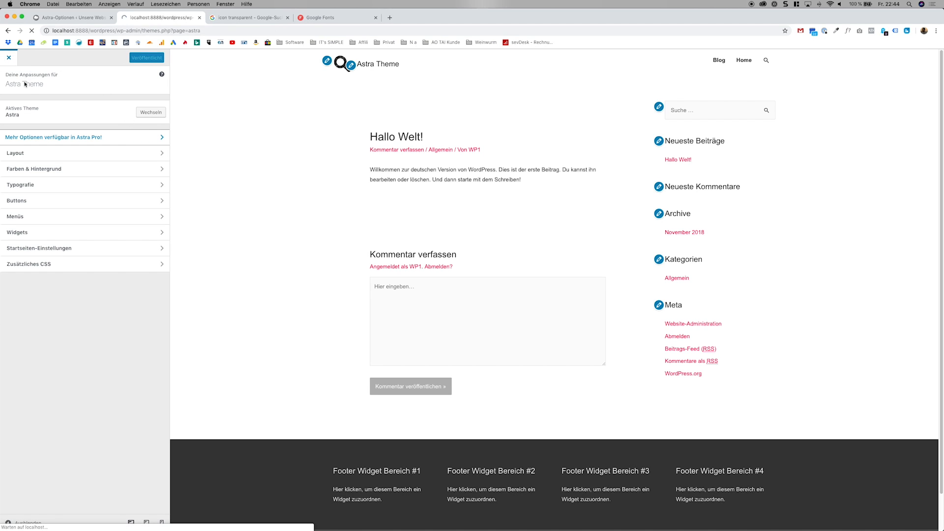
click(287, 18)
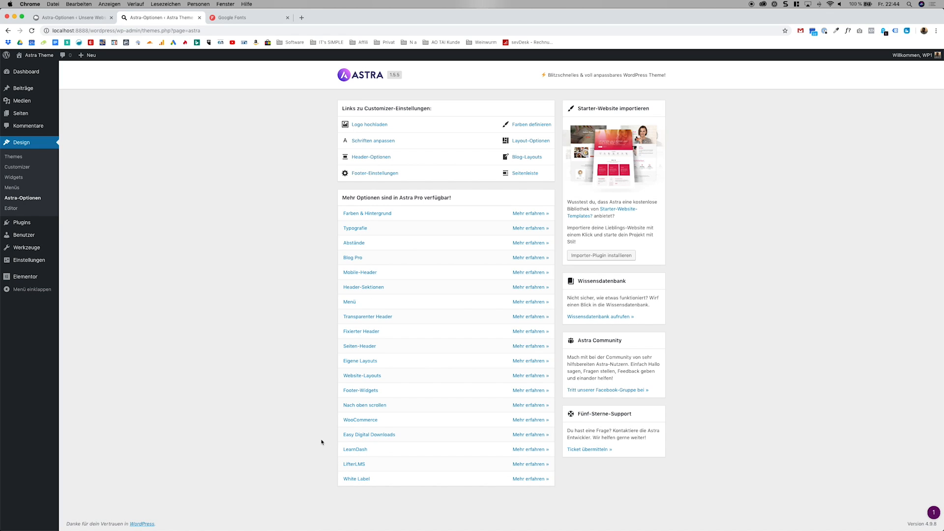
Open the Starter-Website-Templates documentation and examine its instructions and example images for installing and importing Astra sites.
click(609, 210)
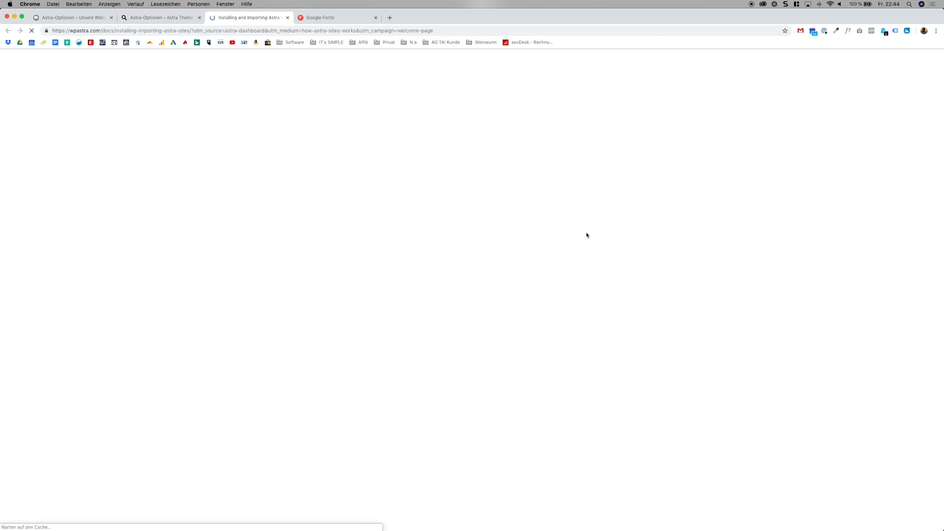
scroll(417, 331, down, 4)
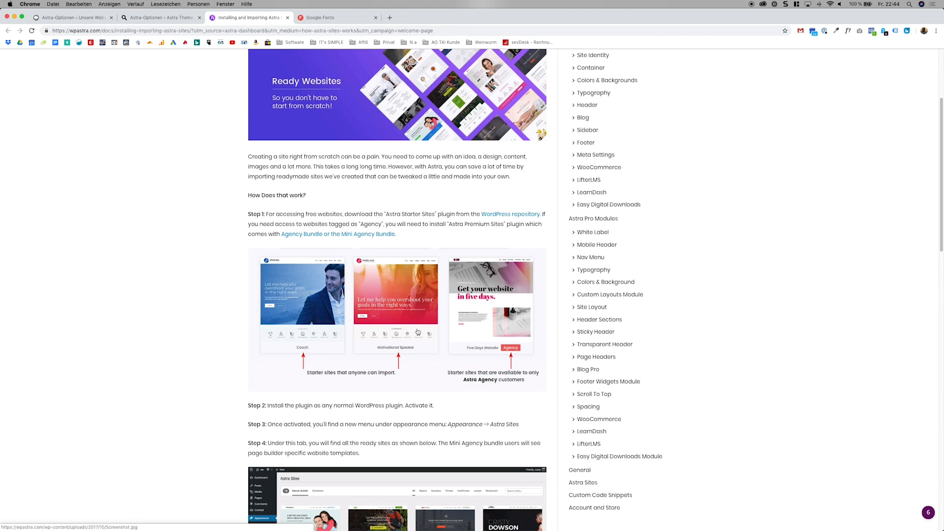
scroll(392, 320, down, 1)
scroll(327, 280, down, 4)
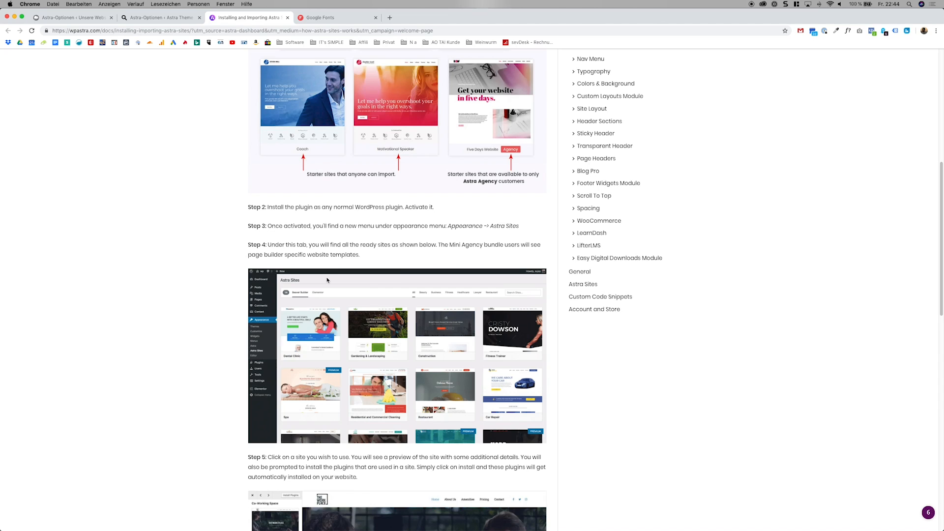
scroll(335, 275, up, 1)
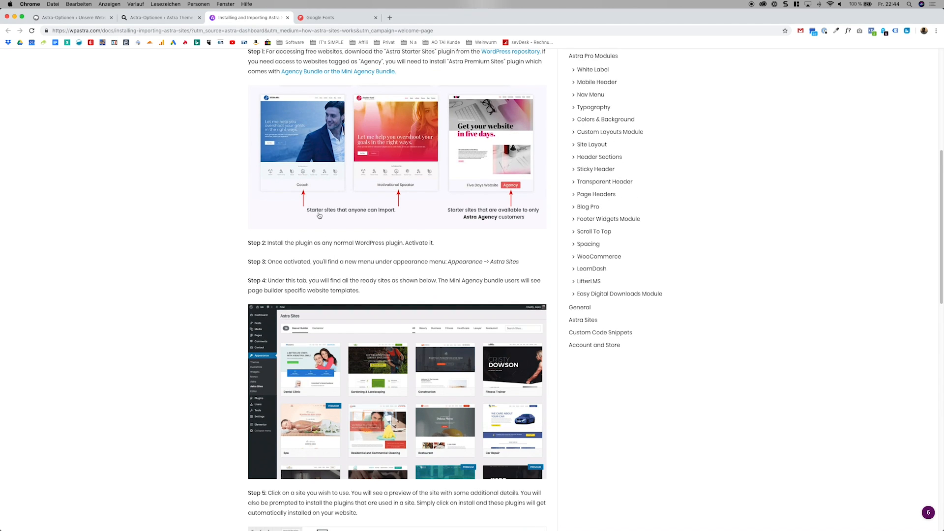
click(312, 169)
click(203, 268)
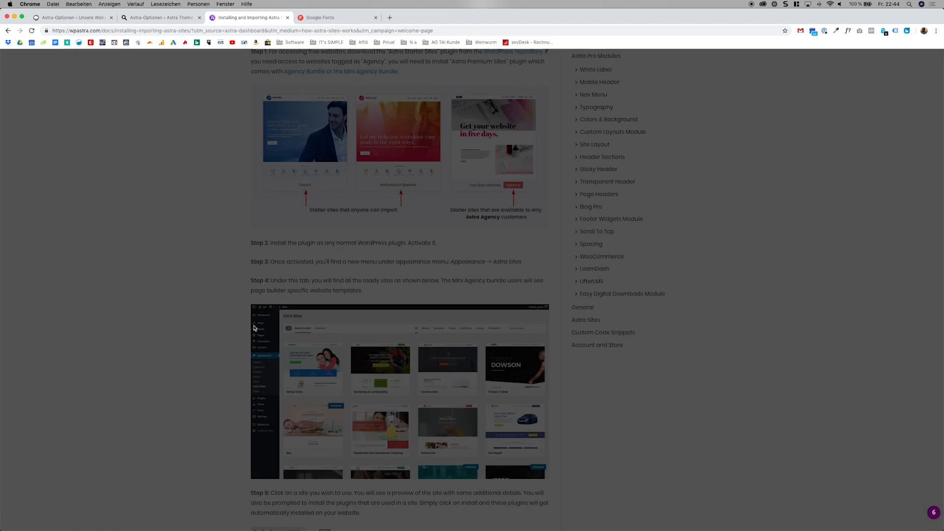
scroll(255, 328, down, 3)
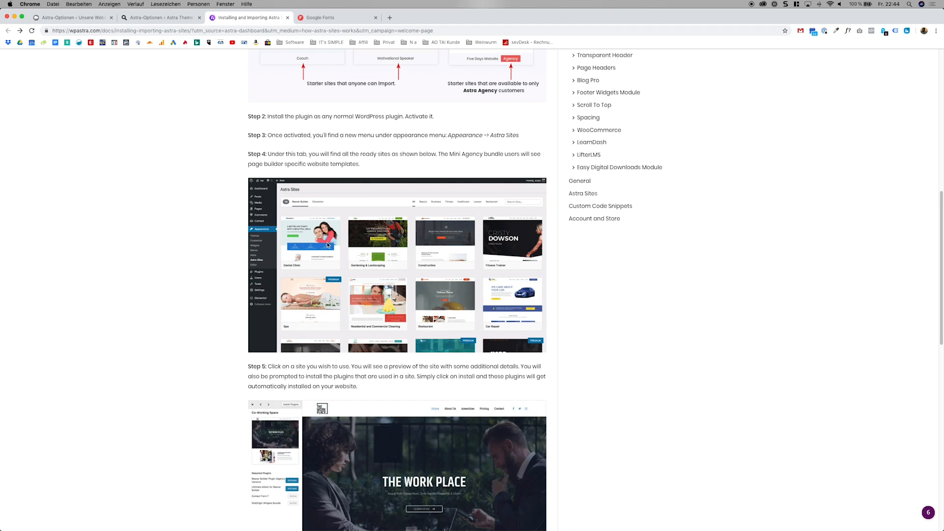
scroll(321, 214, down, 5)
scroll(373, 333, up, 12)
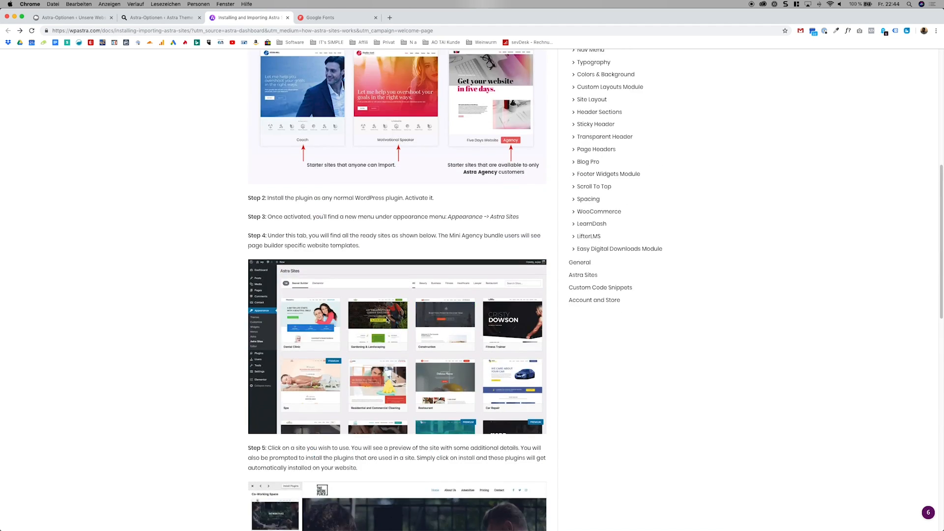
Return to the Astra options, install the starter website importer plugin and open its template library.
click(172, 17)
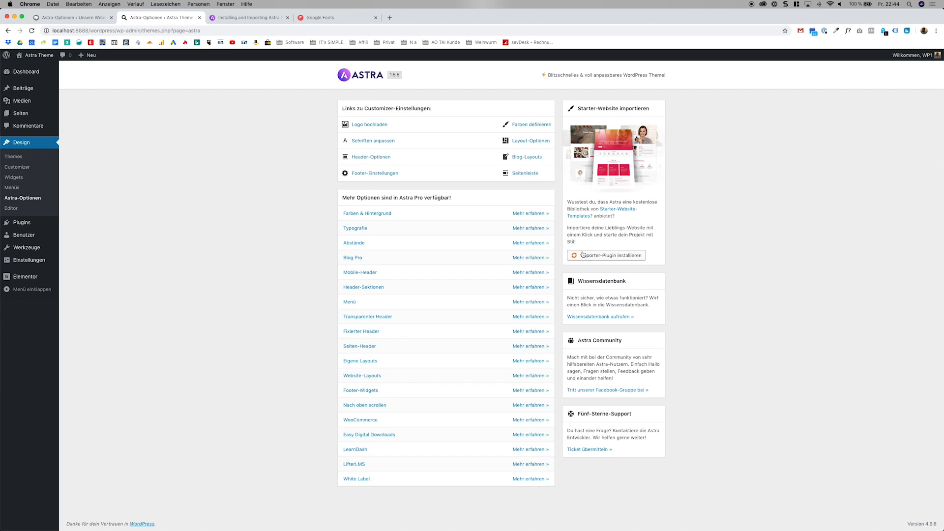
click(582, 255)
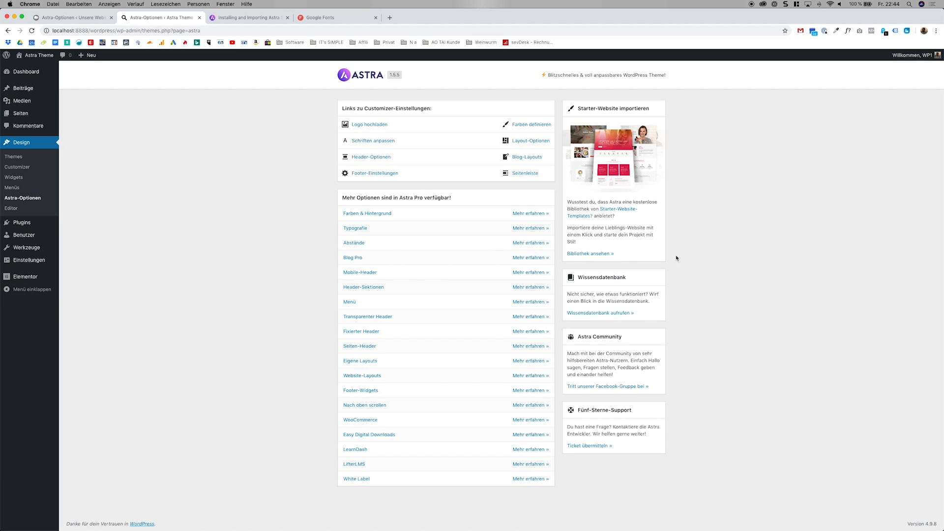
click(600, 253)
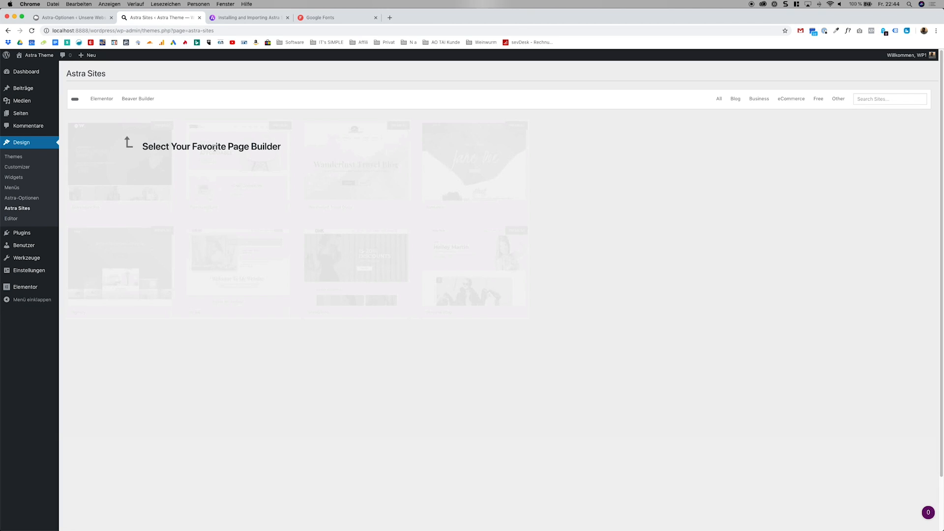
Choose Elementor as the page builder for the starter sites after comparing with the Beaver Builder selection.
click(101, 99)
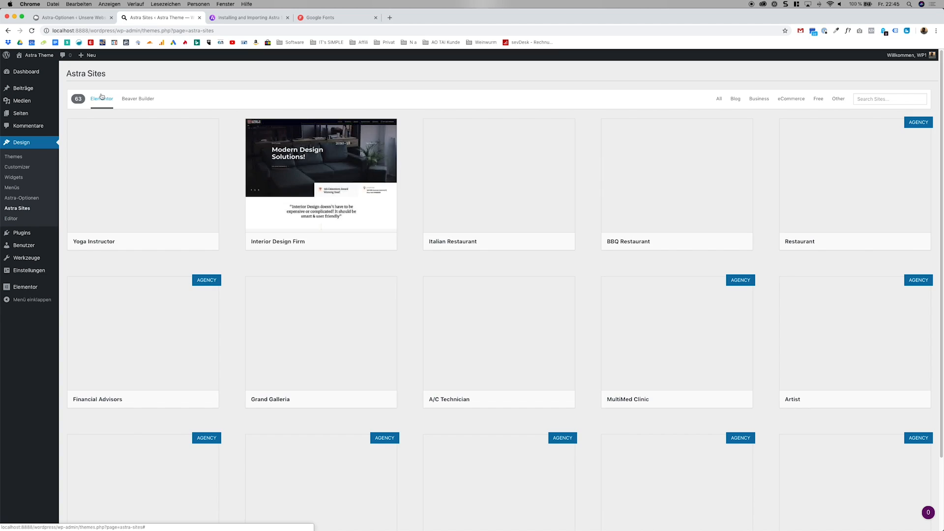
click(137, 99)
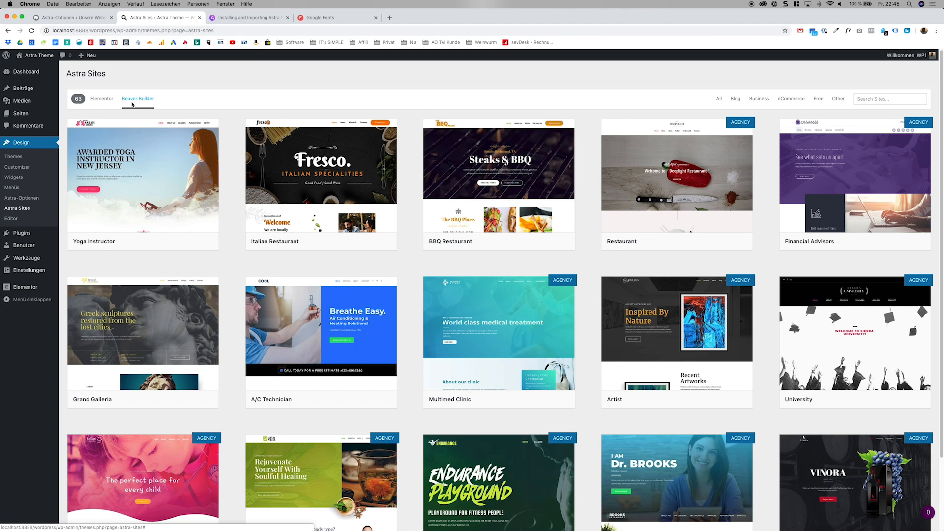
click(102, 102)
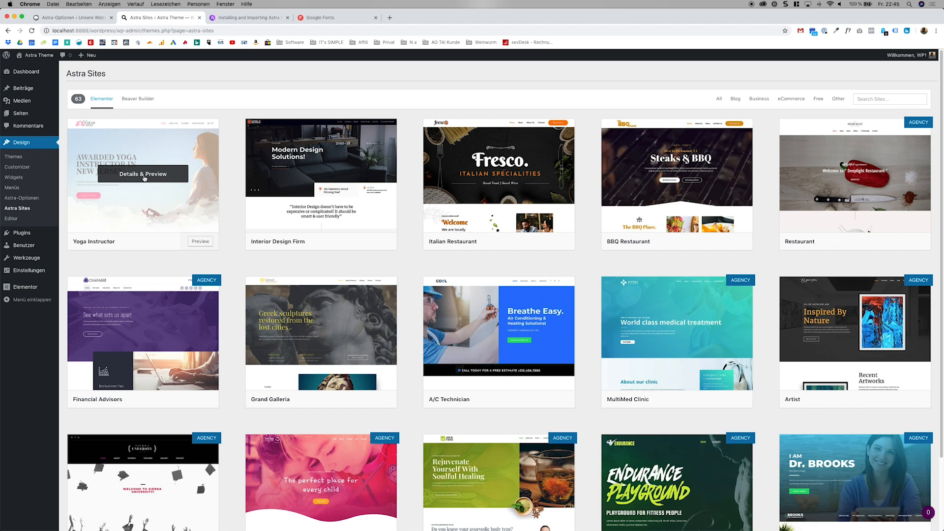
Preview the Yoga Instructor starter site and examine its home page and required plugins.
click(143, 175)
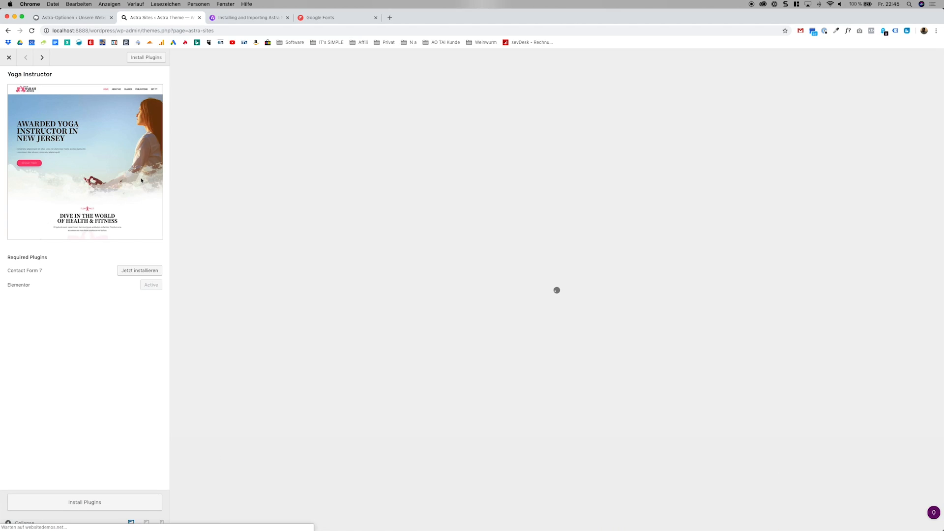
scroll(559, 275, down, 5)
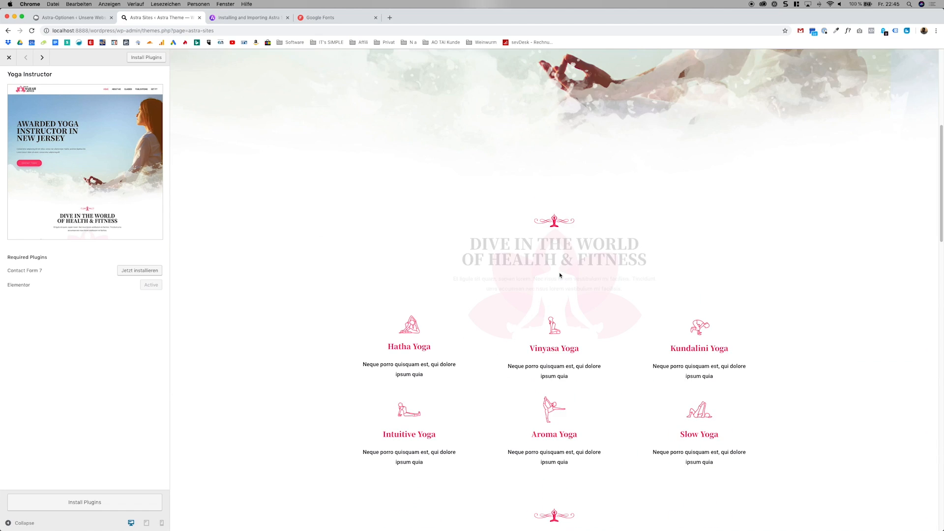
scroll(560, 276, down, 15)
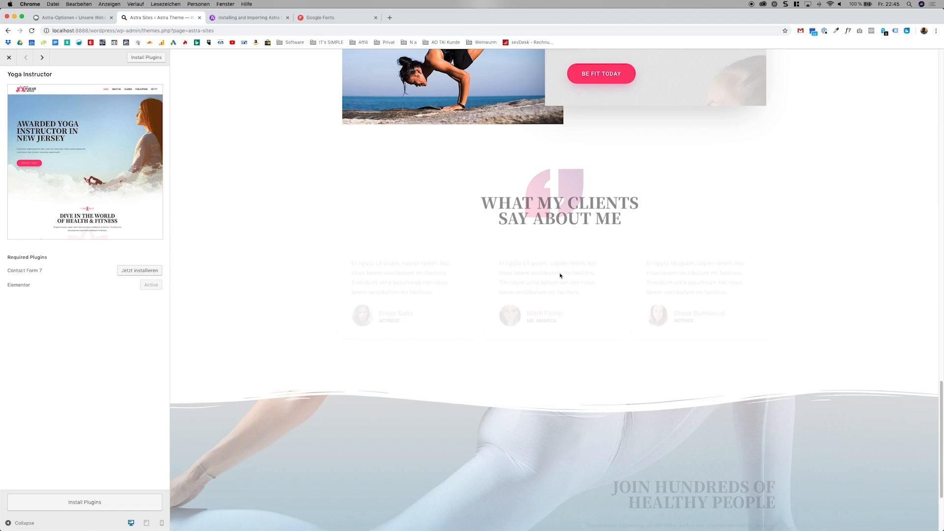
scroll(560, 276, down, 3)
scroll(560, 274, up, 10)
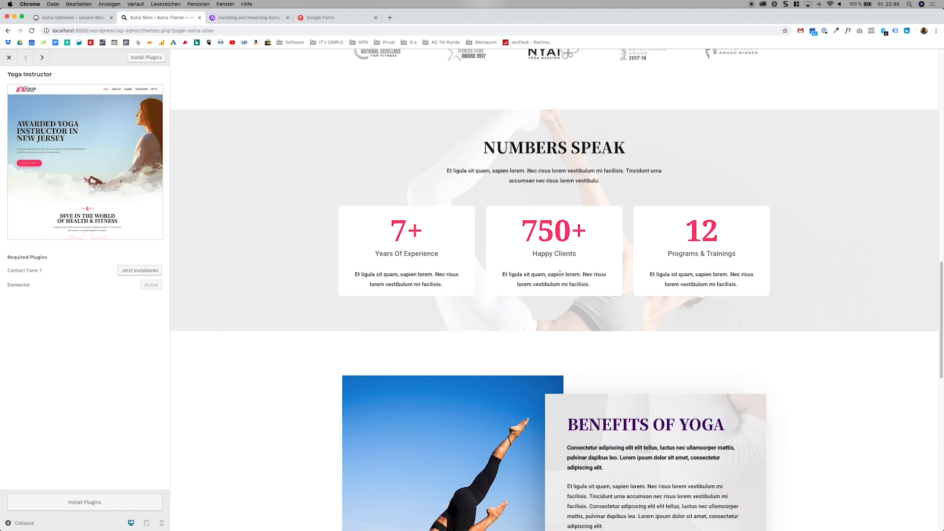
scroll(560, 274, up, 10)
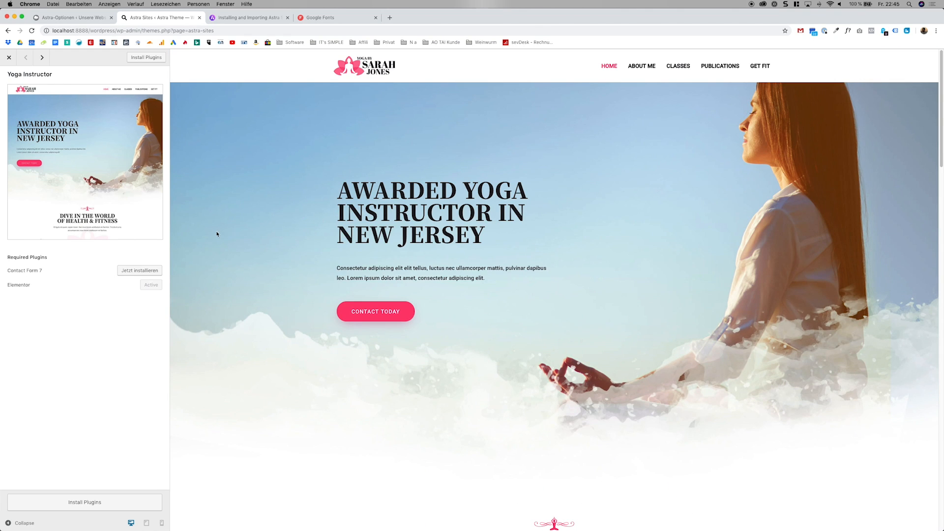
drag(8, 256, 63, 282)
click(65, 285)
scroll(235, 290, down, 20)
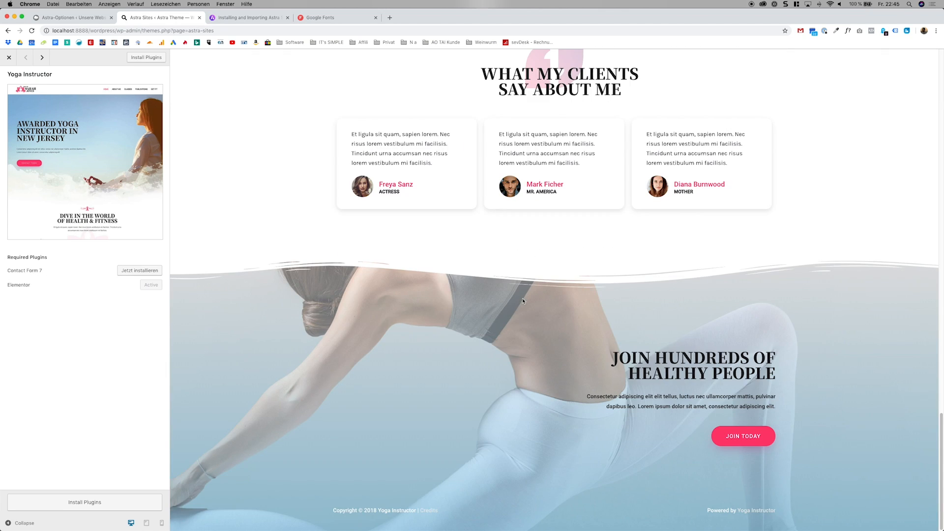
Examine the About Me page of the Yoga Instructor demo and close the template preview.
click(740, 436)
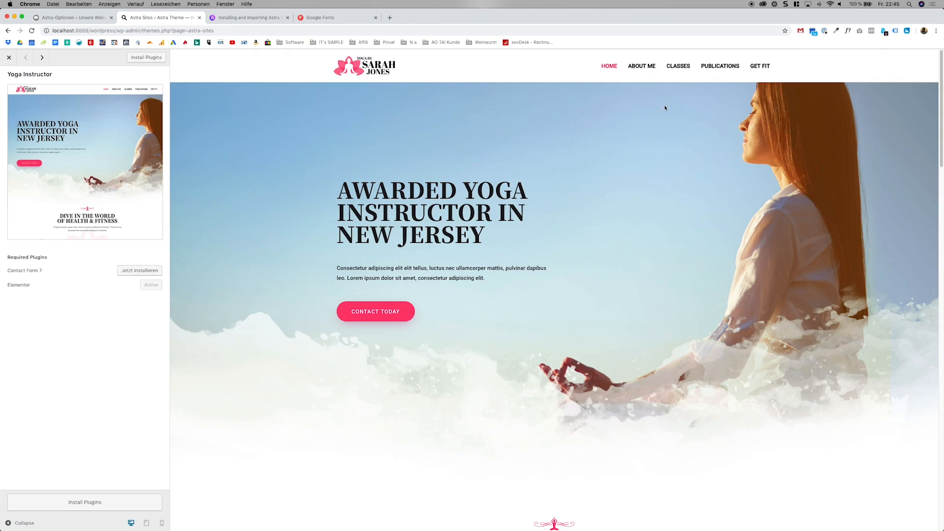
click(641, 66)
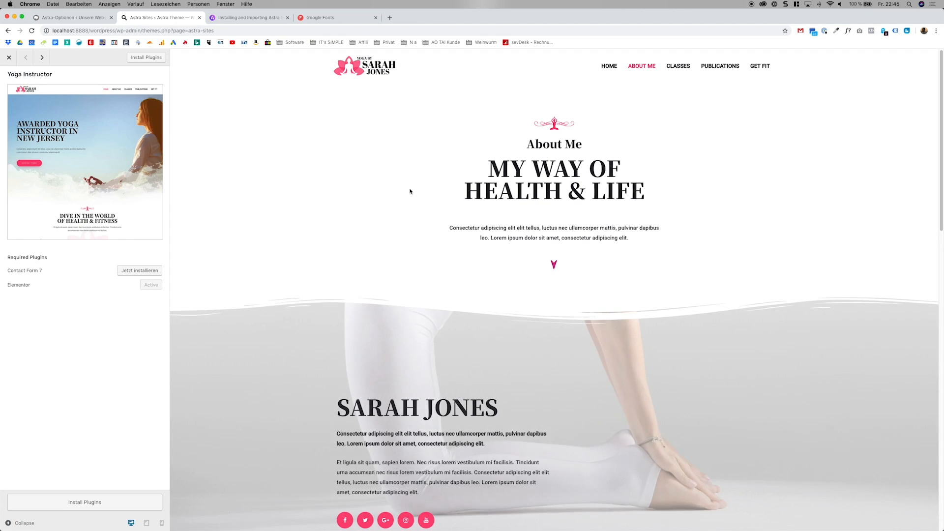
scroll(410, 191, down, 20)
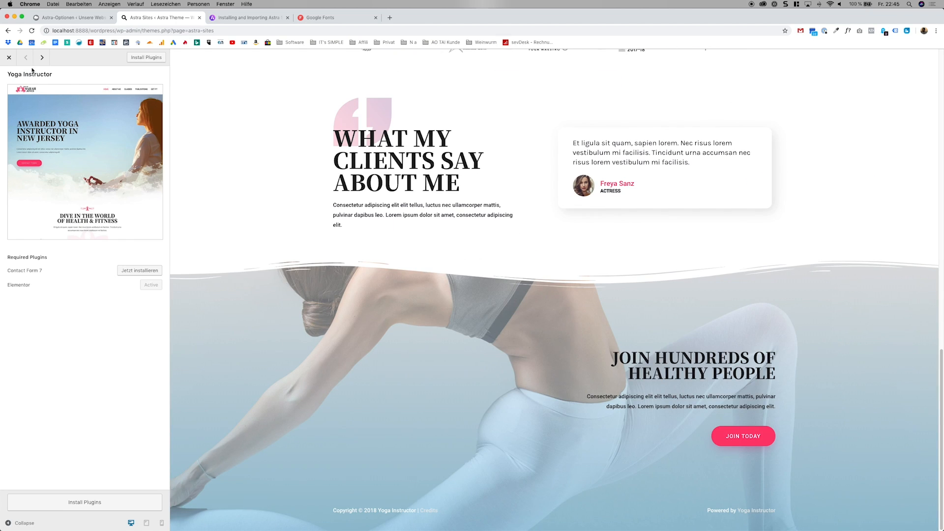
click(9, 57)
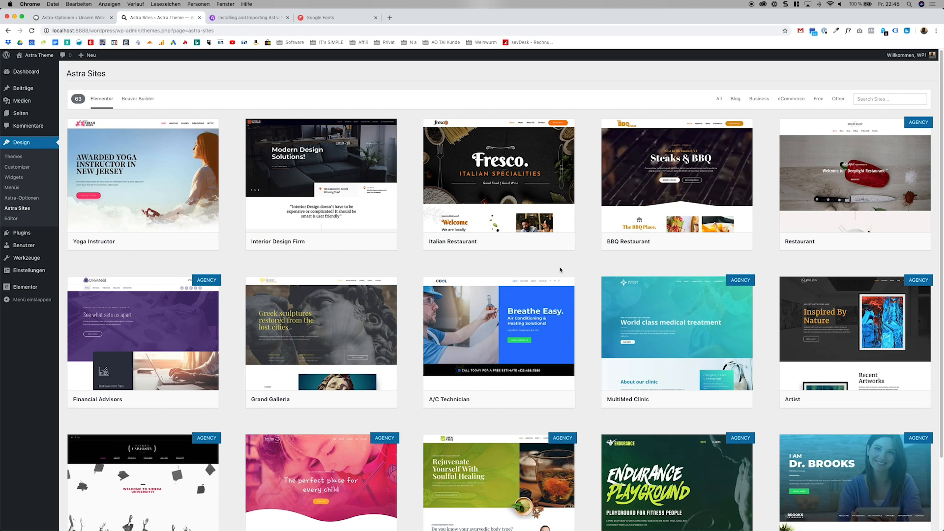
Open the Wedding Planner agency template, examine the Astra pricing packages needed to purchase it, and return to the starter site library.
scroll(560, 270, down, 3)
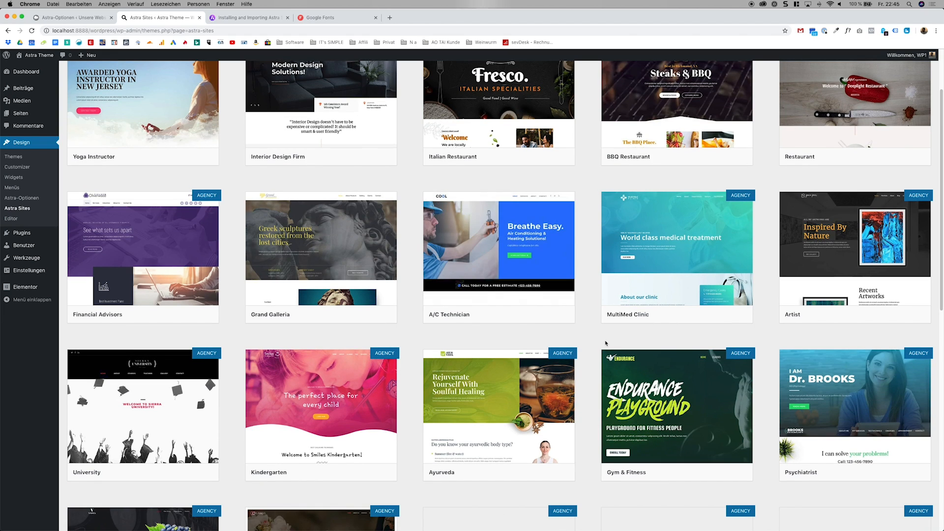
scroll(607, 339, down, 8)
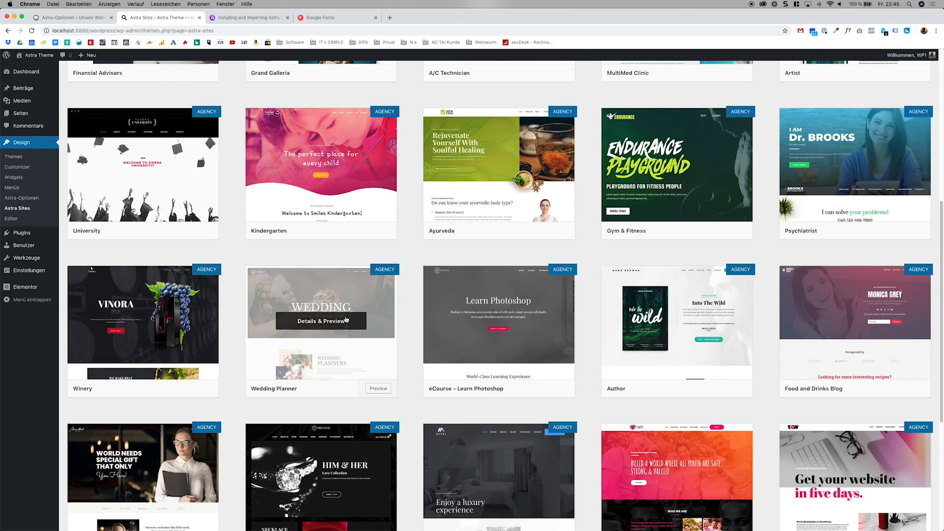
click(358, 328)
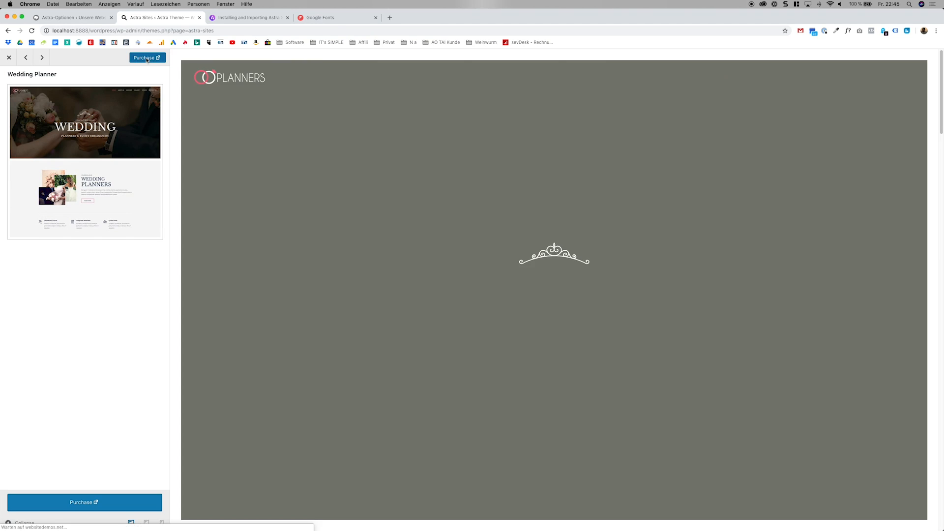
click(146, 59)
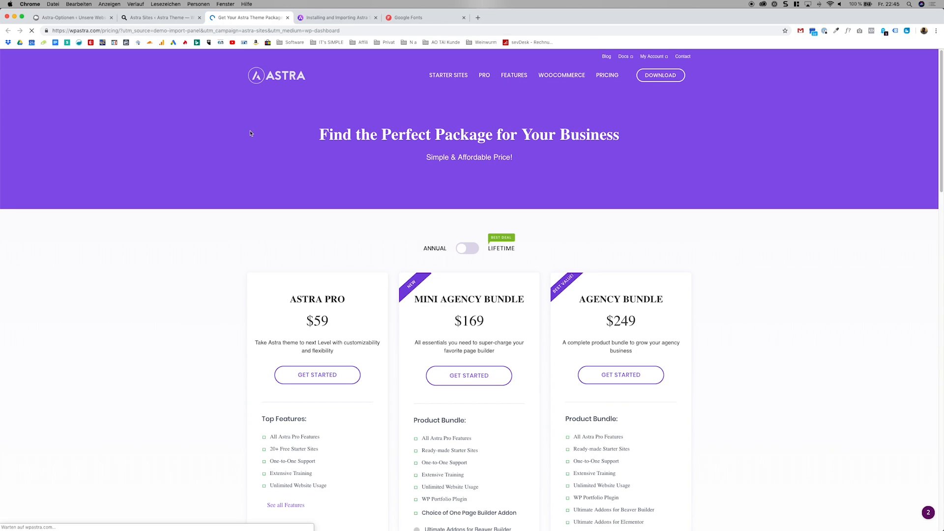
scroll(289, 176, down, 3)
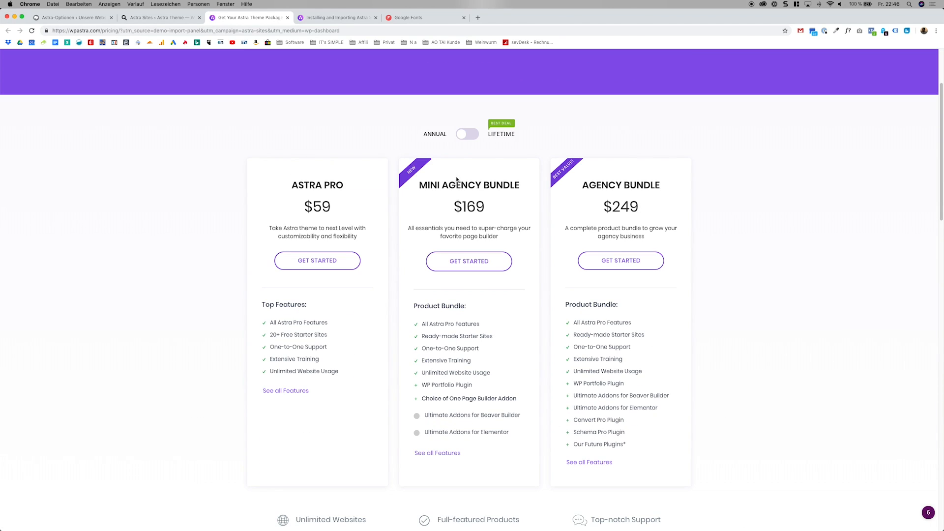
drag(456, 183, 497, 200)
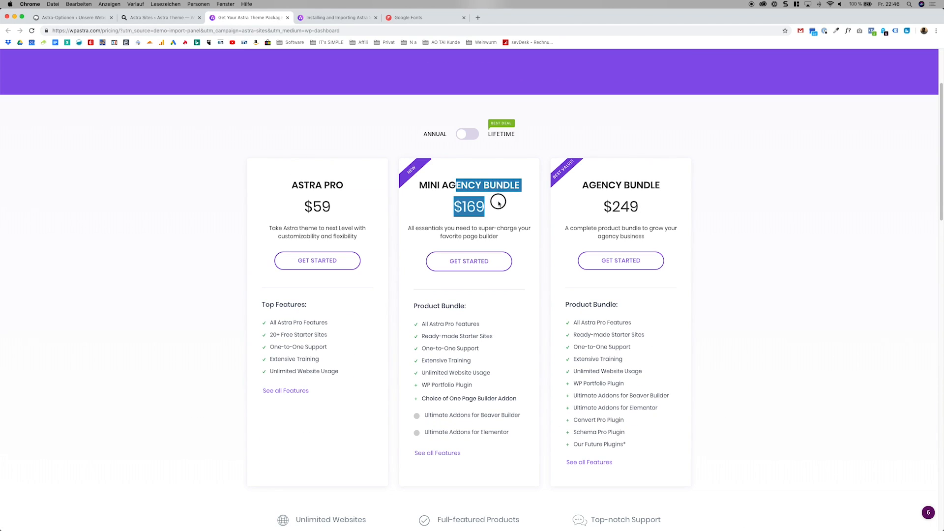
click(287, 18)
click(9, 57)
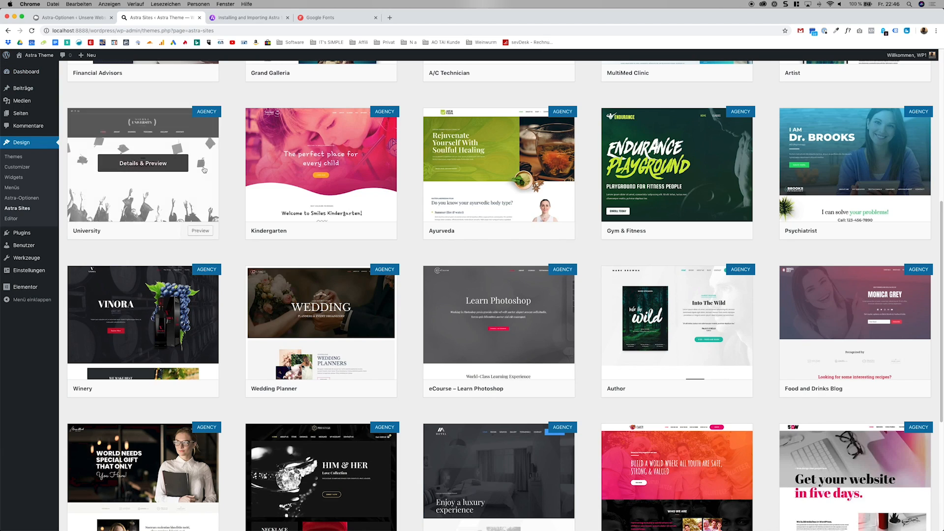
Browse the Elementor starter sites down to the Pet Services template.
scroll(373, 256, up, 8)
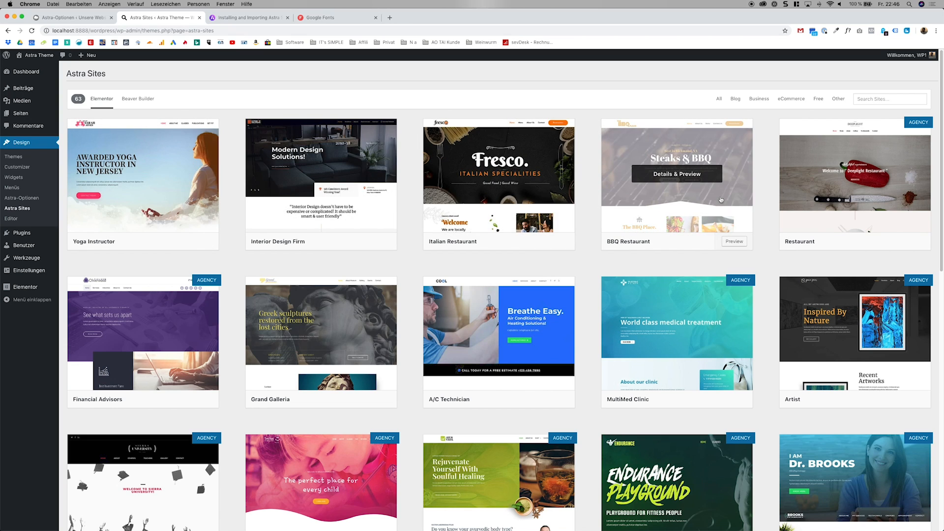
scroll(732, 201, down, 10)
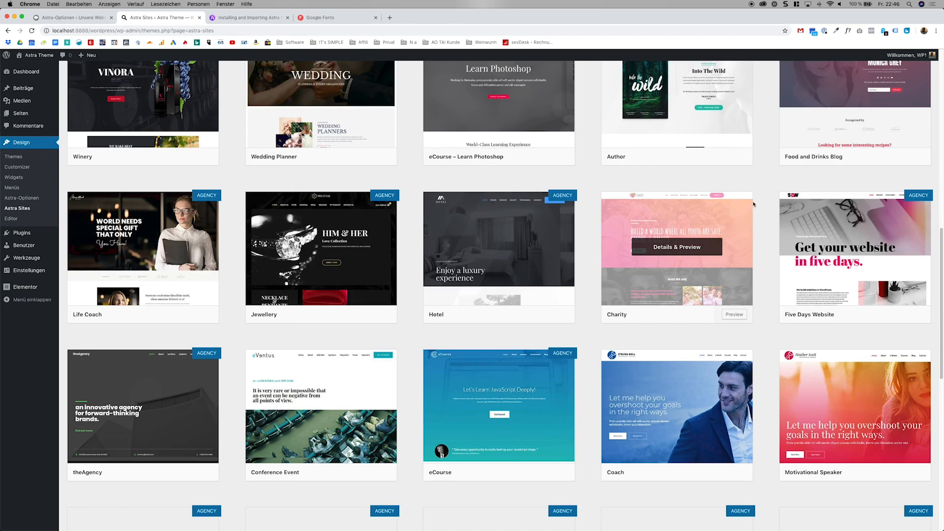
scroll(748, 209, down, 3)
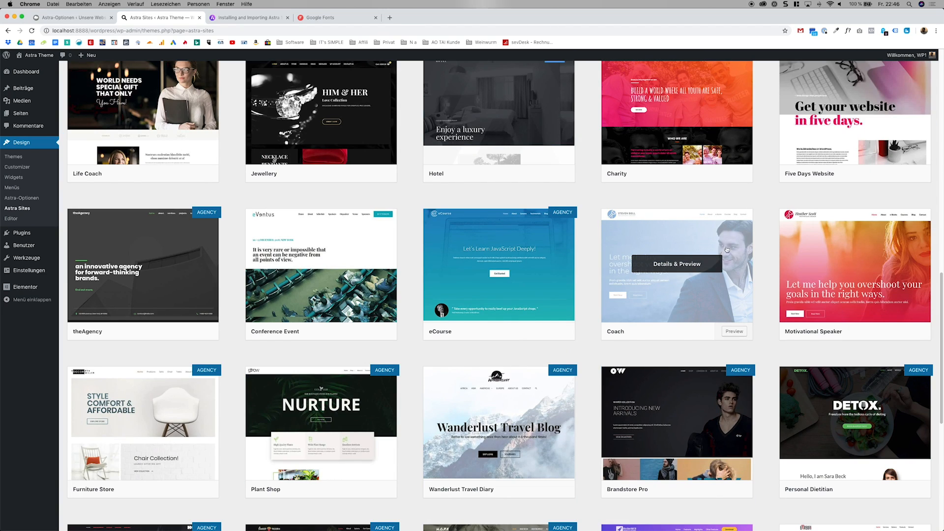
scroll(700, 249, down, 3)
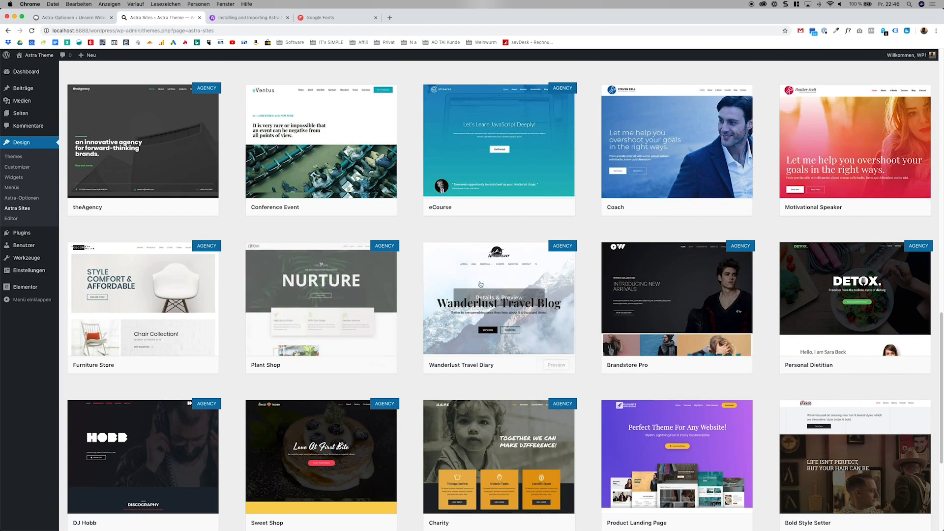
scroll(545, 280, down, 4)
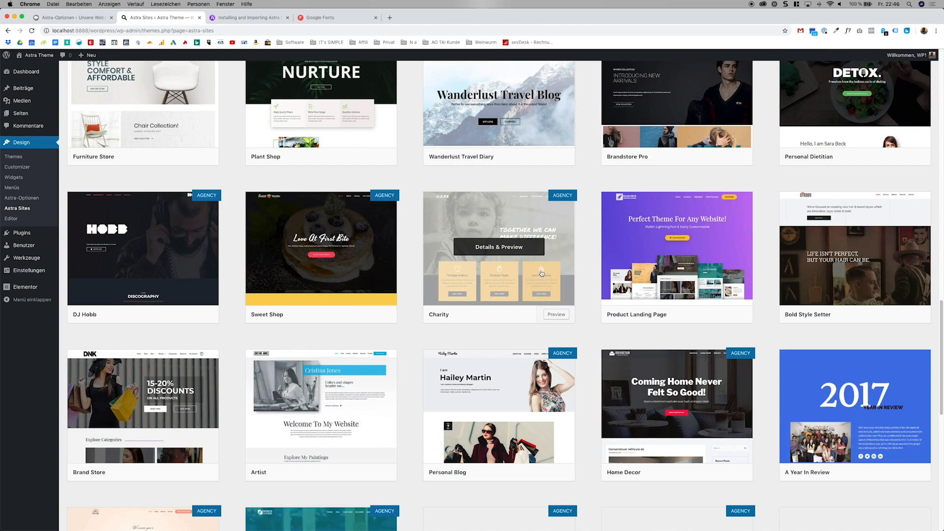
scroll(545, 280, down, 6)
scroll(541, 274, down, 2)
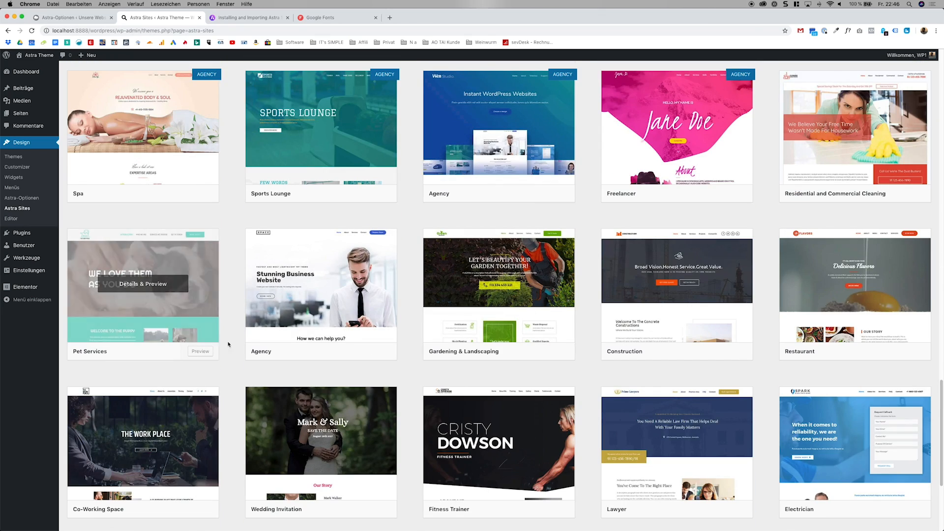
Preview the Pet Services starter site and install its required plugins, Contact Form 7 and SiteOrigin Widgets Bundle.
click(170, 297)
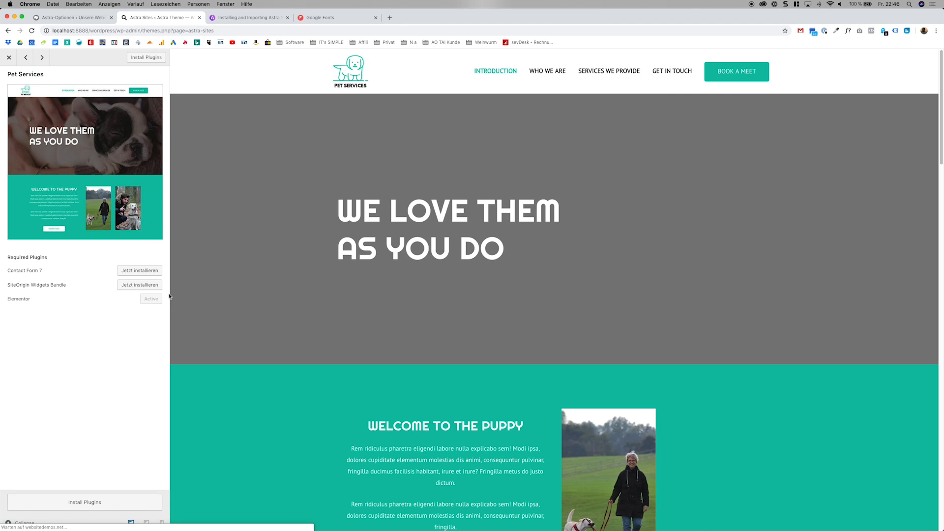
scroll(412, 304, down, 5)
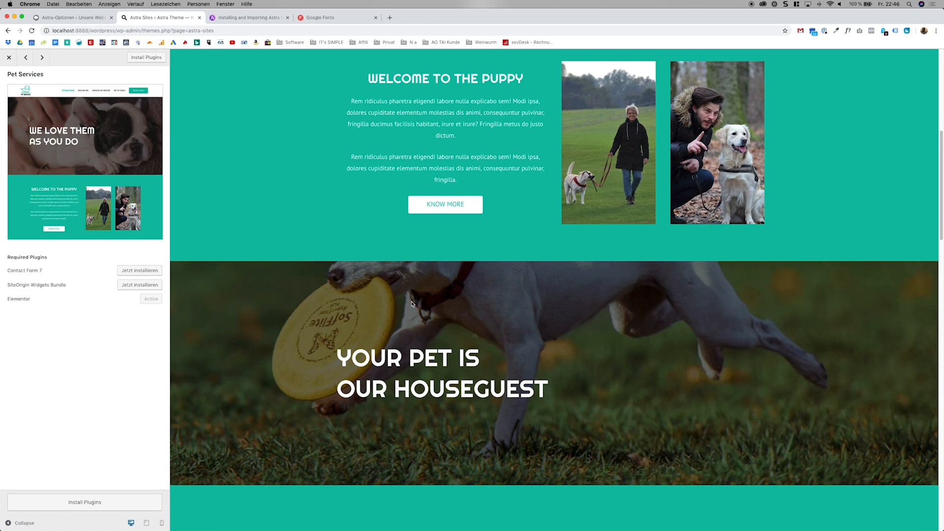
scroll(412, 303, up, 5)
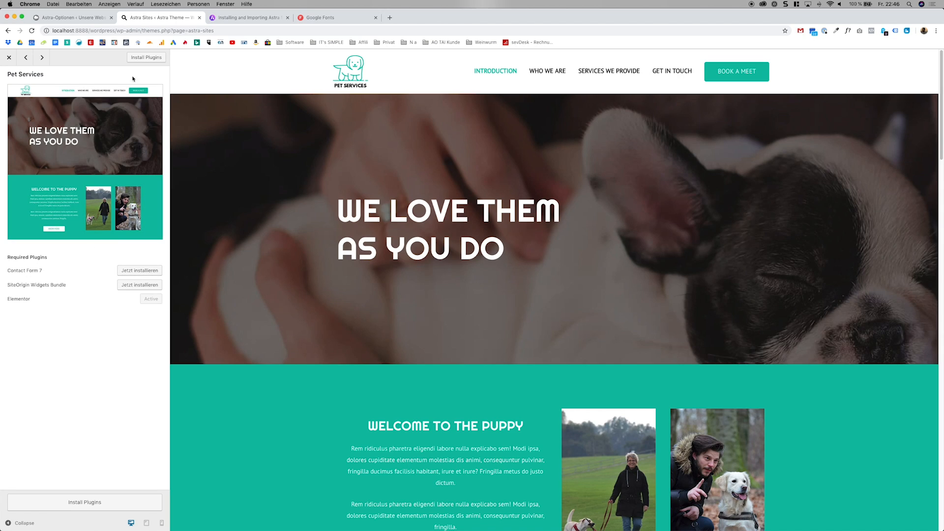
click(140, 58)
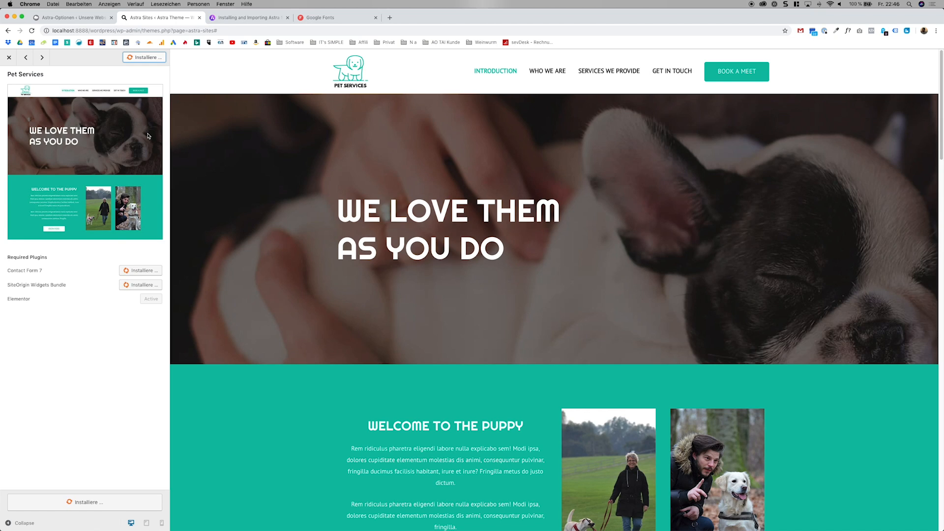
scroll(392, 315, down, 13)
scroll(392, 315, down, 15)
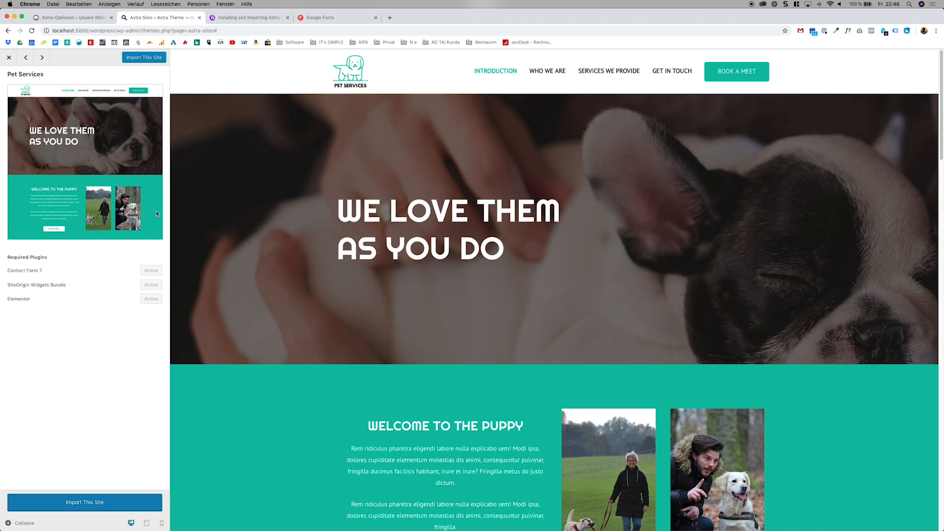
Import the Pet Services starter site and view the imported home page down to its footer.
click(144, 58)
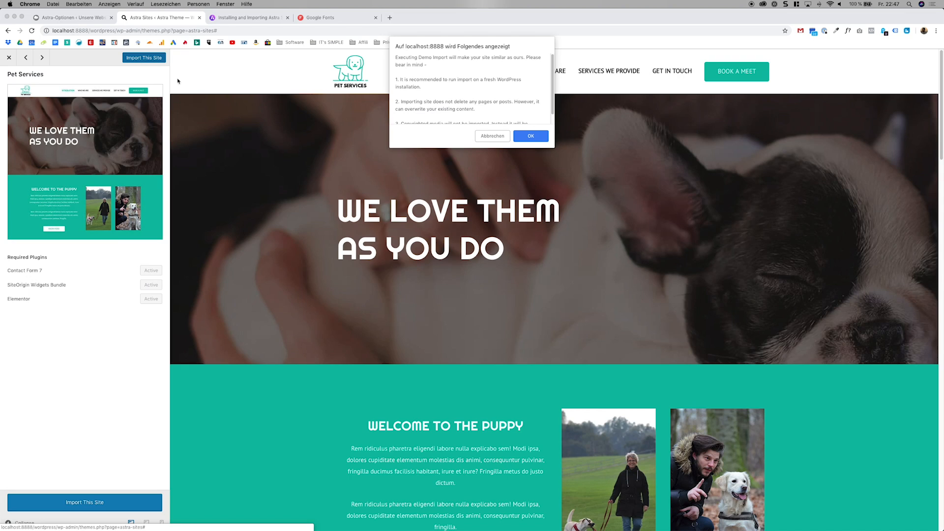
click(546, 140)
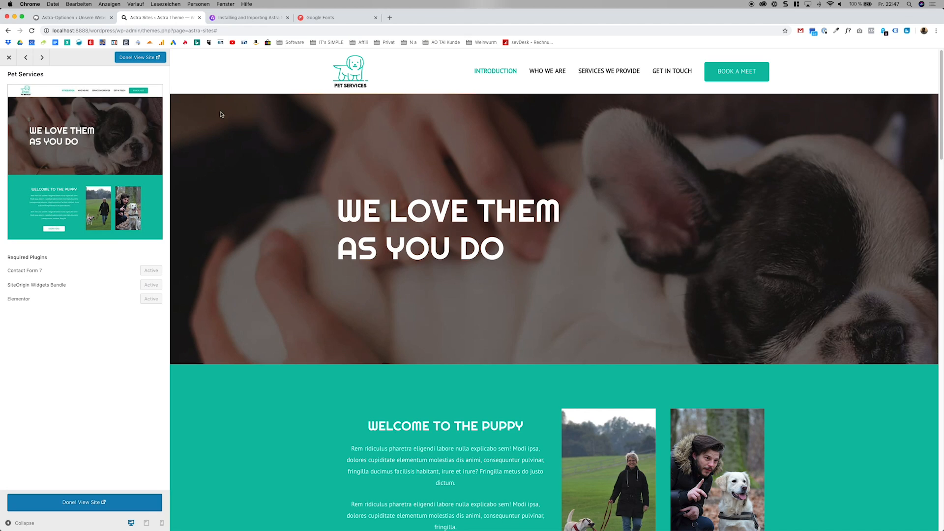
click(153, 58)
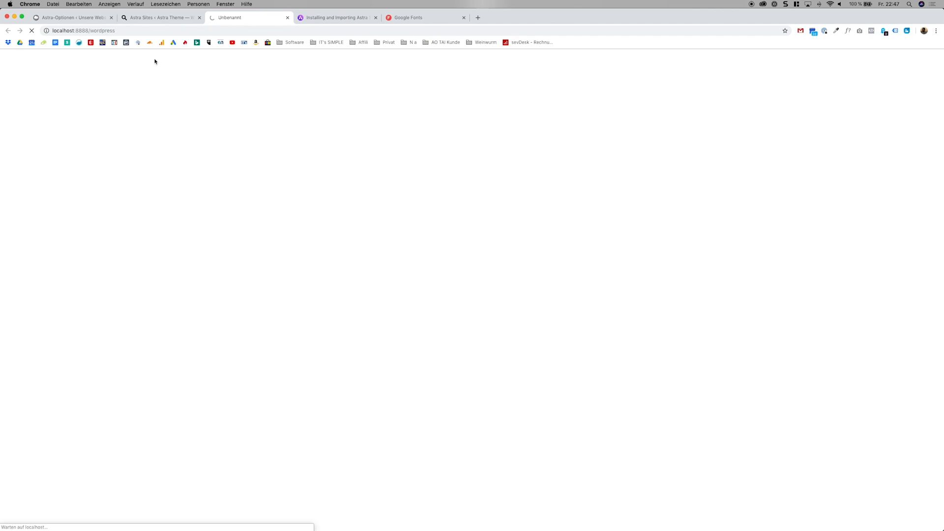
scroll(367, 213, down, 15)
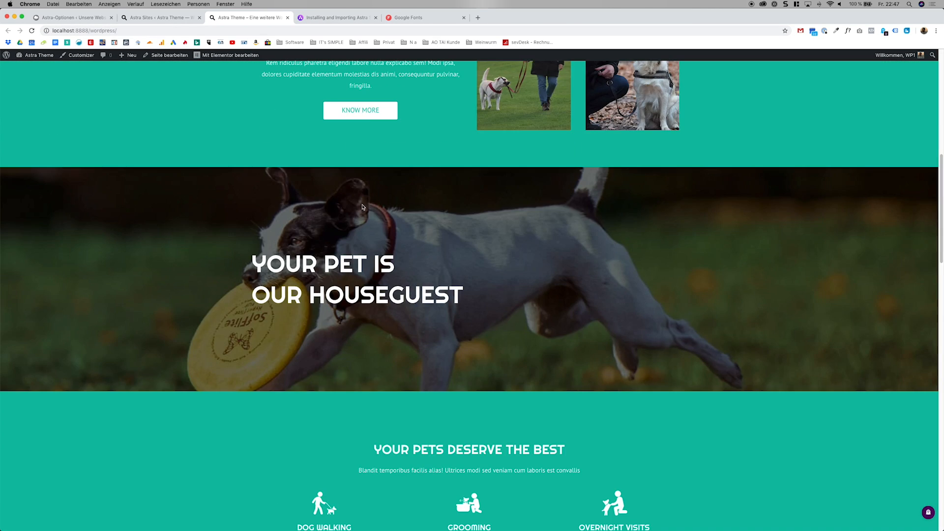
scroll(367, 213, down, 15)
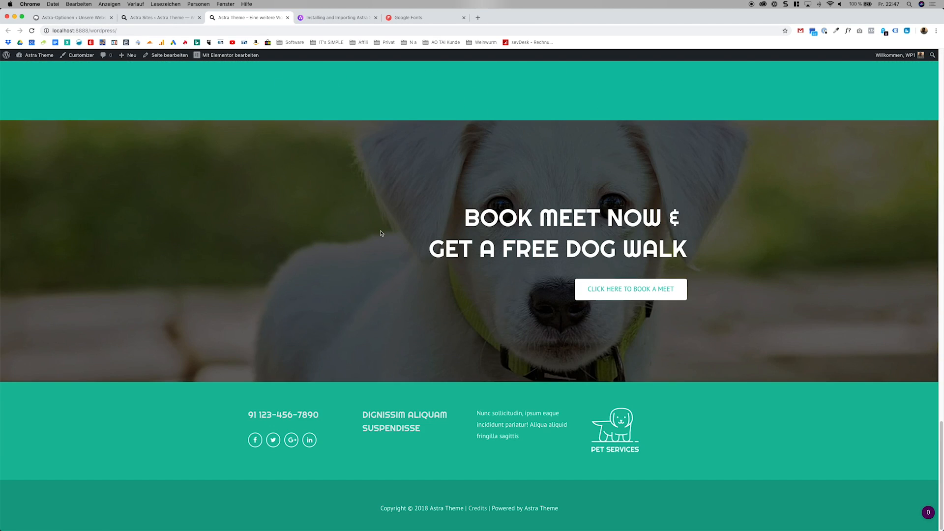
scroll(390, 277, up, 20)
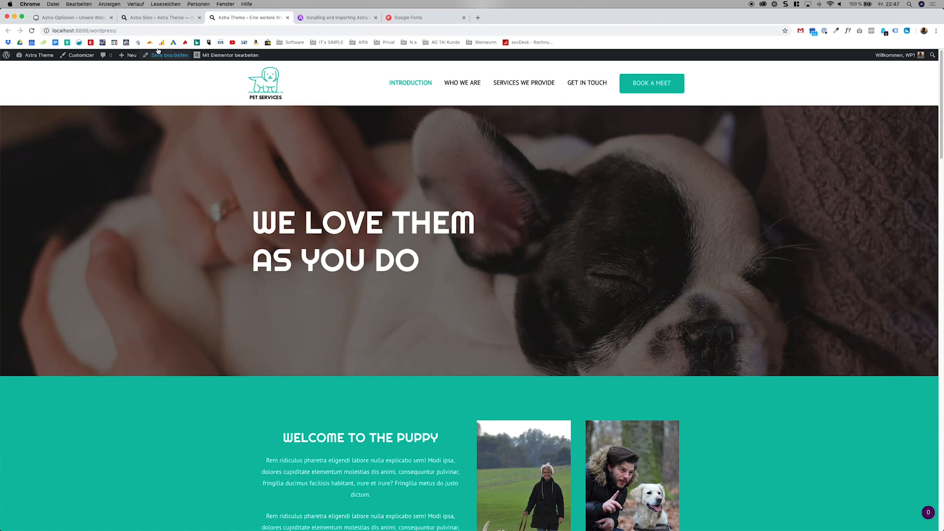
Go to the WordPress dashboard, close the superfluous browser tab and open the list of all pages.
click(29, 68)
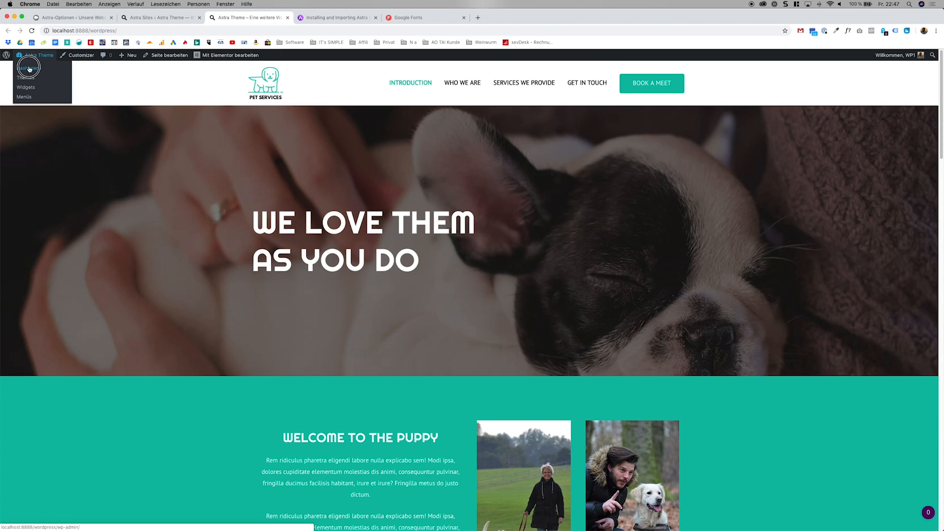
click(199, 17)
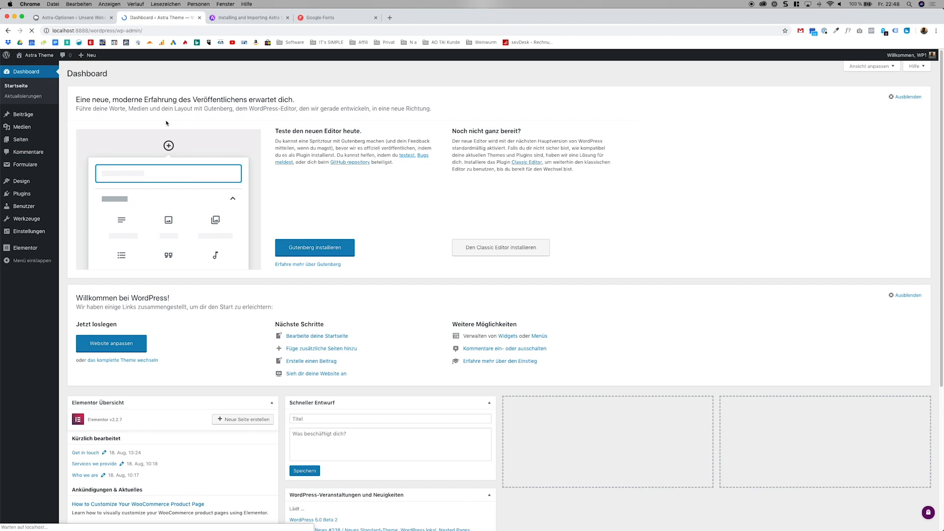
click(45, 140)
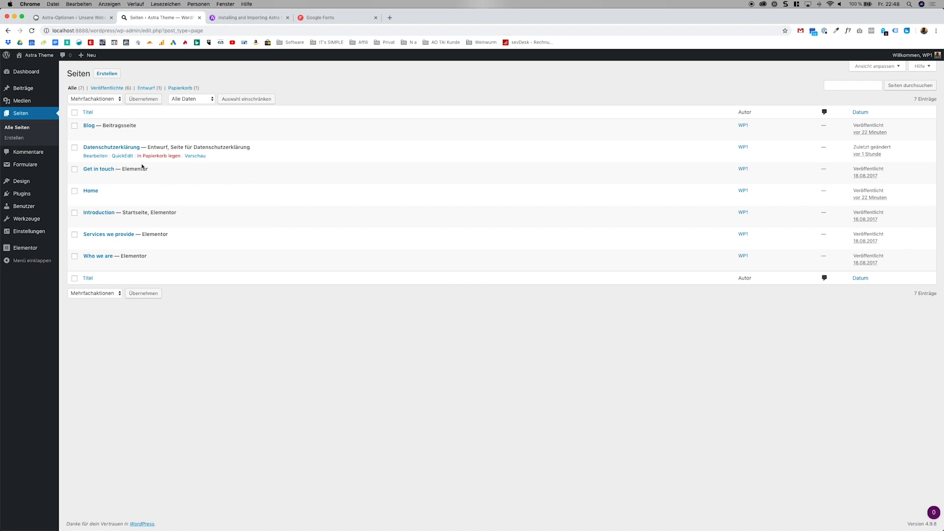
Create a new page titled "Impressum" and publish it.
click(107, 73)
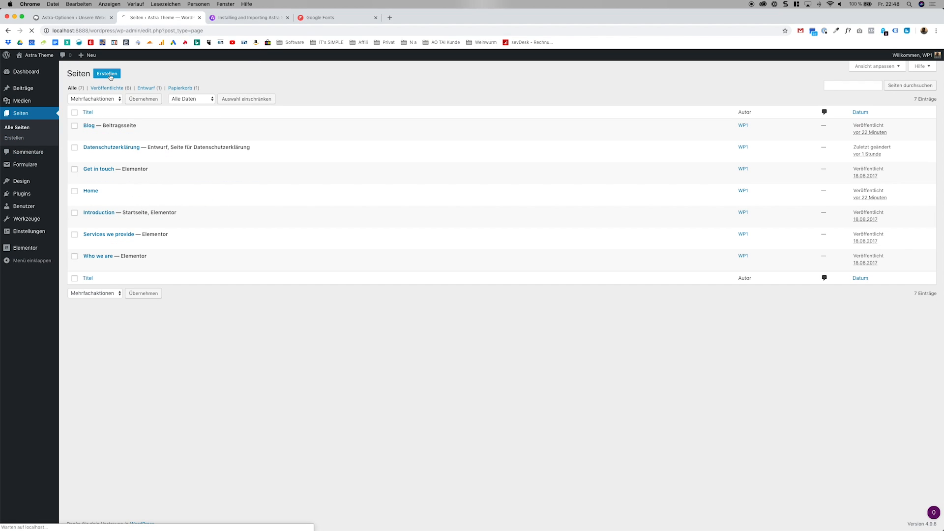
text(Impre)
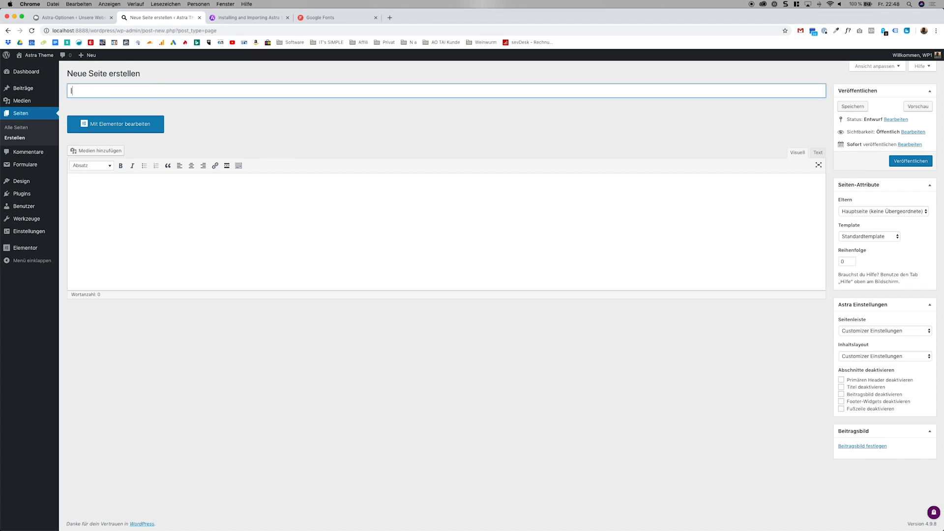
text(ssum)
click(898, 162)
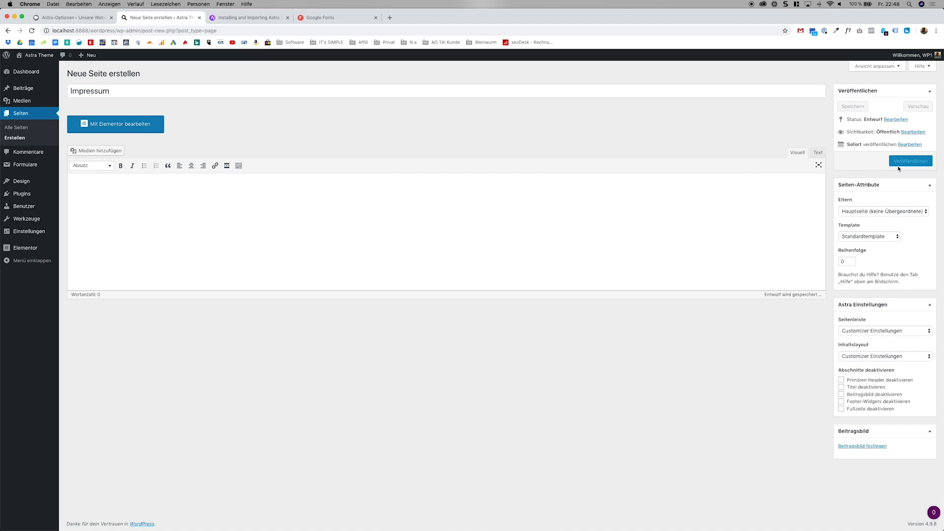
click(901, 171)
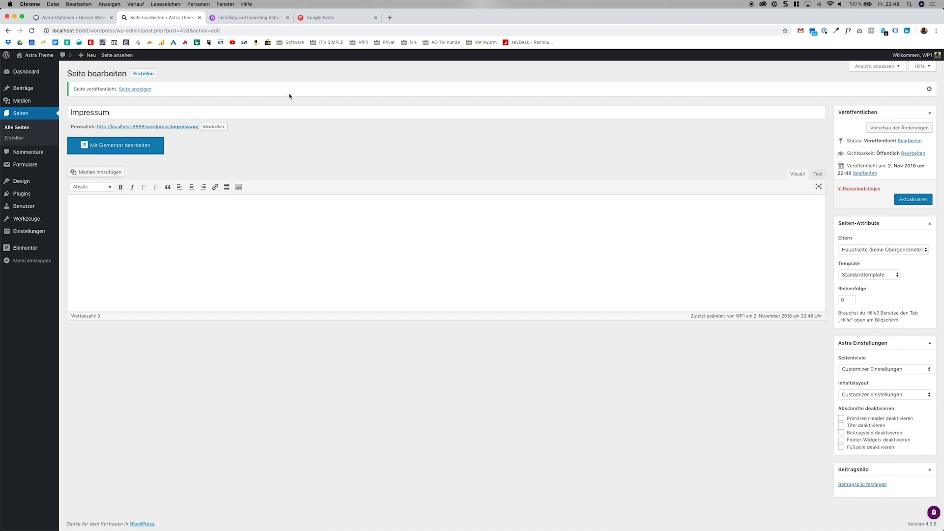
Visit the live website and examine the home page and its footer area.
click(39, 55)
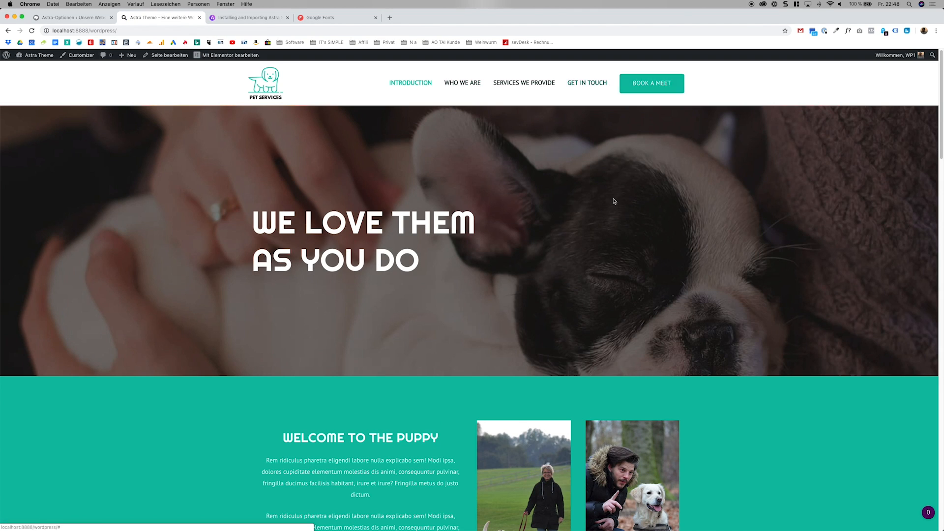
scroll(613, 201, down, 20)
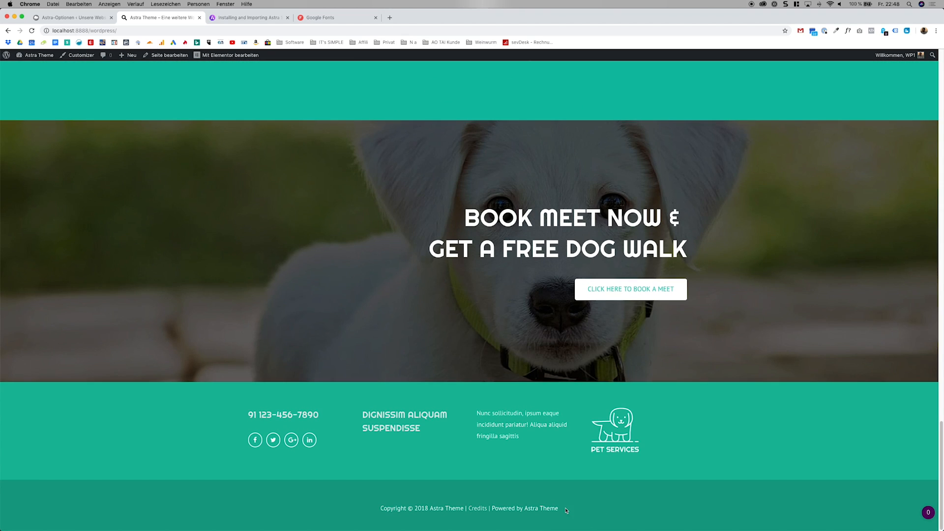
scroll(400, 222, up, 5)
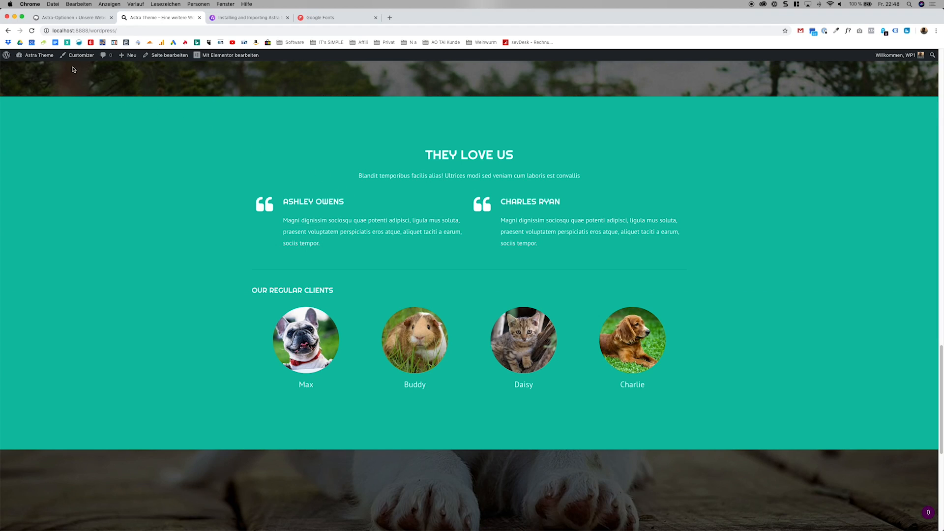
Go to the WordPress dashboard and open the management page for the site's menus.
click(38, 69)
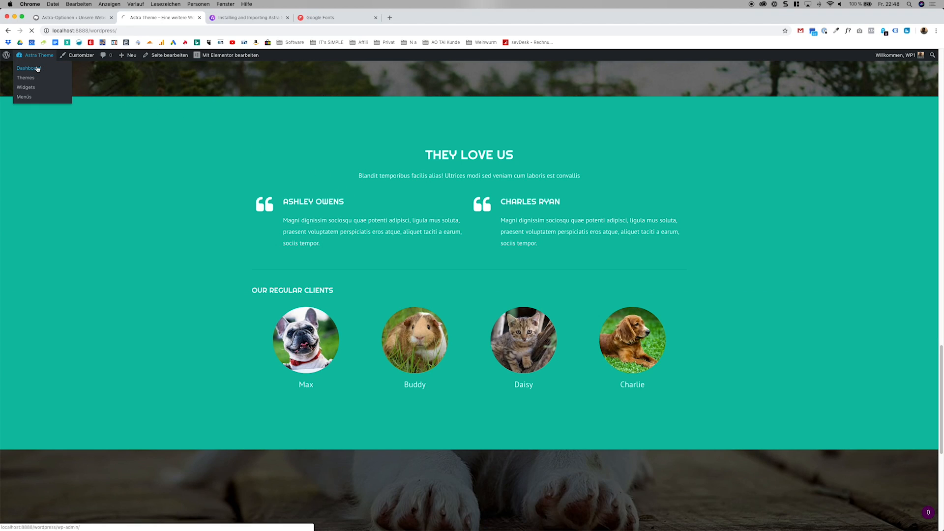
mouse_move(45, 185)
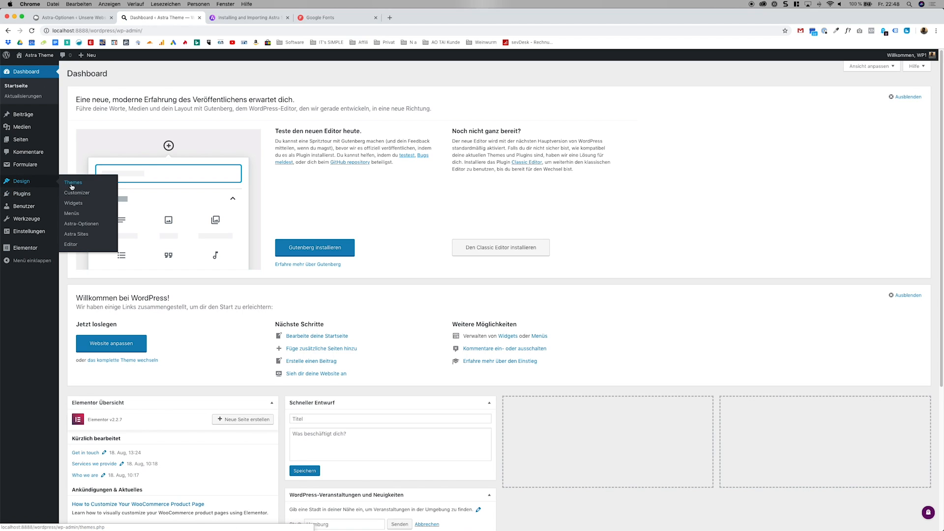
click(72, 213)
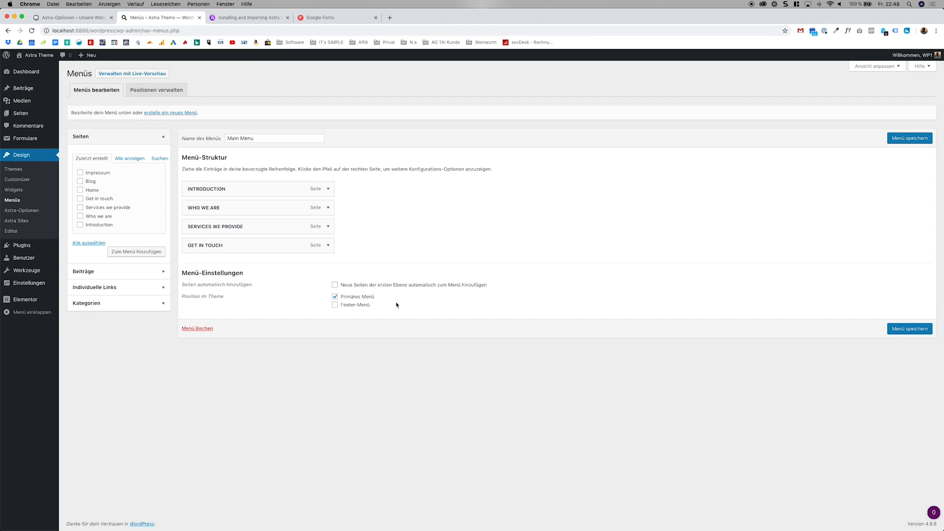
Unassign the Main Menu from the "Primäres Menü" theme position and save the menu.
drag(379, 306, 222, 288)
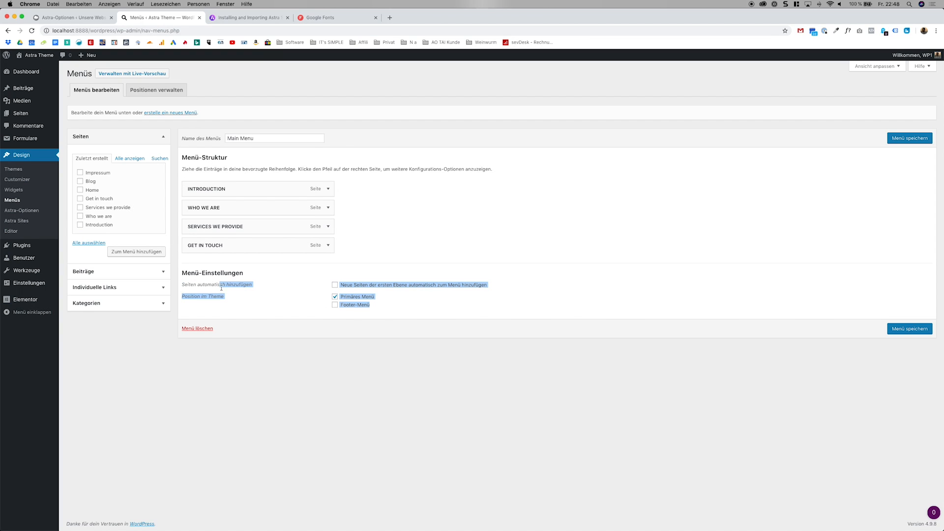
click(248, 300)
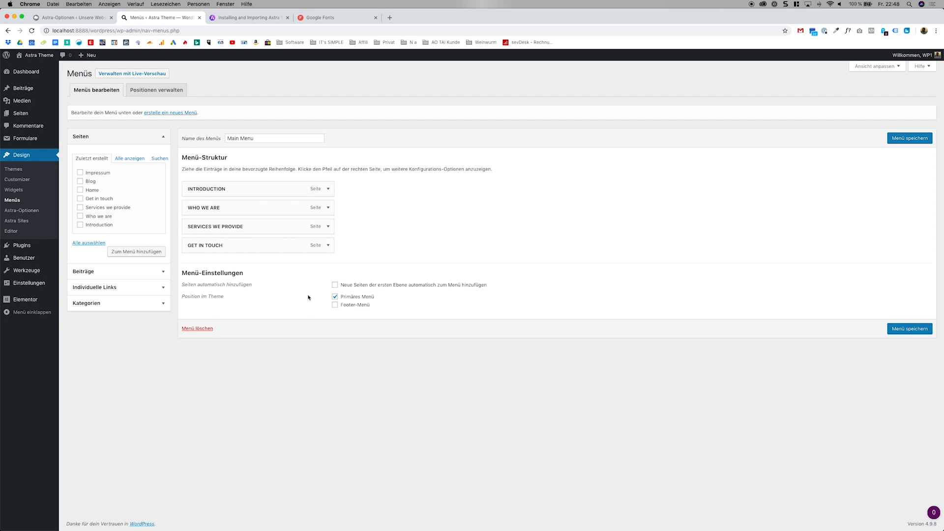
click(334, 298)
click(920, 331)
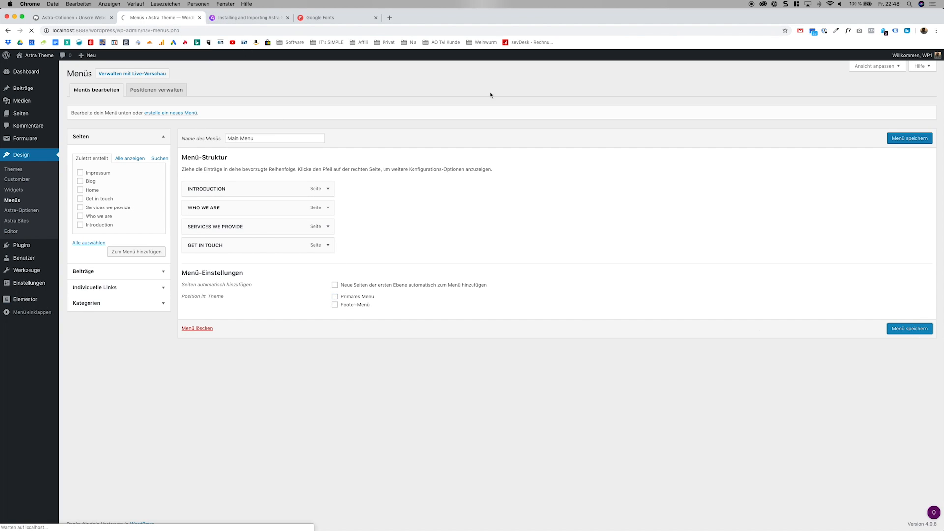
Open the live website in a new browser tab and examine its header navigation and footer.
right_click(49, 55)
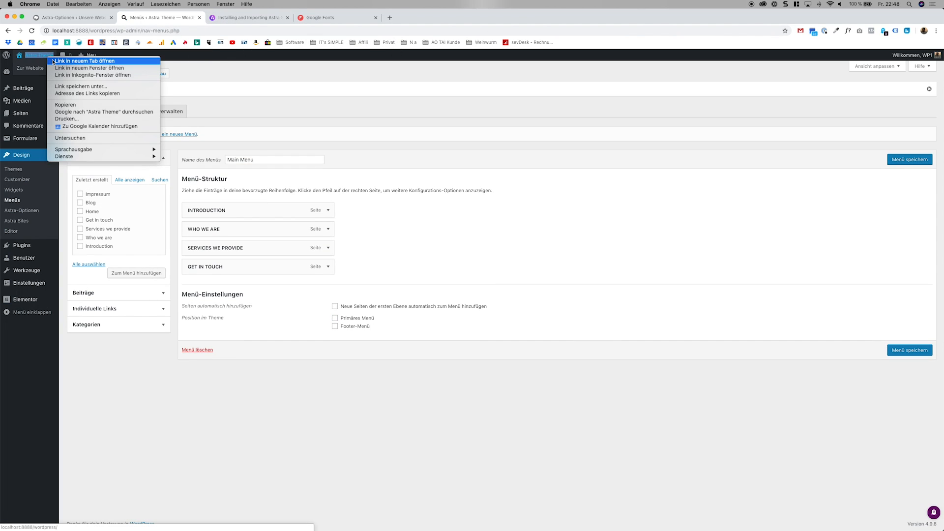
click(73, 61)
click(247, 18)
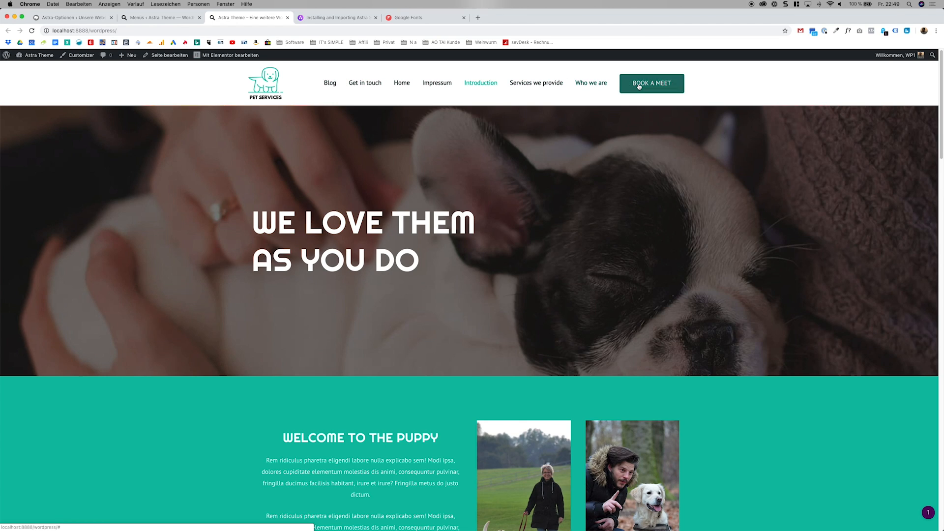
scroll(640, 86, down, 20)
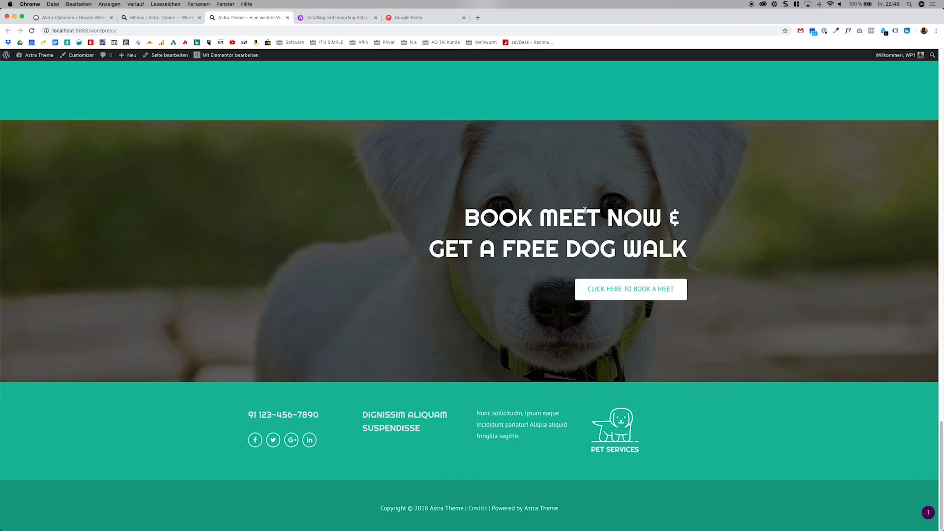
scroll(587, 216, up, 20)
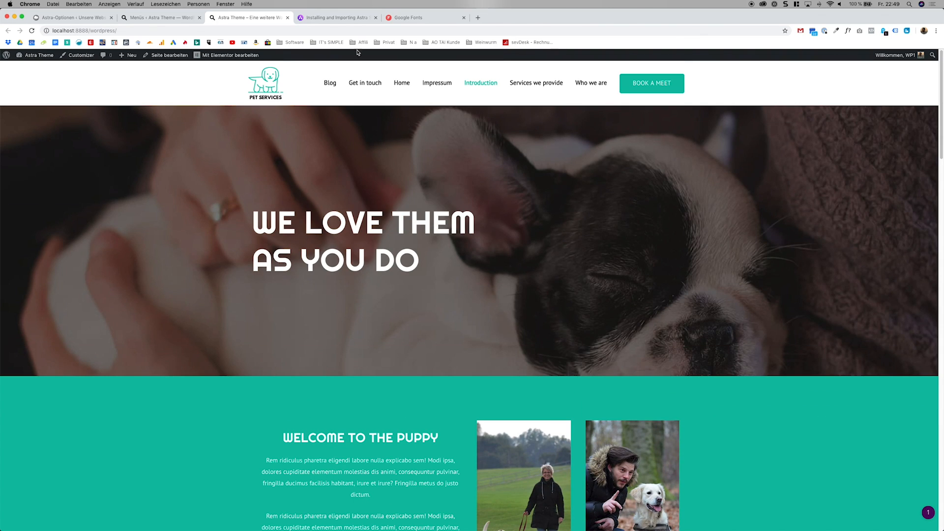
Assign the Main Menu to the "Primäres Menü" position again and compare it with the website's header navigation.
click(183, 19)
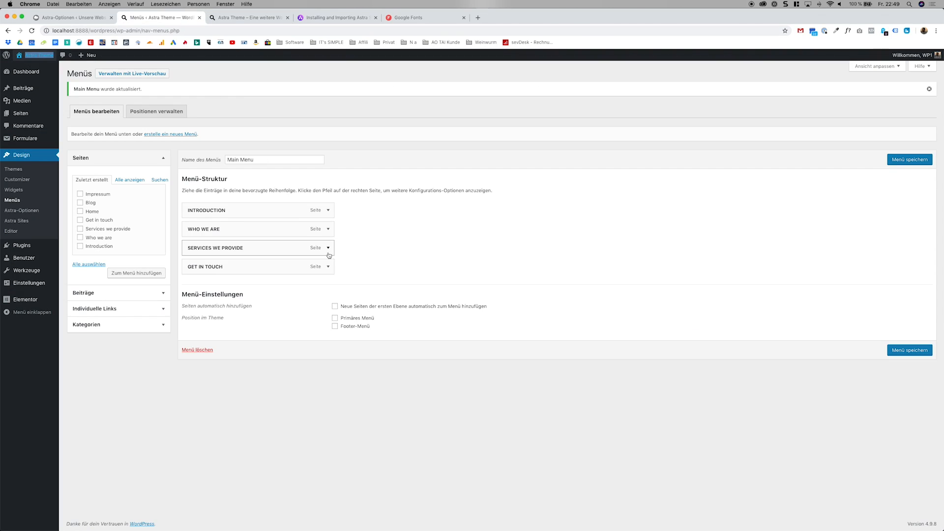
click(358, 318)
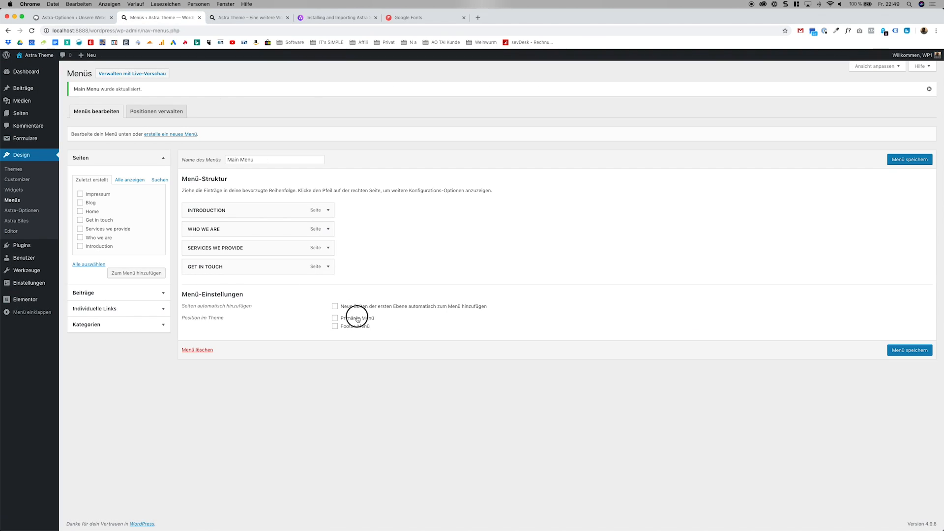
click(255, 20)
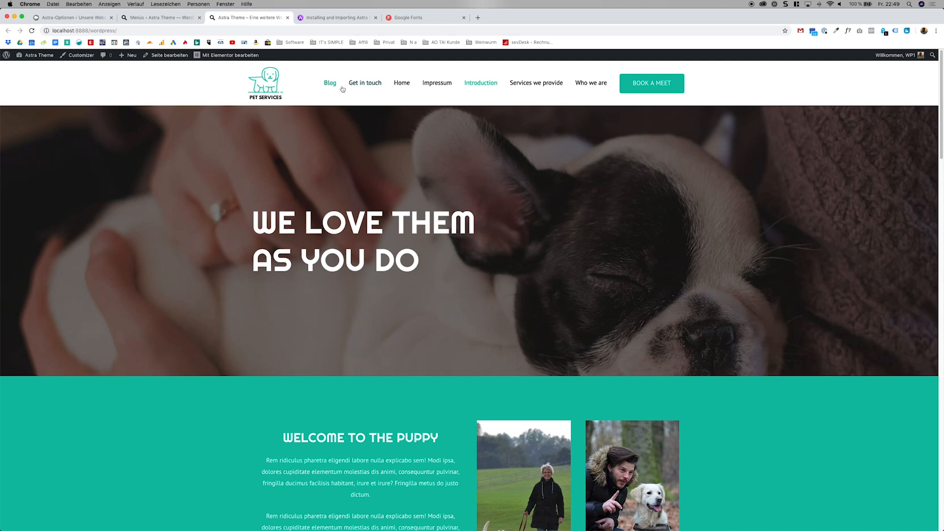
click(169, 21)
Add the Blog and Home pages to the Main Menu and save the menu.
click(91, 203)
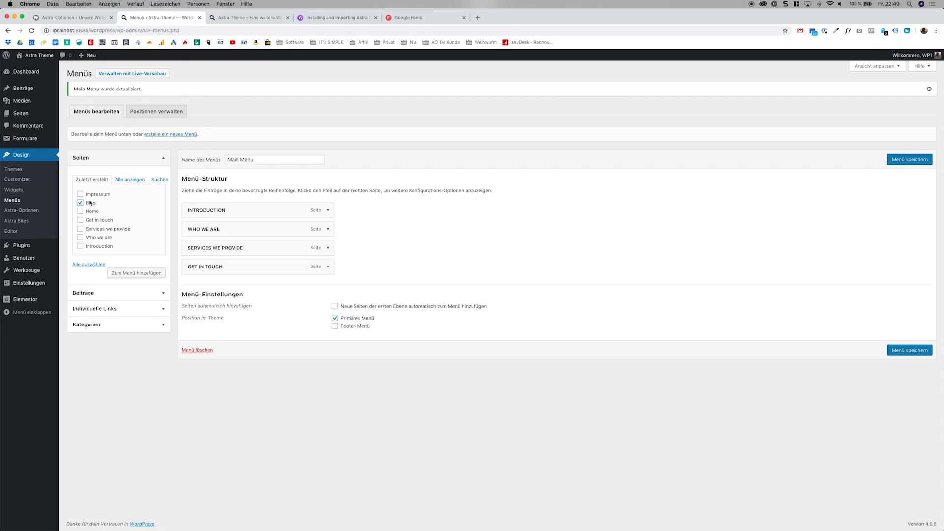
click(156, 274)
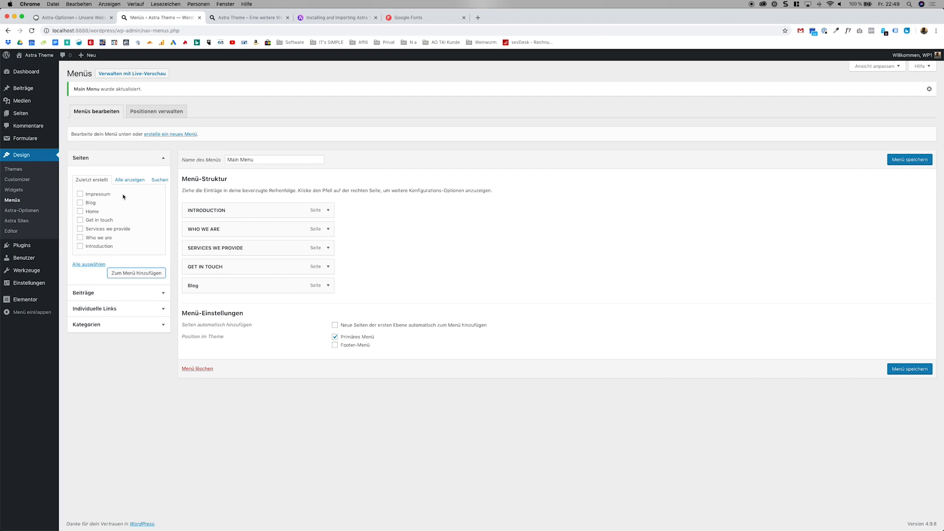
click(91, 212)
click(144, 273)
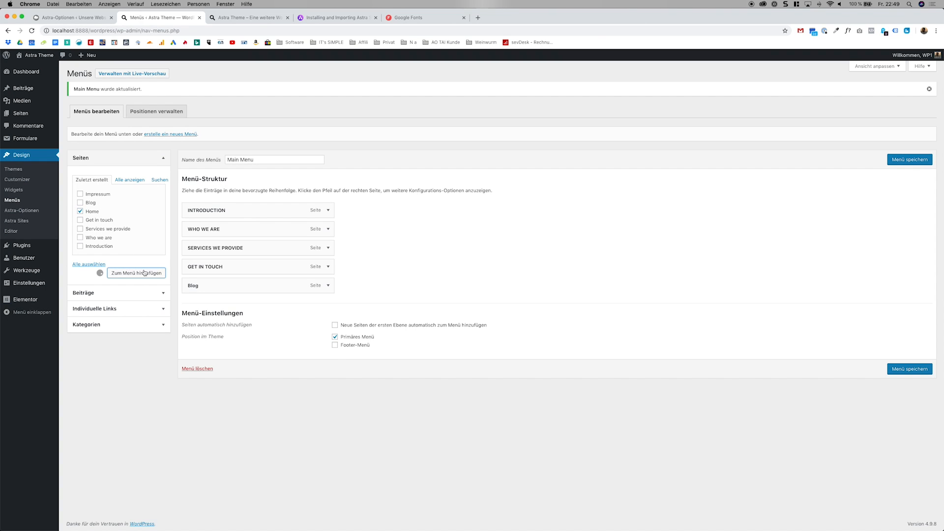
click(908, 387)
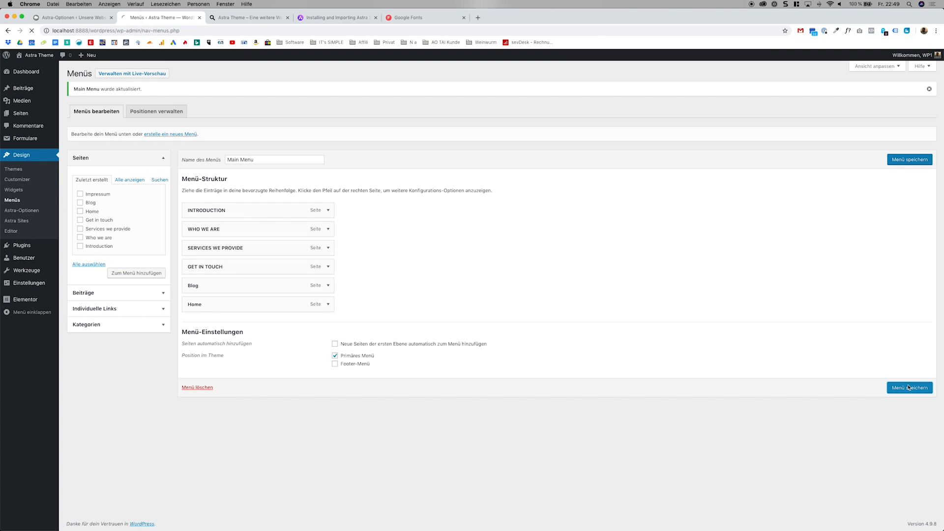
Reload the live website and examine its header navigation and the contents of the Home and Blog pages.
click(243, 19)
click(31, 31)
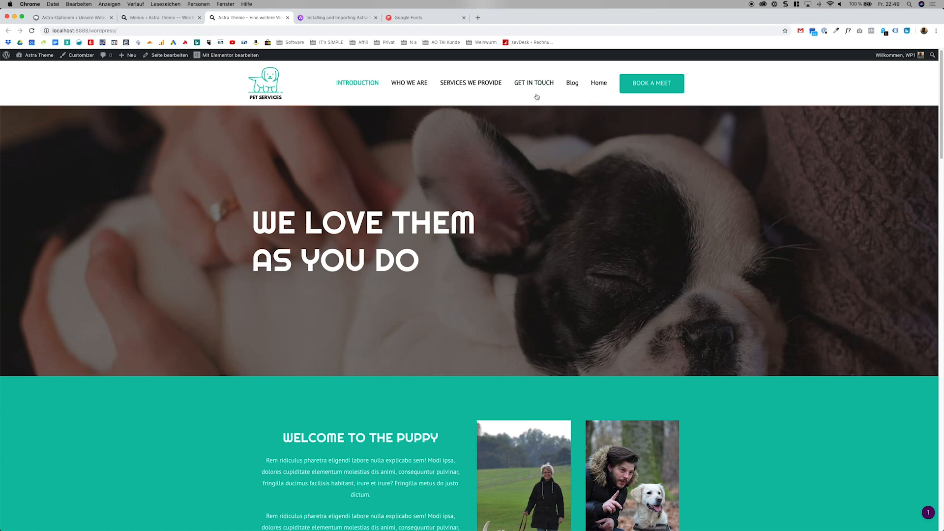
click(596, 87)
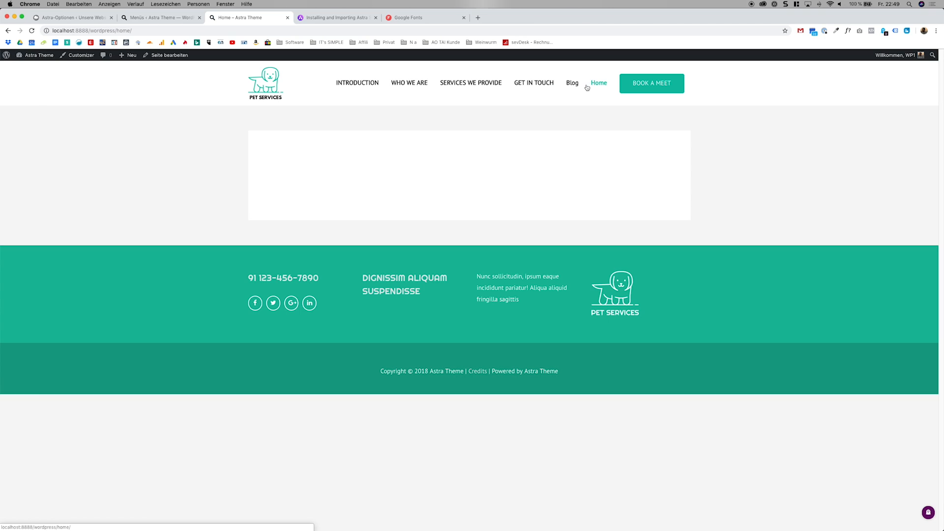
click(572, 85)
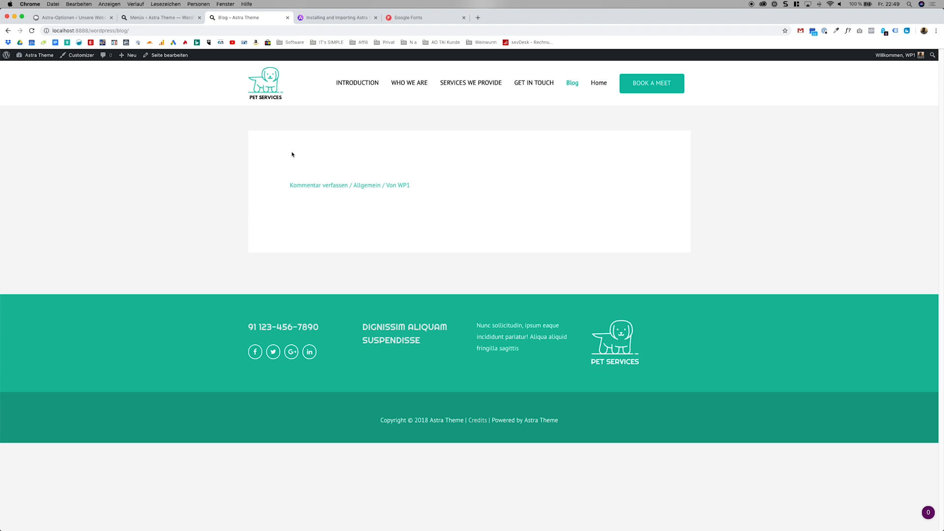
drag(290, 154, 468, 230)
click(403, 227)
drag(403, 227, 284, 164)
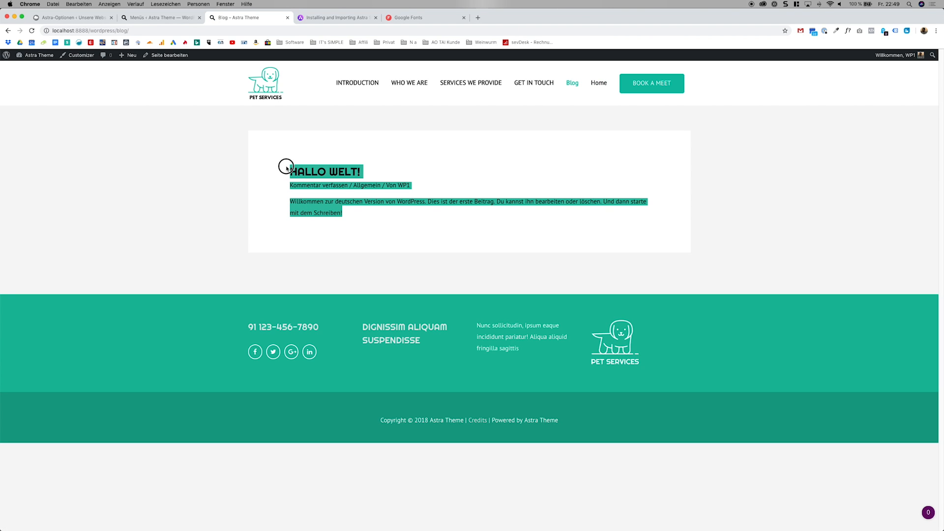
click(301, 138)
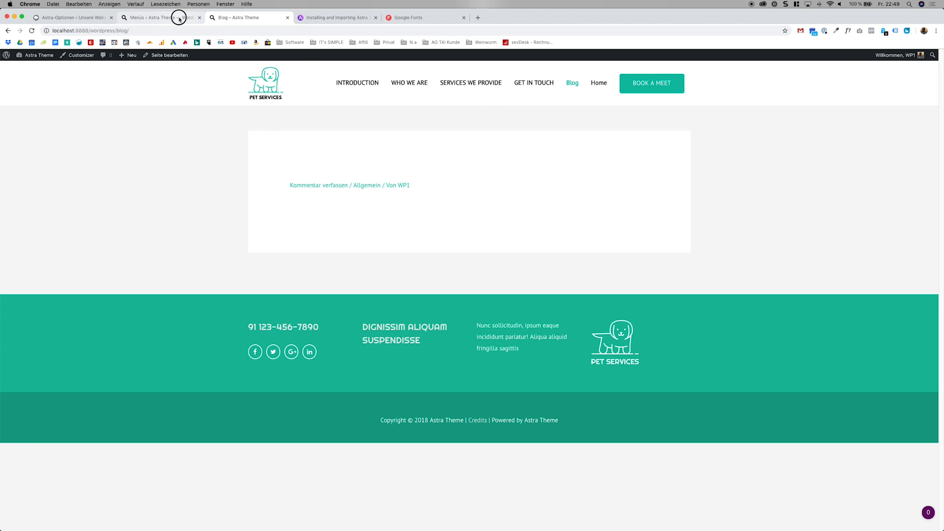
Remove the Home and Blog entries from the Main Menu and save the menu.
click(179, 18)
click(327, 305)
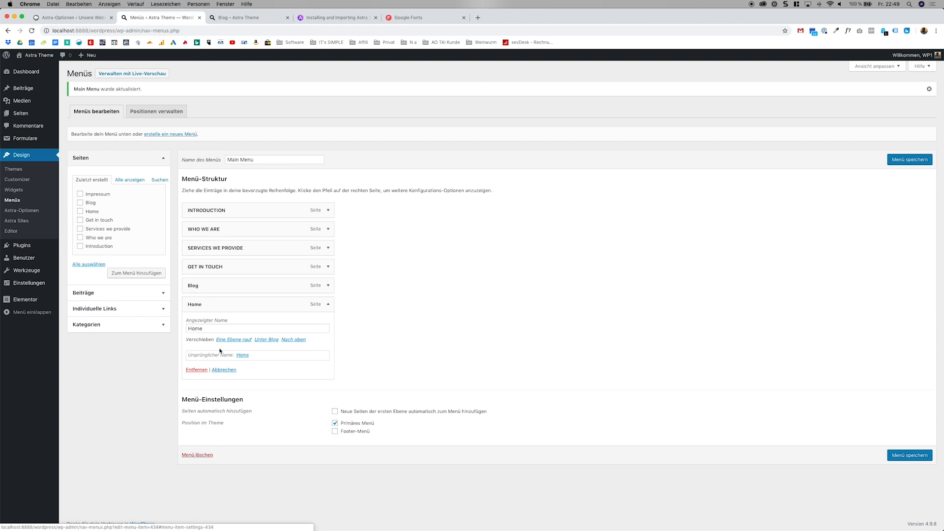
click(191, 354)
click(197, 358)
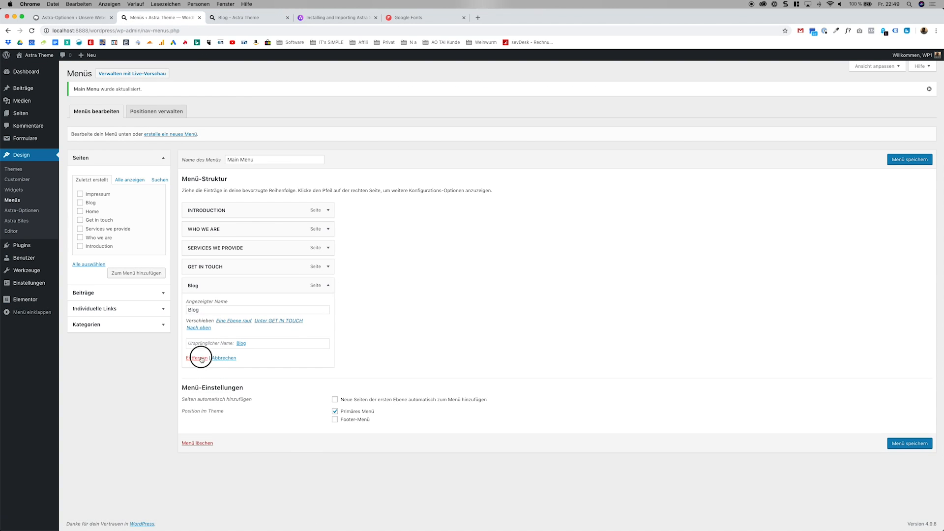
click(903, 161)
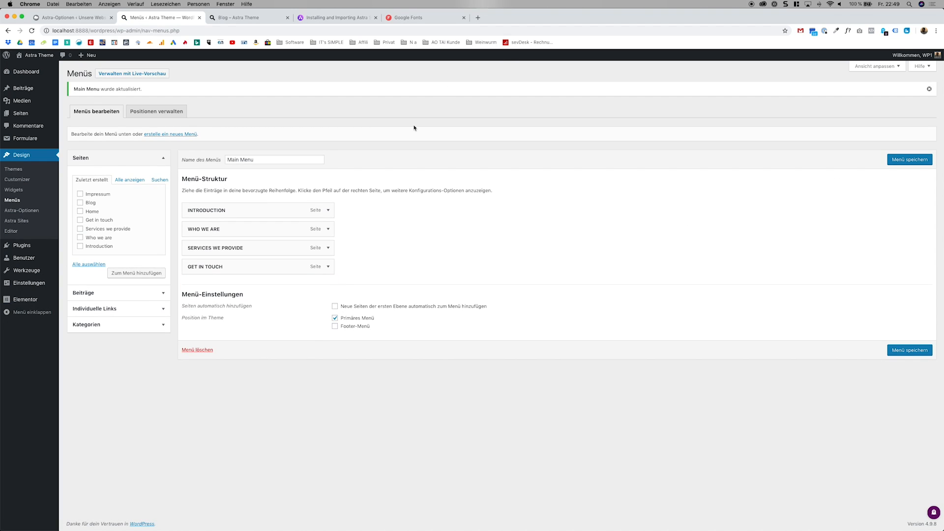
Create a new menu named "Footer Menü".
click(168, 134)
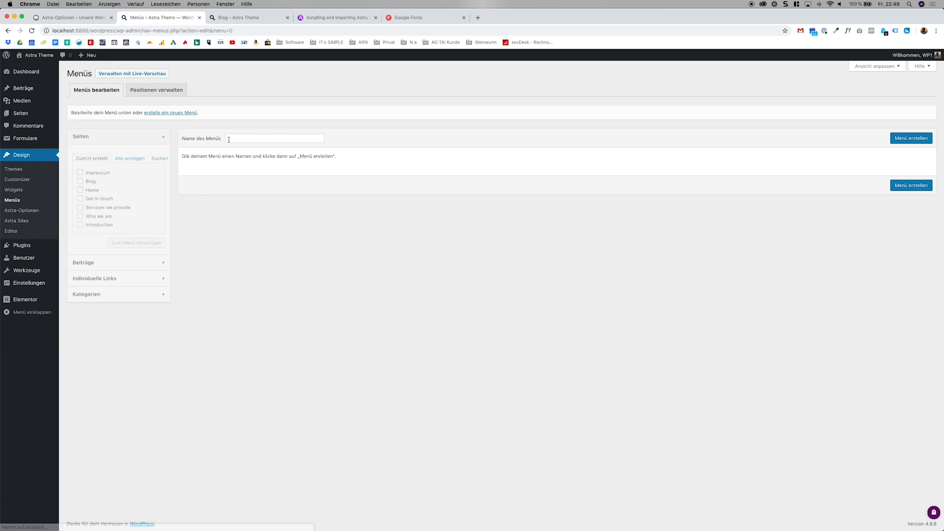
click(237, 141)
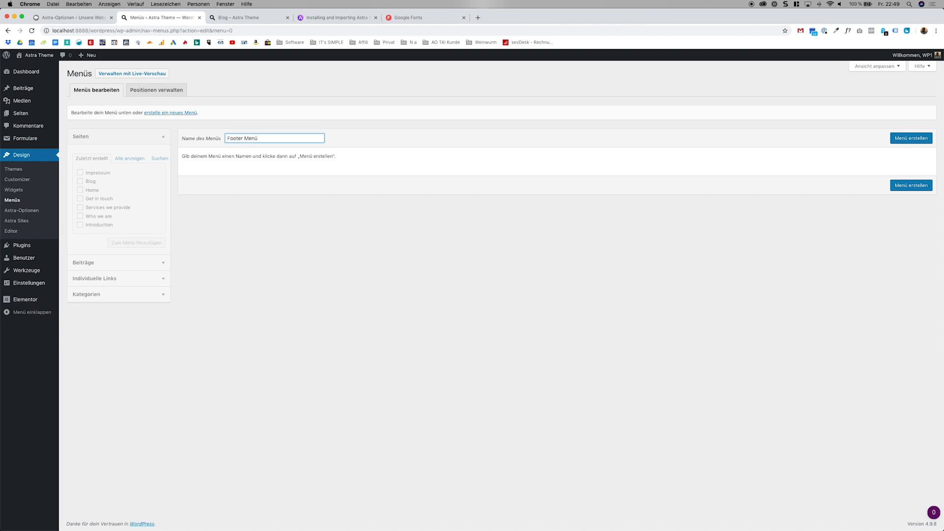
click(896, 139)
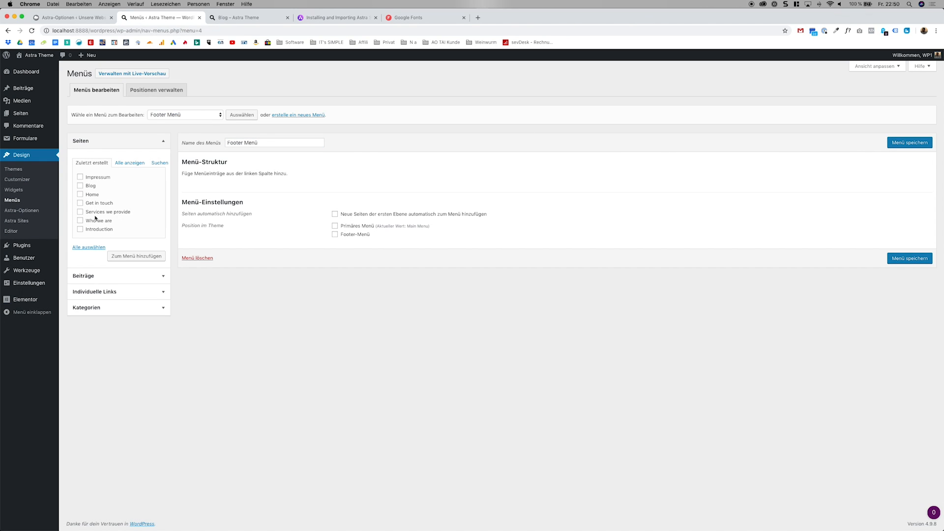
Mark the Impressum page for the footer menu and look through the complete list of available pages.
click(123, 164)
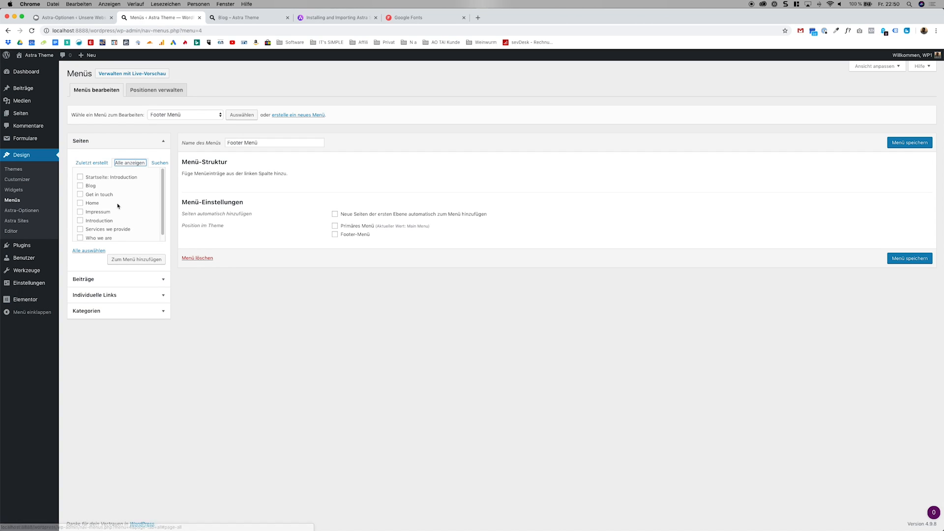
click(102, 211)
scroll(103, 212, down, 1)
scroll(103, 211, down, 1)
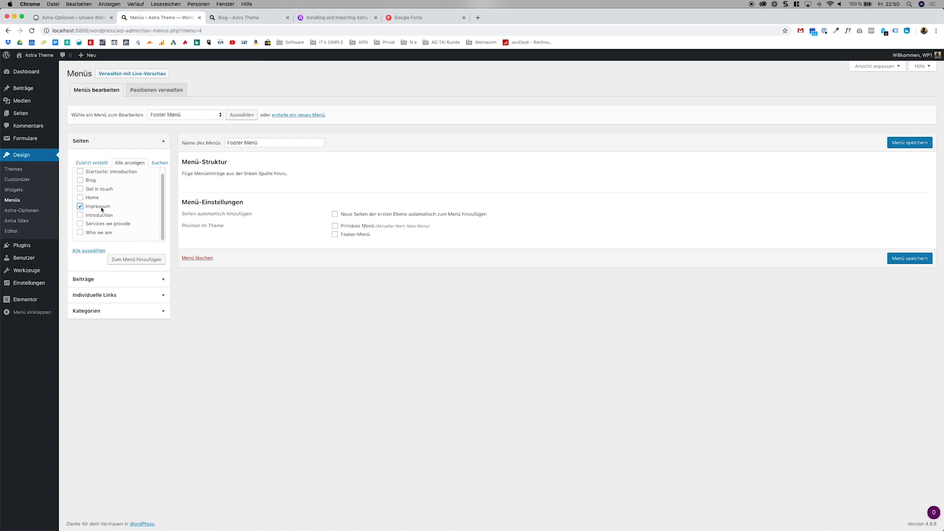
scroll(129, 210, up, 1)
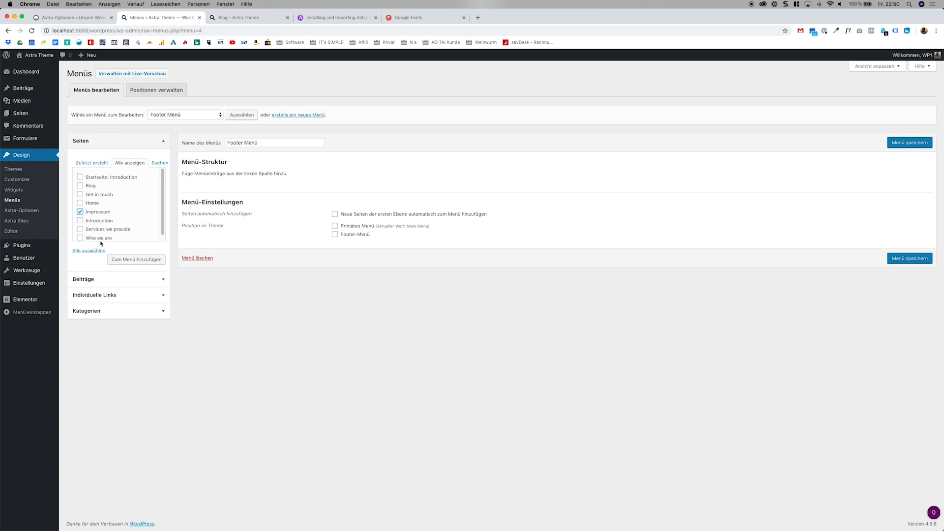
scroll(149, 203, down, 1)
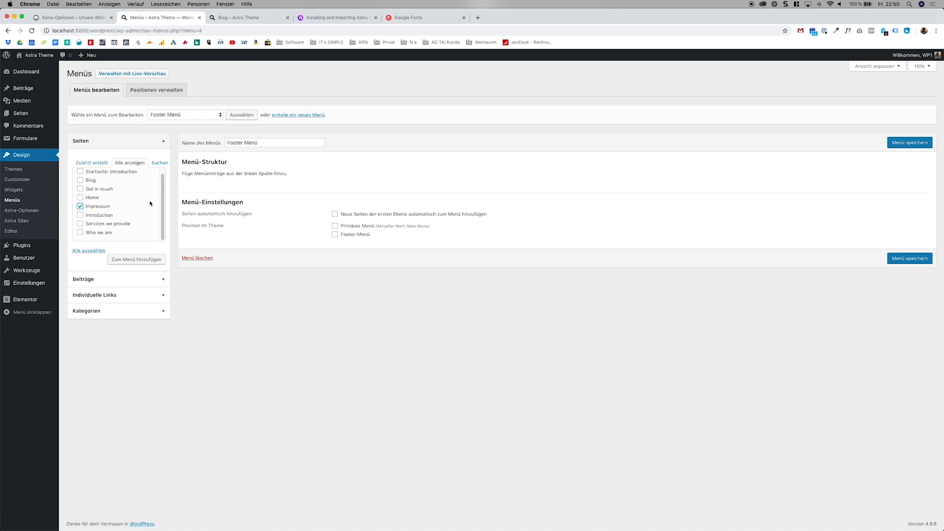
scroll(150, 203, up, 1)
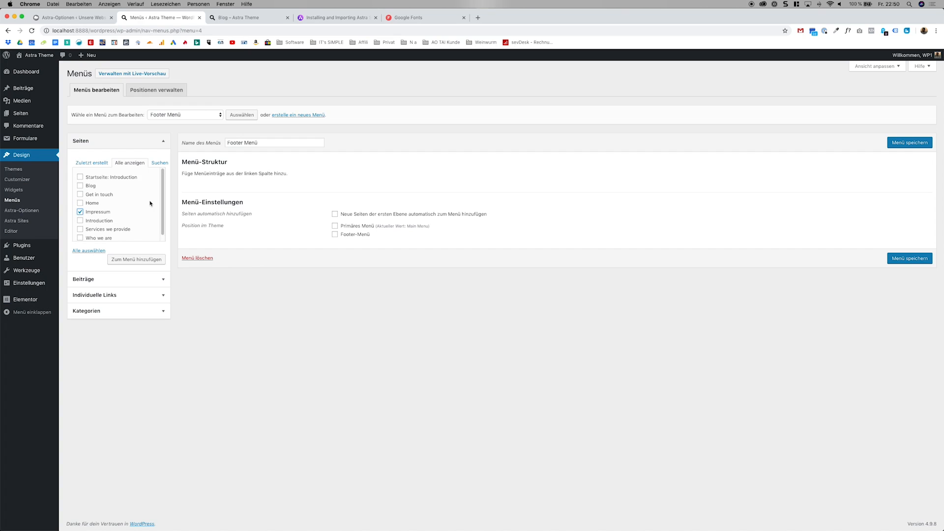
Open the Datenschutzerklärung draft from the list of all pages and publish it.
click(45, 117)
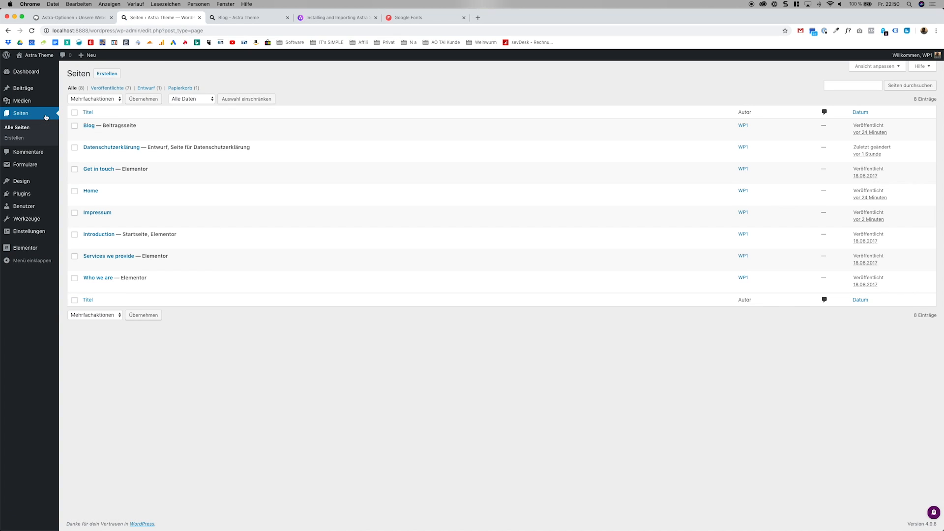
click(112, 147)
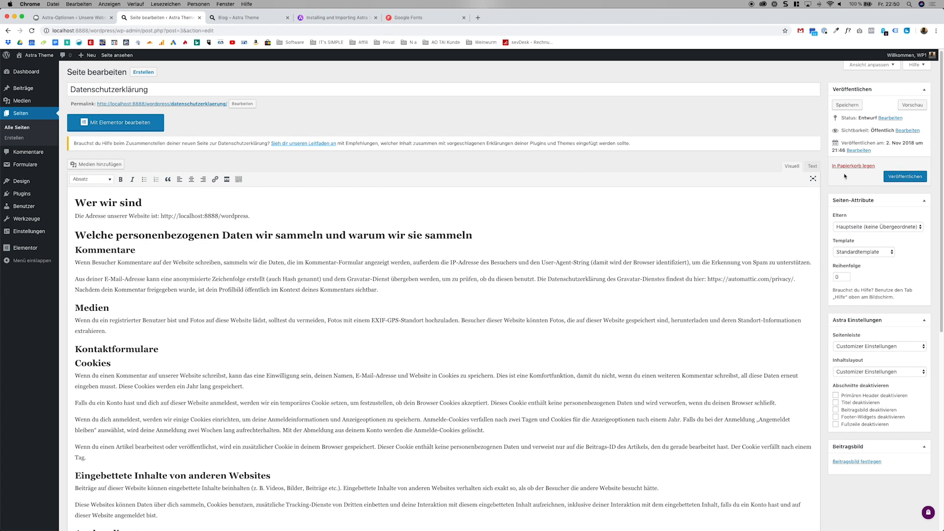
click(896, 176)
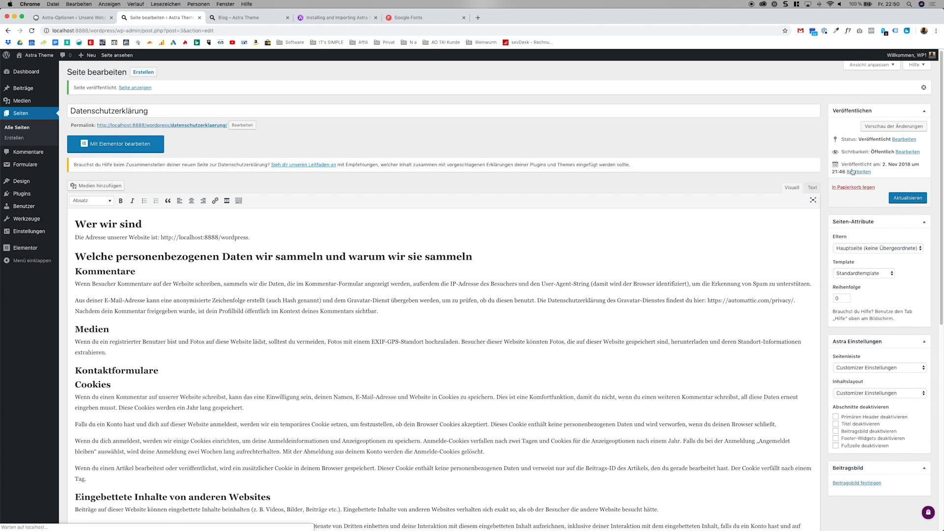
Open the site's menu editor and load the Main Menu to review its entries.
mouse_move(56, 184)
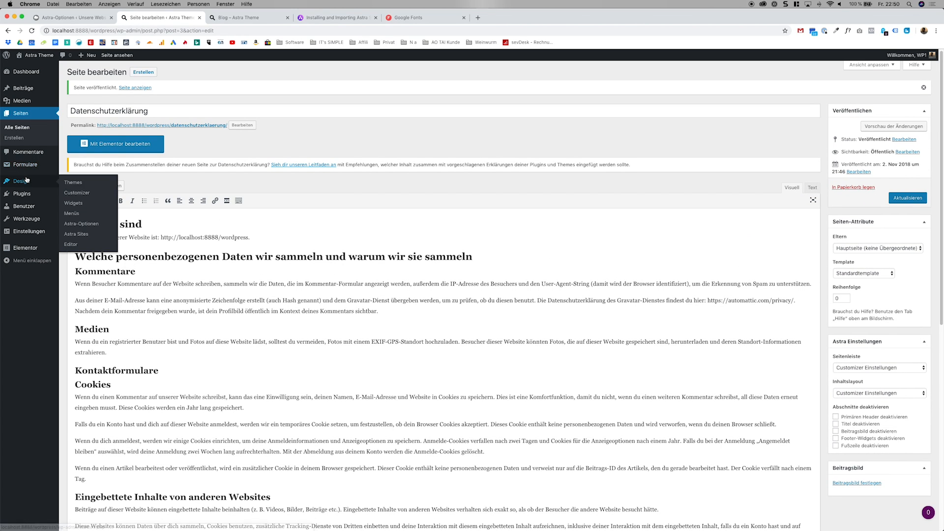
click(84, 215)
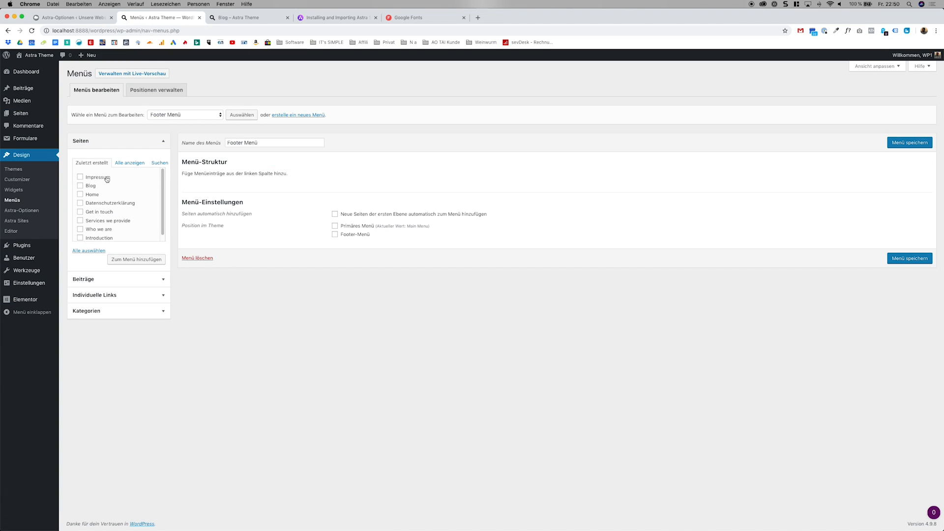
click(194, 117)
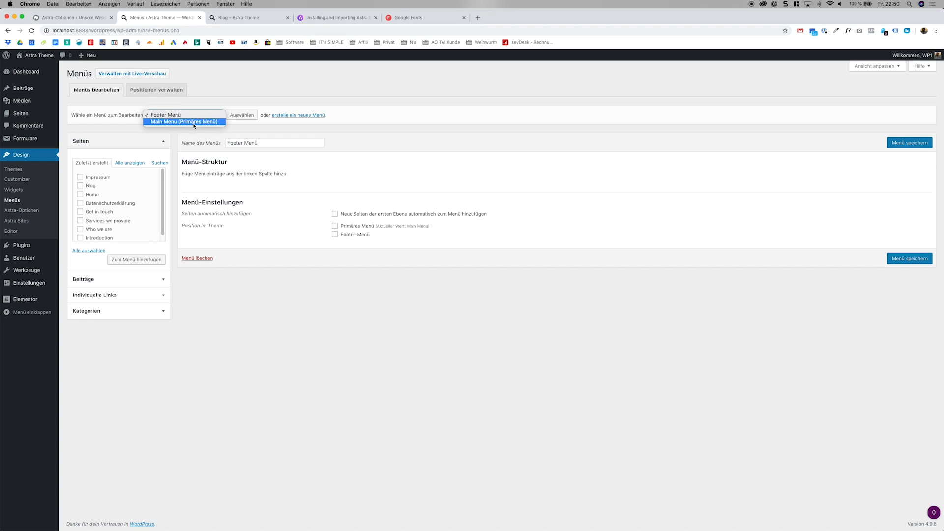
click(195, 122)
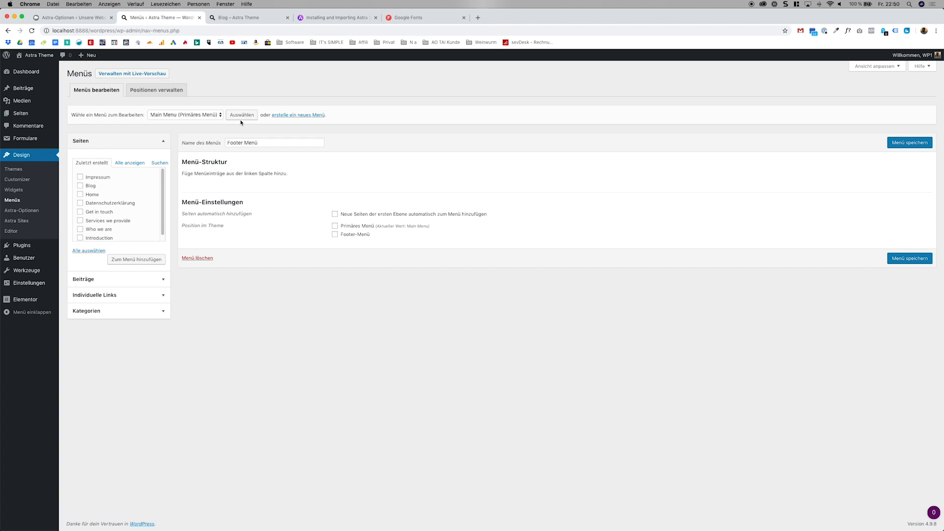
click(241, 116)
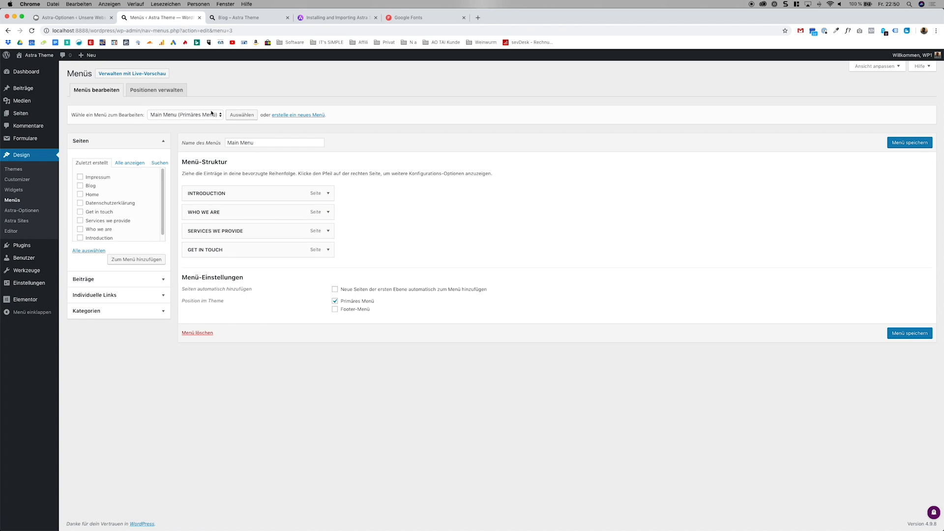
Load Footer Menü for editing and add the Impressum and Datenschutzerklärung pages to it.
click(210, 114)
click(179, 108)
click(241, 115)
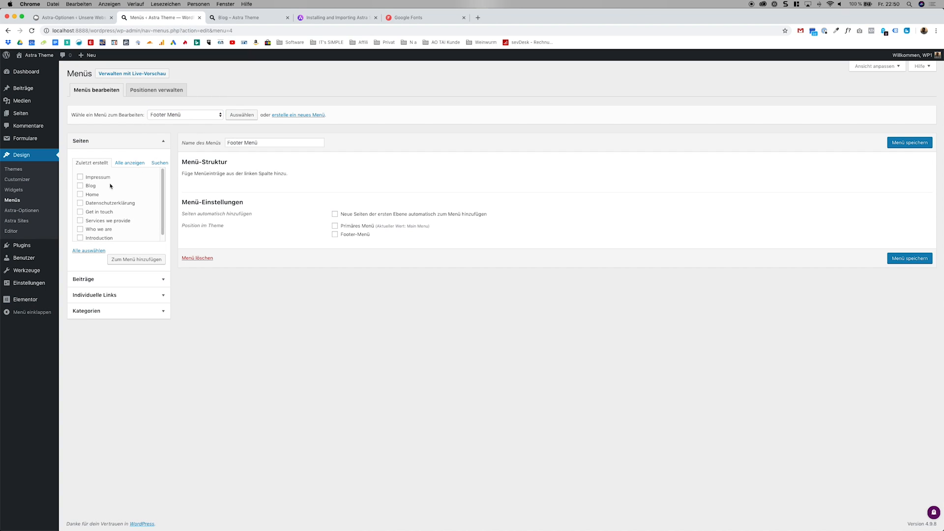
click(101, 178)
click(109, 203)
click(134, 257)
click(132, 147)
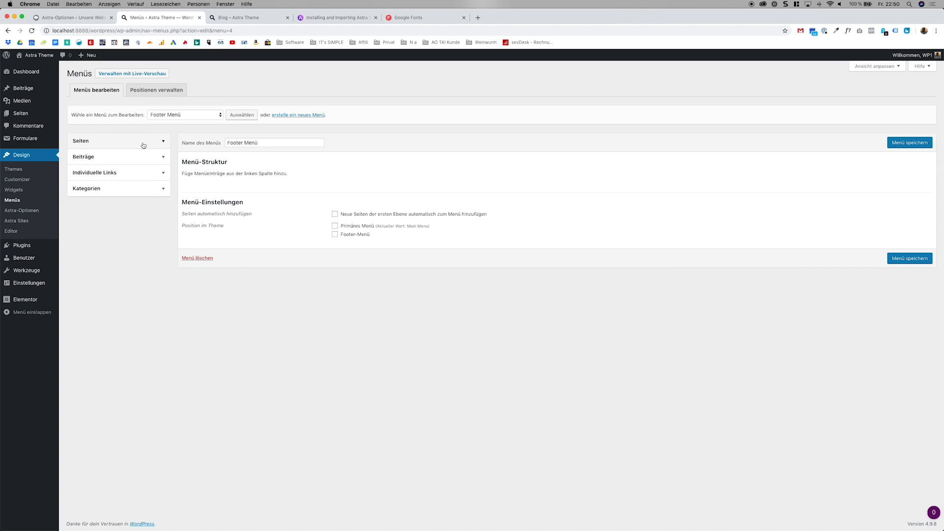
click(143, 146)
click(148, 260)
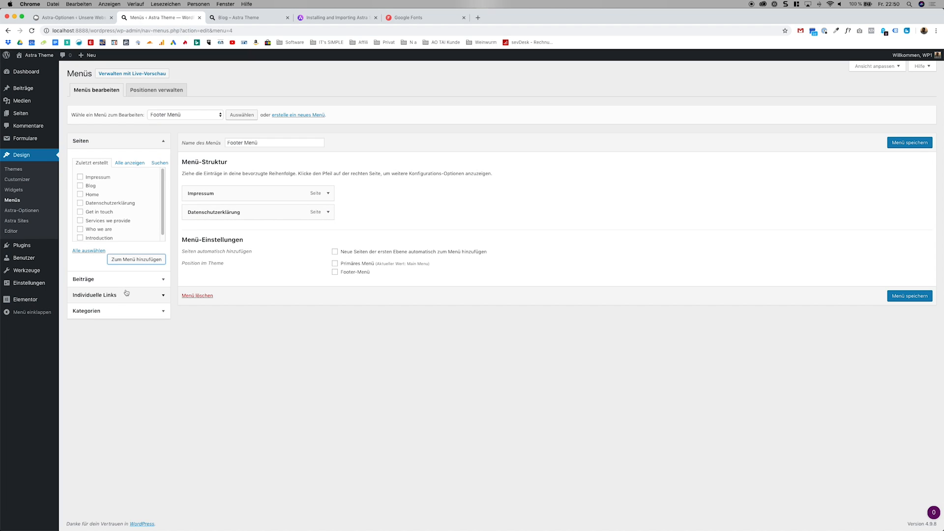
Try hiding the Seiten, Beiträge, Individuelle Links, Kategorien and Schlagwörter boxes through the menu editor's display options.
click(866, 67)
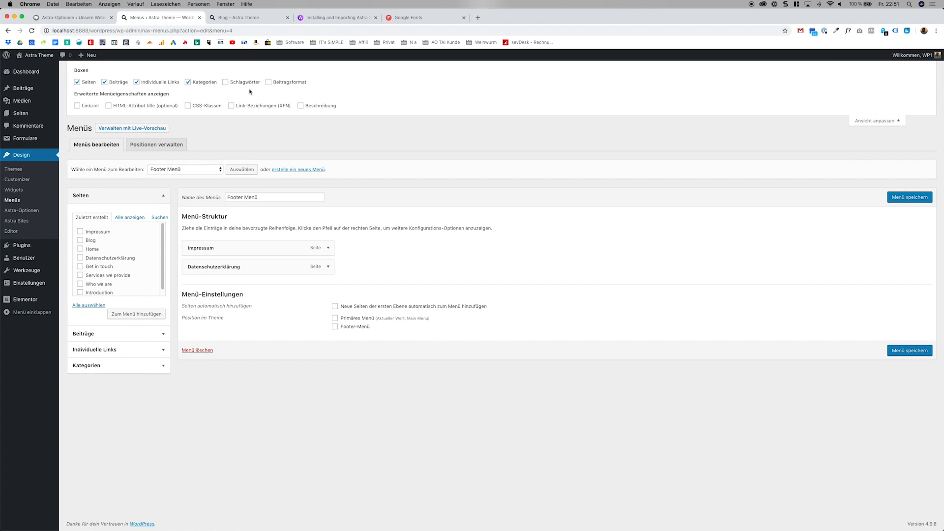
click(235, 83)
double_click(279, 83)
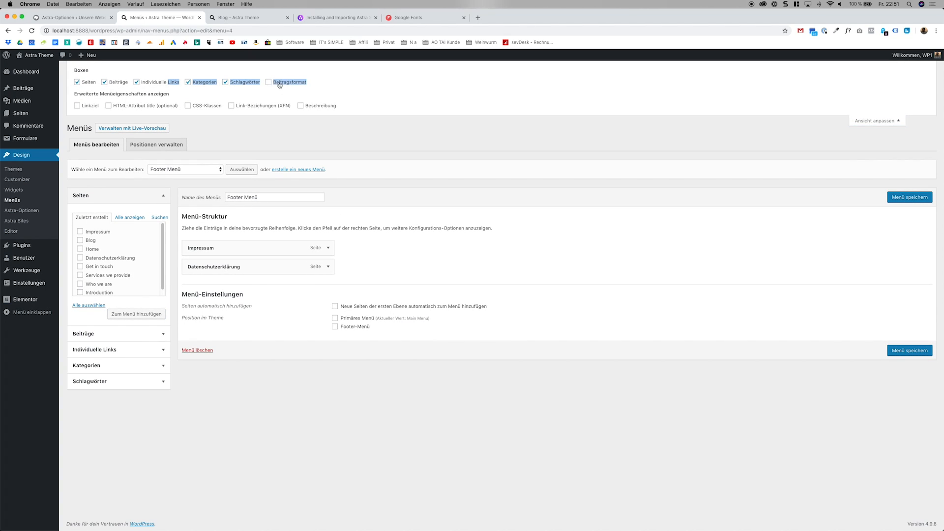
click(225, 82)
click(137, 82)
click(104, 82)
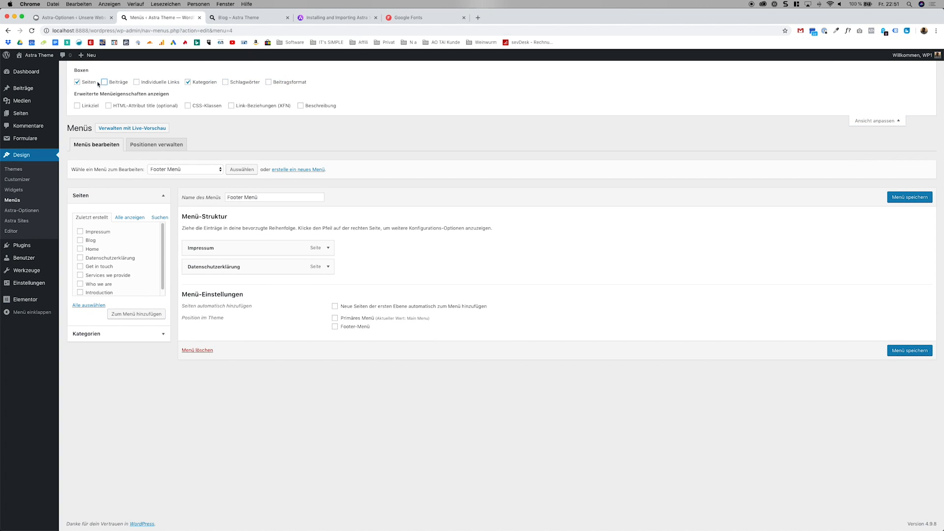
click(95, 82)
click(125, 196)
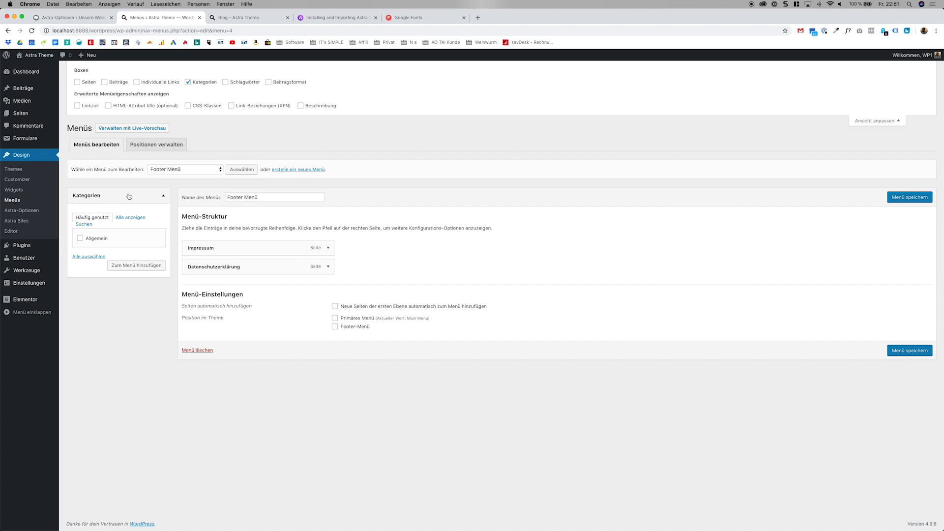
click(199, 83)
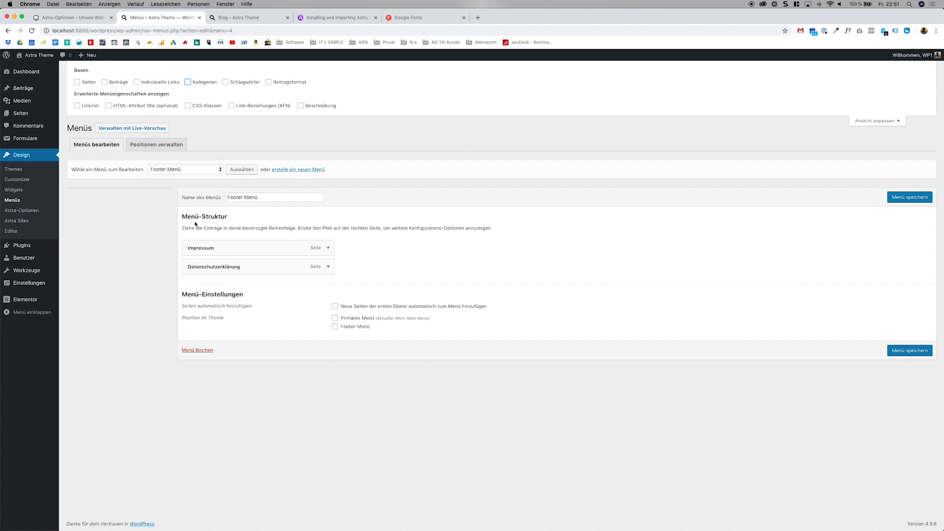
Show the Seiten, Beiträge, Individuelle Links, Kategorien, Schlagwörter and Beitragsformat boxes in the menu editor and close the display options.
click(94, 82)
click(104, 82)
click(152, 81)
click(201, 82)
click(231, 84)
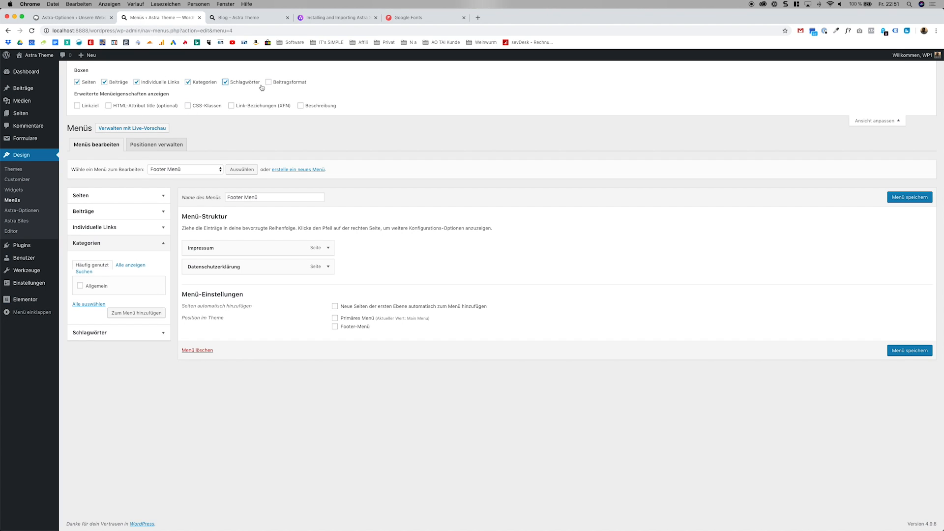
click(282, 83)
click(861, 121)
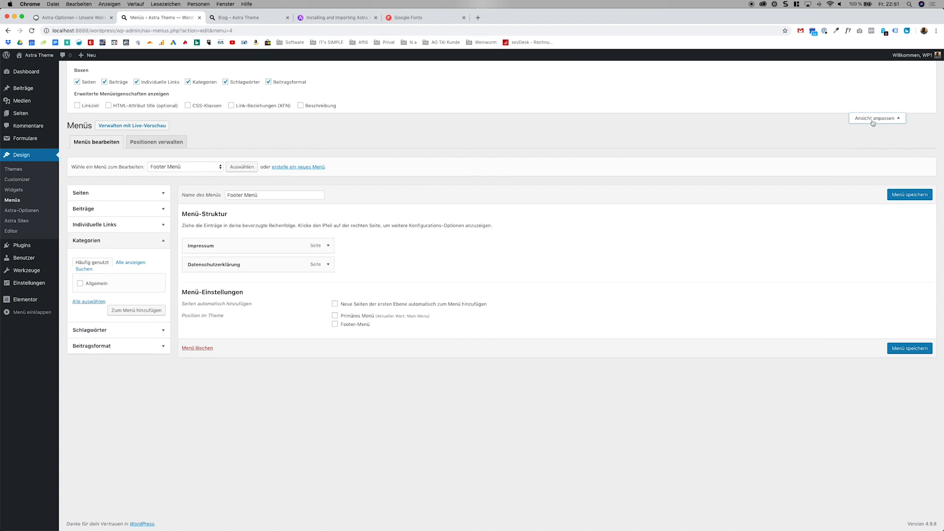
click(107, 193)
click(119, 175)
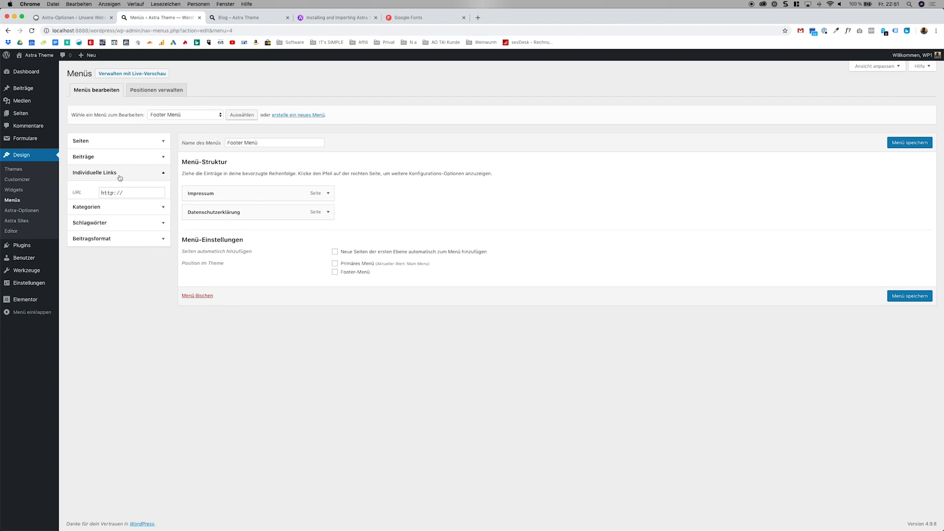
drag(125, 196, 92, 199)
click(119, 194)
click(128, 197)
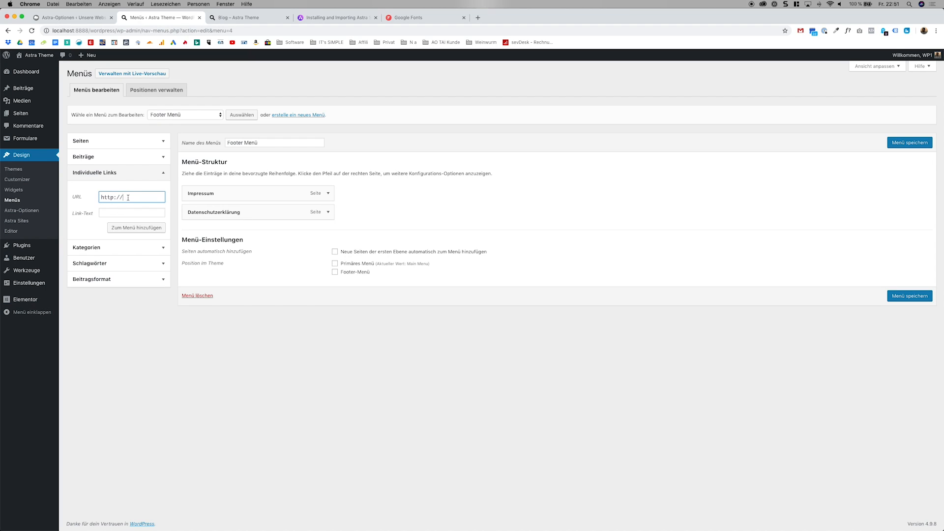
text(google.com)
key(Tab)
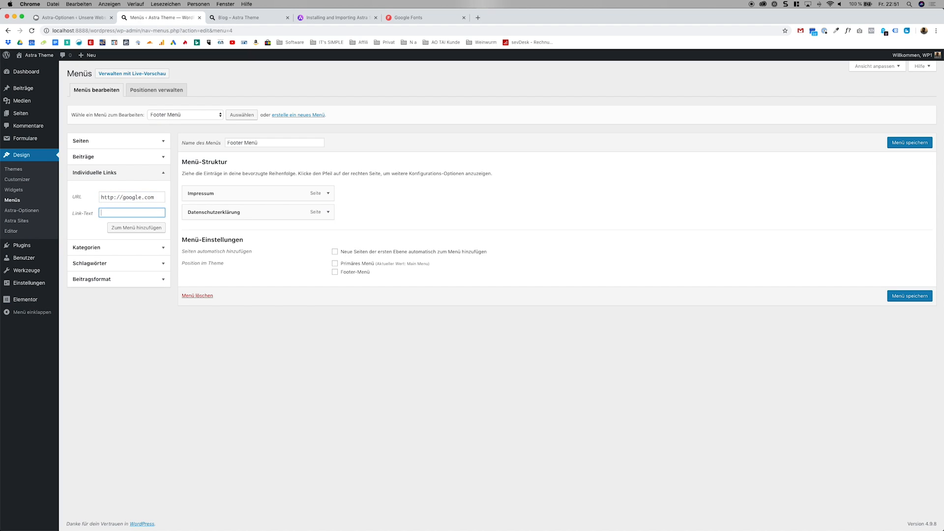
click(153, 229)
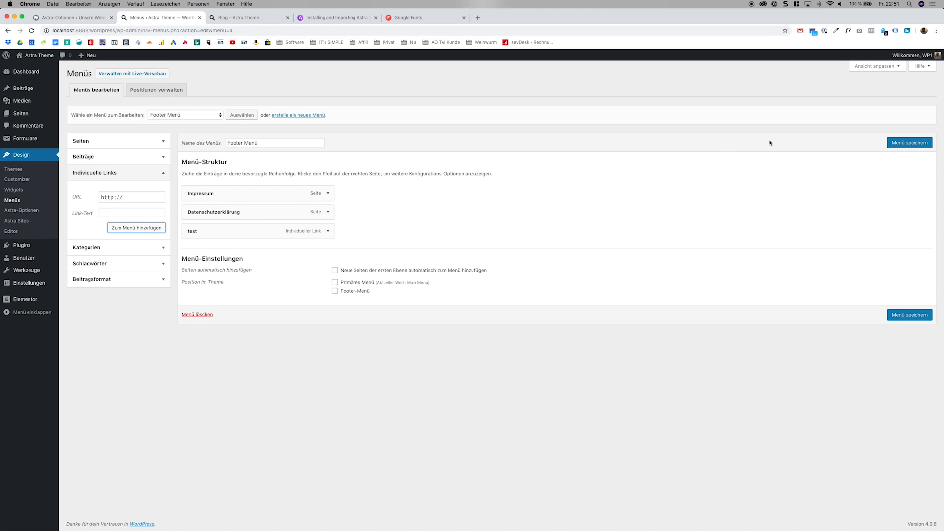
Enable the Linkziel property for menu entries and set the test link to open in a new tab.
click(874, 66)
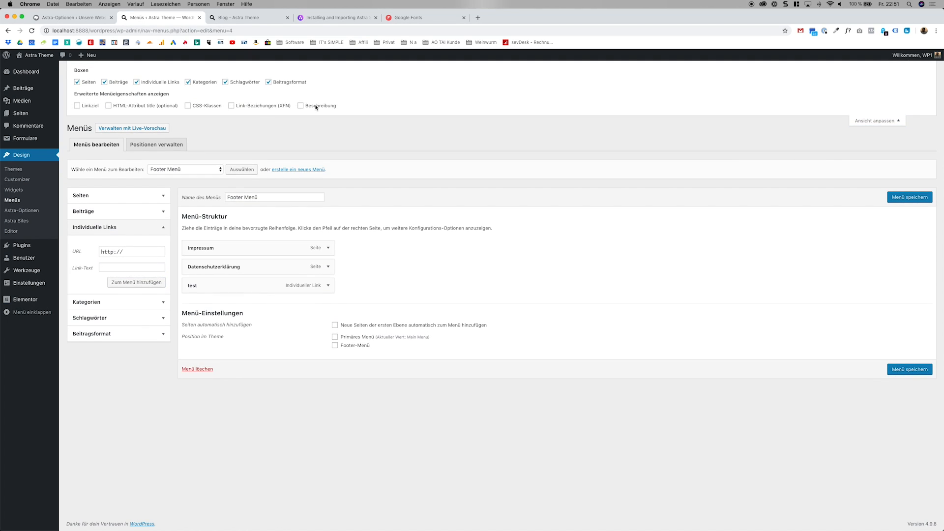
click(93, 110)
click(875, 121)
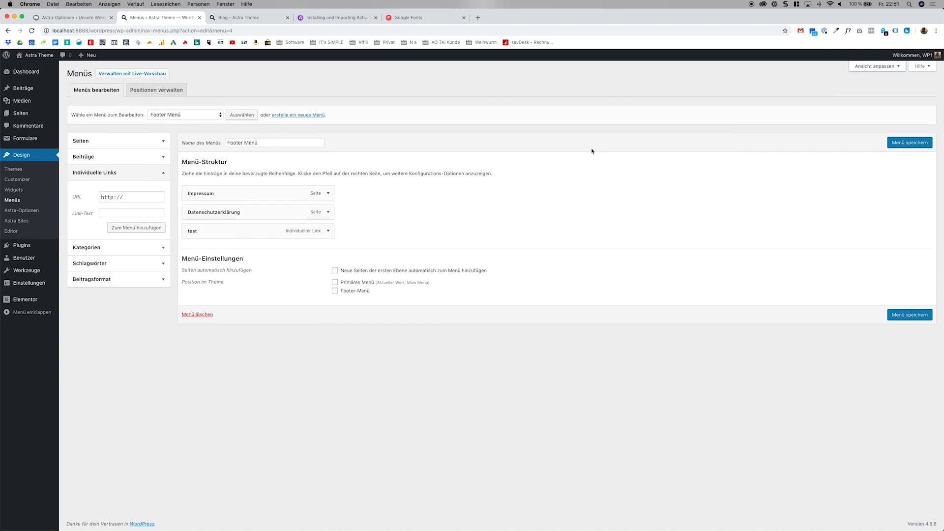
click(334, 232)
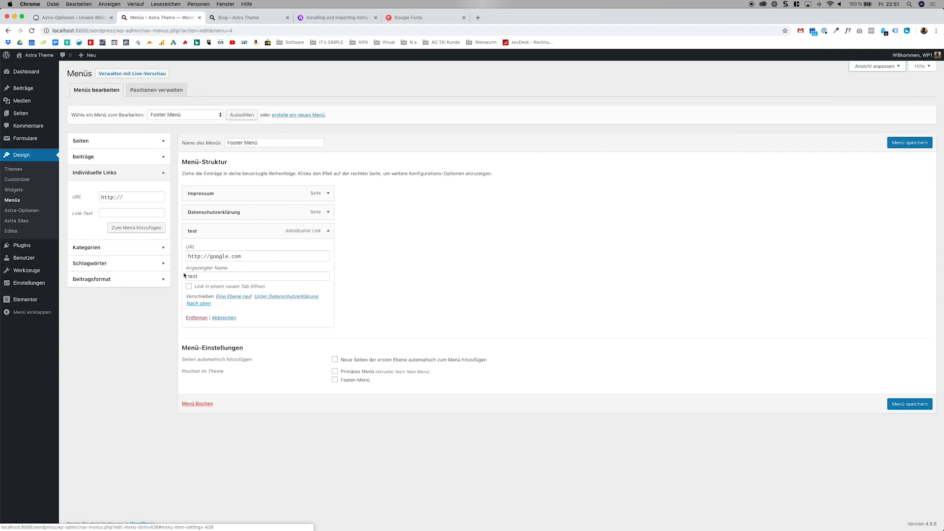
click(203, 287)
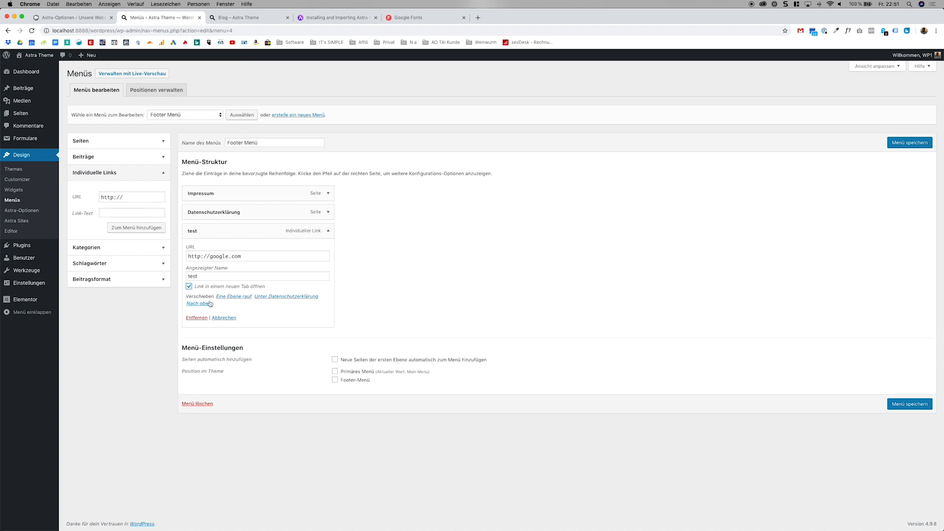
Remove the test link from Footer Menü, assign the menu to the Footer-Menü theme position and save it.
click(197, 318)
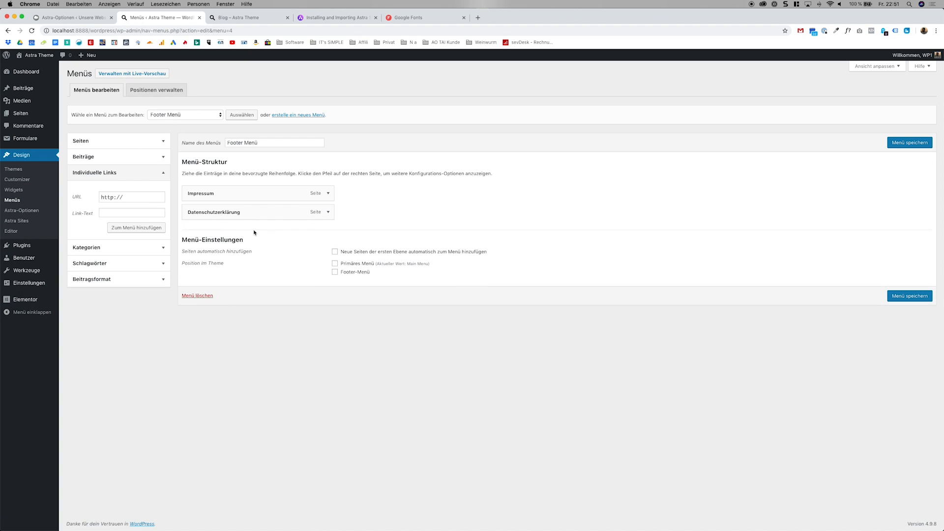
click(125, 171)
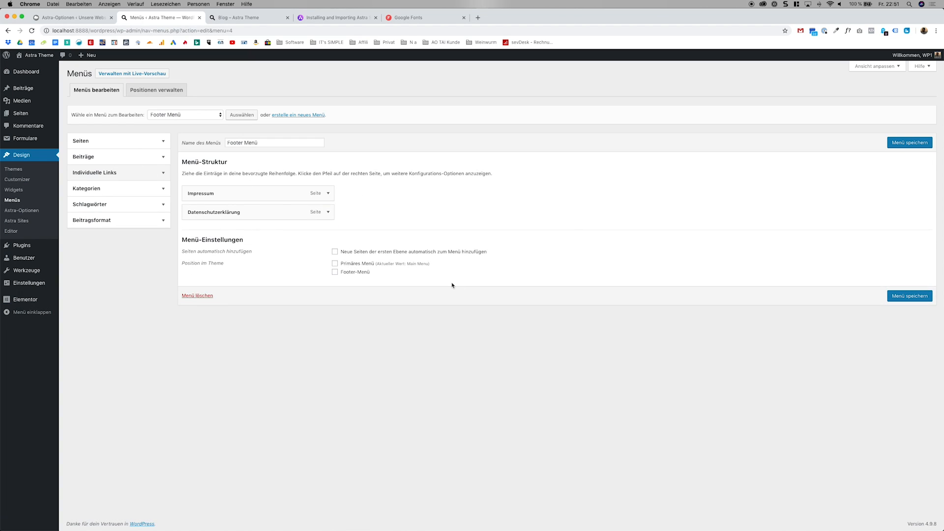
click(359, 272)
click(905, 299)
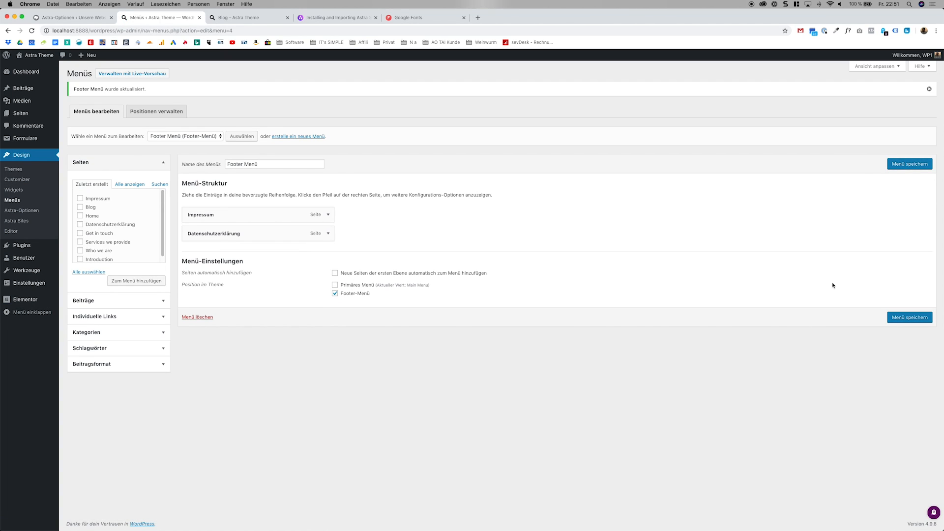
View the website's home page and check its footer and header for the menus.
click(36, 58)
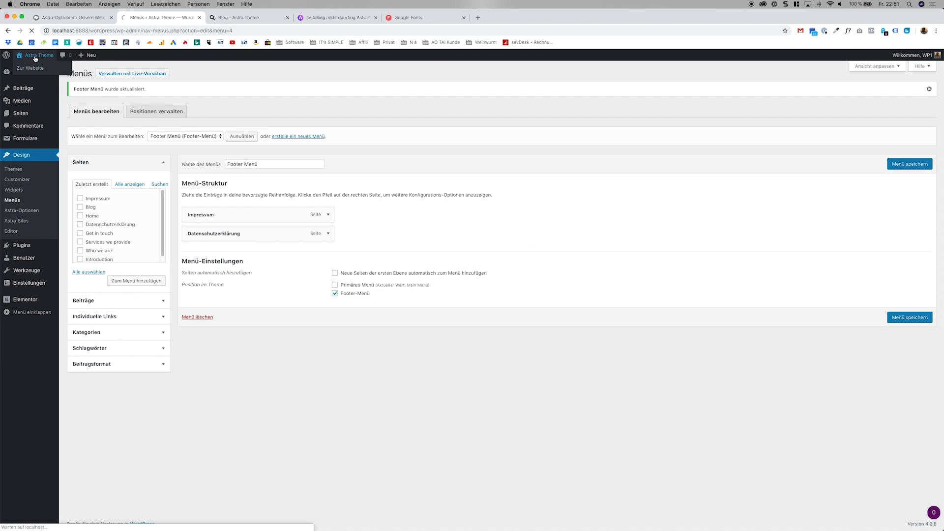
scroll(464, 309, down, 20)
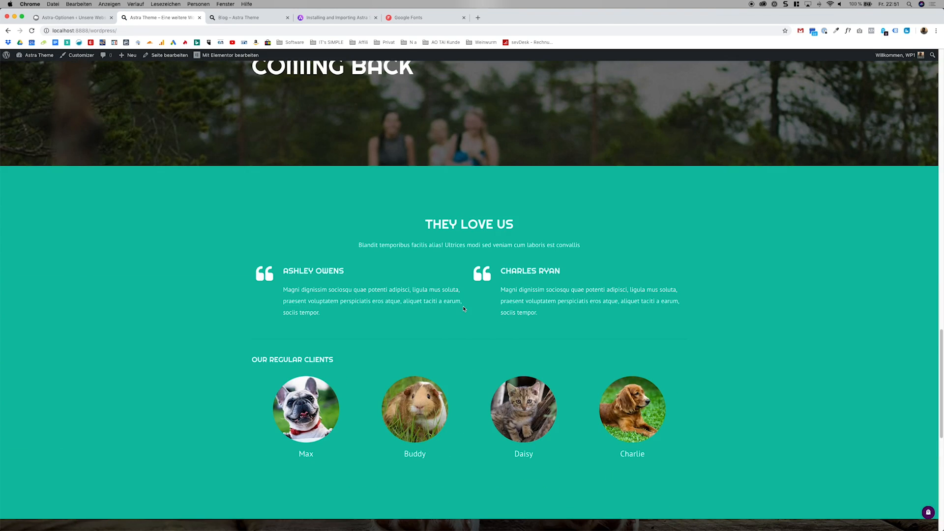
scroll(464, 309, down, 8)
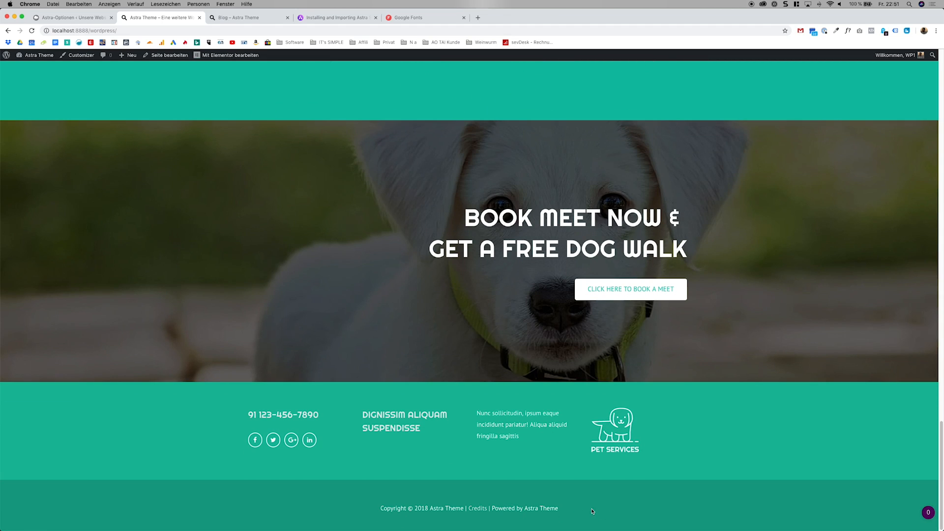
scroll(348, 314, up, 15)
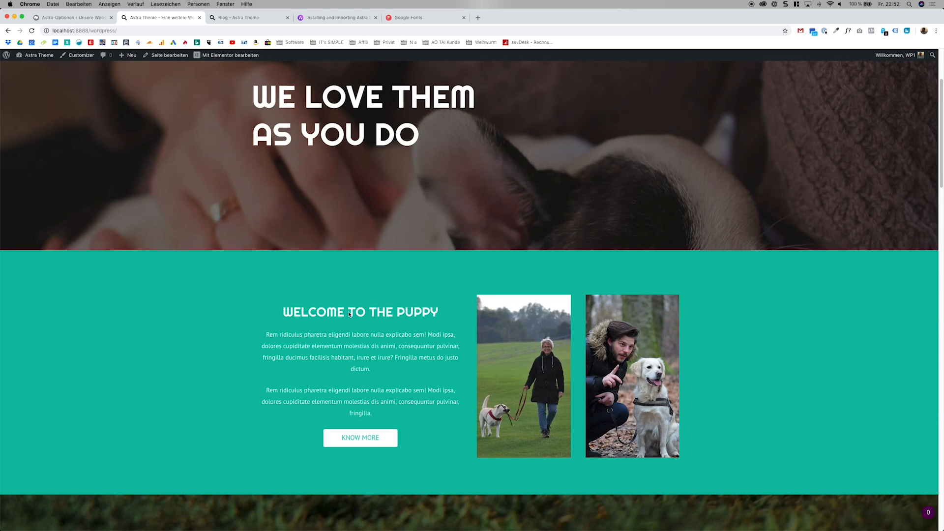
scroll(349, 314, up, 3)
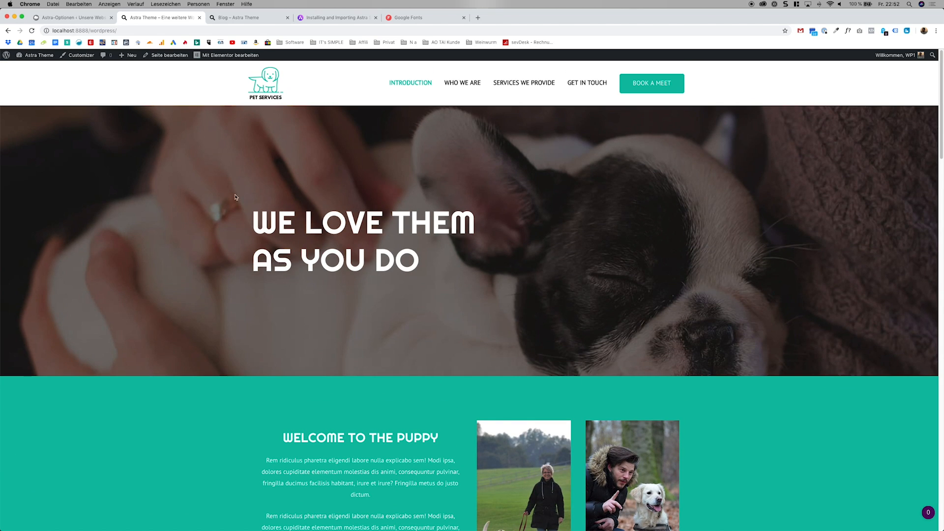
Open the Fußzeile im Footer layout settings in the Customizer with the page footer shown in the preview.
click(82, 55)
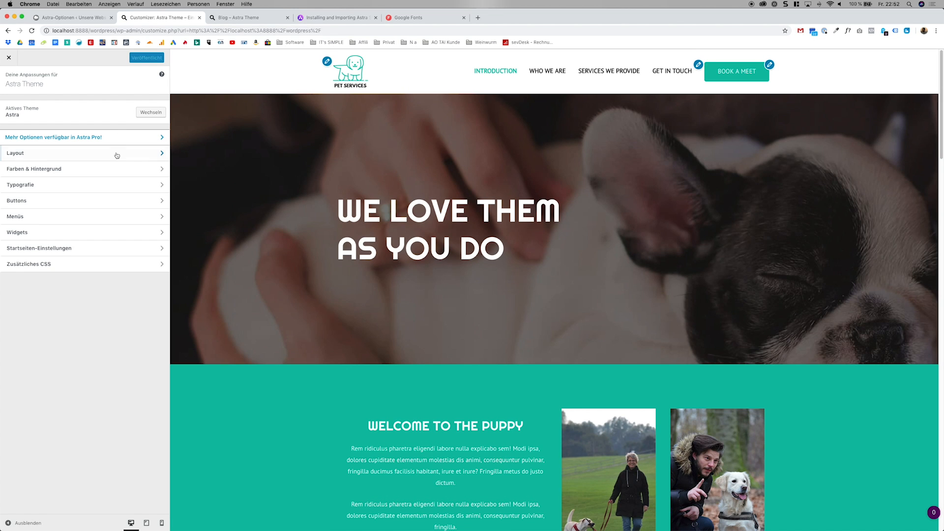
click(116, 153)
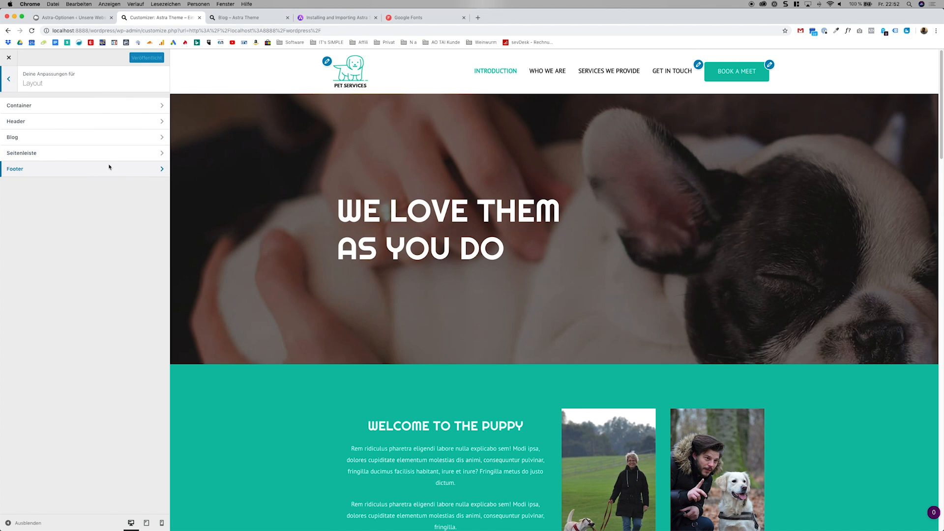
click(108, 169)
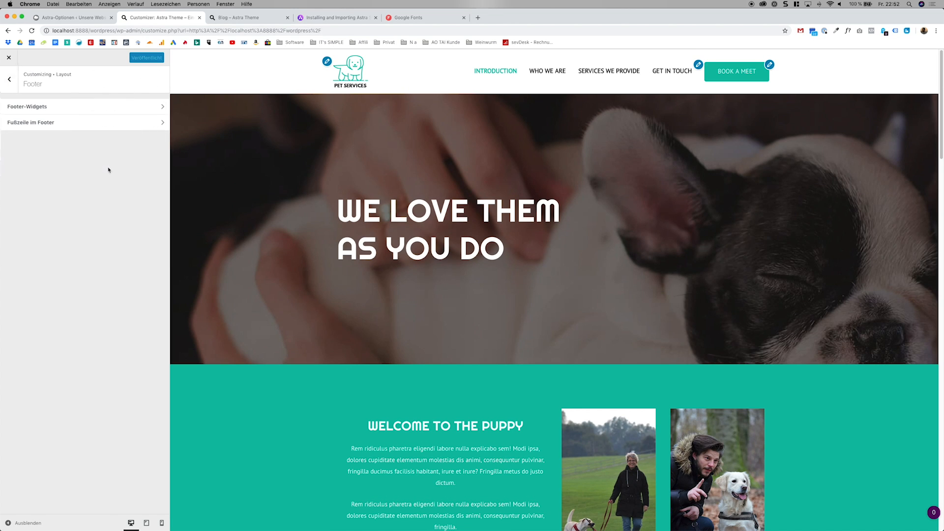
click(109, 124)
scroll(388, 292, down, 20)
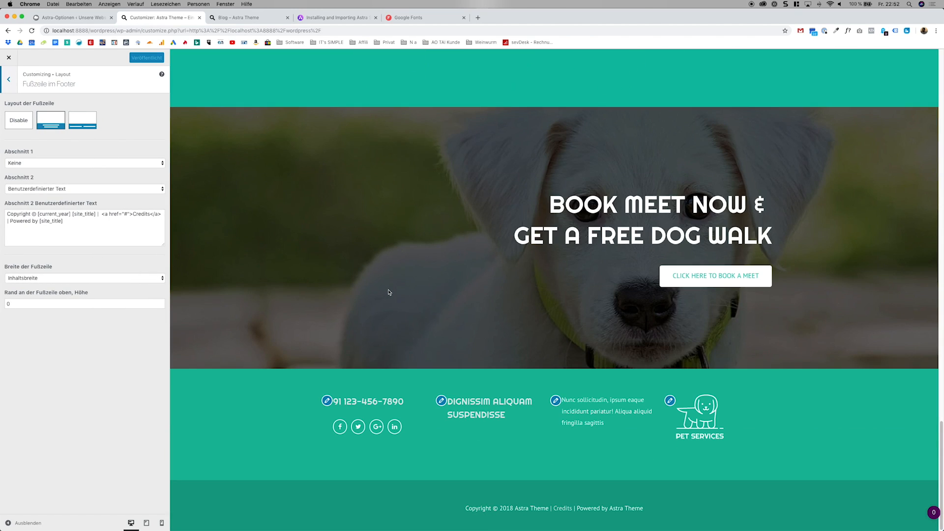
Choose the two-section footer bar layout and set Abschnitt 1 to custom text reading "Copyright © Unsere Seite".
click(83, 132)
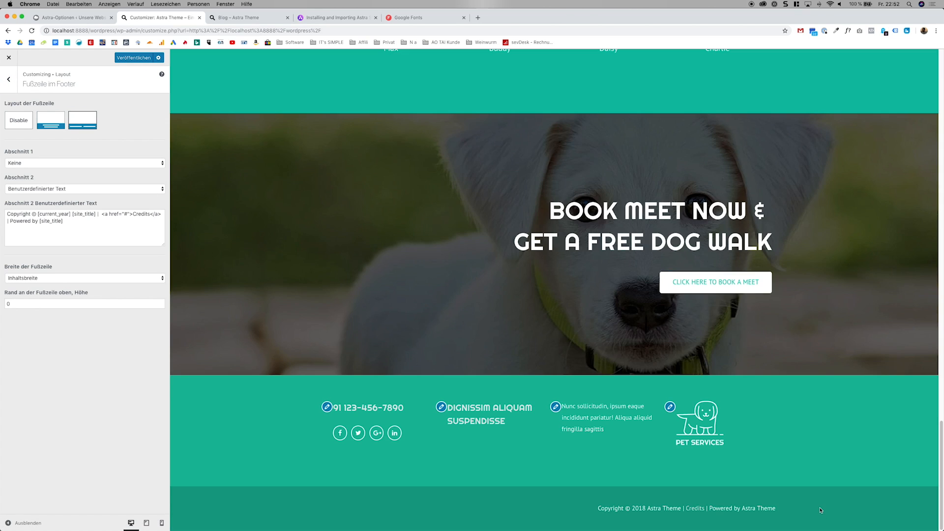
click(75, 163)
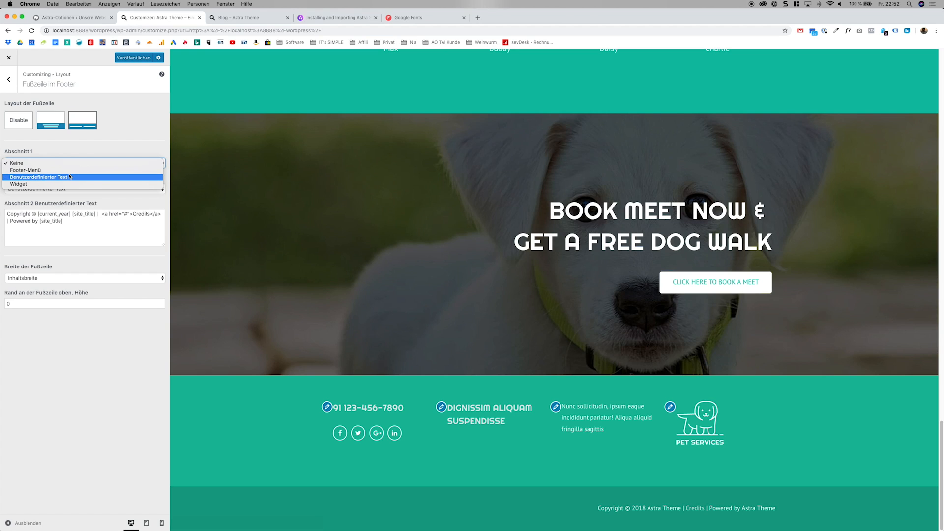
click(69, 177)
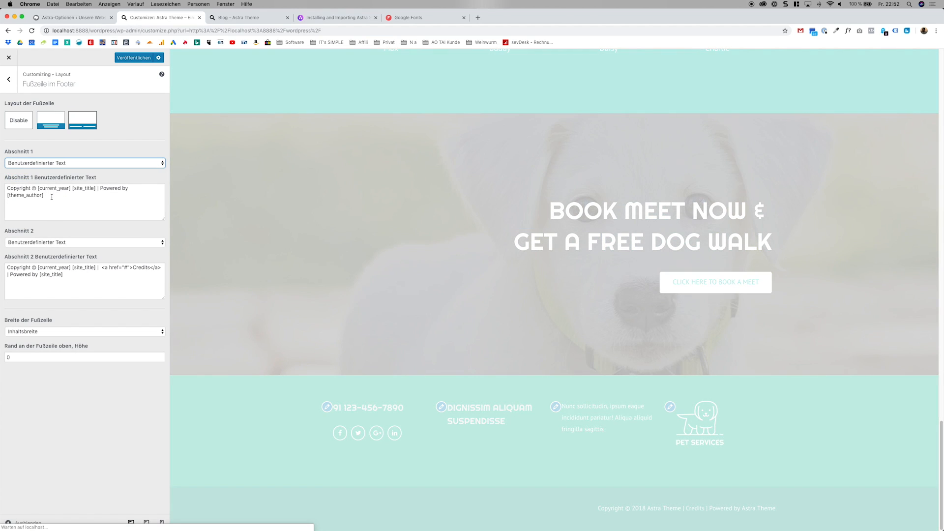
drag(52, 197, 38, 189)
key(BackSpace)
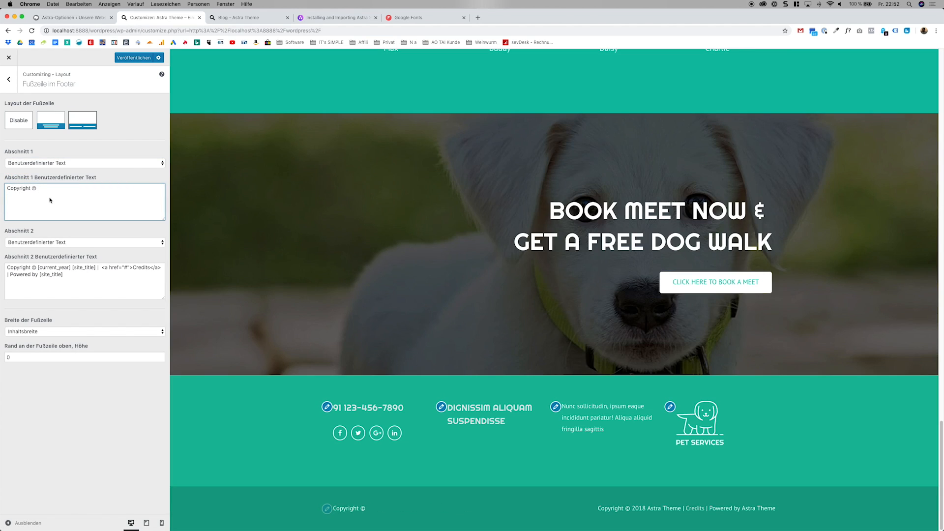
text(Unsere Seite)
Set Abschnitt 2 of the footer bar to Footer-Menü and publish the changes.
click(73, 242)
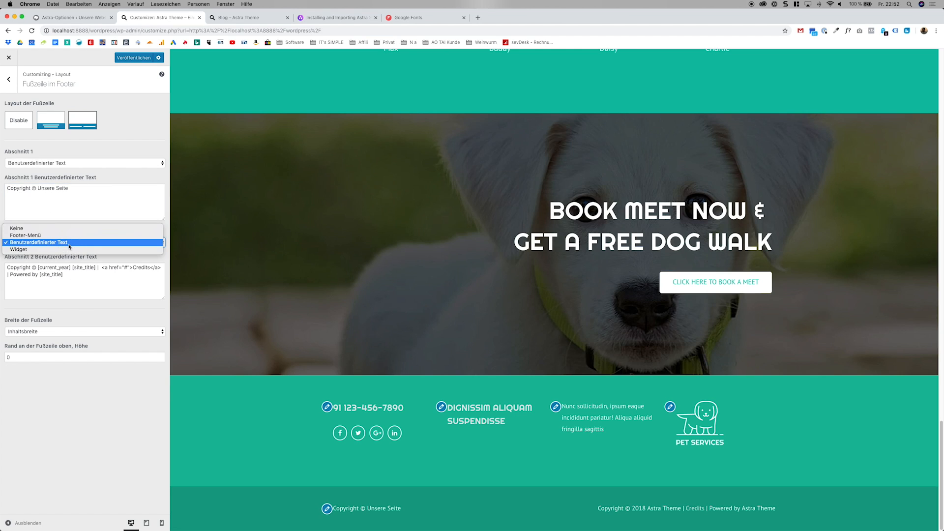
click(64, 238)
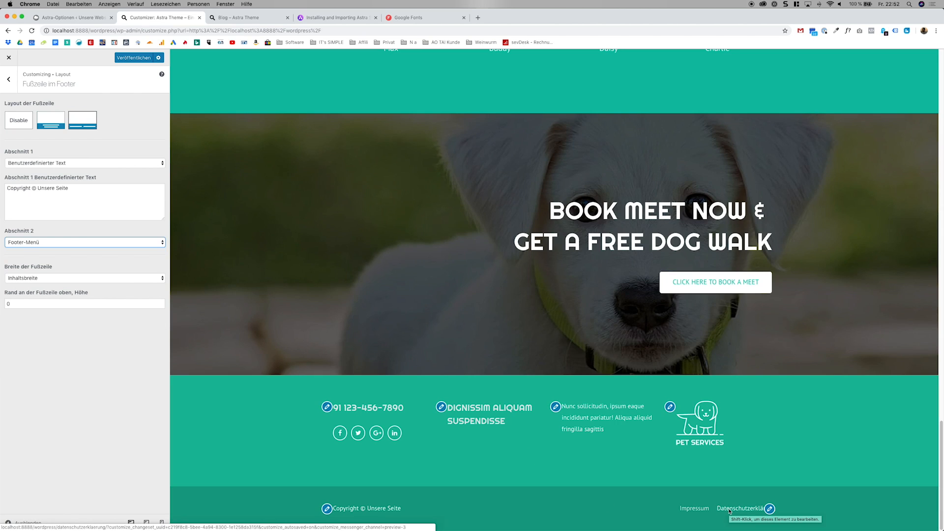
click(142, 58)
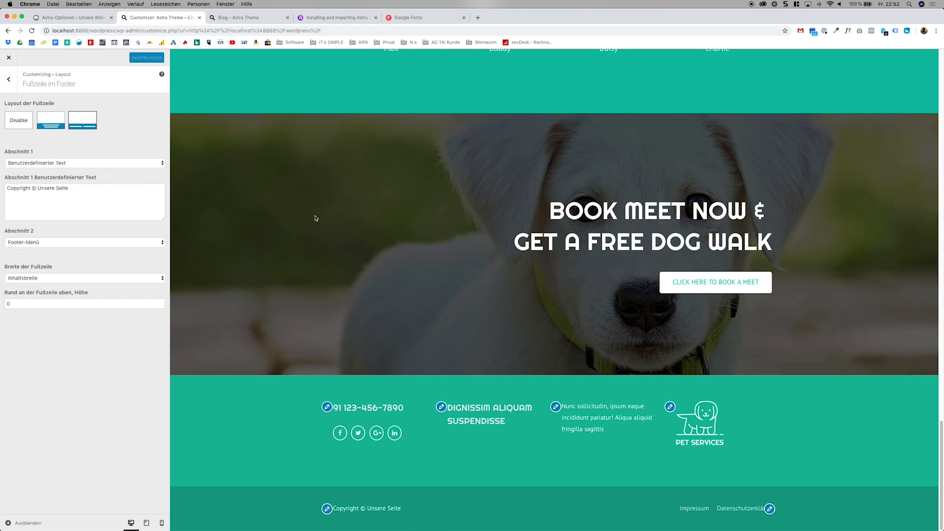
Leave the footer settings and close the Customizer to return to the website's home page.
scroll(414, 260, up, 15)
scroll(414, 261, up, 10)
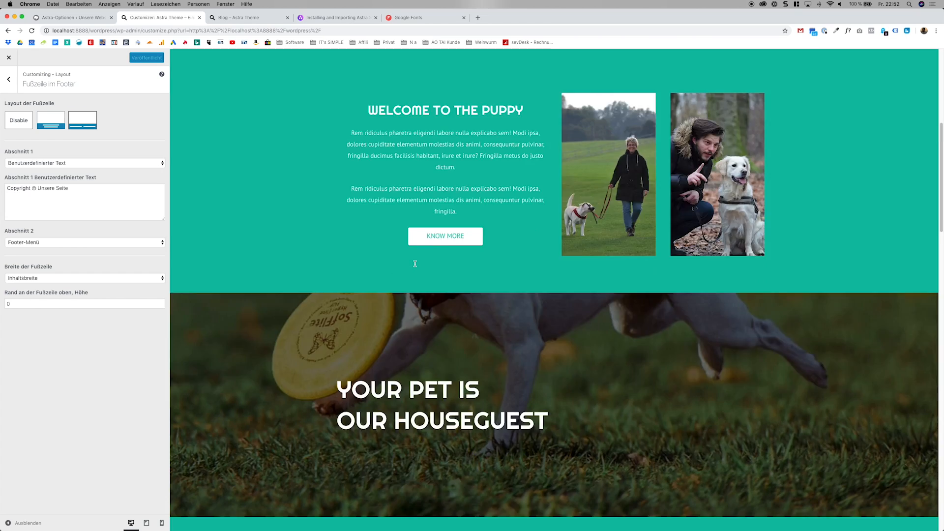
click(6, 79)
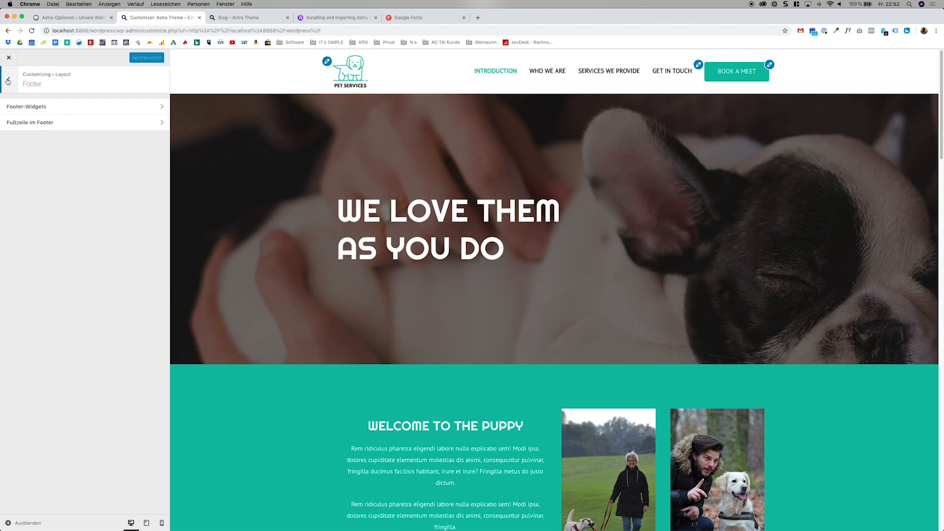
click(7, 79)
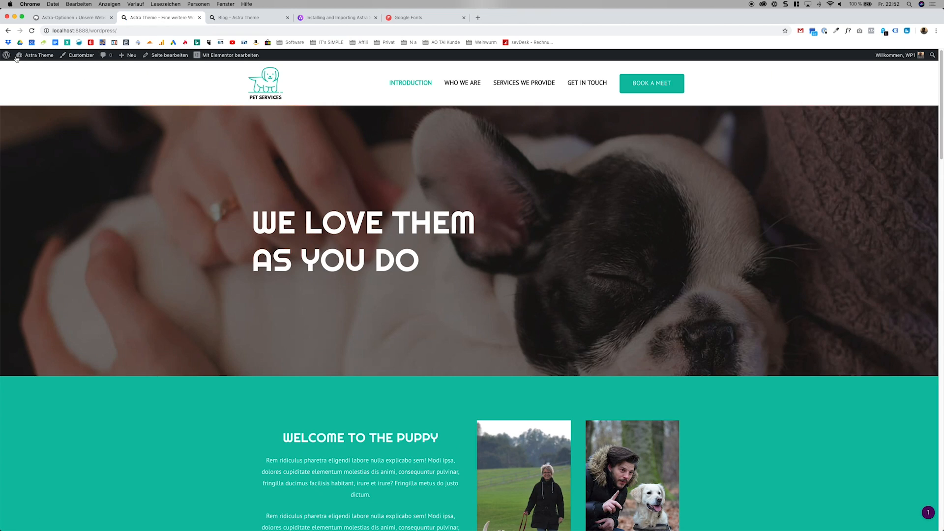
Go to the site's page list in the dashboard and open the Home page in the Elementor editor.
mouse_move(23, 58)
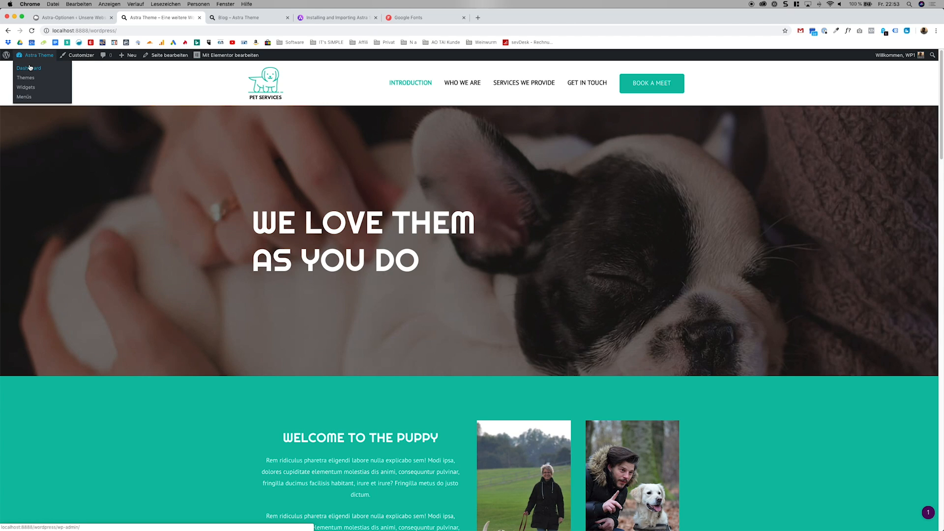
click(29, 68)
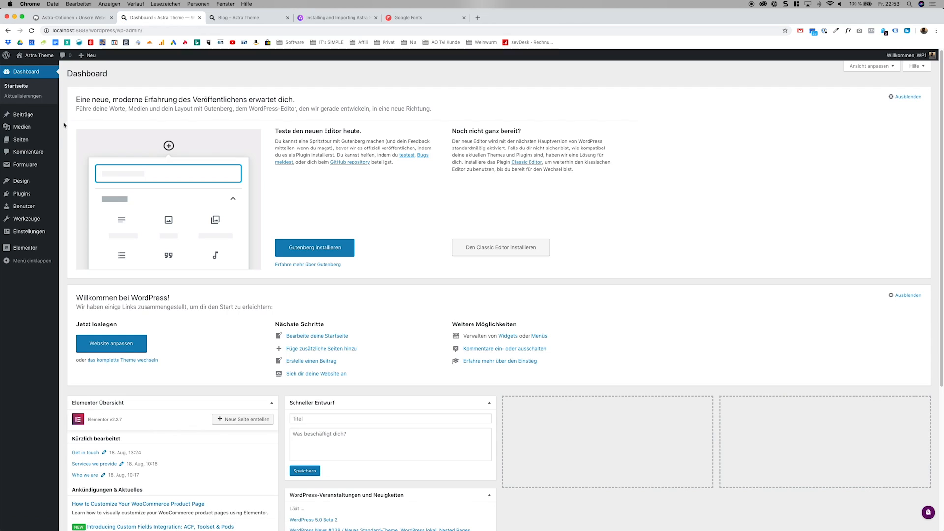
mouse_move(28, 142)
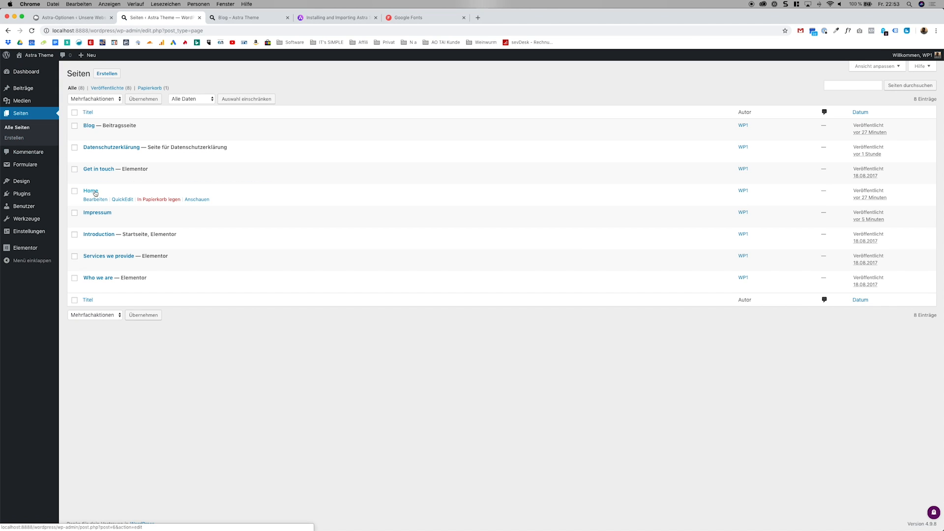
click(91, 190)
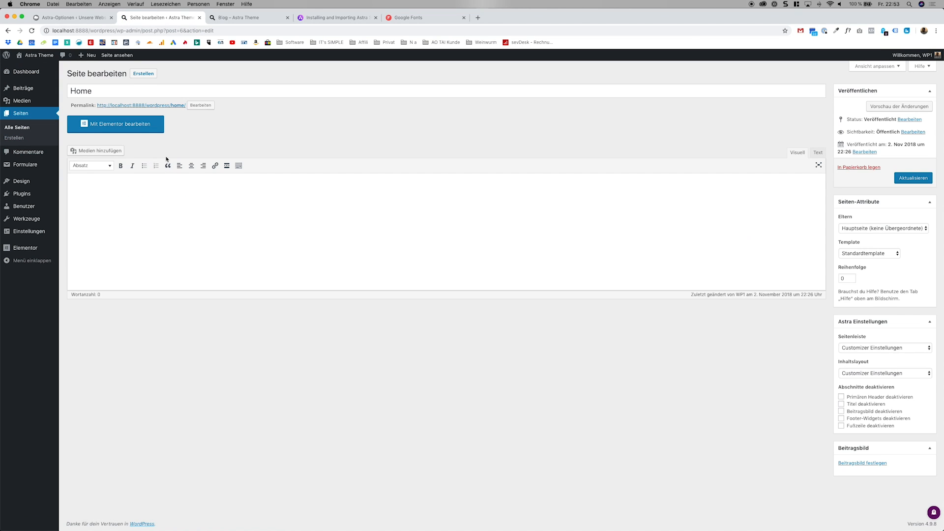
click(141, 130)
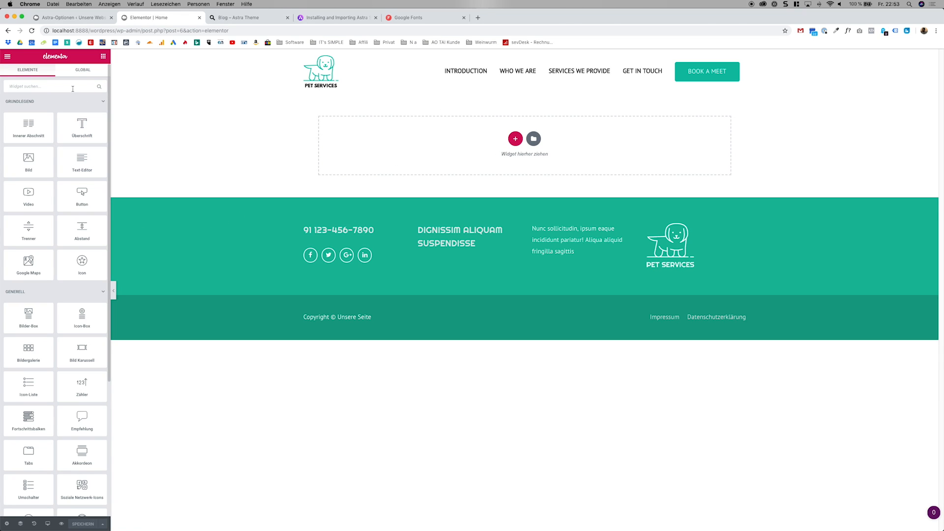
Look through Elementor's available widgets and view the Elementor Pro pricing page before returning to the editor.
scroll(76, 206, down, 5)
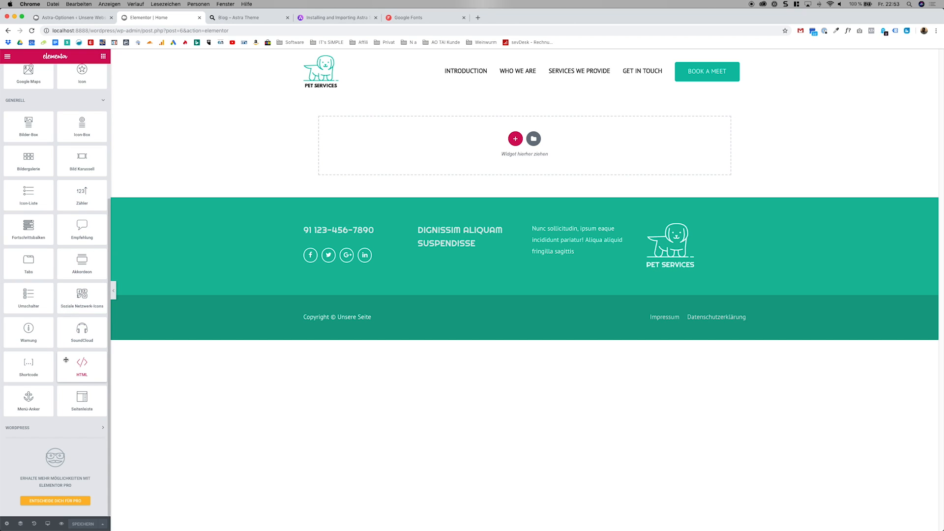
scroll(66, 362, up, 1)
scroll(65, 361, down, 1)
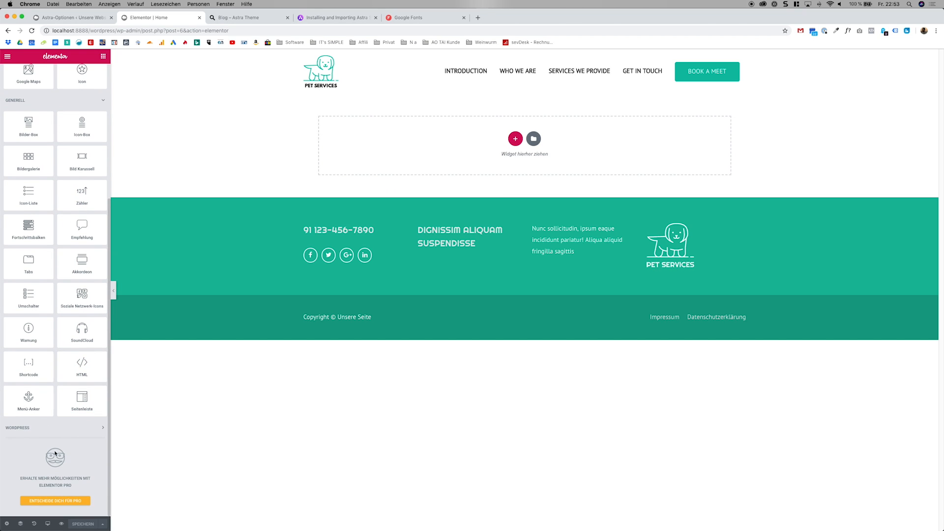
click(64, 501)
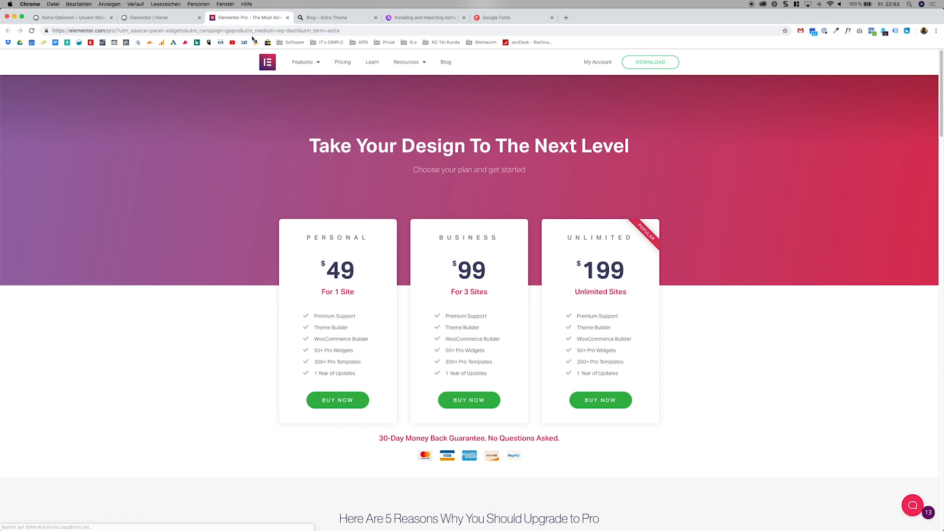
click(288, 18)
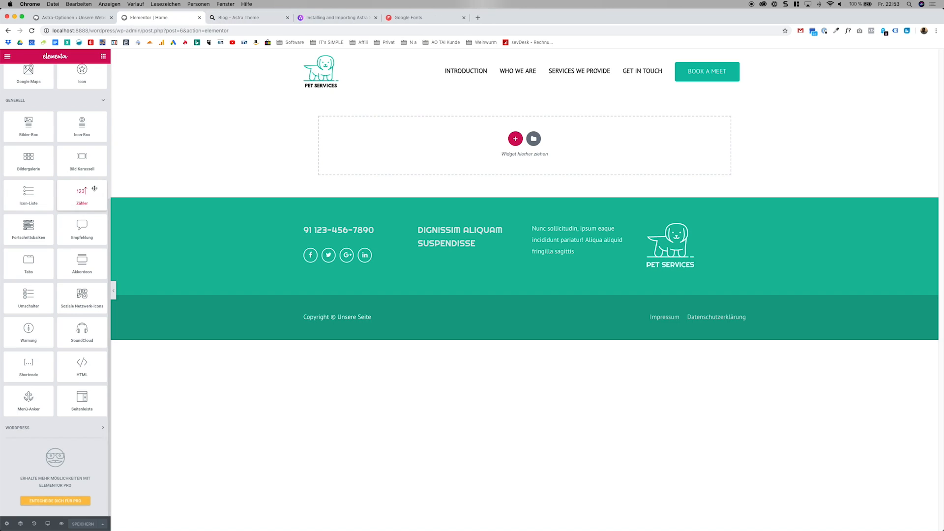
scroll(51, 311, up, 4)
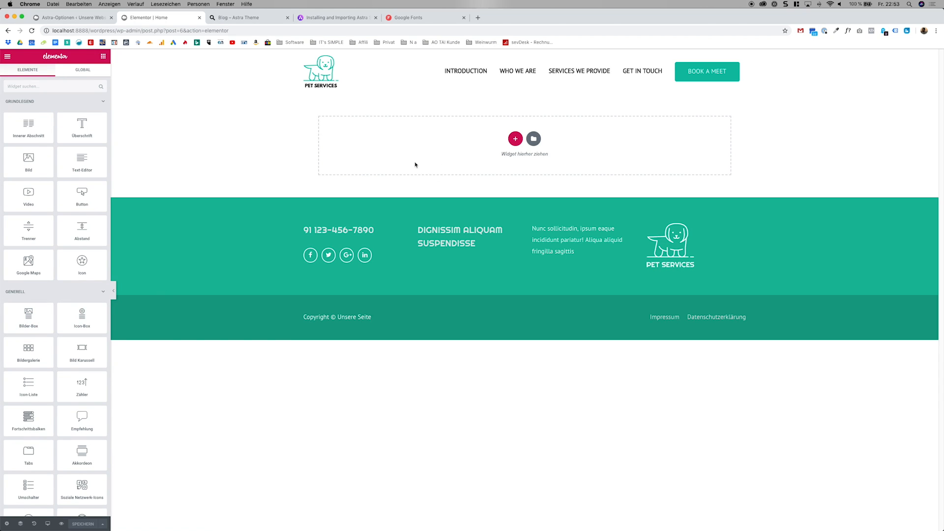
Try placing an inner section on the empty Home page, delete it, and dismiss the section structure choices.
drag(47, 132, 596, 146)
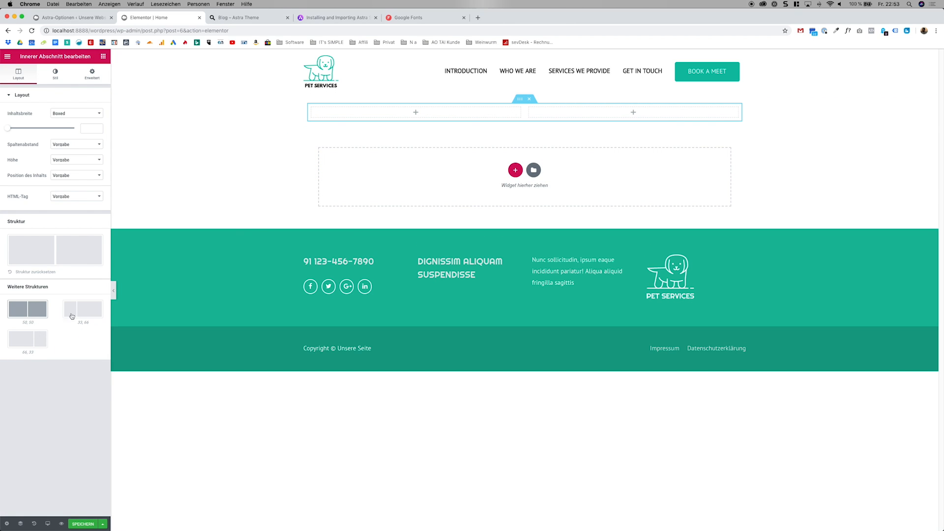
click(530, 98)
click(516, 138)
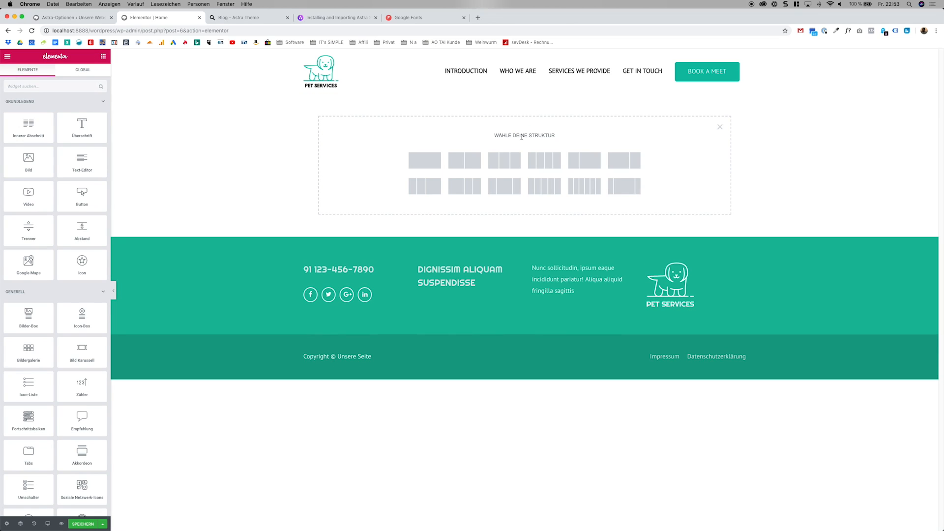
click(718, 127)
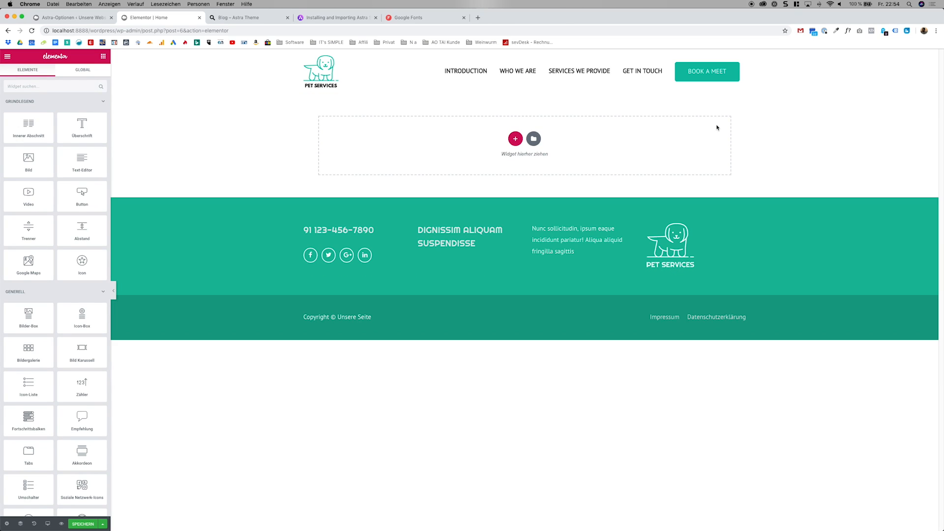
Add a section with two equal columns to the Home page and place an Überschrift widget in its left column.
click(515, 139)
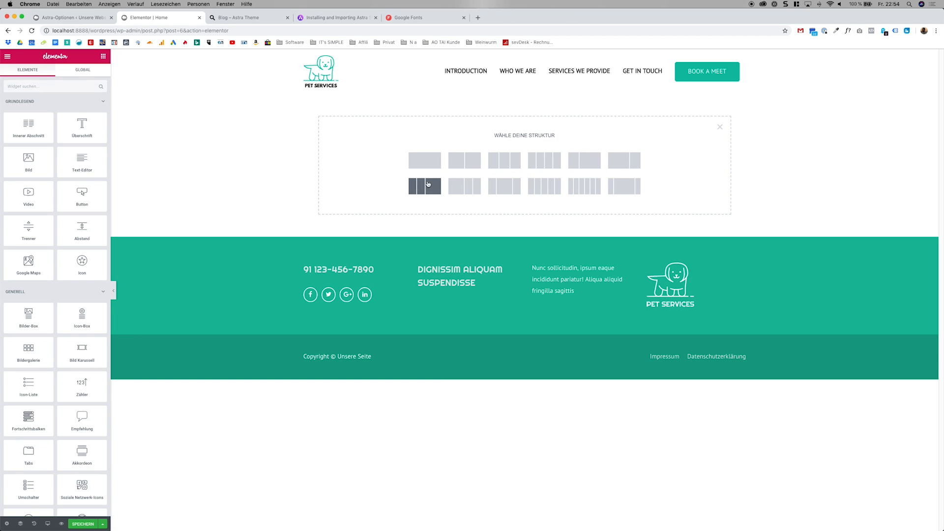
click(465, 167)
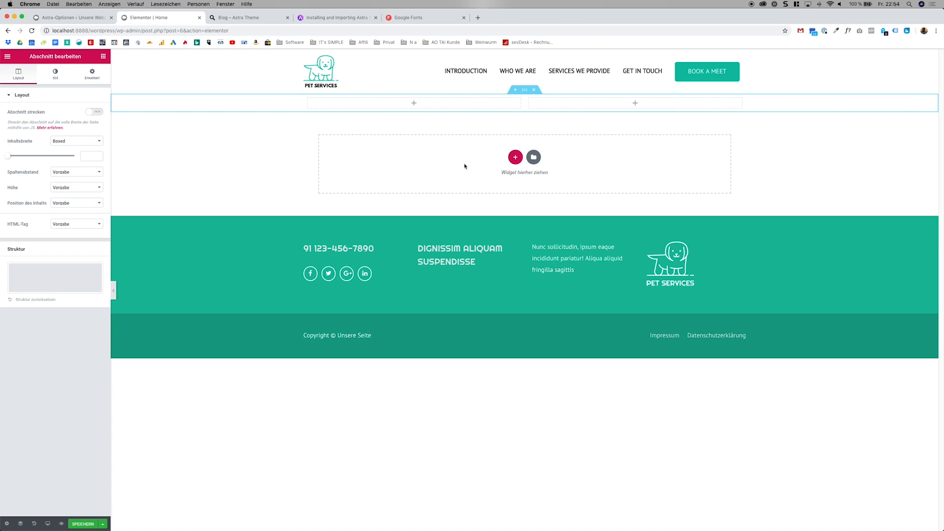
click(414, 103)
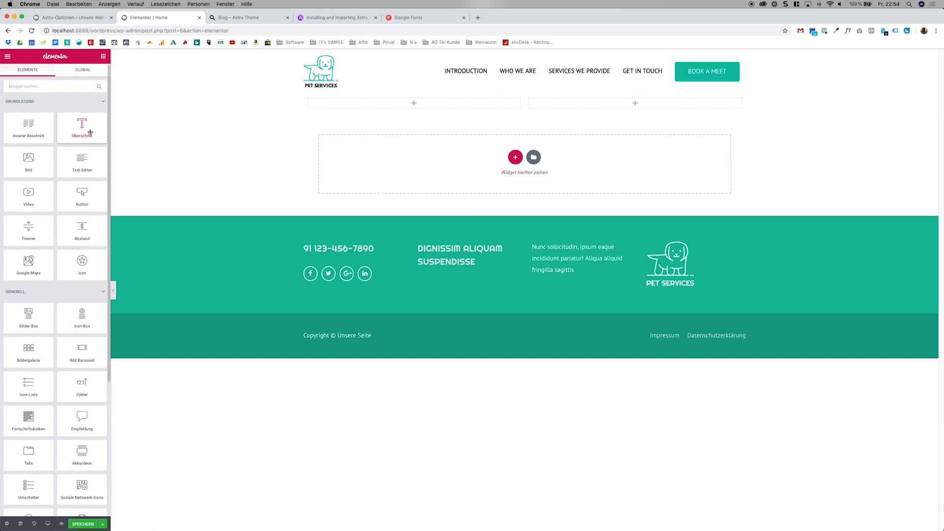
drag(87, 132, 403, 120)
Set the heading's text to "Willkommen" and center it in its column.
triple_click(9, 121)
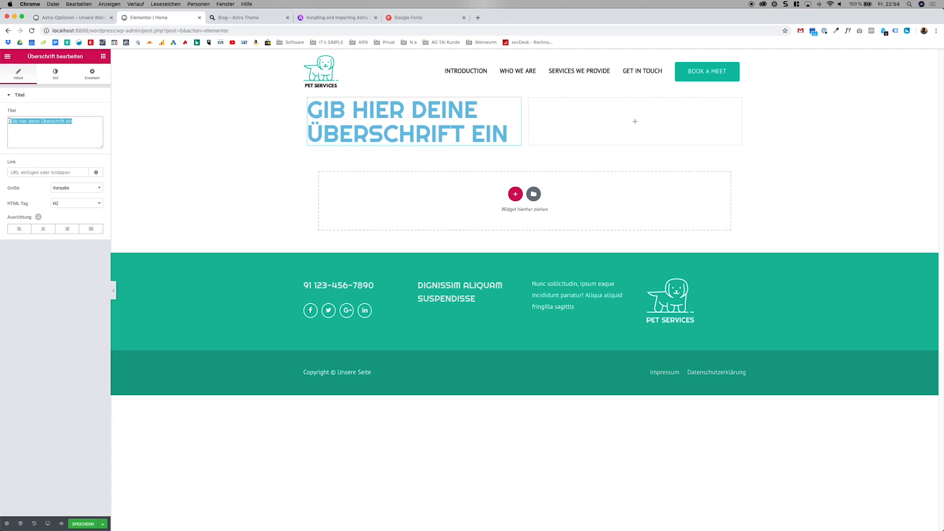
text(Willkommen)
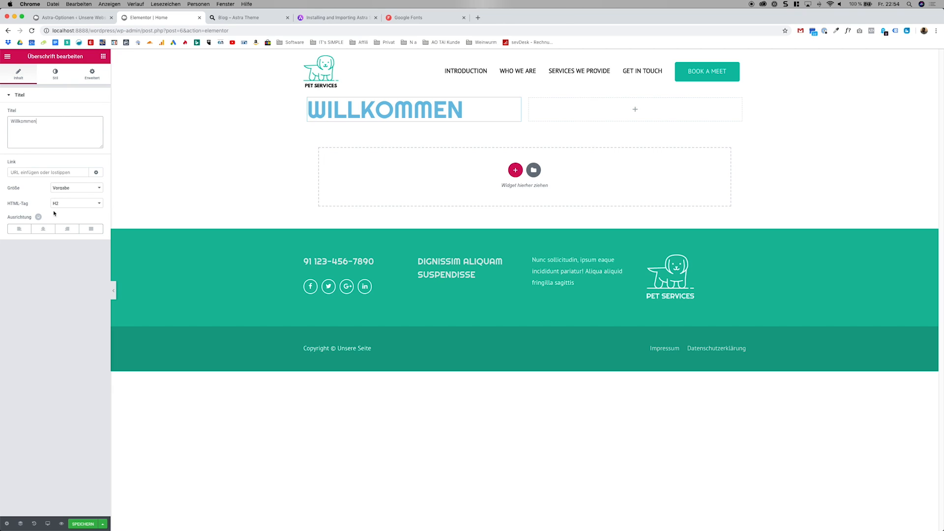
click(43, 228)
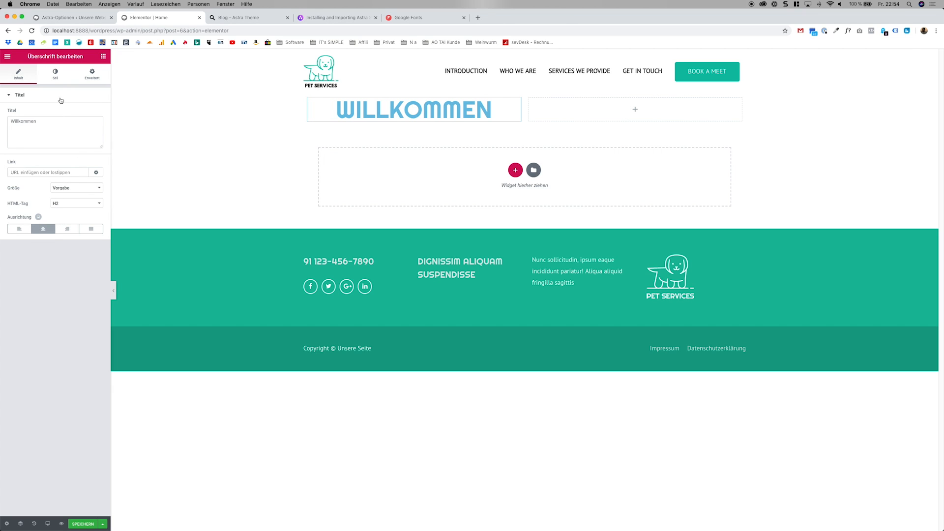
Set the Willkommen heading's text color to black.
click(55, 74)
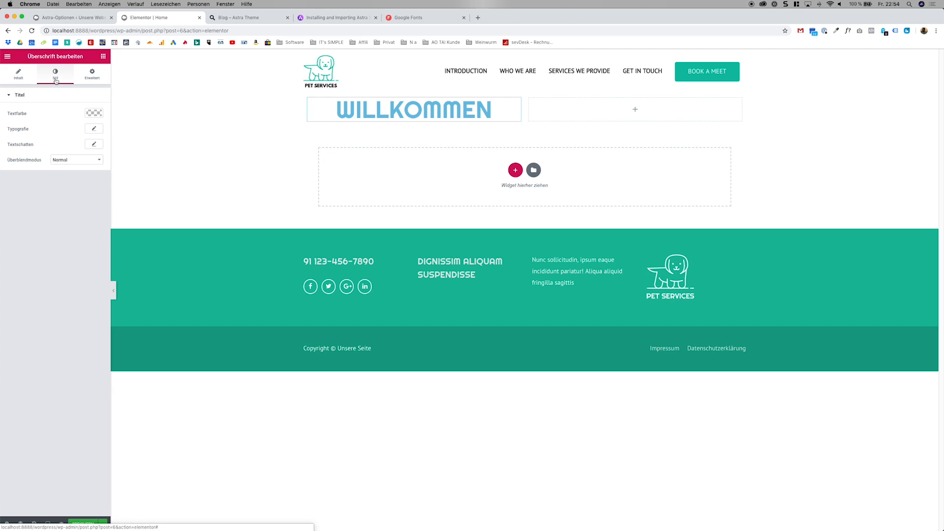
click(94, 115)
click(90, 119)
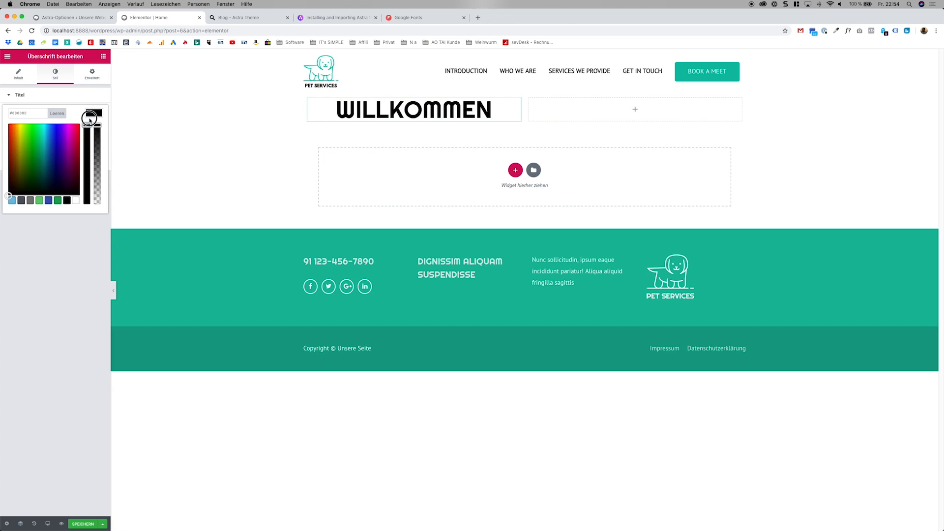
click(84, 213)
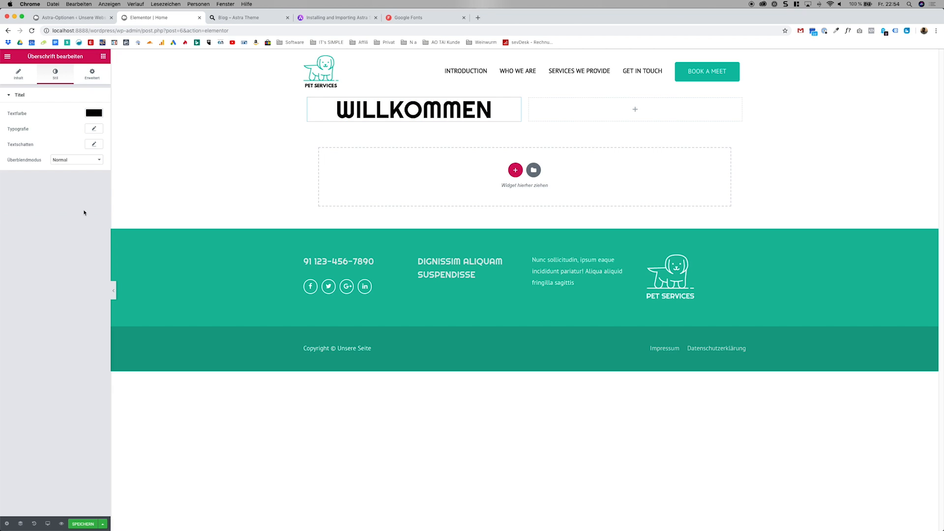
Set the Willkommen heading's font family to Arial in its typography settings.
click(93, 129)
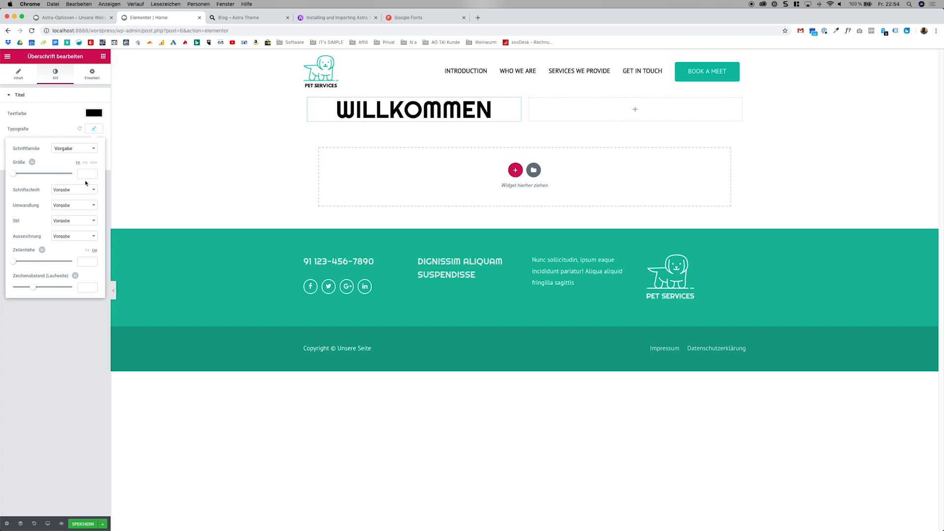
click(82, 148)
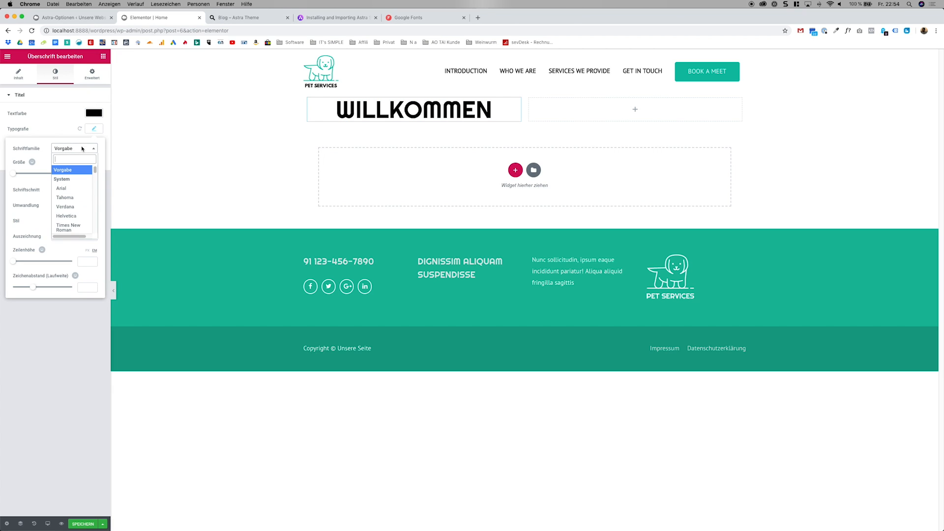
click(78, 191)
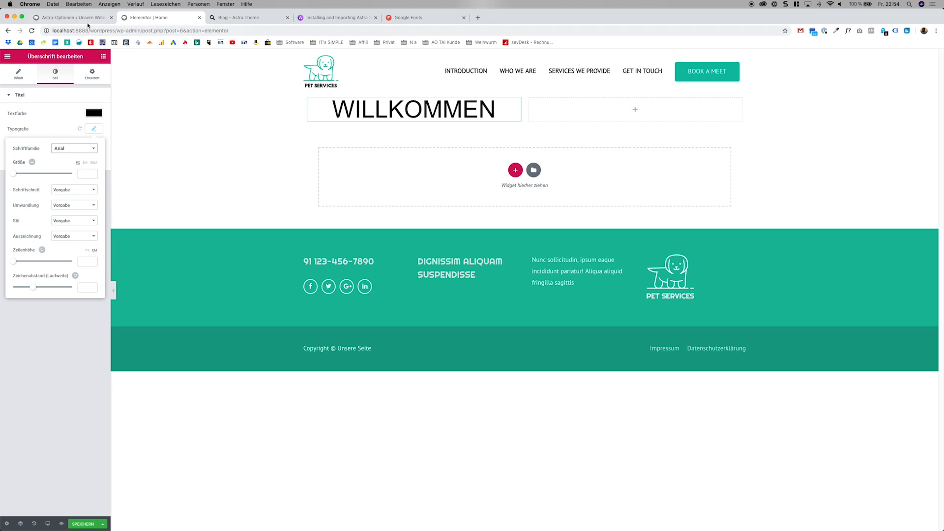
Open the base typography settings in the Astra theme customizer and look at the font families offered for the main content.
click(74, 18)
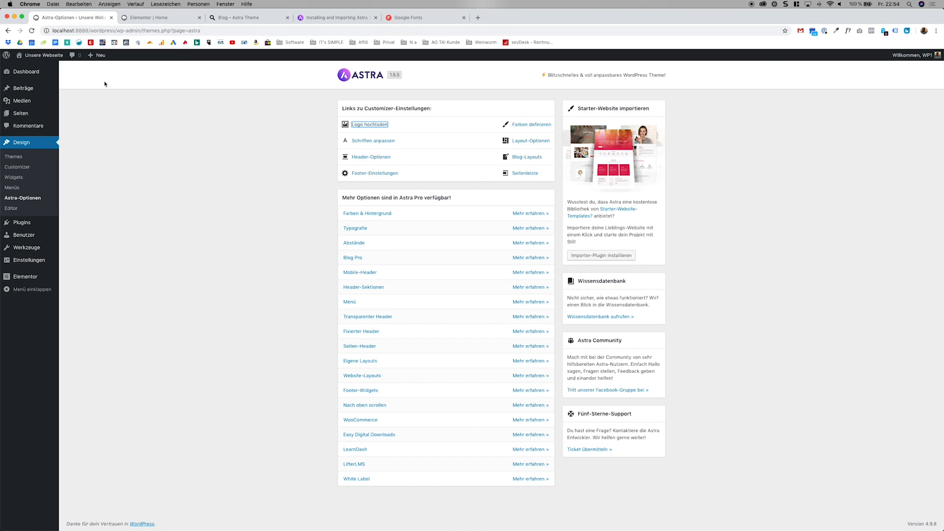
click(26, 169)
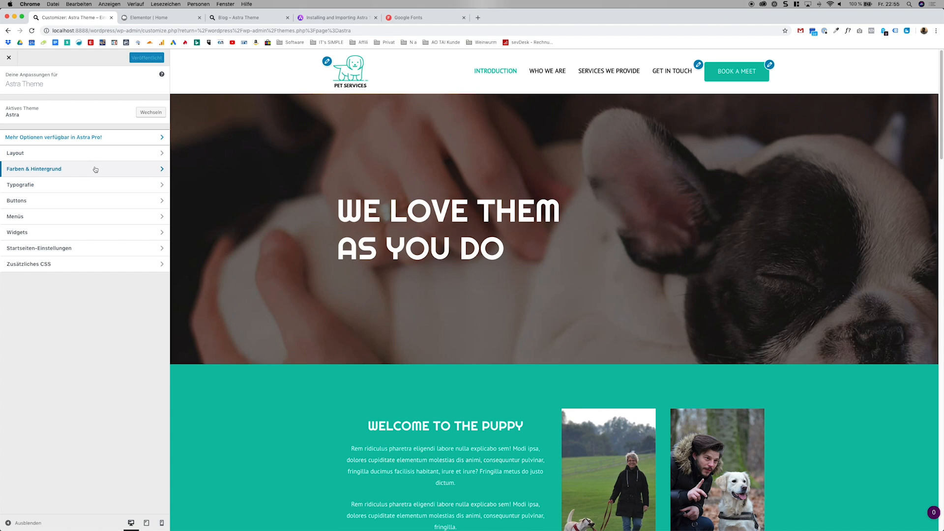
click(95, 184)
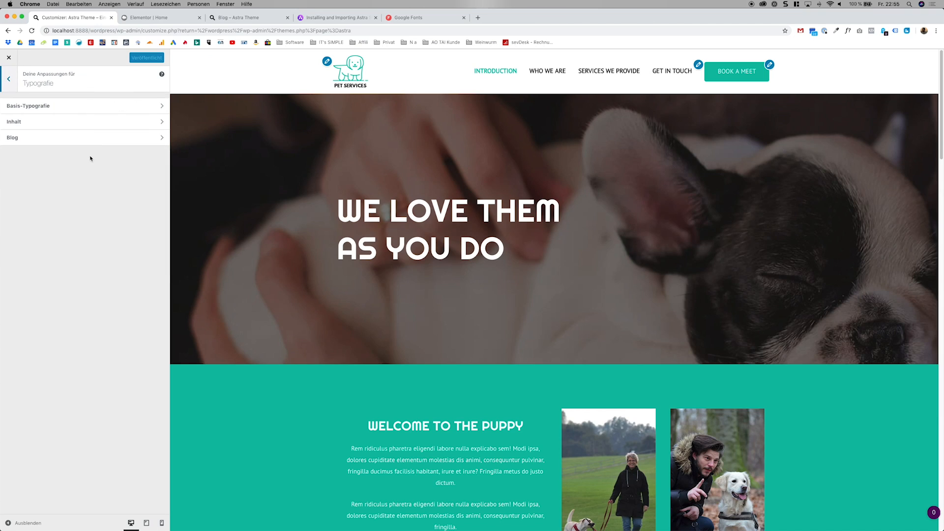
click(85, 106)
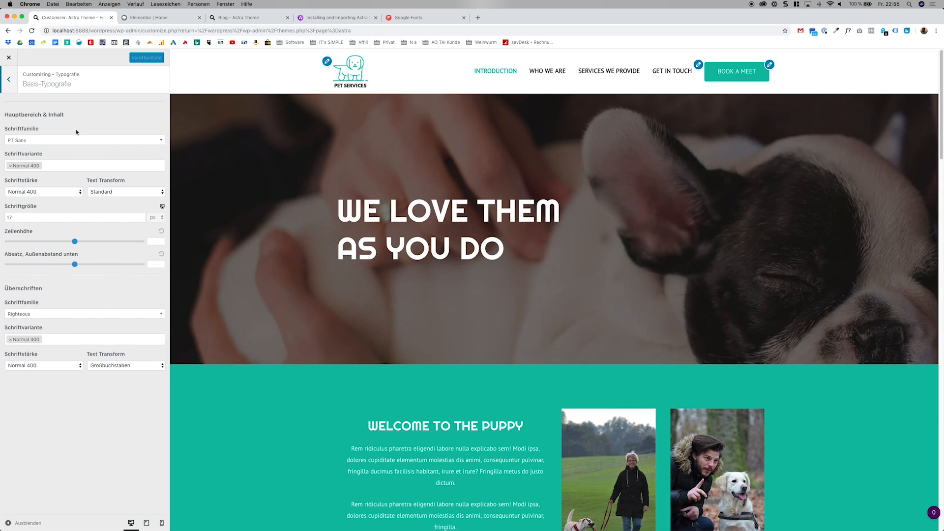
click(37, 142)
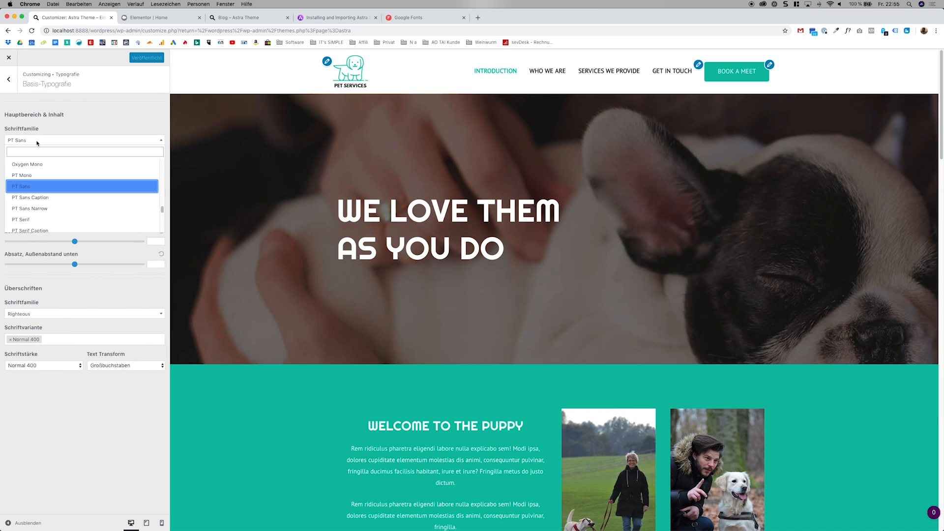
click(71, 131)
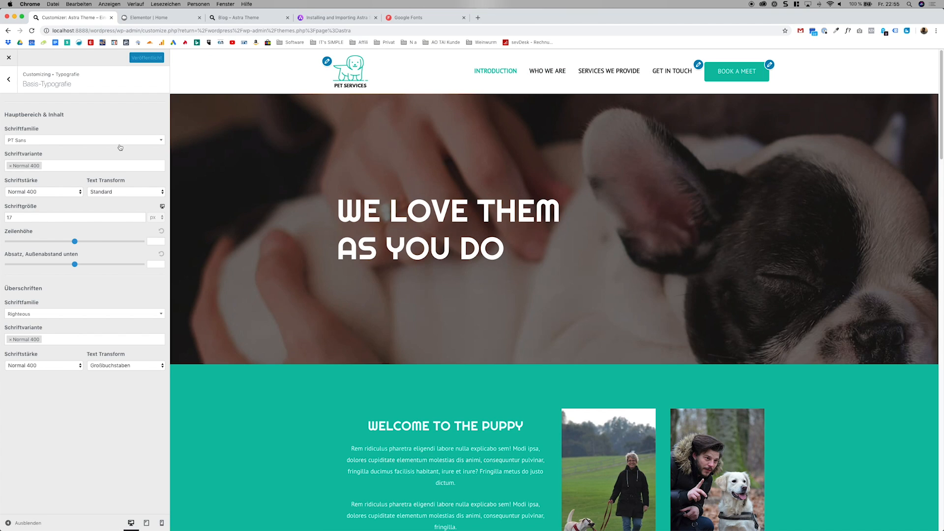
Set the font family for headings to Roboto in the base typography and publish the change.
click(49, 311)
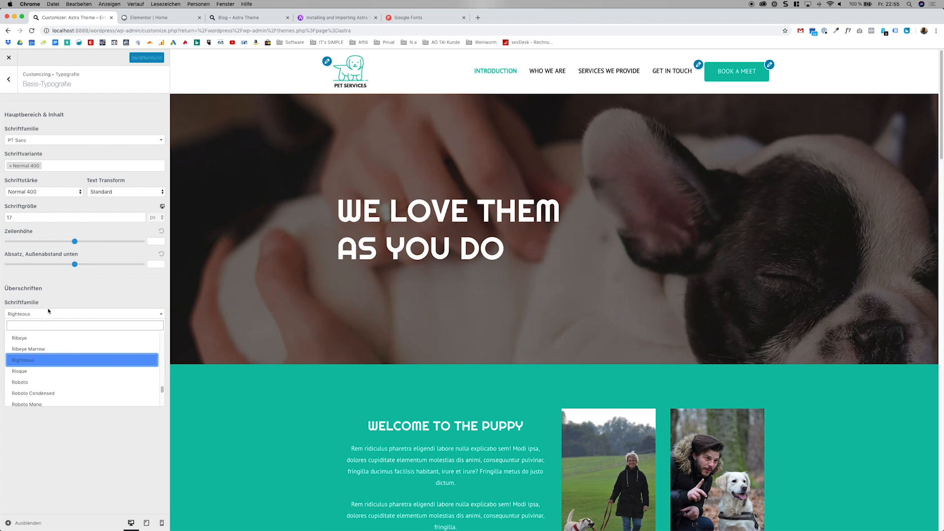
click(34, 379)
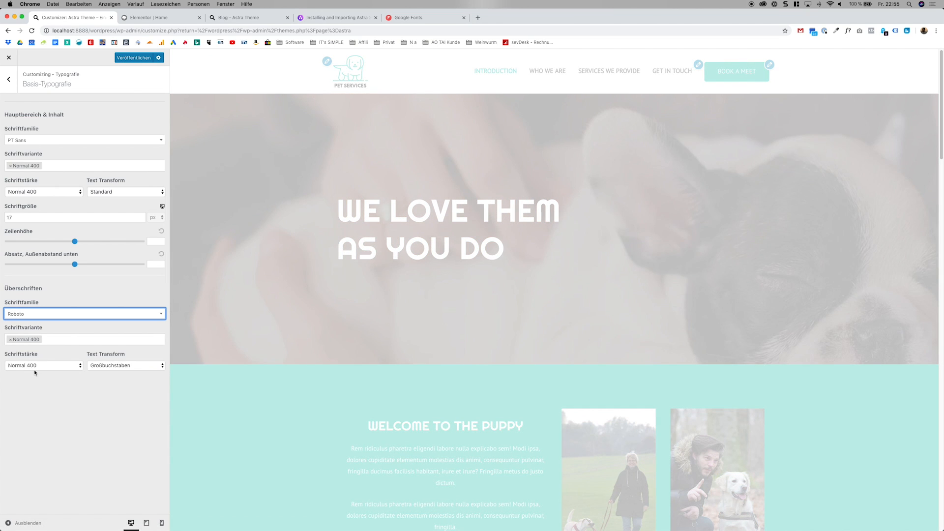
scroll(281, 375, down, 5)
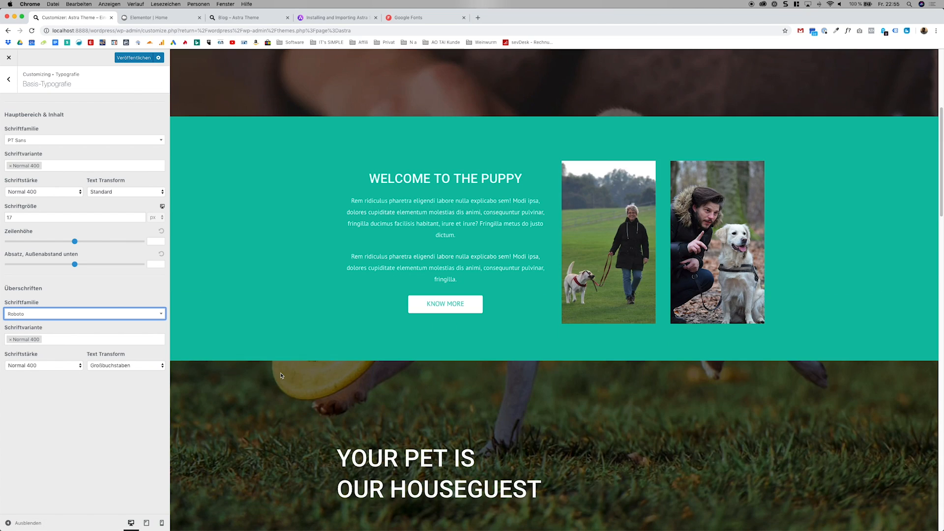
click(69, 312)
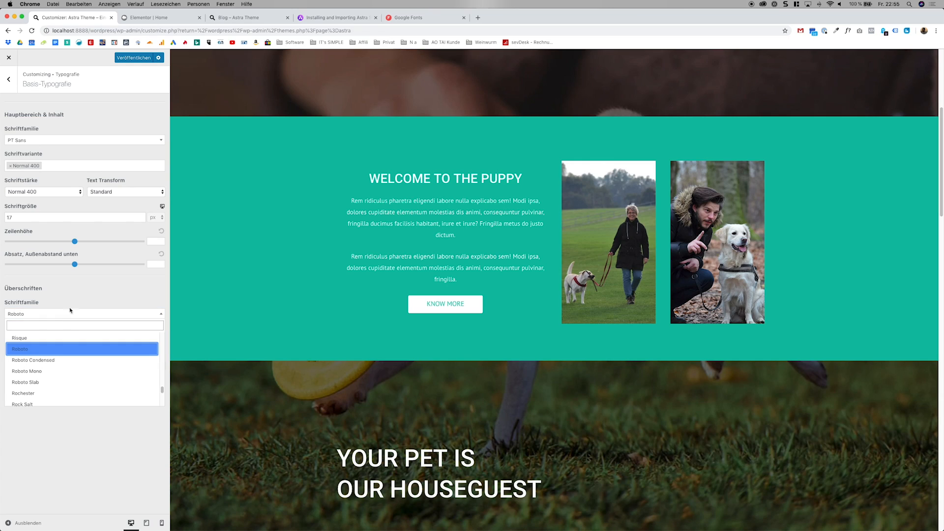
click(83, 301)
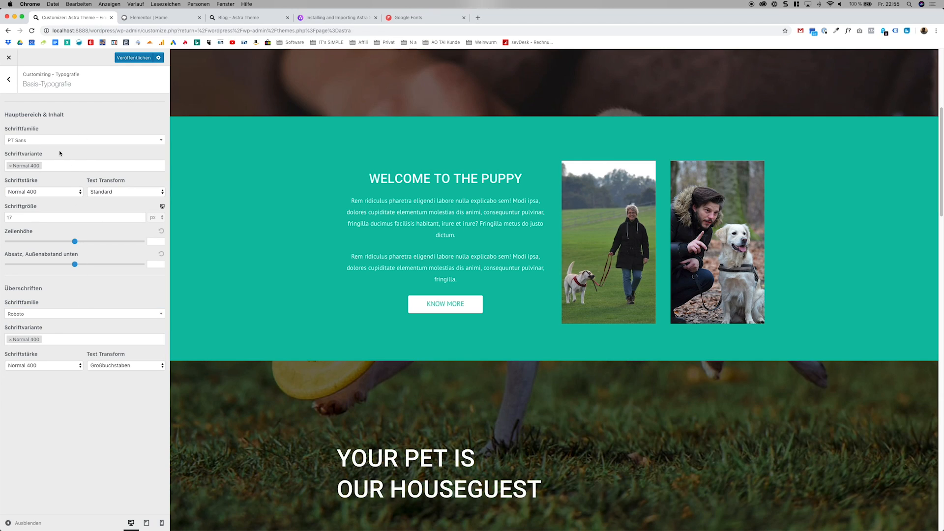
click(131, 58)
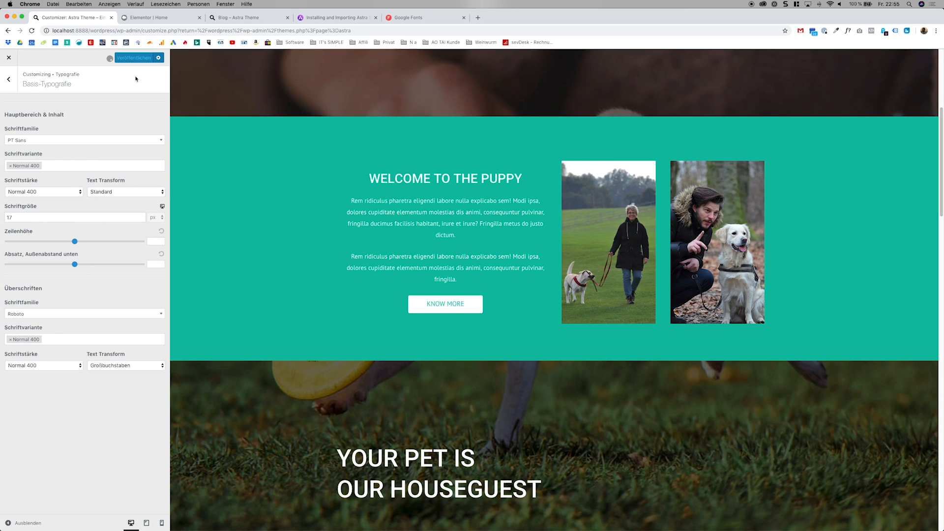
Reset the Willkommen heading's font family to Vorgabe in the Elementor editor of the Home page.
click(170, 17)
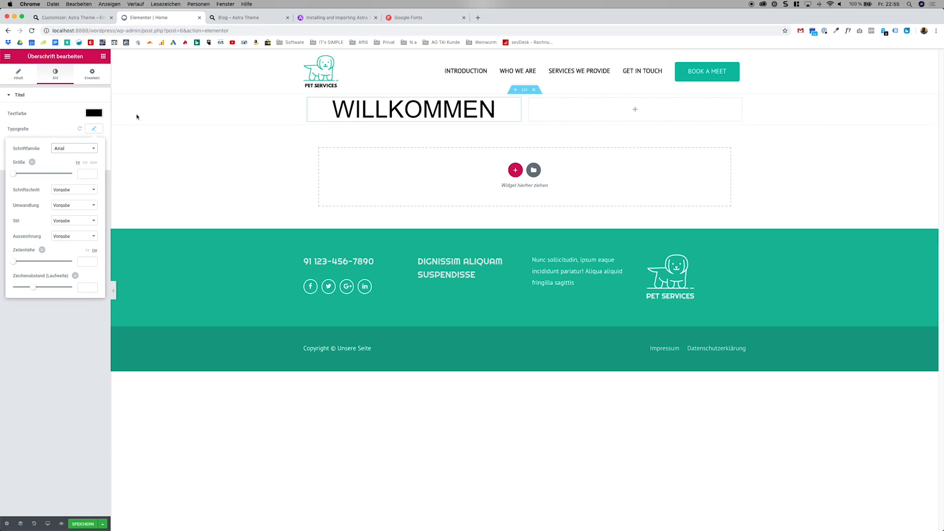
click(89, 148)
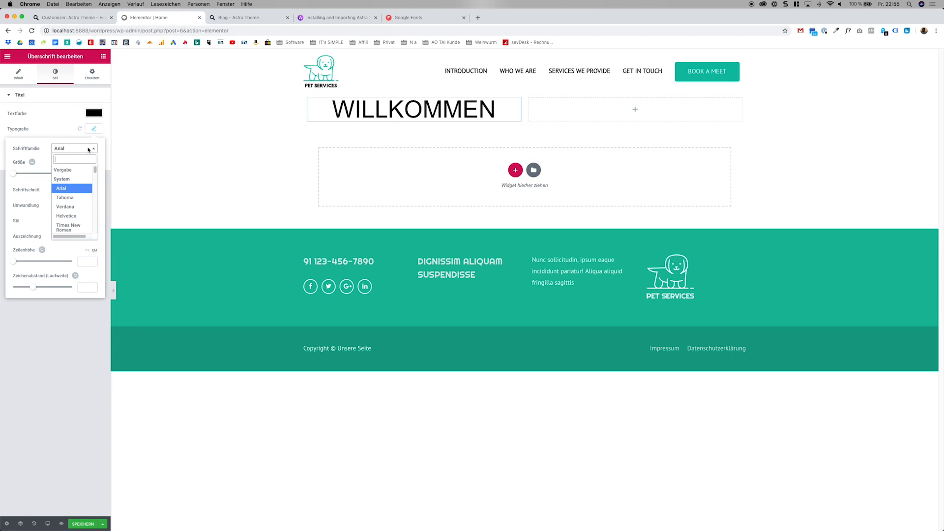
text(pt)
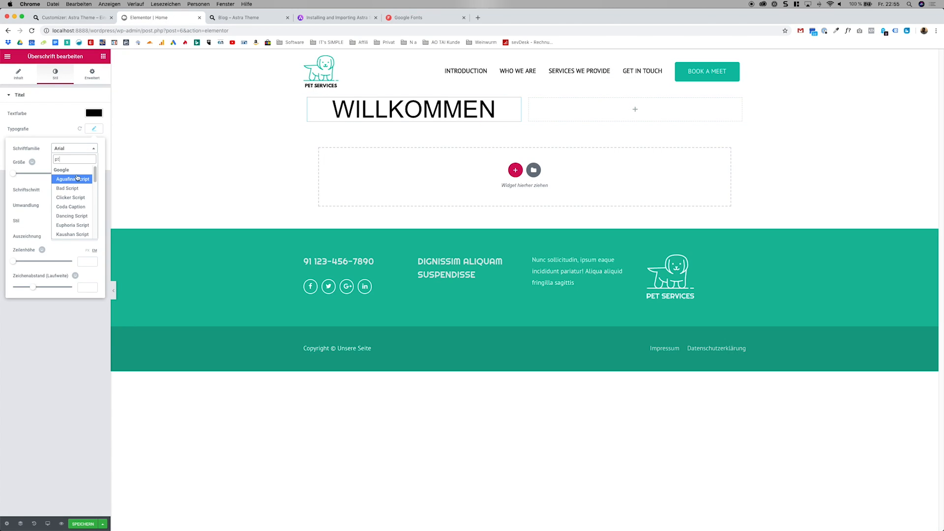
key(BackSpace)
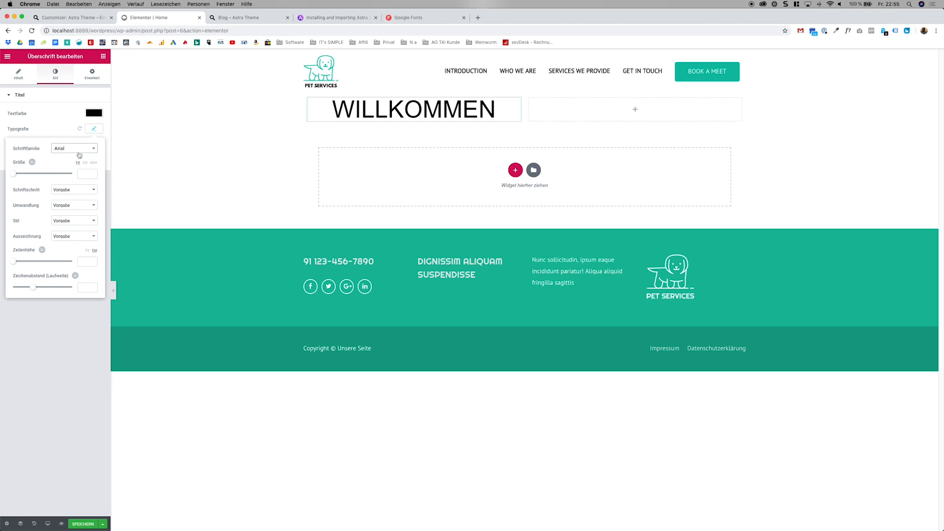
click(75, 170)
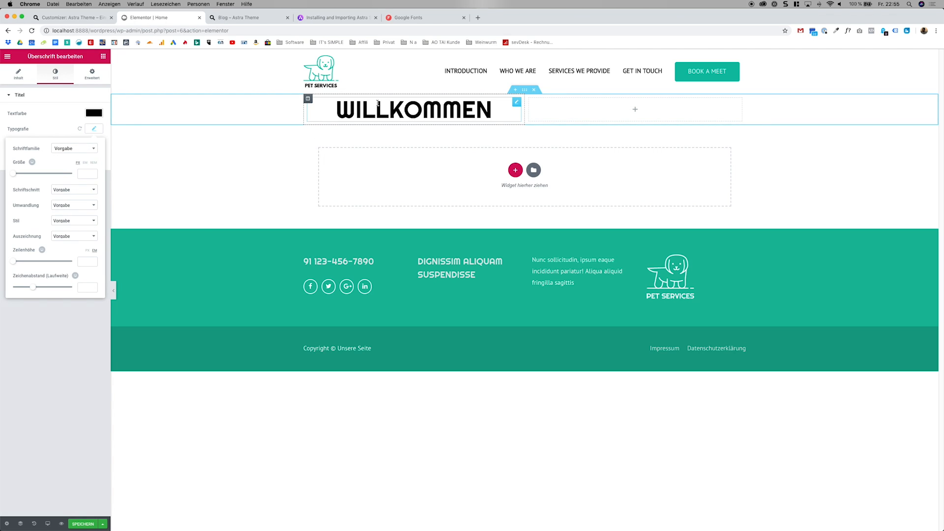
click(71, 339)
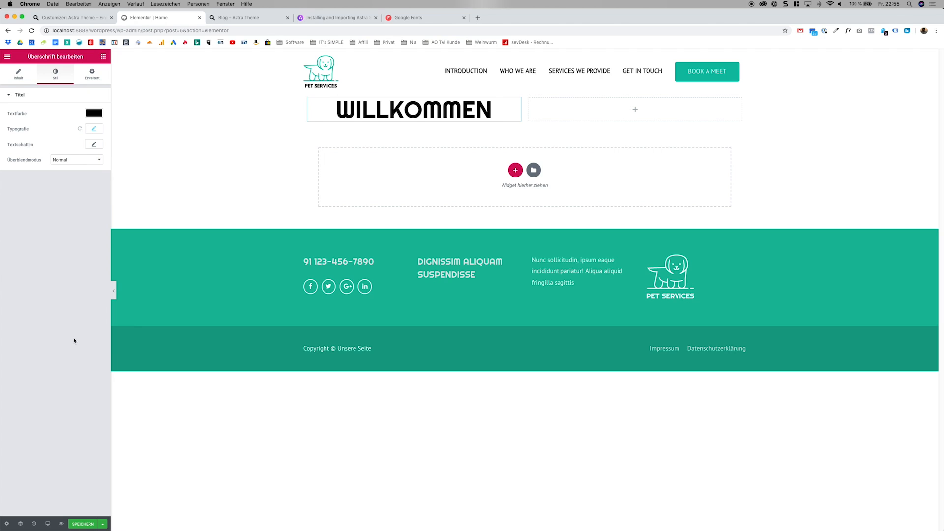
Add a text shadow with the default settings to the Willkommen heading and open the heading's advanced settings.
click(94, 144)
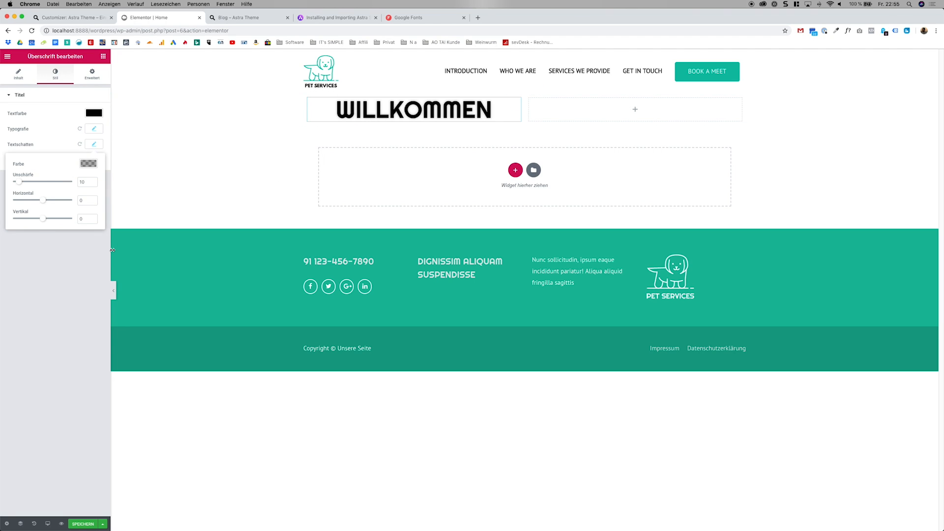
click(118, 97)
click(92, 75)
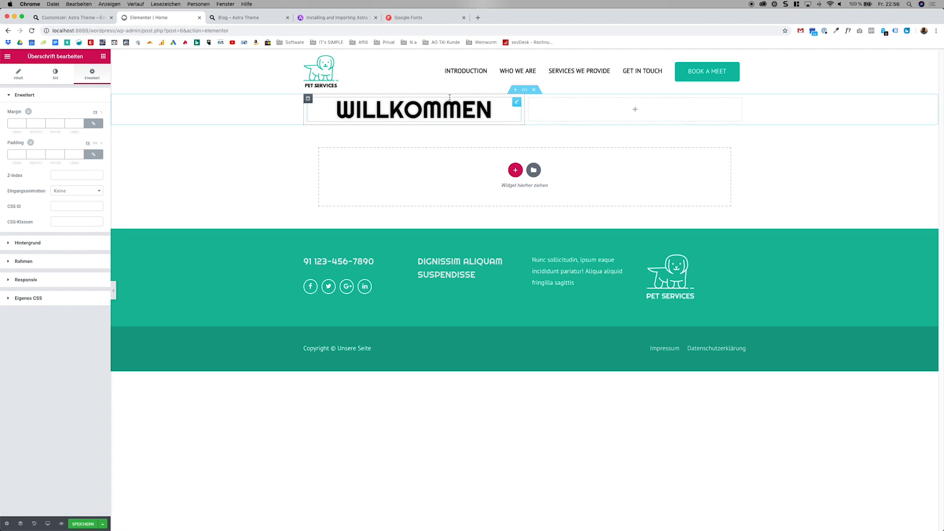
Set the top and bottom margins of the two-column section containing the Willkommen heading to 50 px.
click(522, 92)
right_click(523, 93)
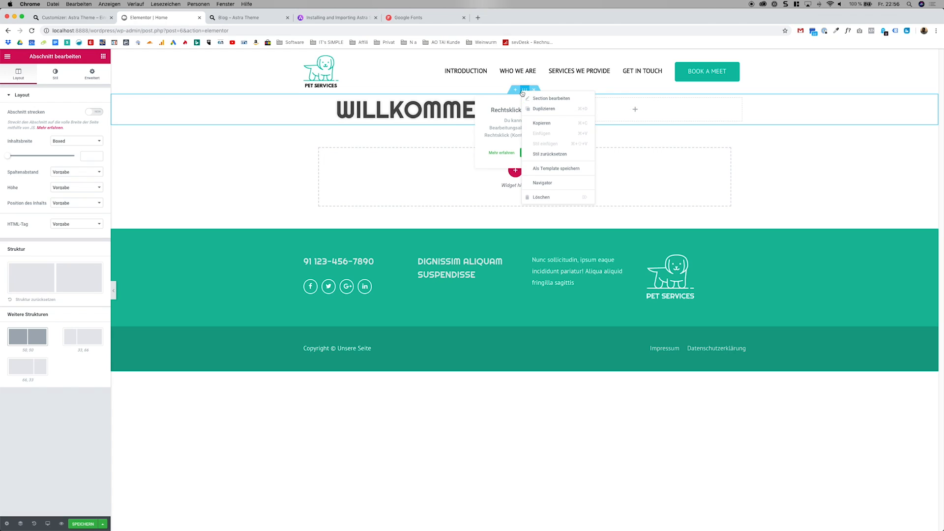
click(531, 97)
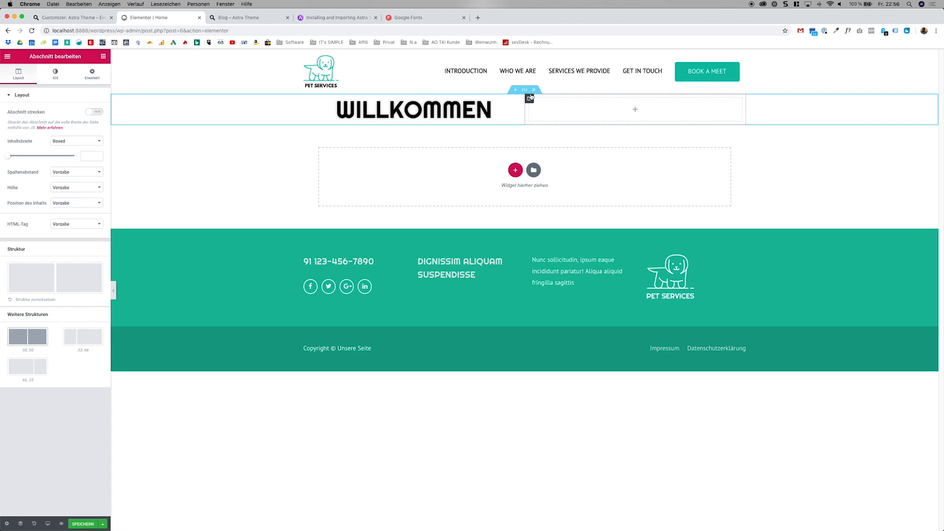
click(92, 75)
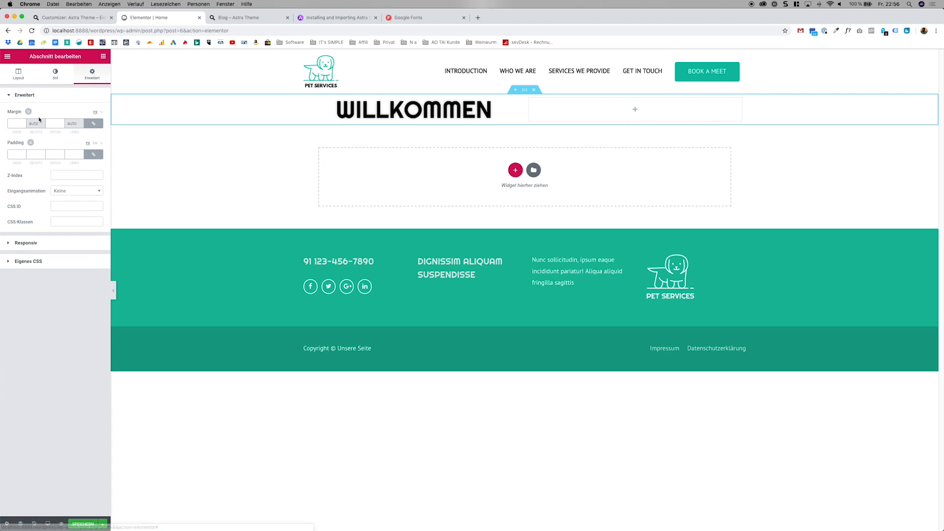
click(20, 123)
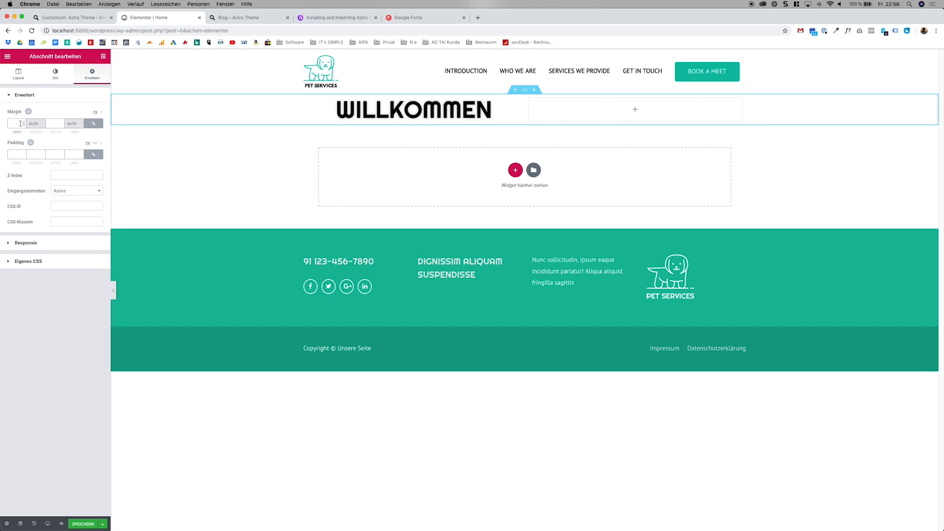
text(100)
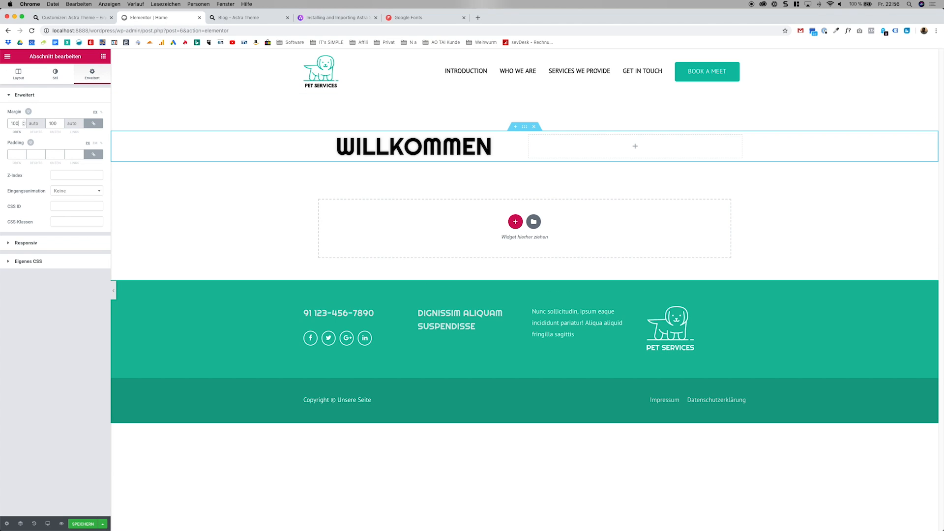
key(super+a)
text(52)
key(super+a)
text(50)
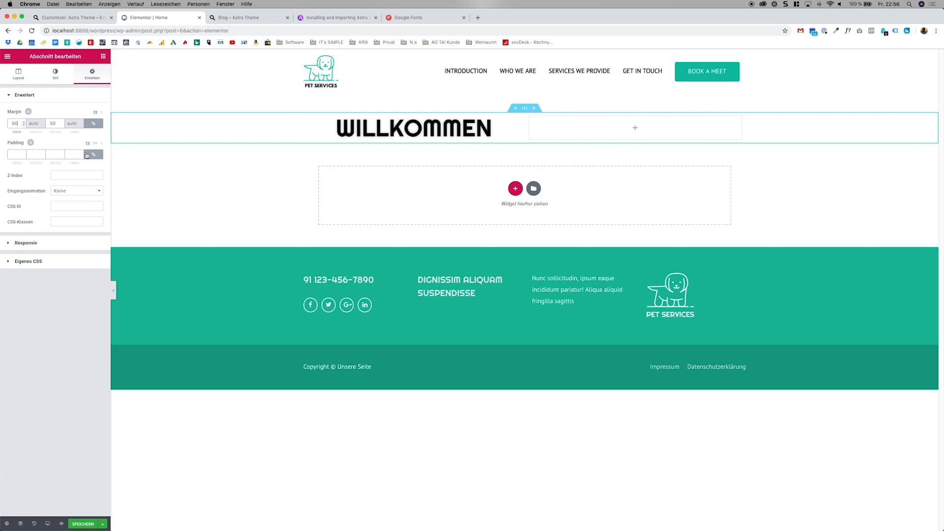
double_click(61, 126)
Place a Bilder-Box widget in the section's empty right column and widen the editing sidebar.
click(104, 56)
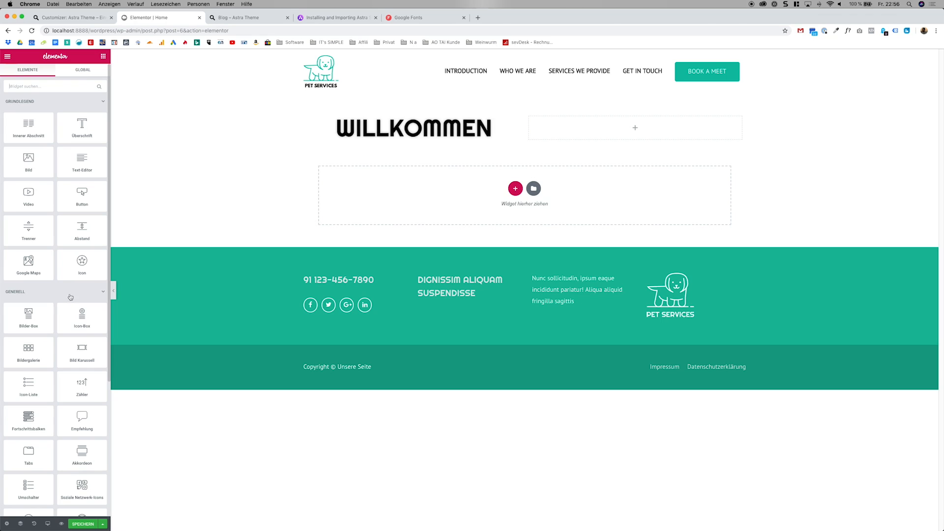
drag(46, 319, 600, 144)
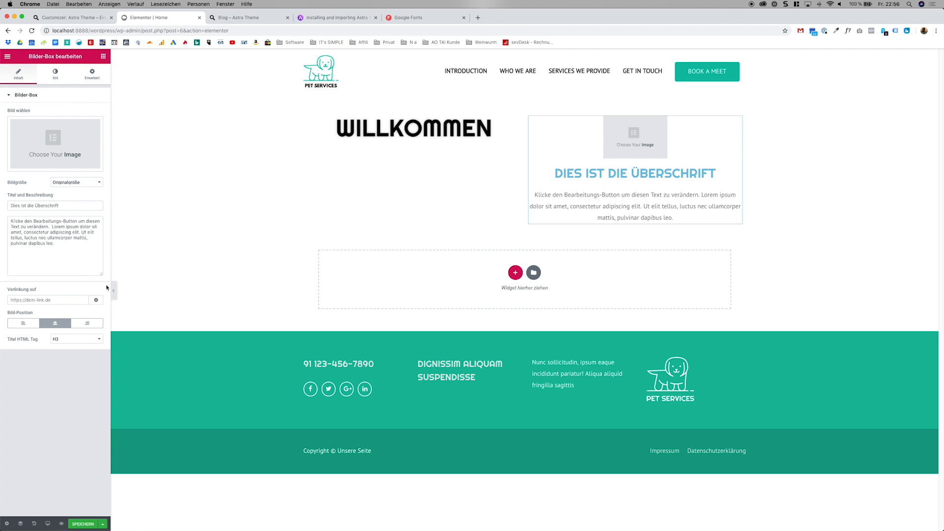
drag(111, 287, 248, 280)
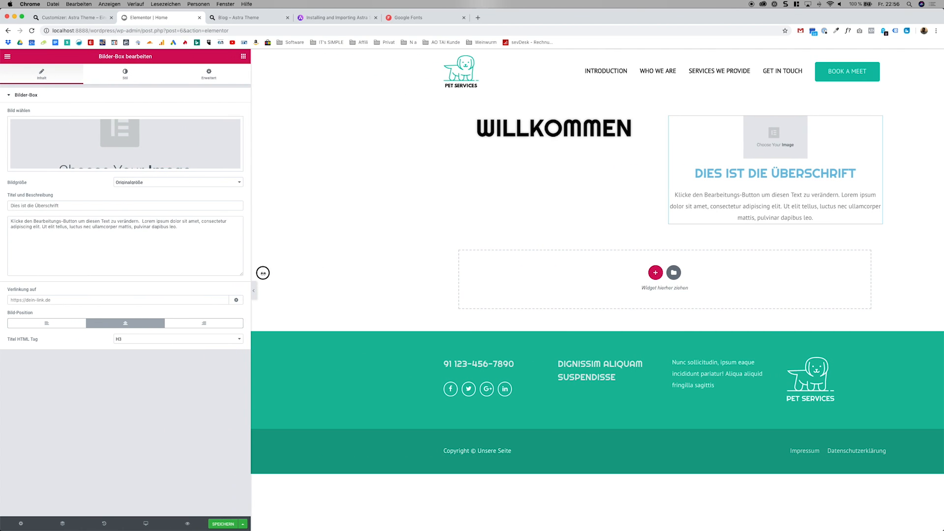
mouse_move(261, 271)
mouse_down()
mouse_move(231, 272)
mouse_move(245, 271)
mouse_up()
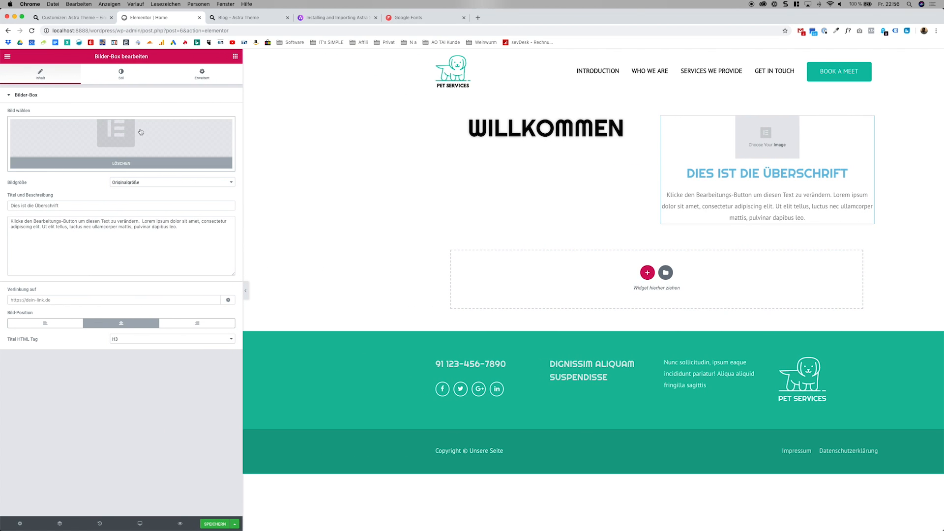
Insert the white puppy photo Pet-services-34-4-free-img.jpg from the media library as the image box's picture.
click(128, 157)
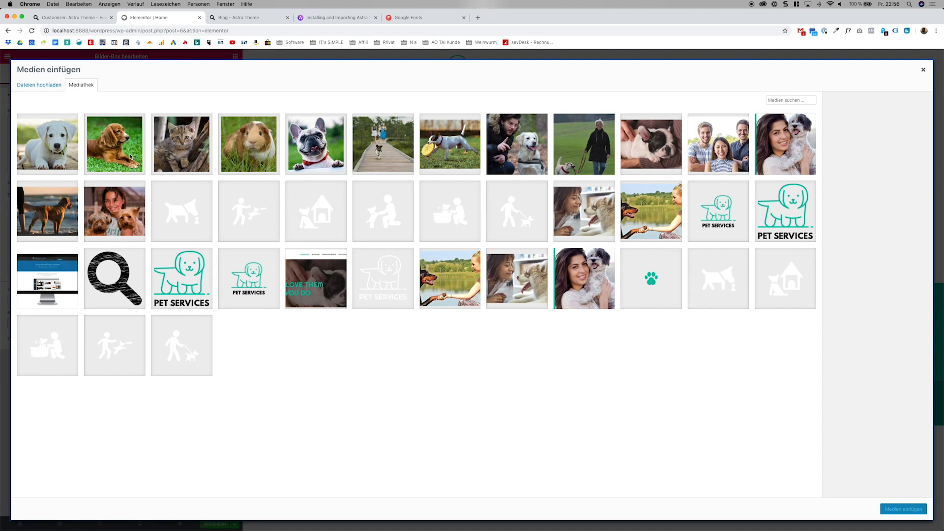
click(117, 149)
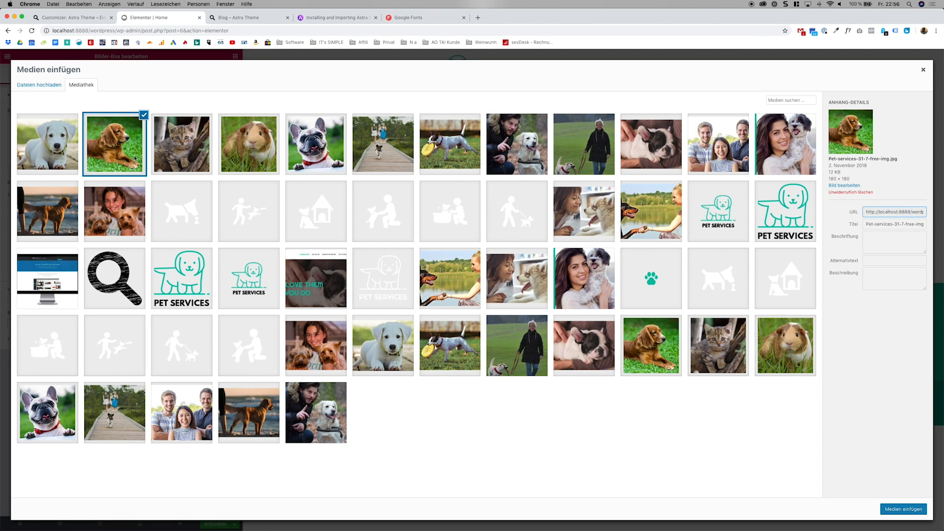
click(66, 148)
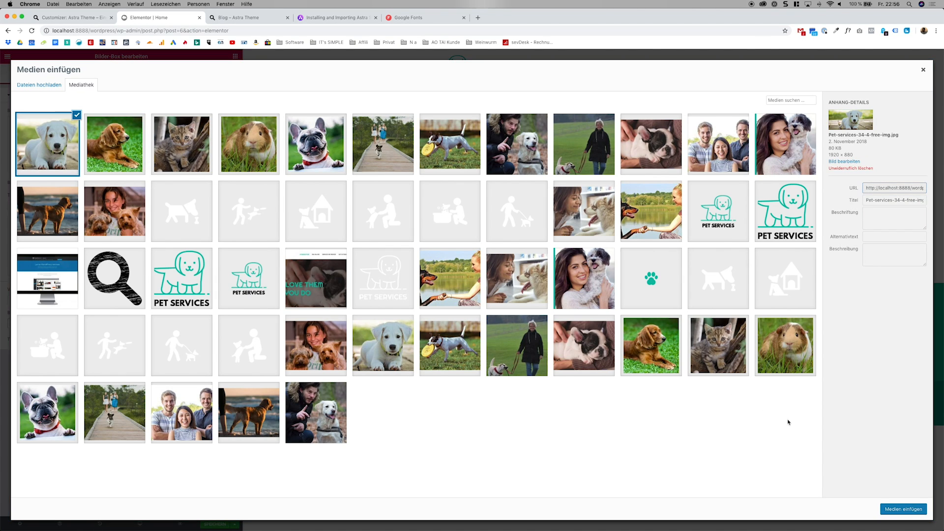
click(908, 508)
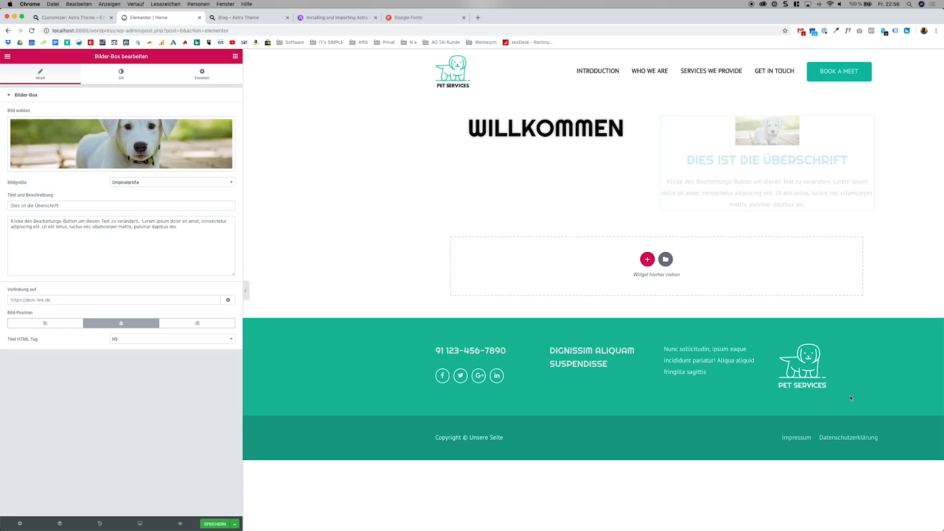
drag(221, 205, 2, 202)
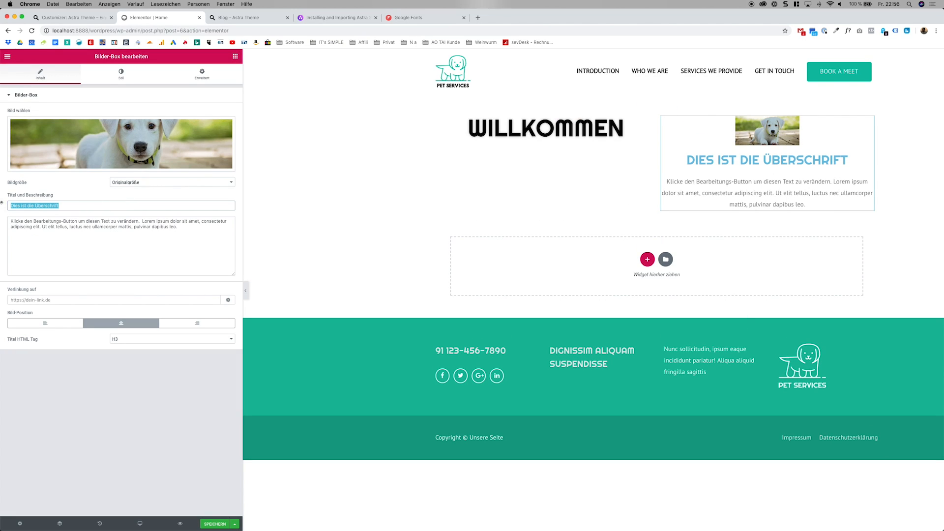
triple_click(168, 229)
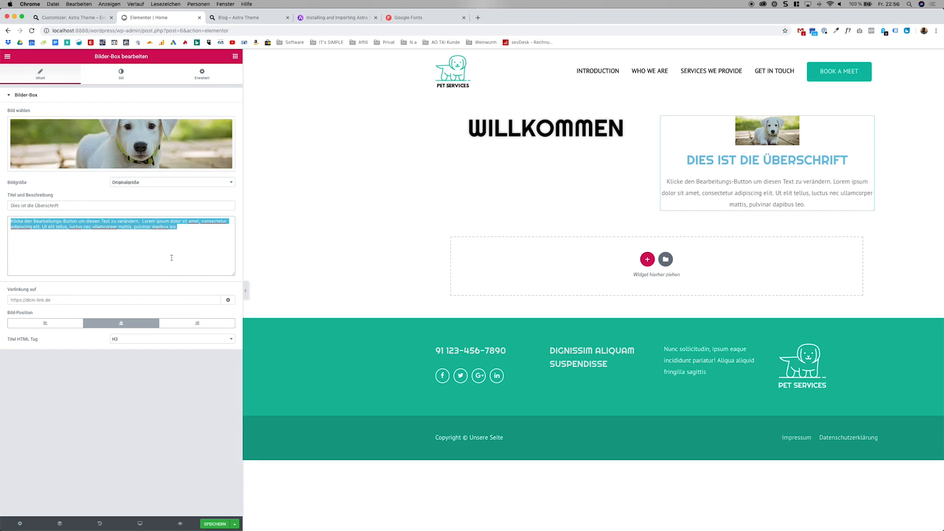
click(122, 74)
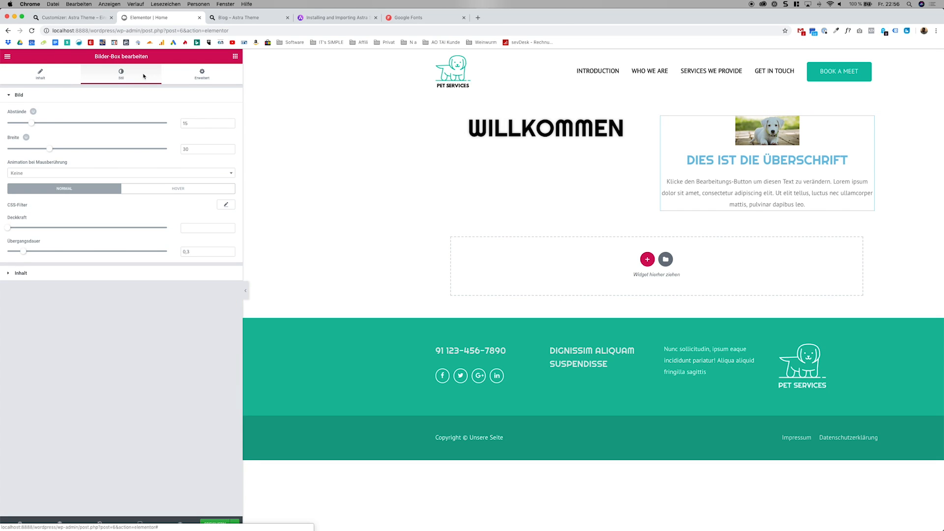
click(186, 78)
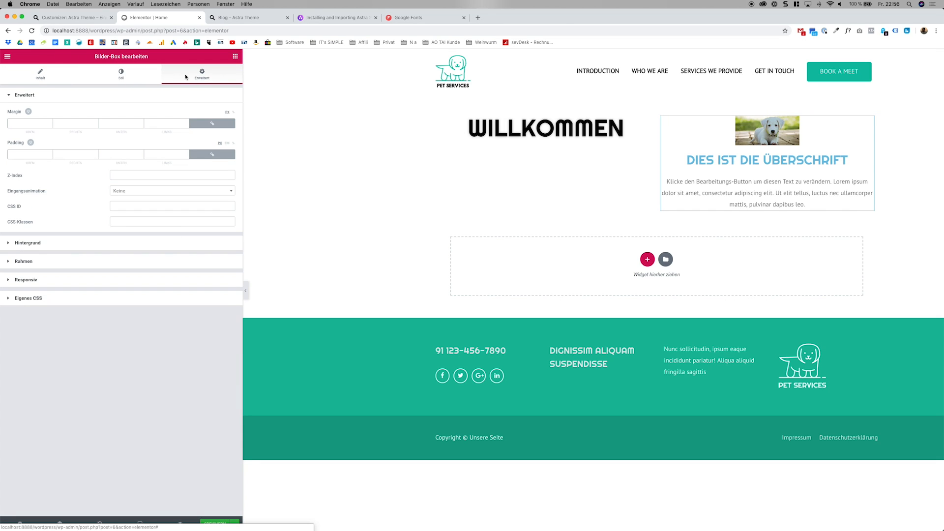
Set the image box's picture spacing to 19 and its width to 71, and narrow the editing sidebar slightly.
click(126, 74)
drag(36, 123, 119, 147)
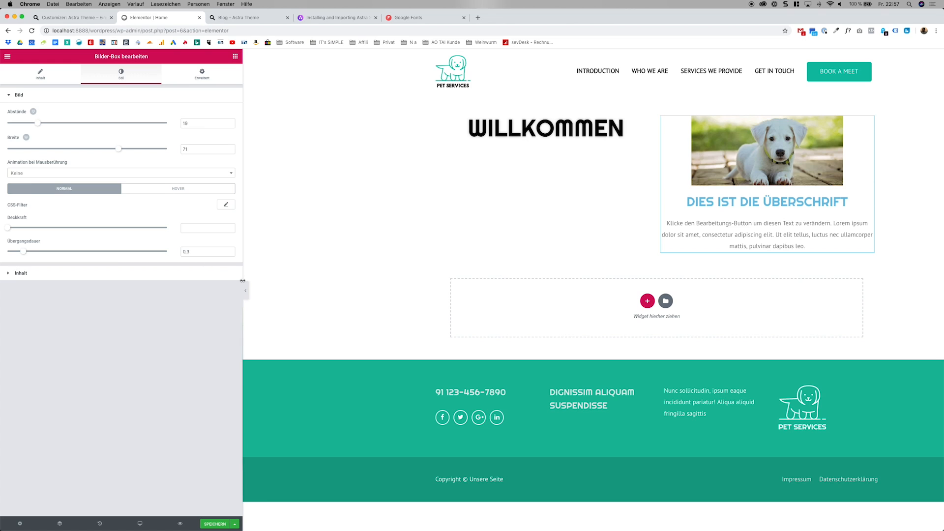
drag(243, 280, 214, 276)
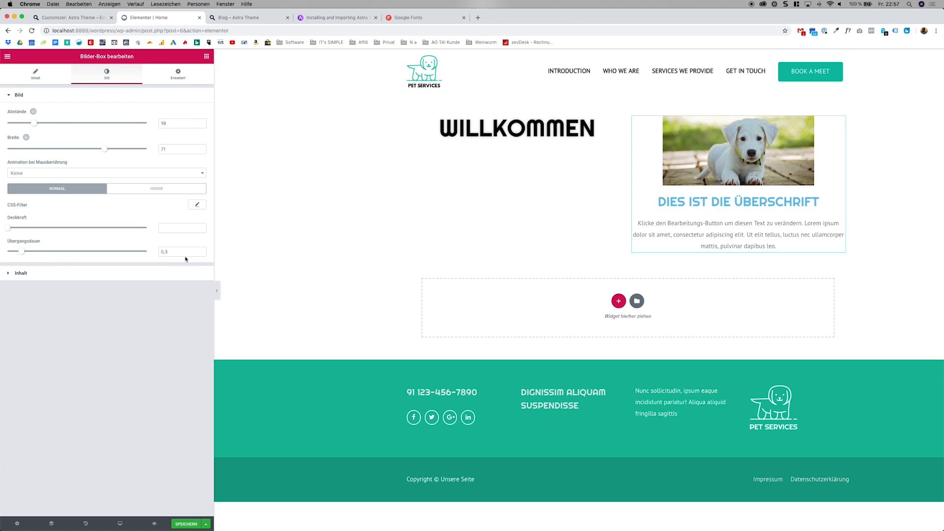
click(185, 274)
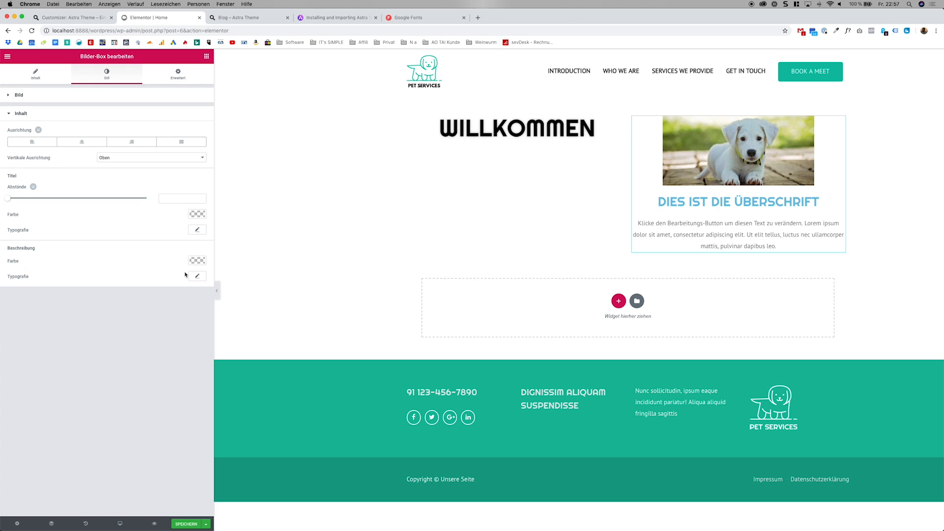
click(172, 122)
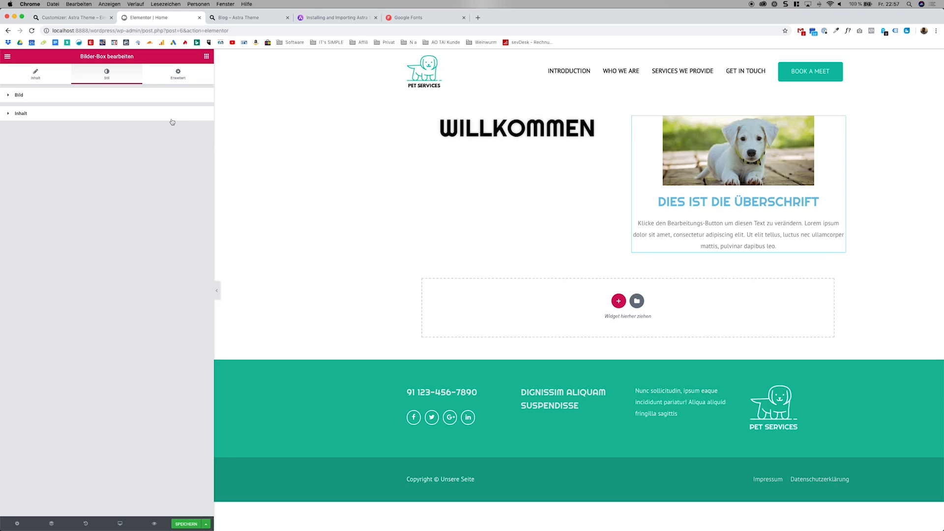
click(58, 82)
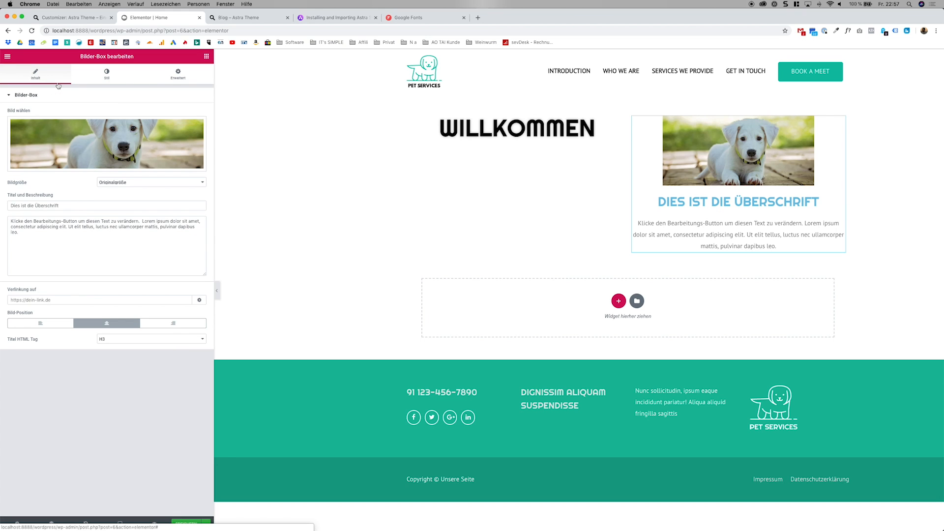
click(206, 56)
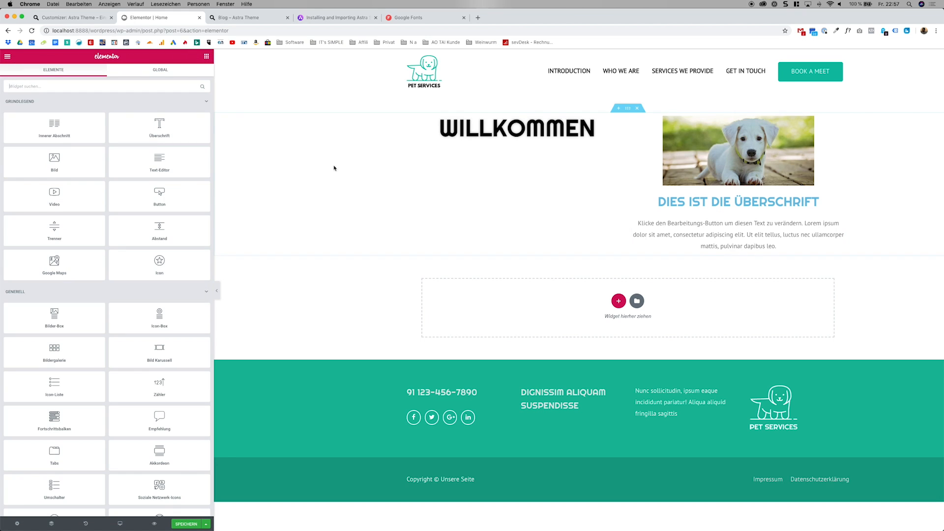
Try resizing the two columns, and duplicate the Willkommen column and delete the copy.
drag(629, 177, 607, 162)
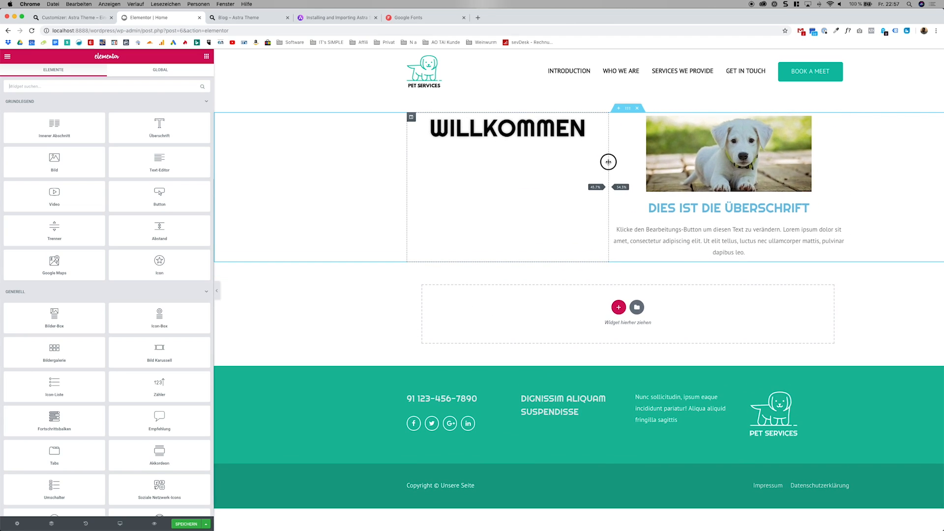
right_click(414, 119)
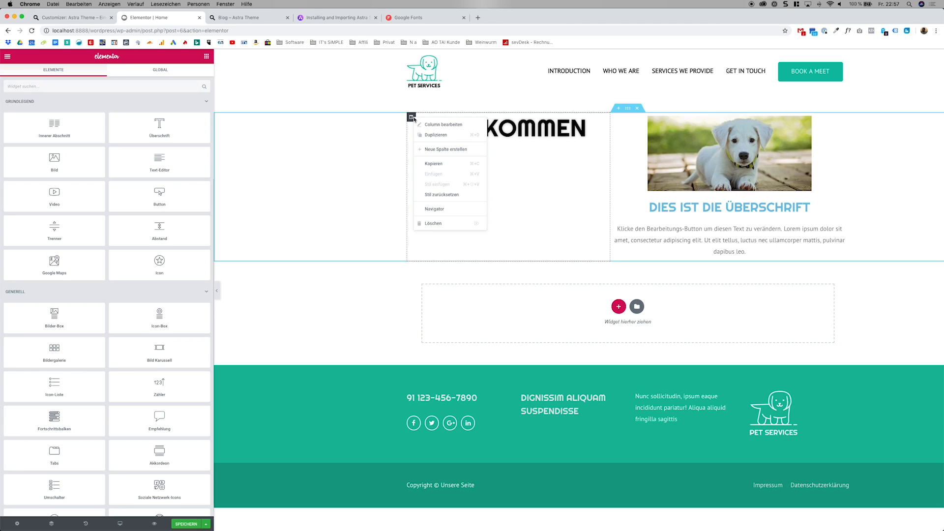
click(438, 134)
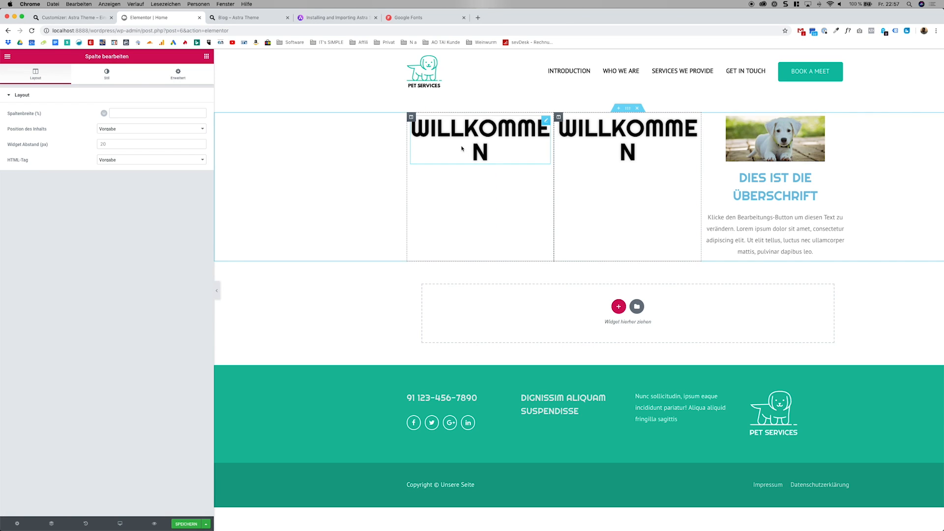
right_click(558, 117)
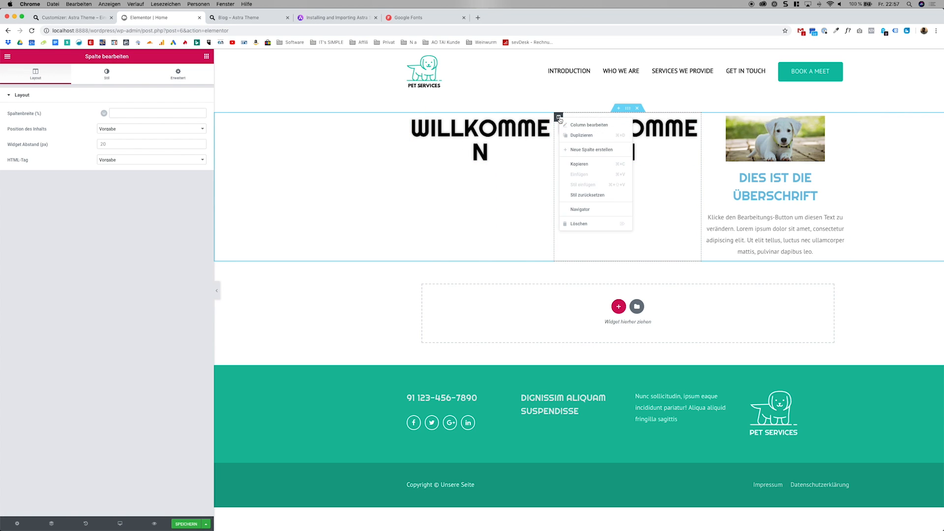
click(594, 225)
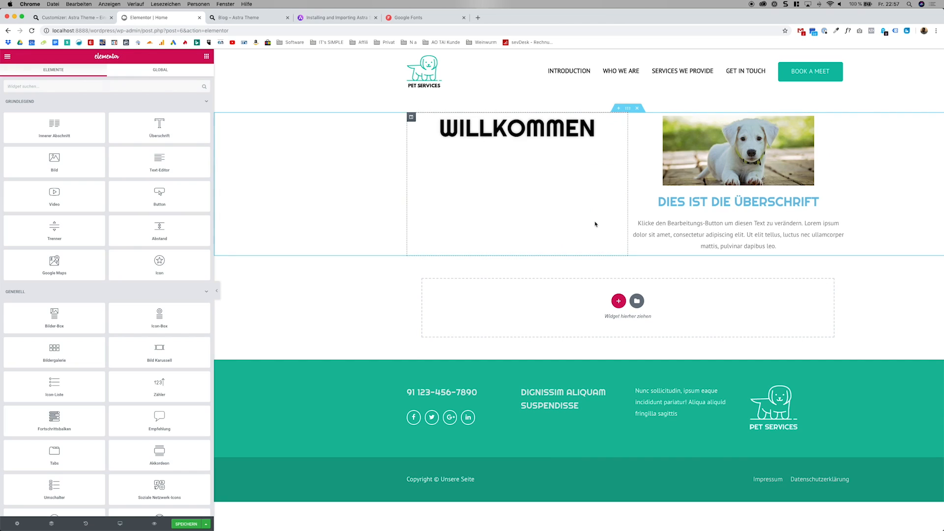
drag(618, 172, 626, 173)
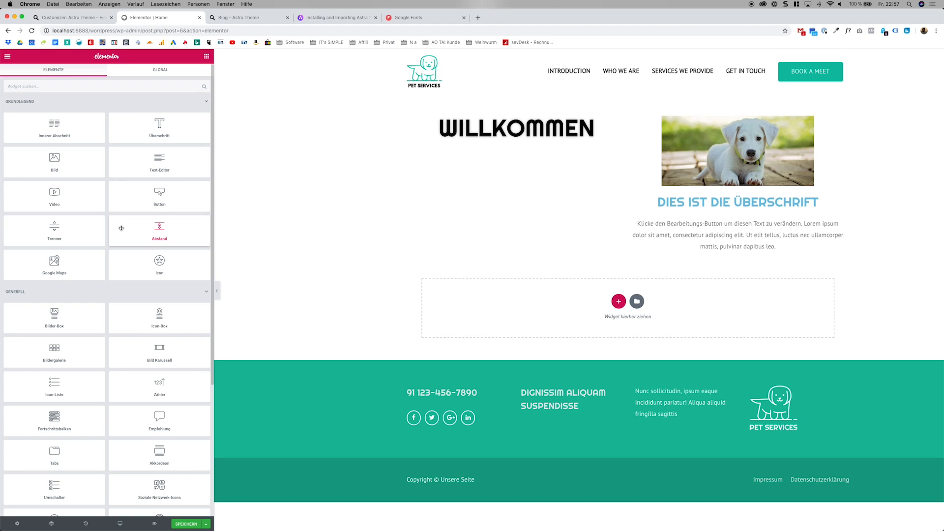
Place a Video widget below the Willkommen heading and briefly play and pause its placeholder video.
drag(86, 194, 541, 134)
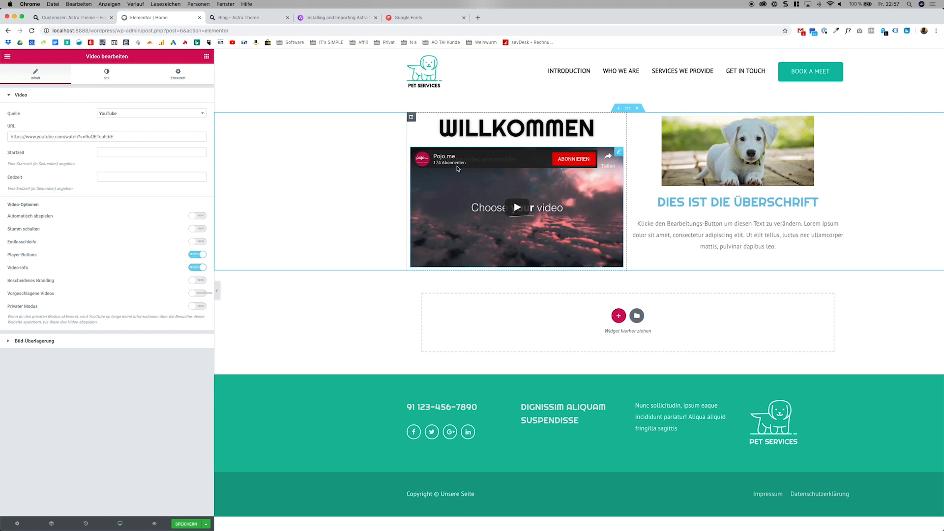
click(481, 212)
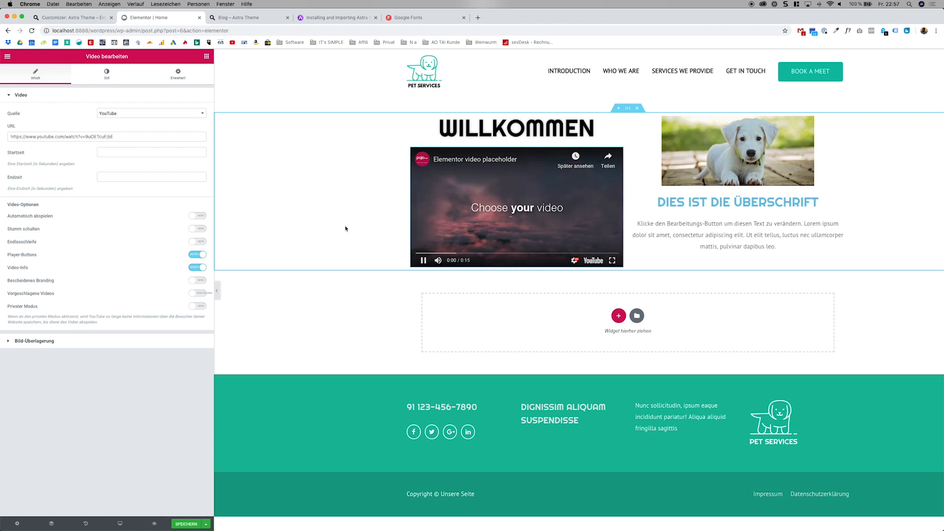
click(442, 213)
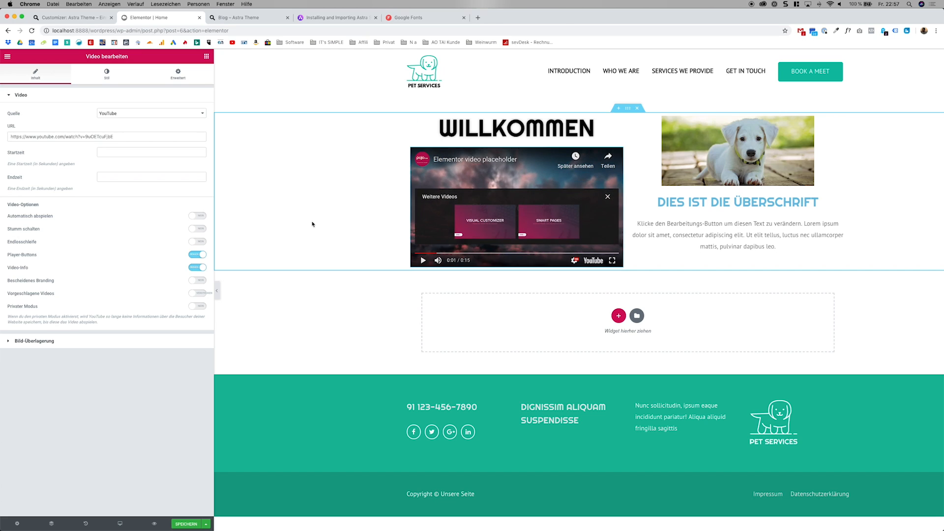
Try the 4:3 aspect ratio on the video widget and restore it to 16:9.
click(107, 74)
click(129, 115)
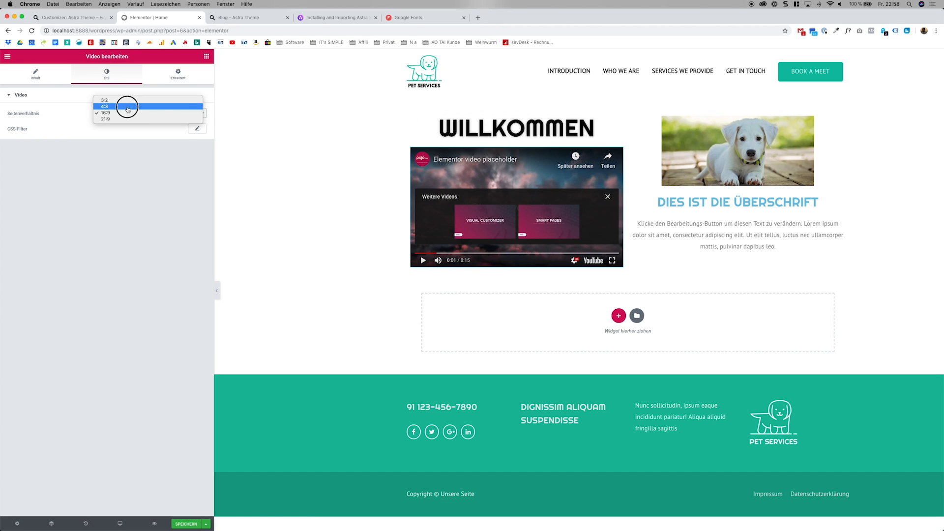
click(127, 106)
click(137, 114)
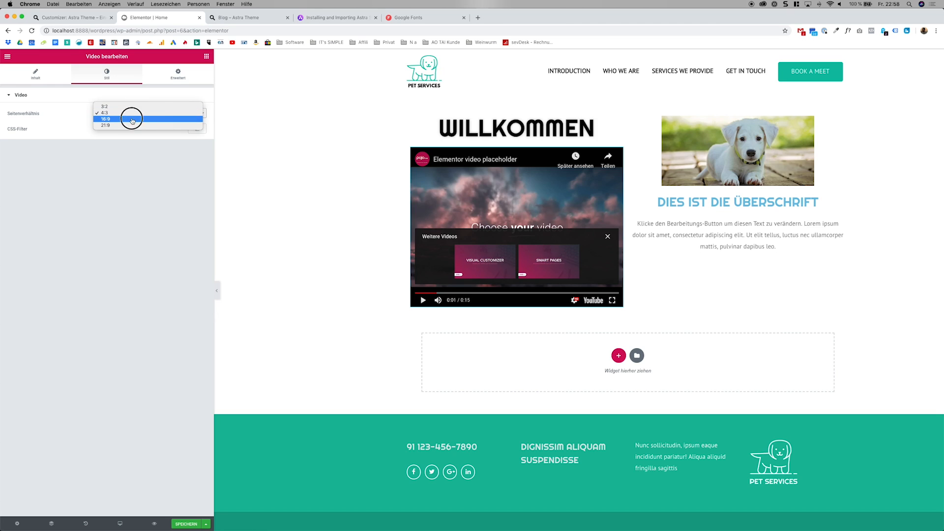
click(129, 118)
click(178, 74)
click(139, 244)
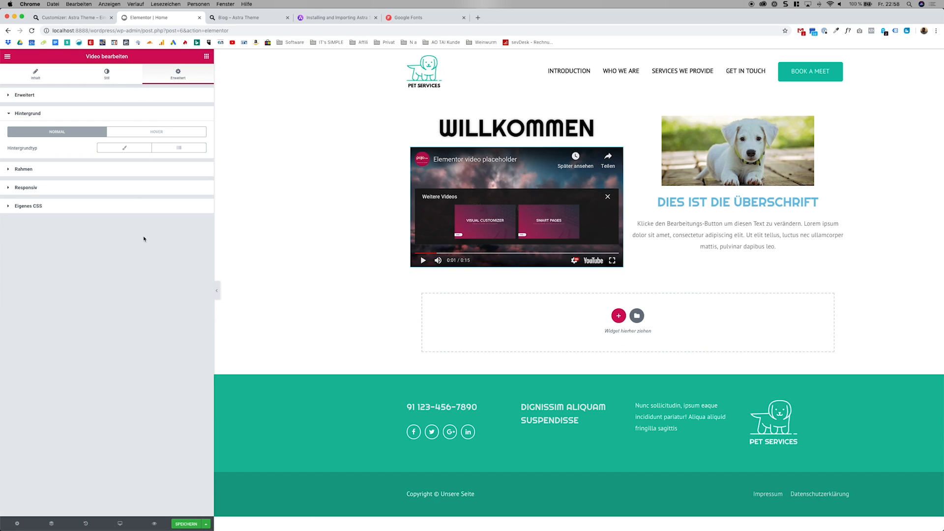
click(116, 182)
click(106, 93)
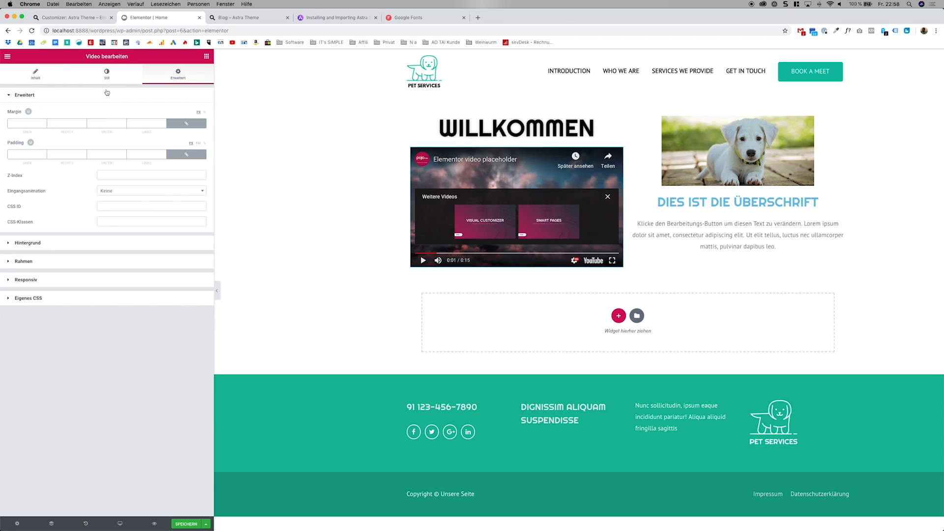
click(107, 94)
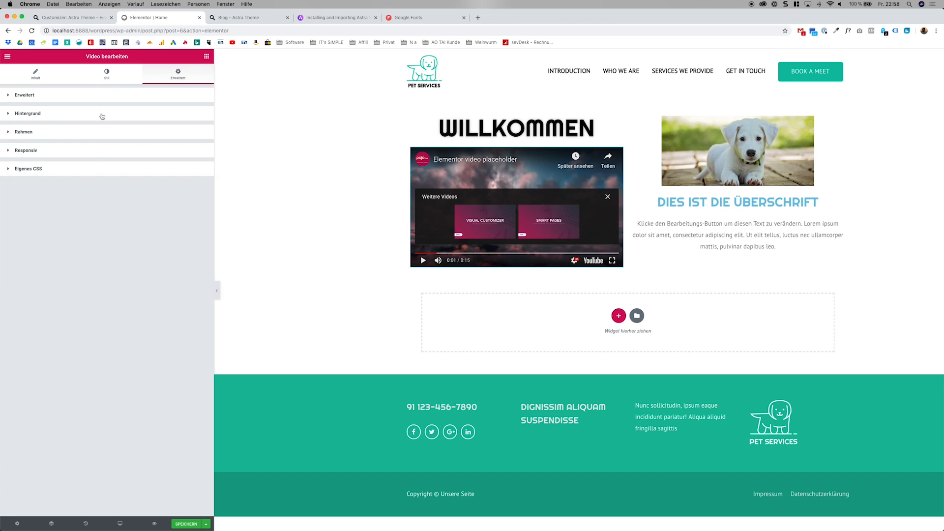
click(88, 151)
click(87, 153)
Give the video widget a box shadow with the default settings and collapse its border options.
click(90, 136)
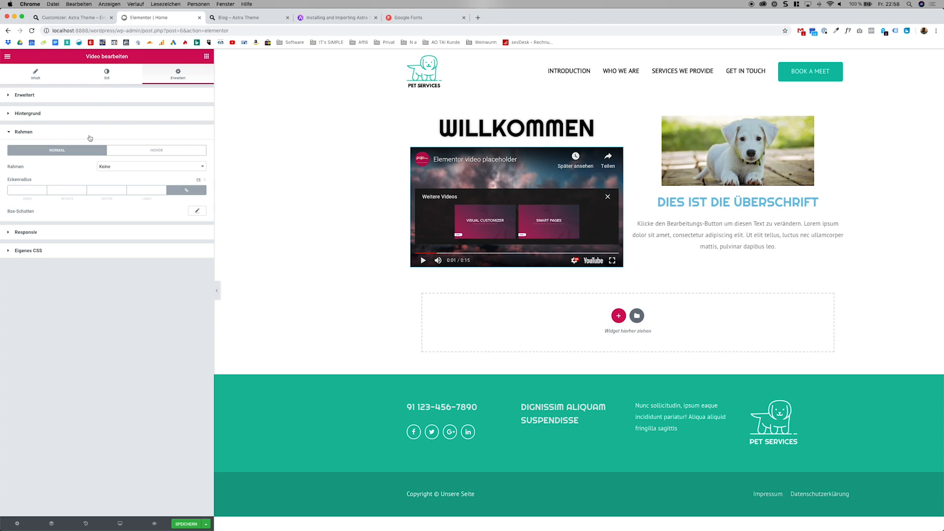
click(197, 210)
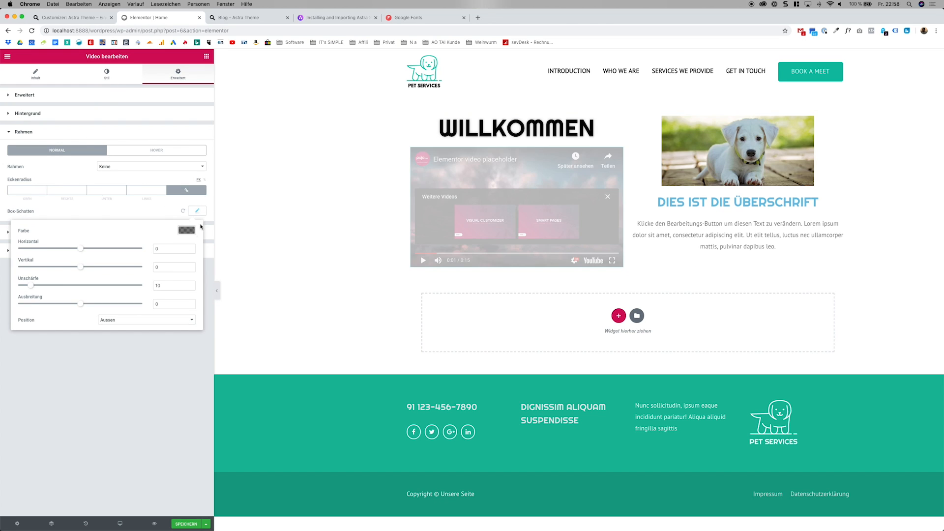
click(165, 349)
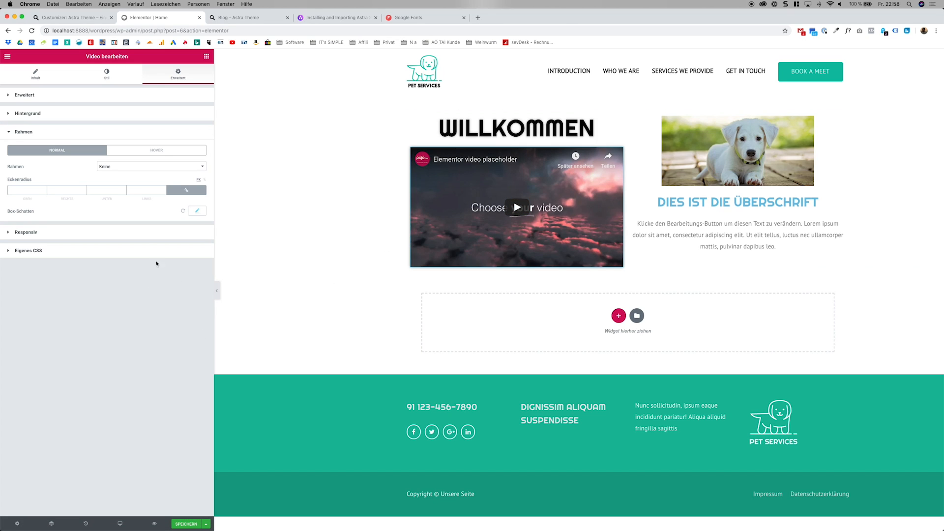
click(137, 121)
click(136, 120)
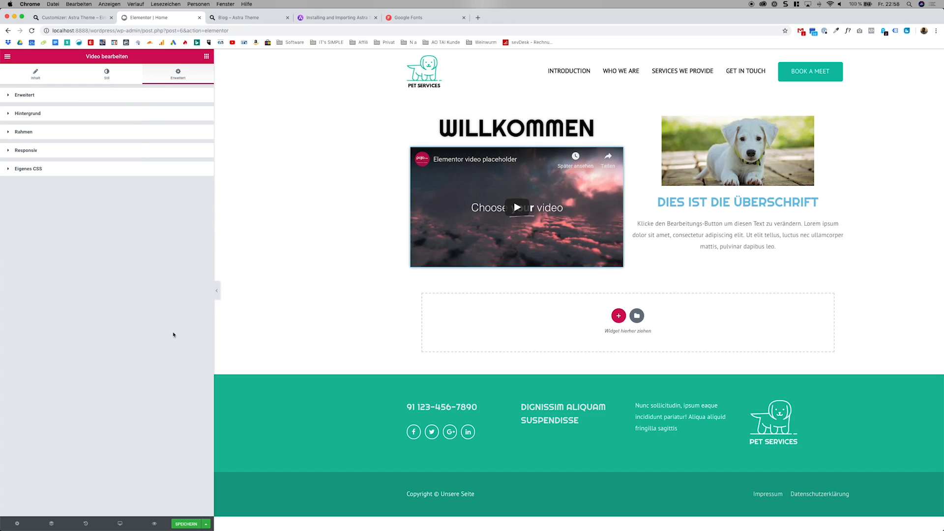
Switch to the mobile preview and set the Willkommen section's top and bottom mobile margins to 50 px.
mouse_move(120, 524)
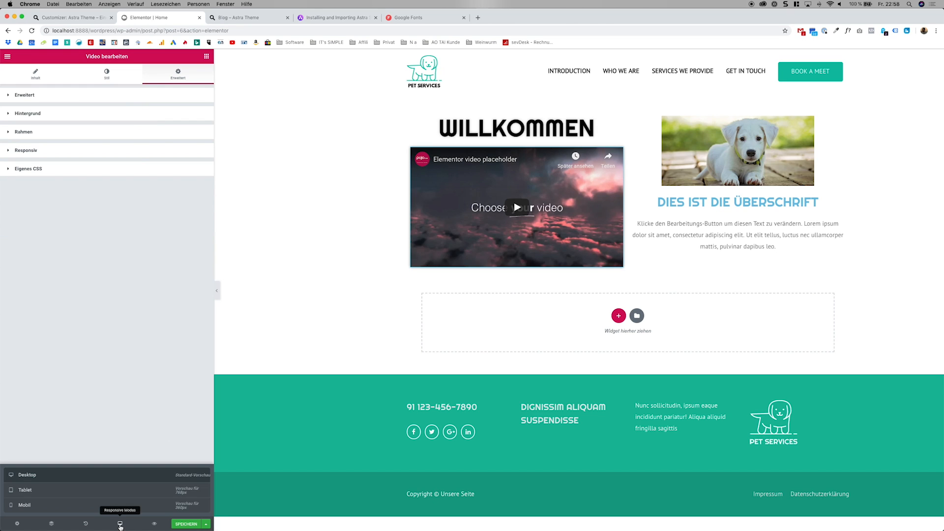
click(133, 506)
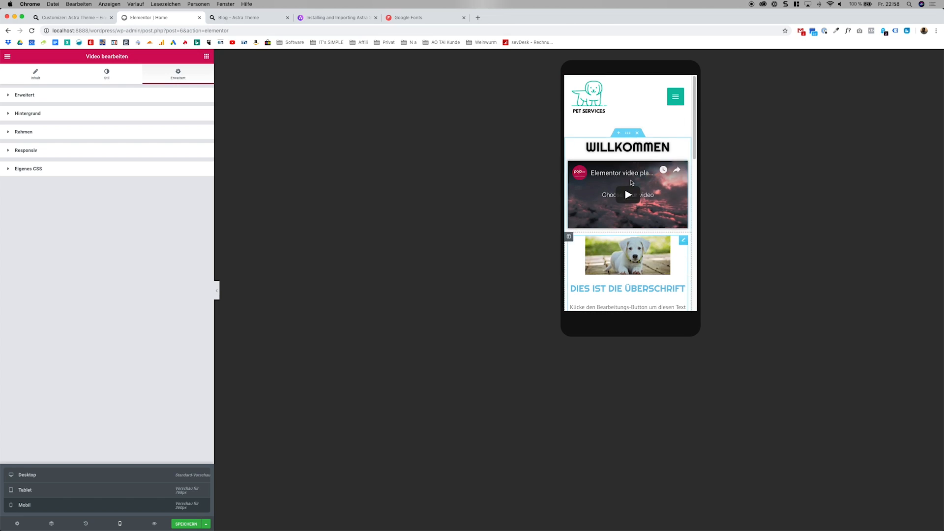
click(628, 133)
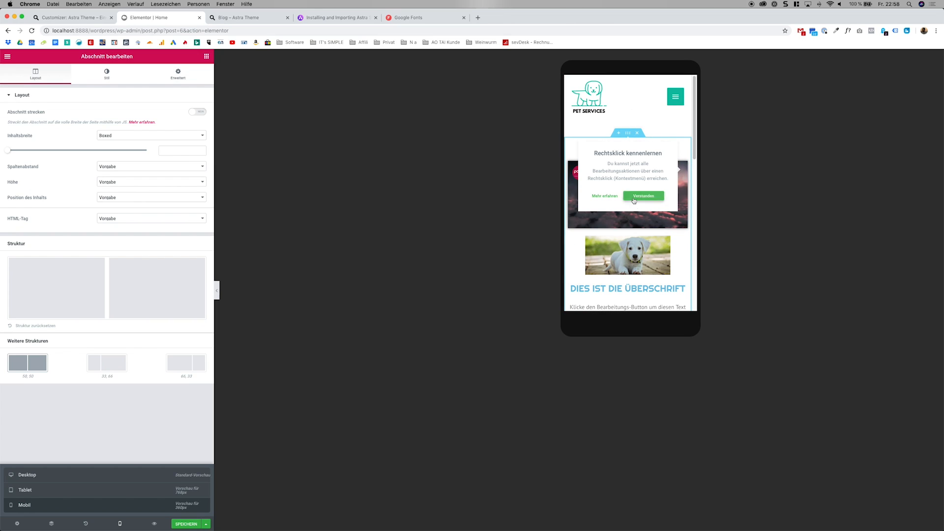
click(641, 196)
right_click(628, 142)
click(629, 142)
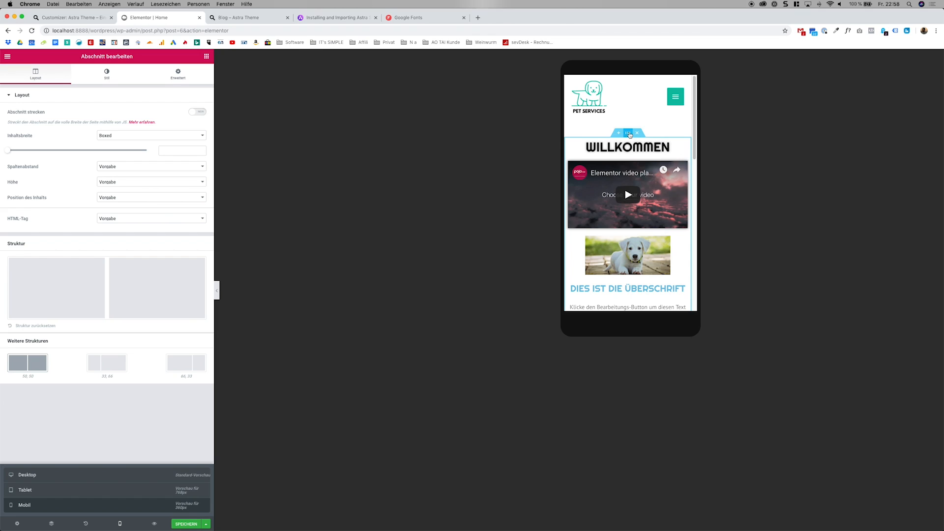
click(122, 81)
click(150, 81)
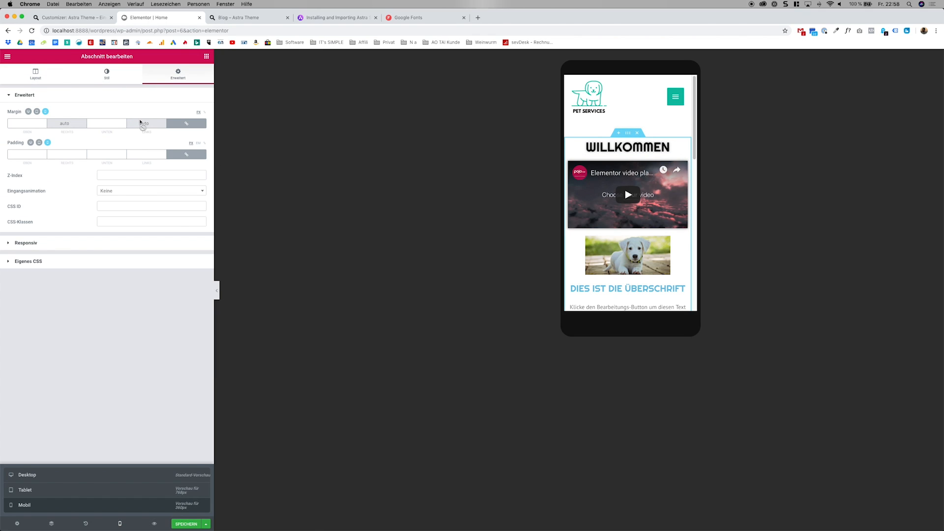
click(38, 120)
text(50)
Set the puppy image box's mobile margins to 15 px on all sides.
mouse_move(685, 242)
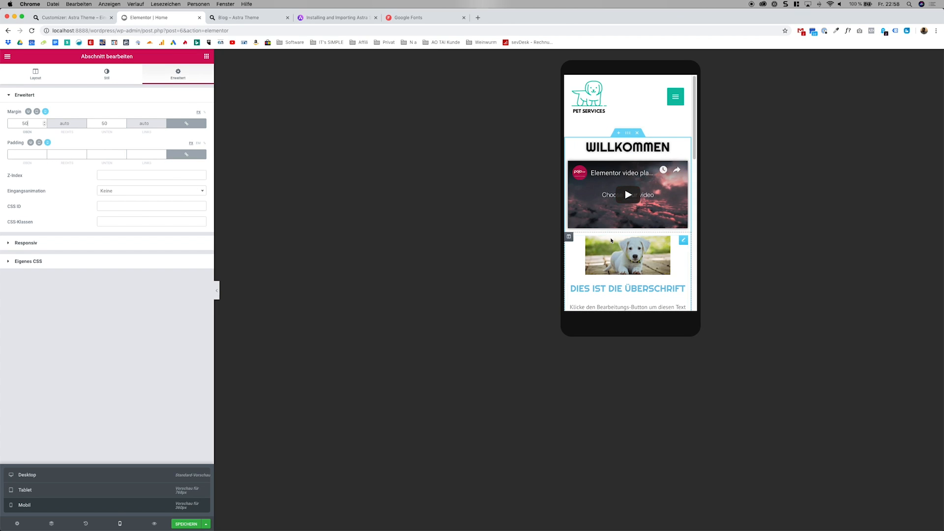
click(685, 241)
right_click(684, 242)
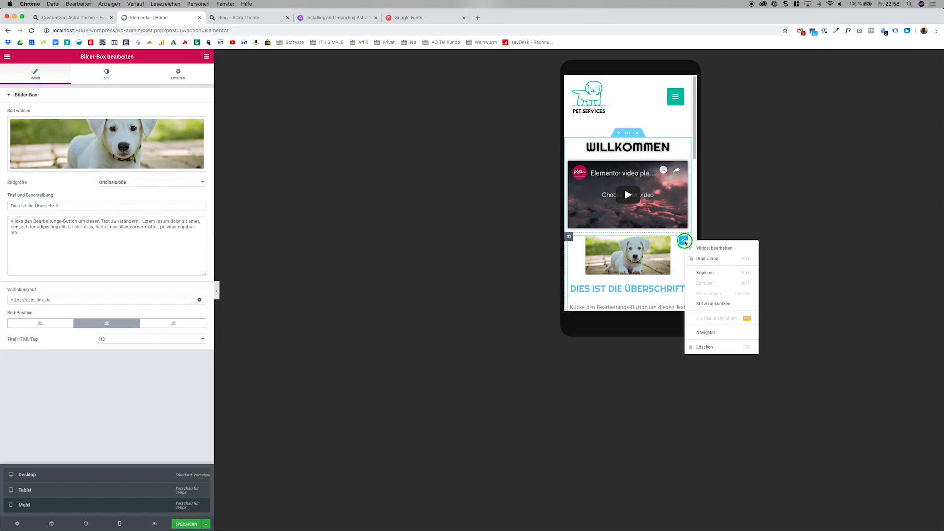
click(692, 248)
click(163, 81)
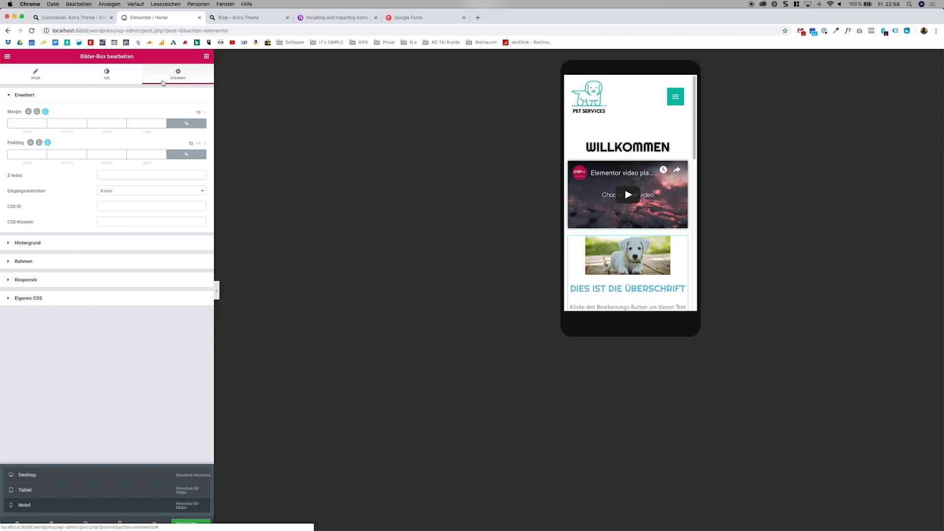
click(29, 121)
text(15)
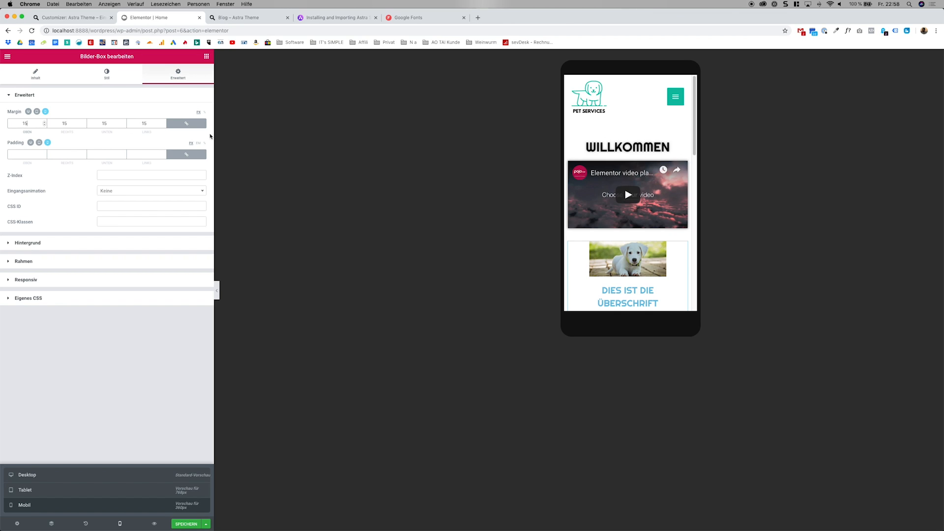
Unlink the image box's mobile margin values and set its left and right margins to 0.
click(187, 123)
click(146, 123)
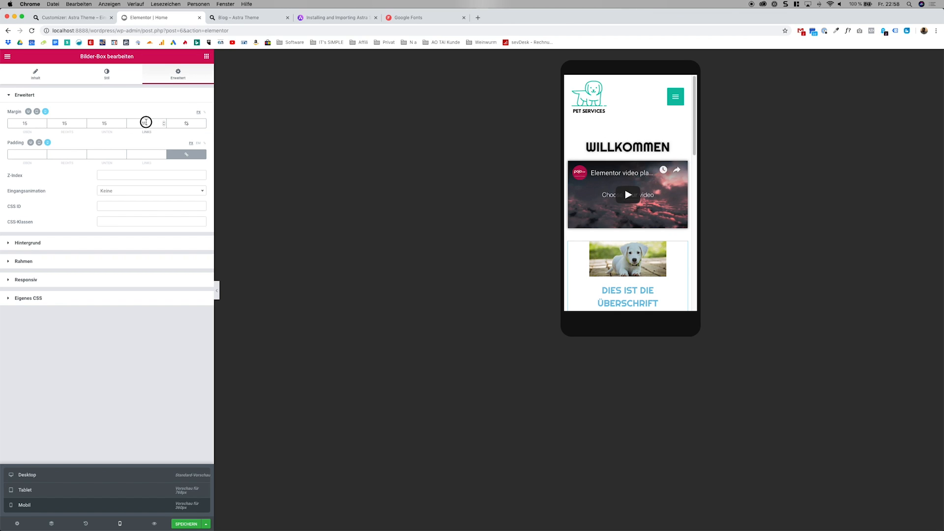
drag(146, 122, 138, 121)
text(0)
drag(67, 122, 58, 121)
text(0)
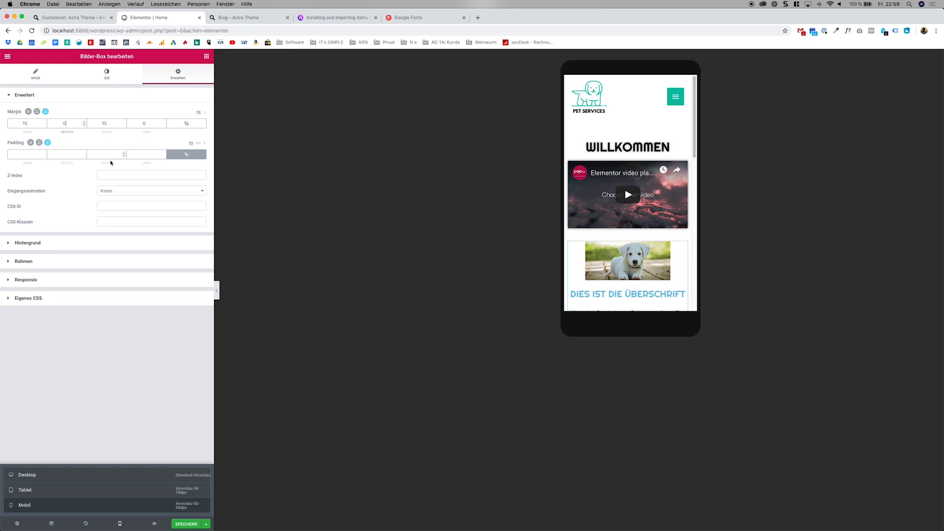
Look over the section's mobile layout and return to the desktop preview.
scroll(671, 203, down, 4)
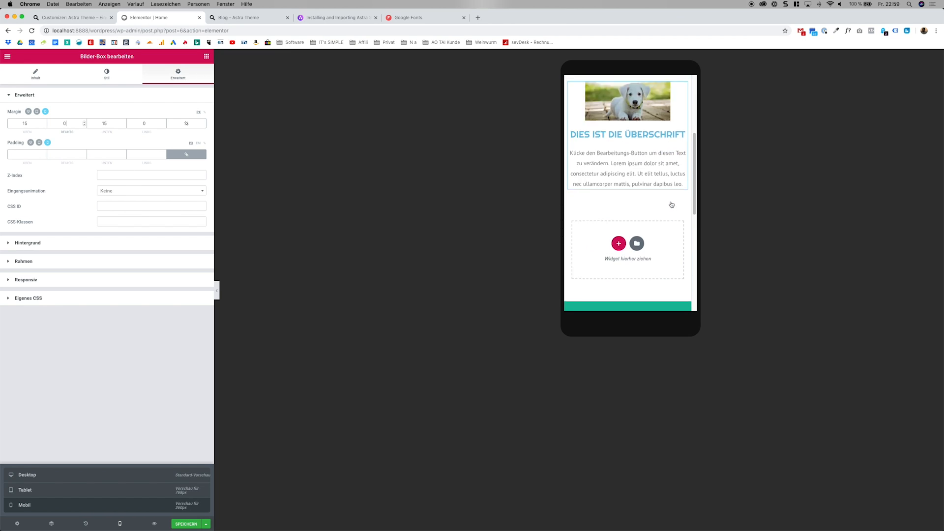
scroll(670, 204, up, 4)
click(118, 474)
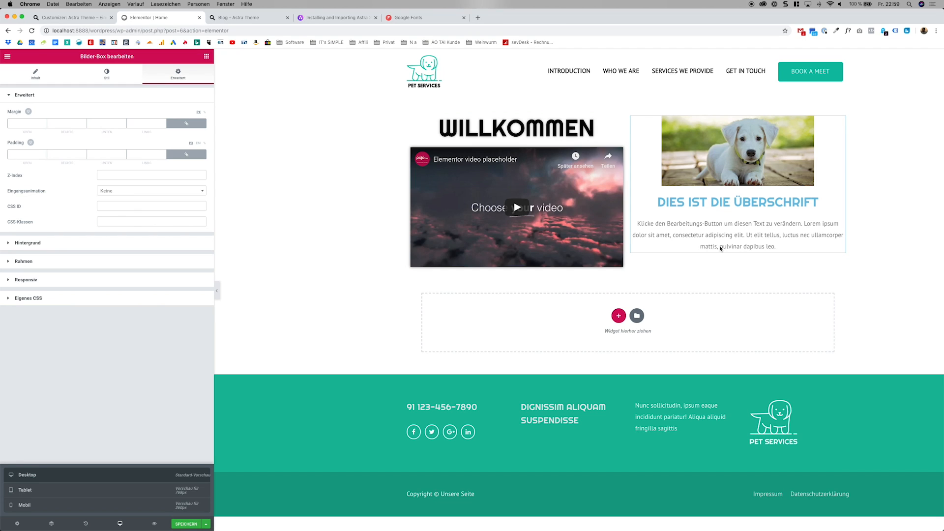
Hide the puppy image box on tablets and smartphones, and check the section in the mobile preview.
right_click(839, 122)
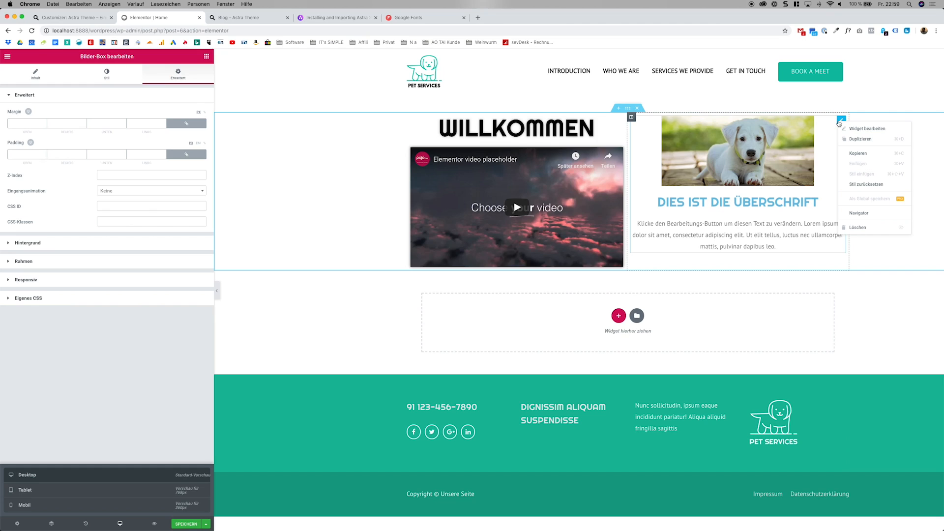
click(847, 129)
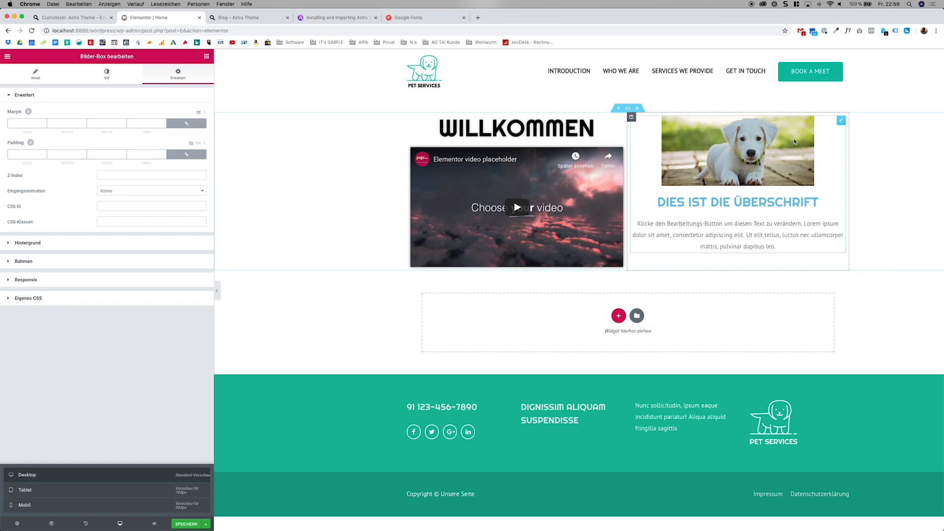
click(87, 278)
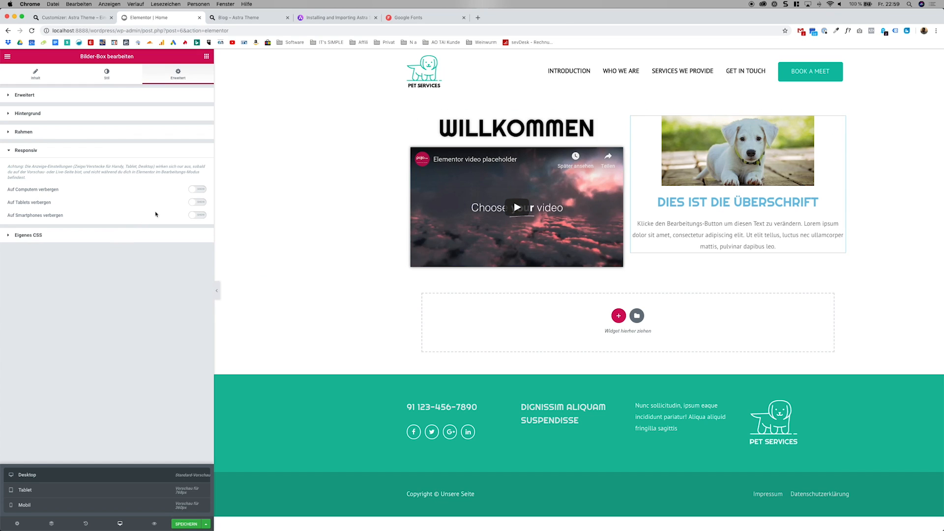
click(197, 202)
click(197, 215)
click(82, 503)
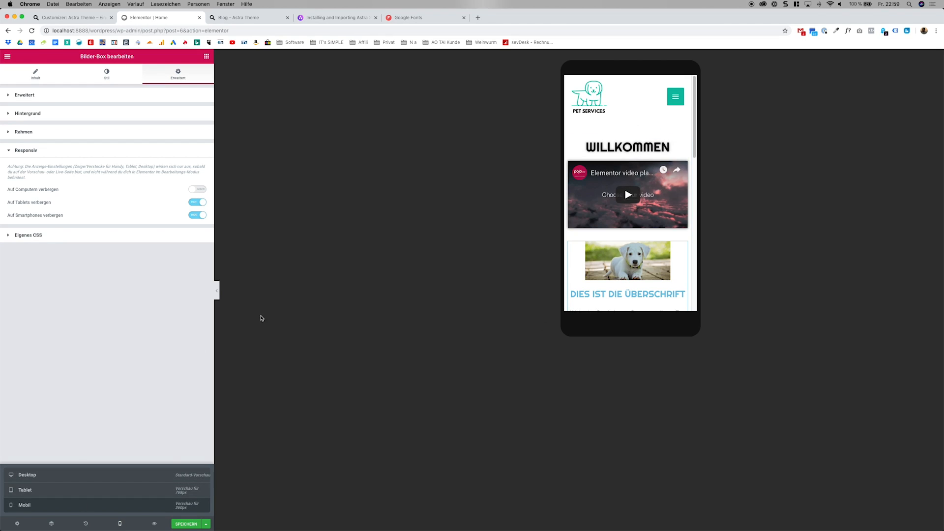
click(162, 478)
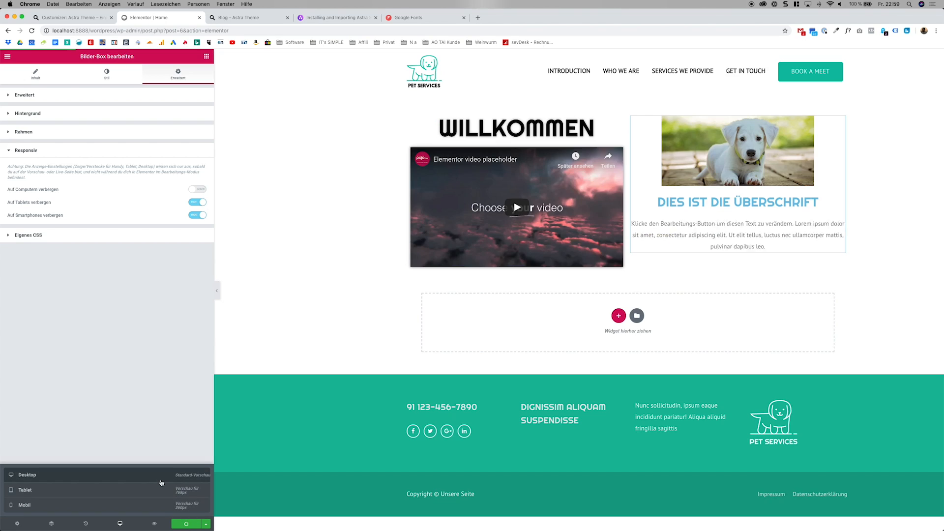
Preview the changed Home page in a separate browser tab and return to the Elementor editor.
click(158, 522)
click(173, 18)
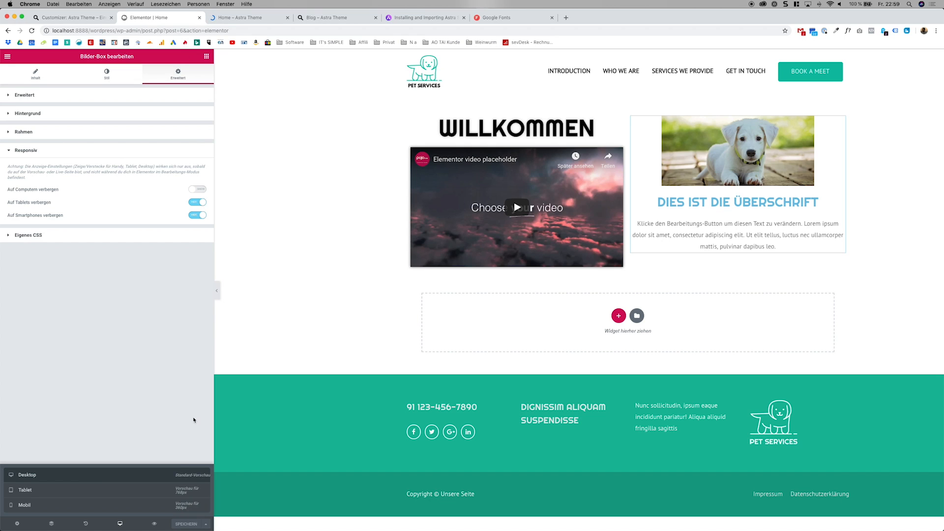
click(153, 525)
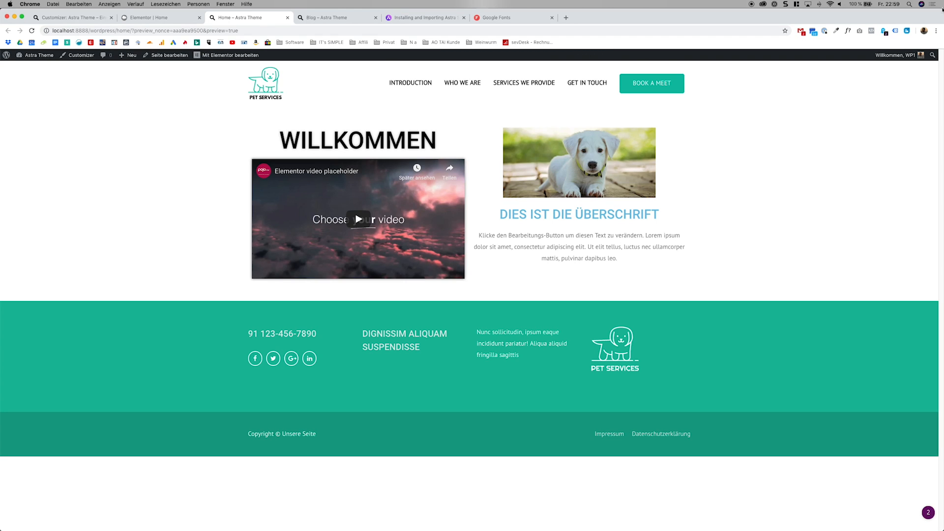
mouse_move(939, 8)
mouse_down()
mouse_move(142, 5)
mouse_move(941, 4)
mouse_up()
click(162, 18)
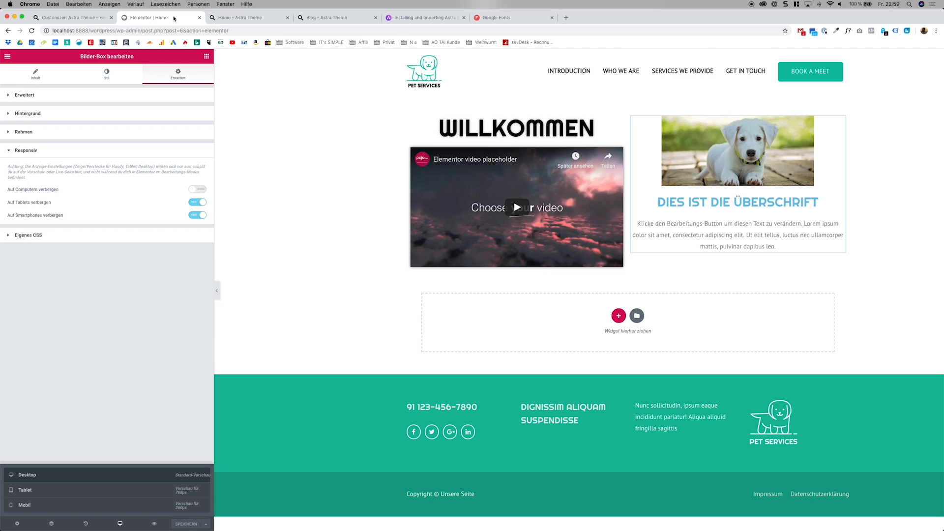
Insert the dark Team Section Slide block from the template library below the Willkommen section.
click(207, 57)
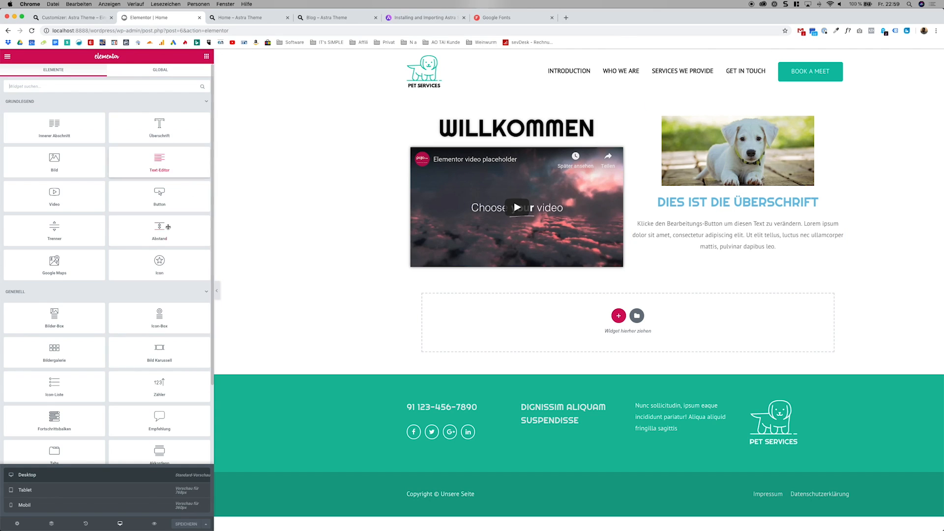
scroll(131, 313, down, 5)
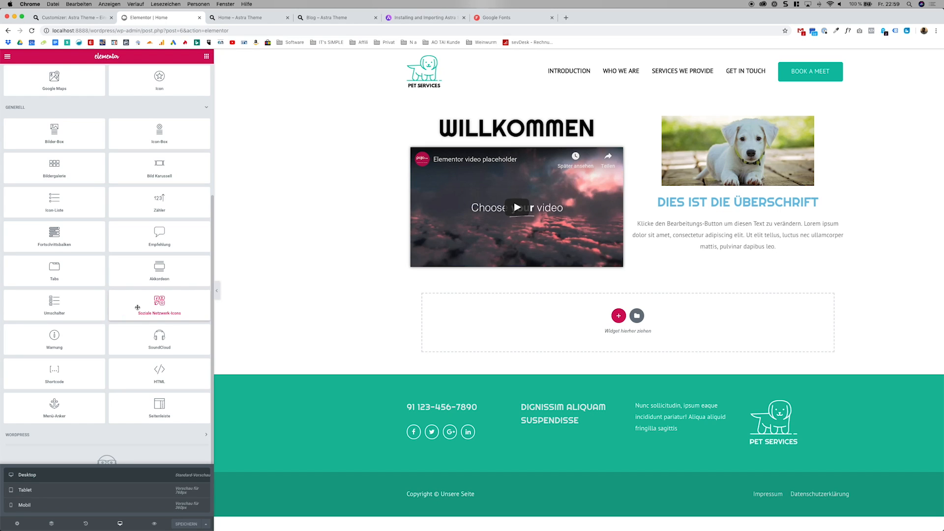
click(637, 316)
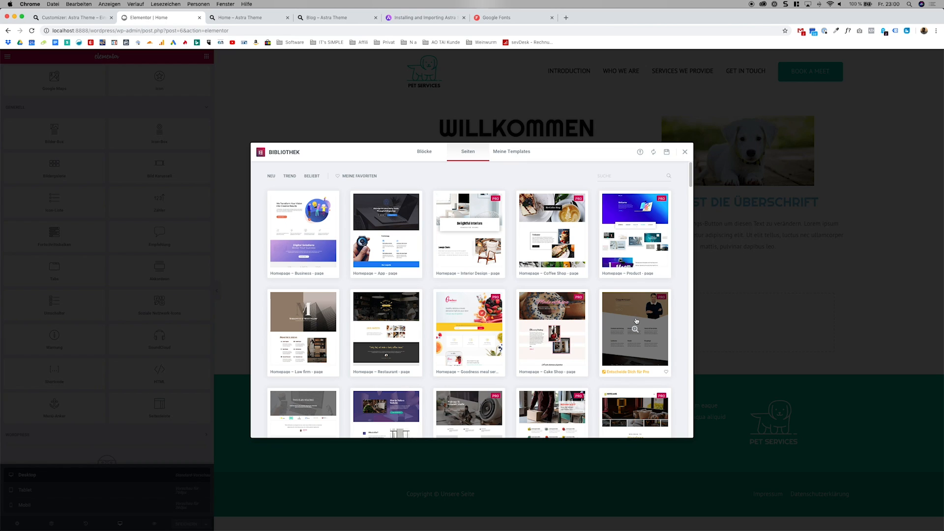
click(427, 155)
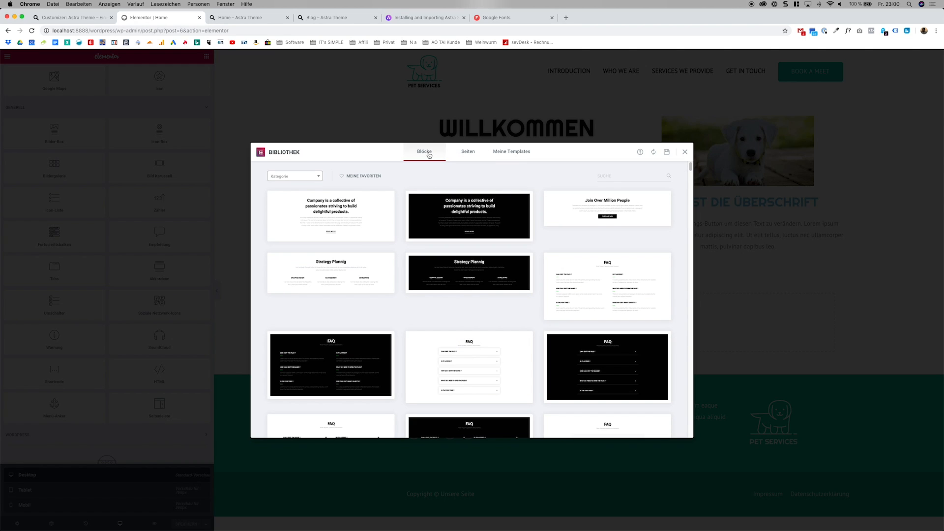
scroll(472, 228, down, 15)
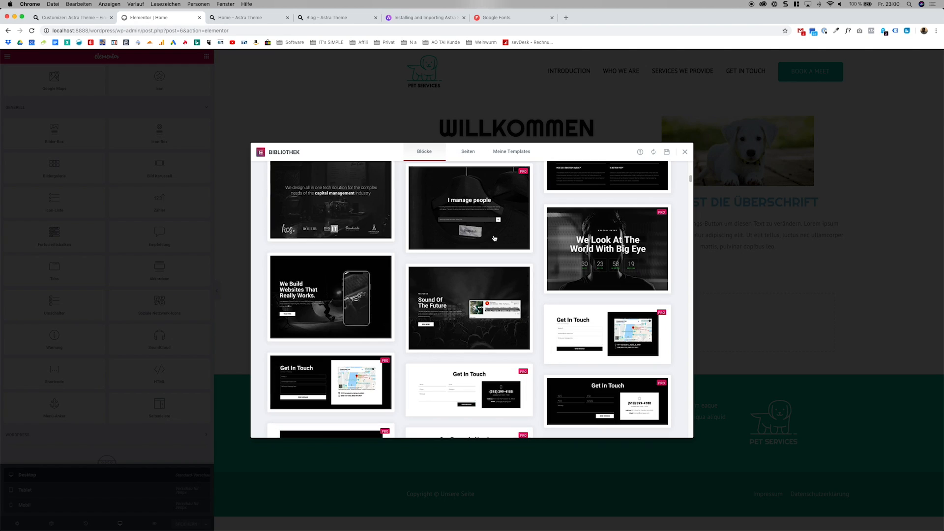
scroll(494, 238, down, 1)
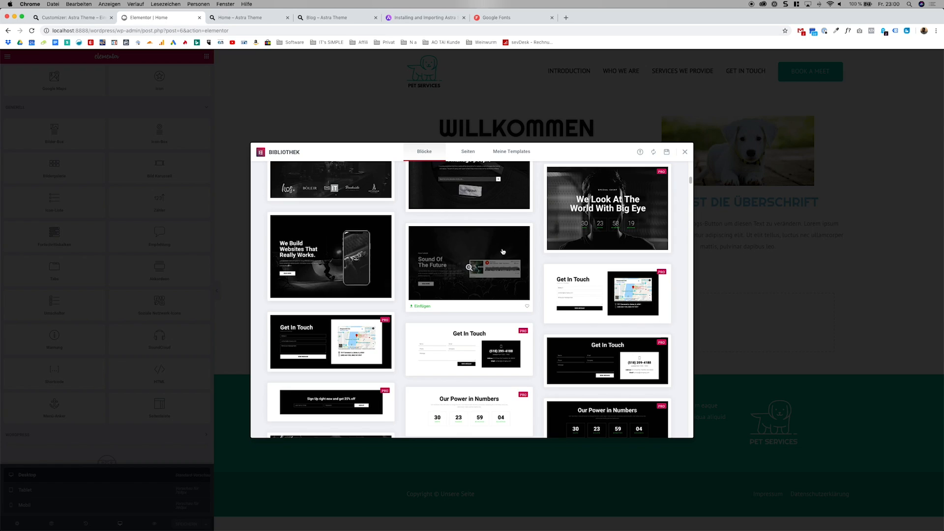
scroll(503, 251, down, 5)
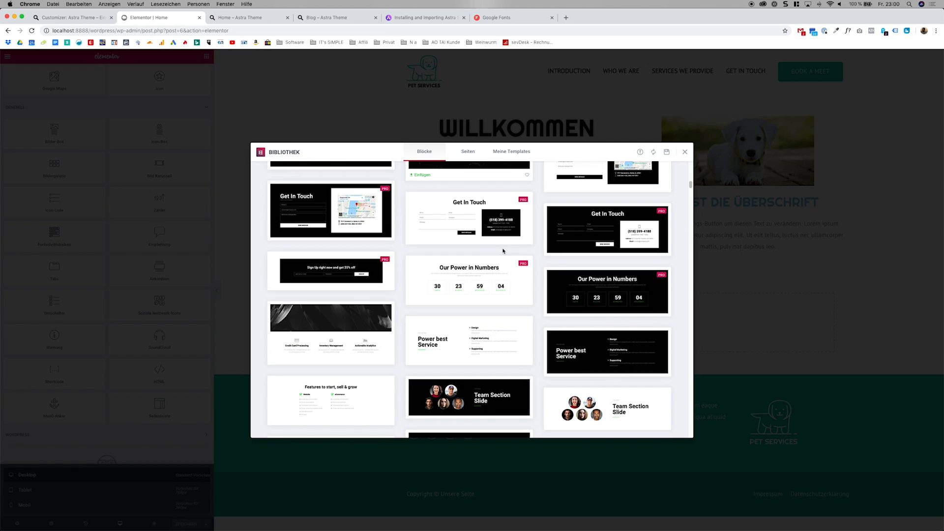
scroll(503, 251, down, 2)
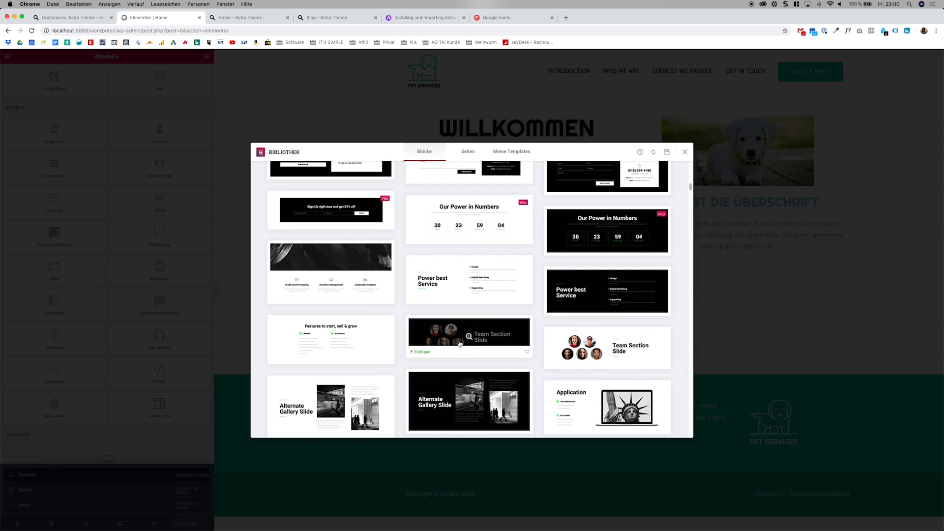
click(422, 352)
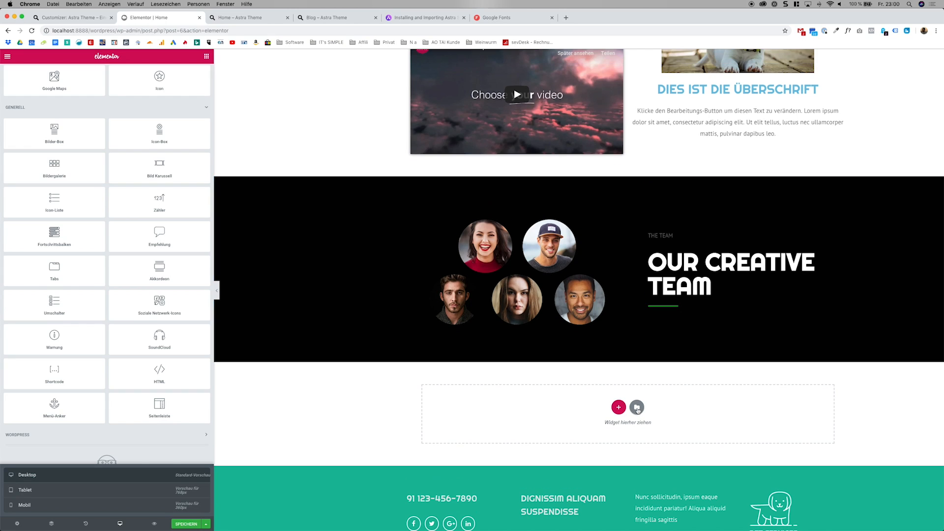
Insert the white "Company is a collective" text block below the team section and look over the page.
click(637, 406)
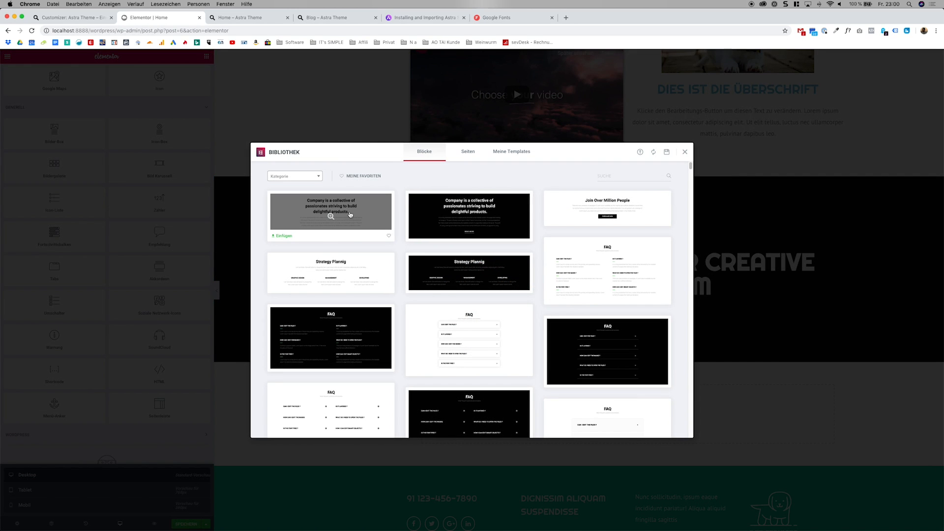
click(284, 235)
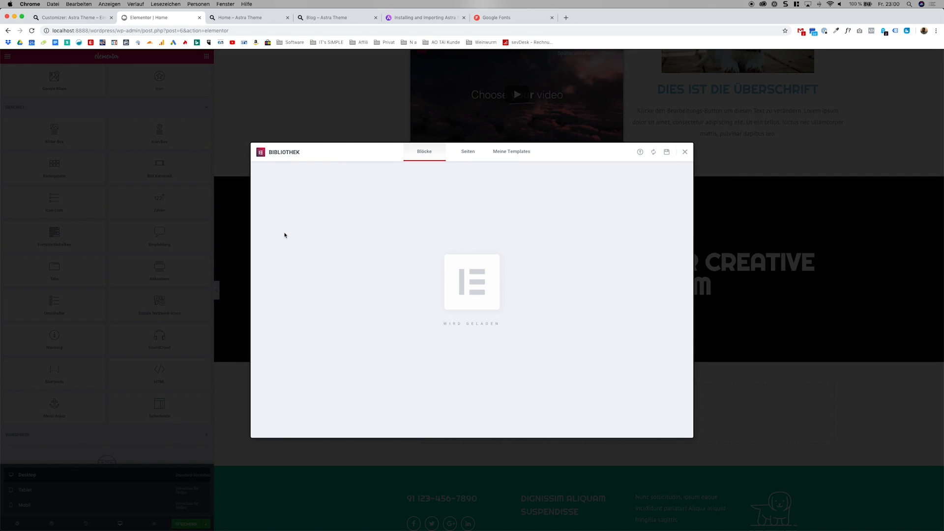
scroll(651, 298, down, 7)
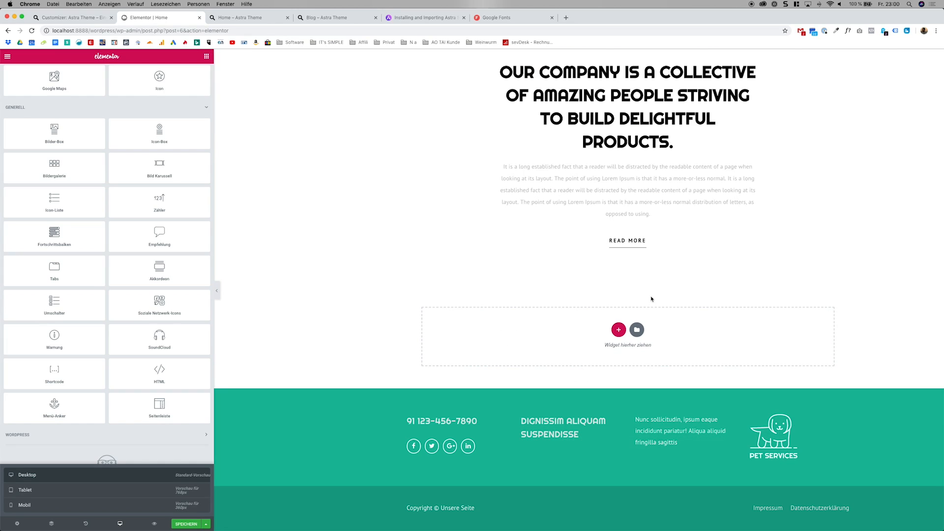
scroll(658, 306, up, 8)
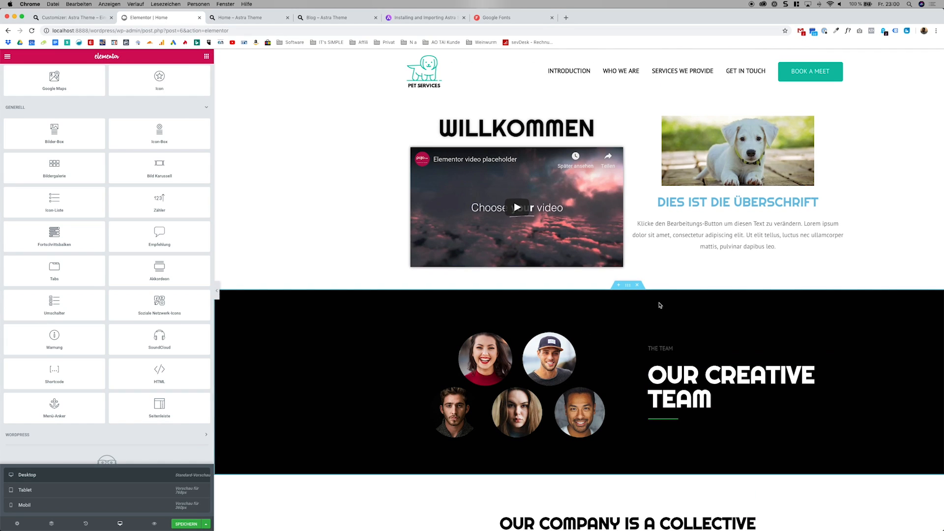
scroll(663, 310, down, 3)
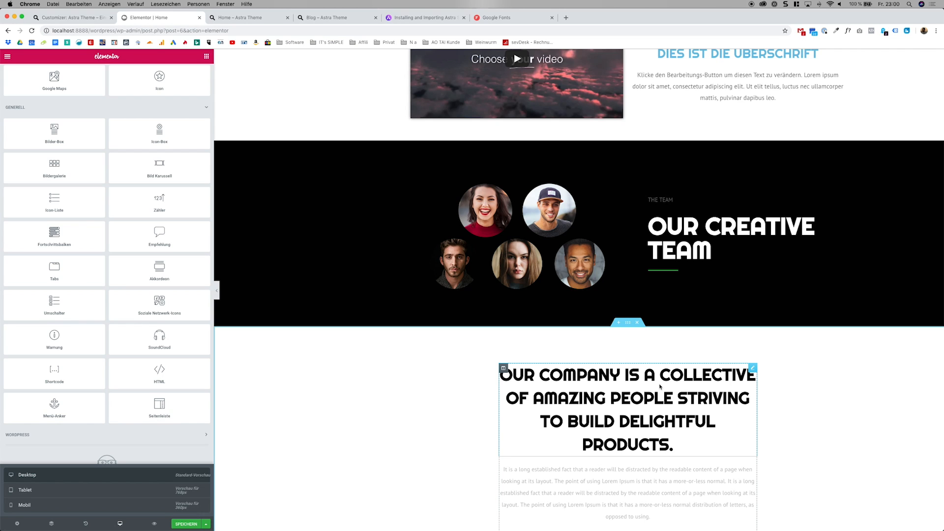
Preview the "About – CV" page template from the library and insert it below the company text section.
scroll(660, 386, down, 5)
click(637, 402)
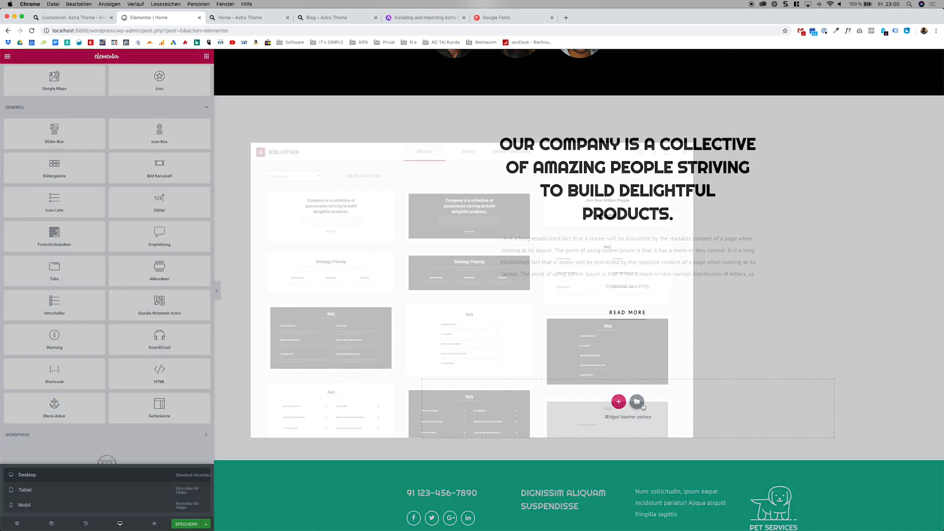
click(477, 156)
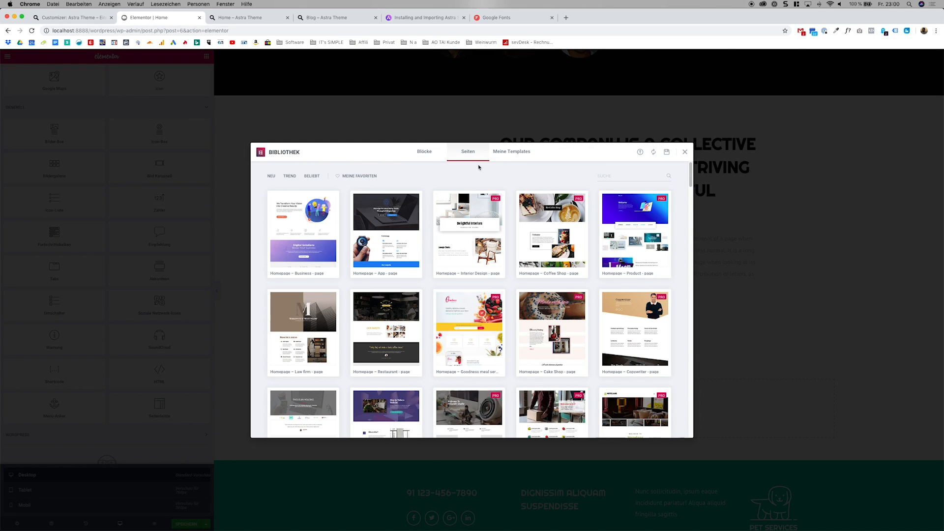
scroll(492, 221, down, 10)
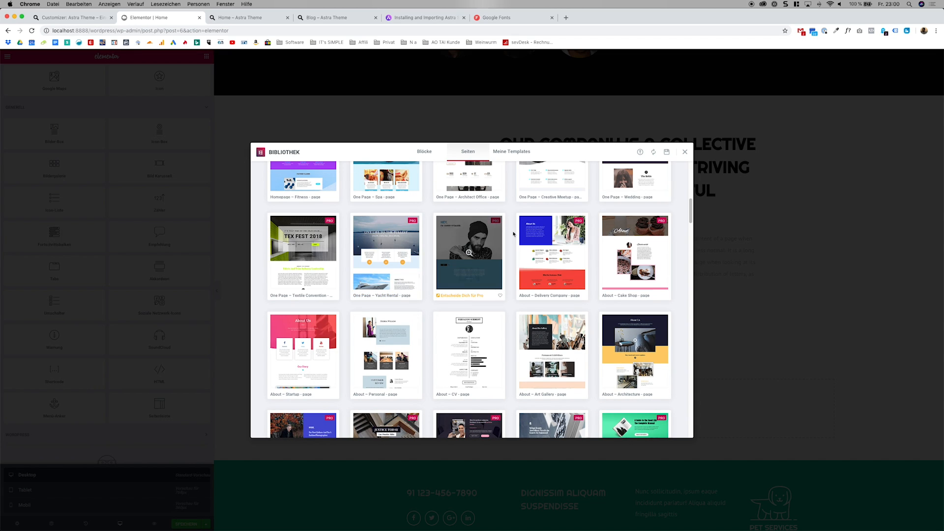
scroll(540, 201, down, 5)
scroll(540, 202, up, 2)
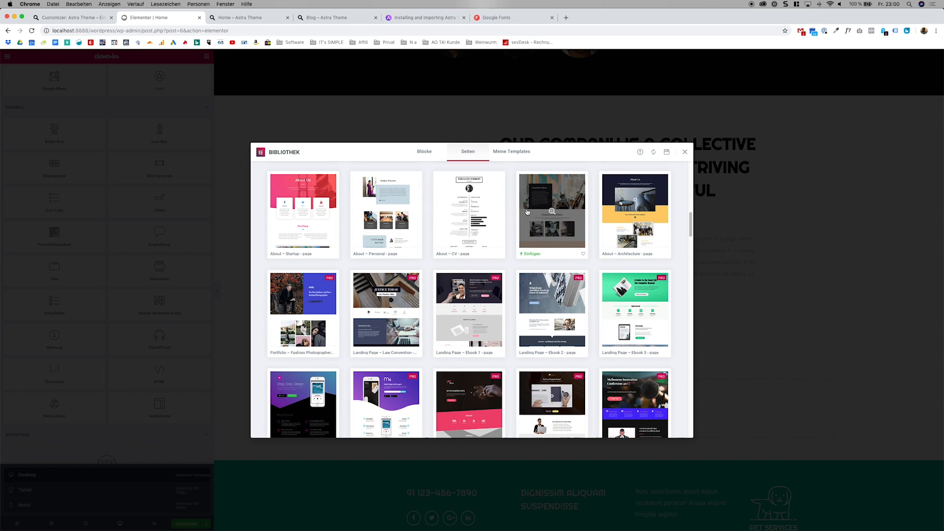
click(469, 214)
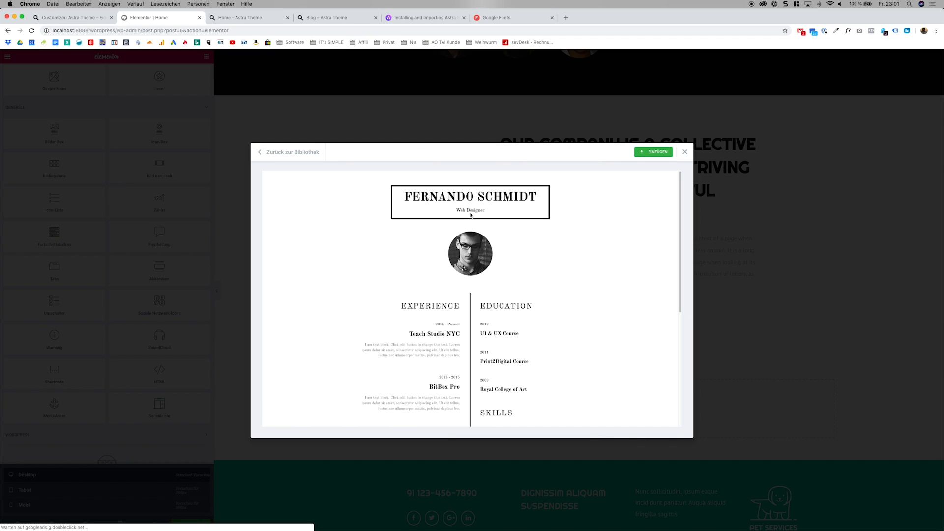
scroll(472, 219, down, 5)
scroll(474, 222, up, 5)
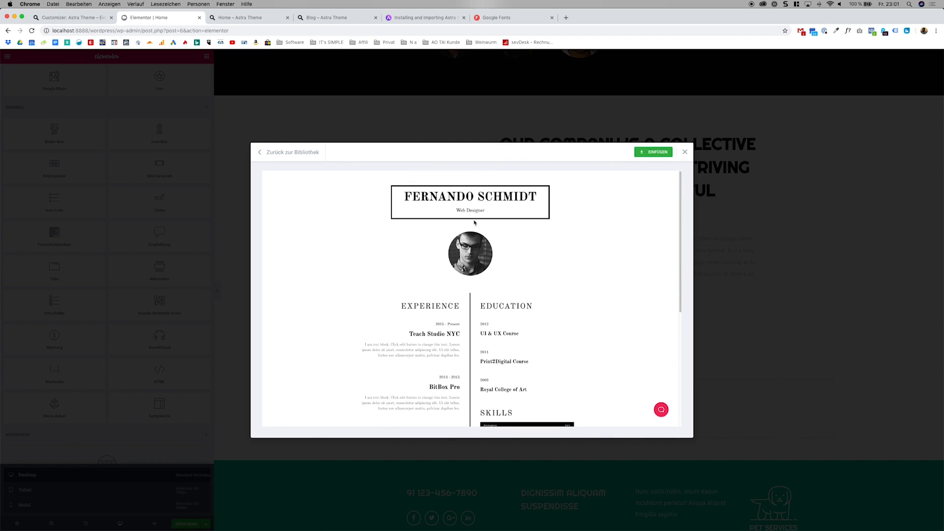
click(654, 154)
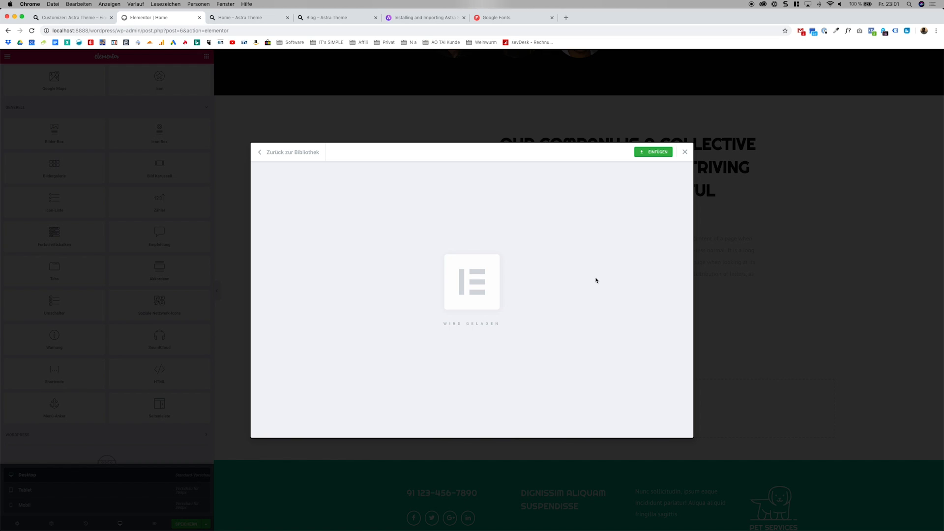
Delete the company text, team and Willkommen sections above the inserted CV template.
scroll(664, 308, down, 5)
scroll(742, 297, up, 5)
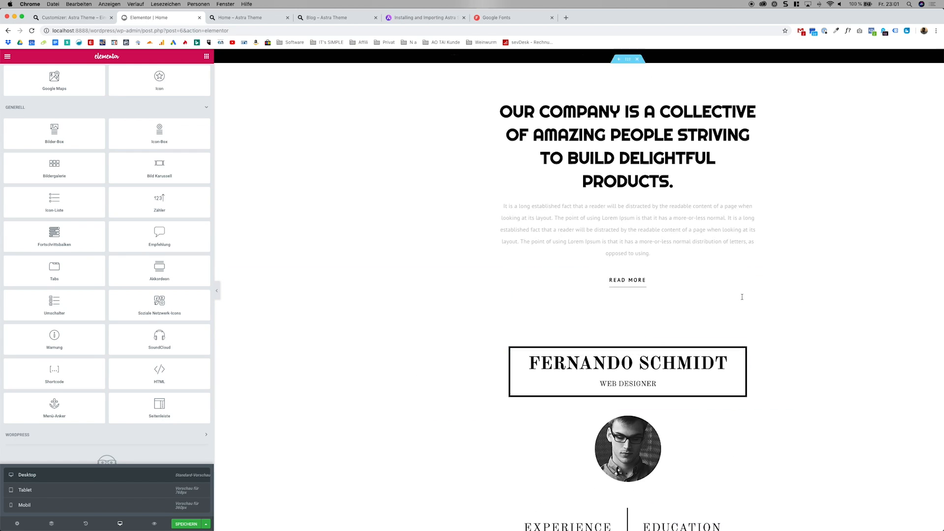
scroll(742, 297, up, 3)
click(637, 222)
scroll(645, 227, up, 5)
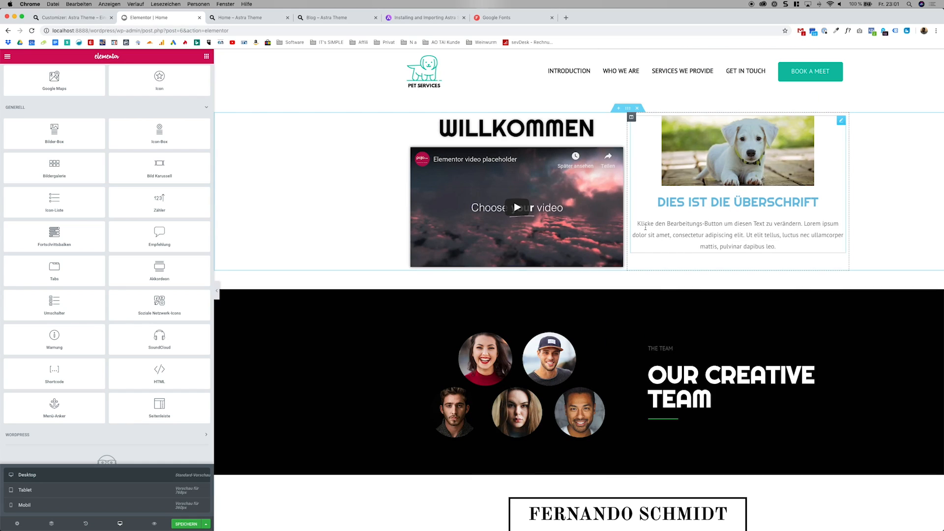
scroll(645, 228, down, 8)
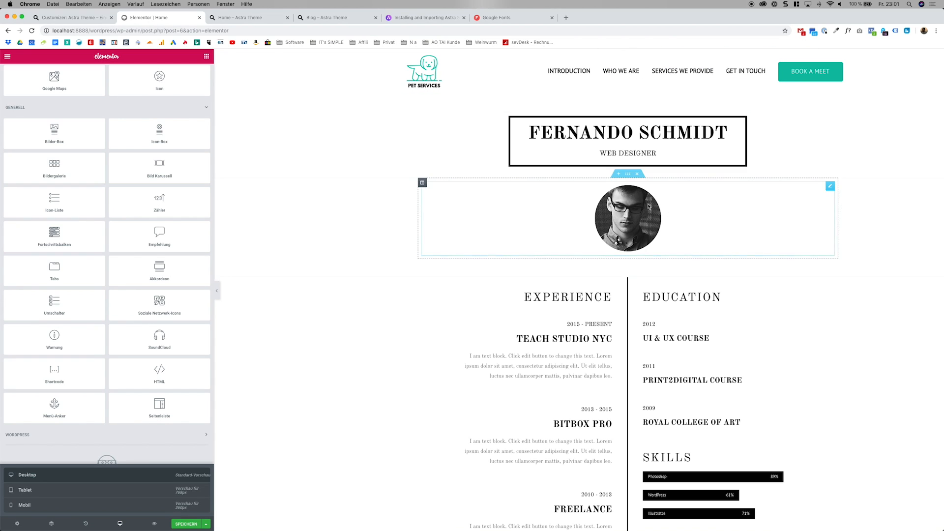
Look over the inserted CV template, save the Home page and exit Elementor to the WordPress page editor.
scroll(374, 386, down, 10)
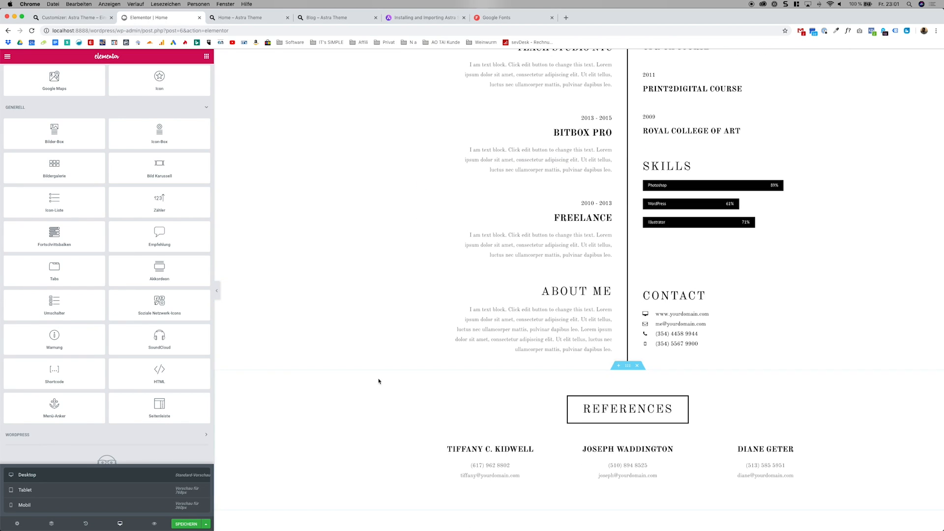
scroll(391, 380, up, 10)
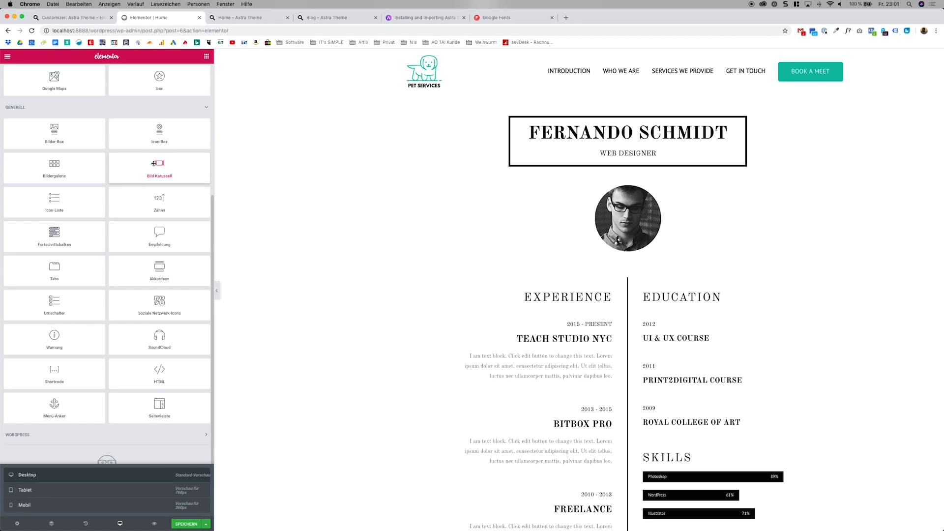
click(12, 58)
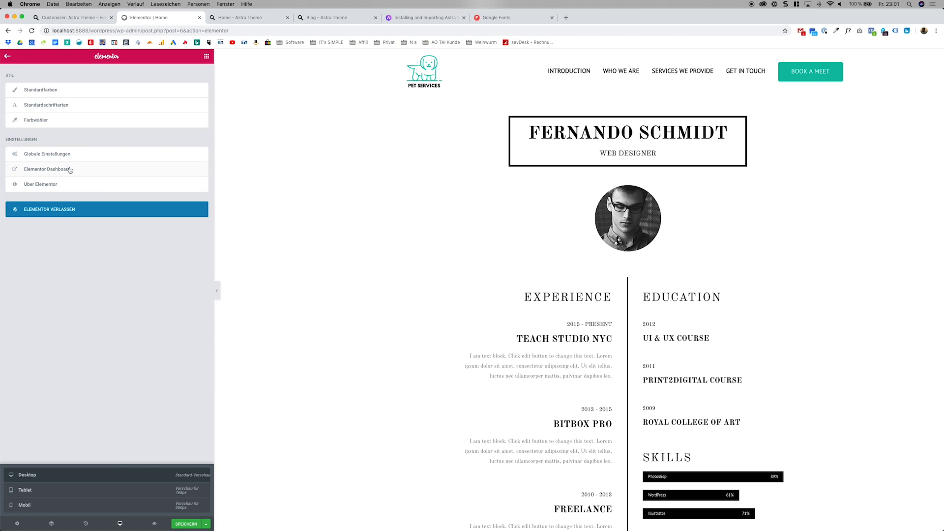
click(185, 524)
click(97, 213)
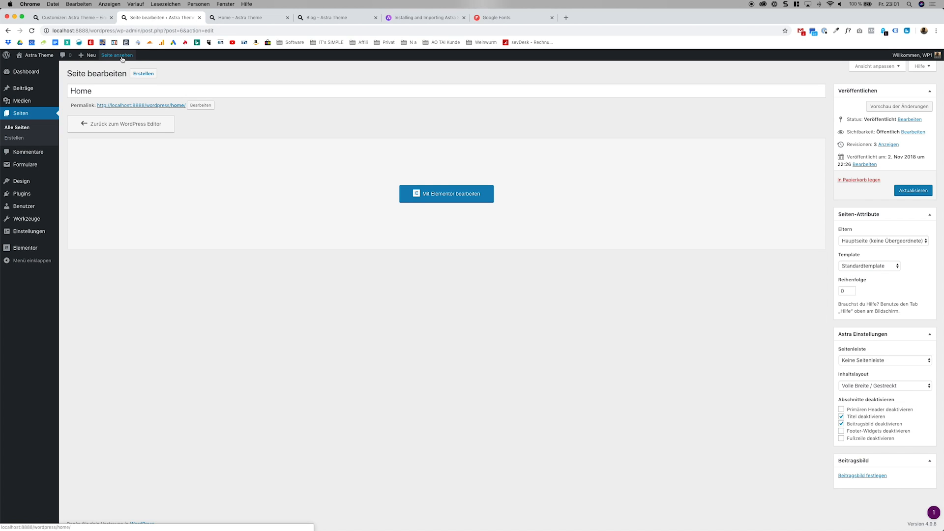
Close the extra Home, Blog, Astra import guide and Google Fonts browser tabs and look over the published Home page.
click(287, 19)
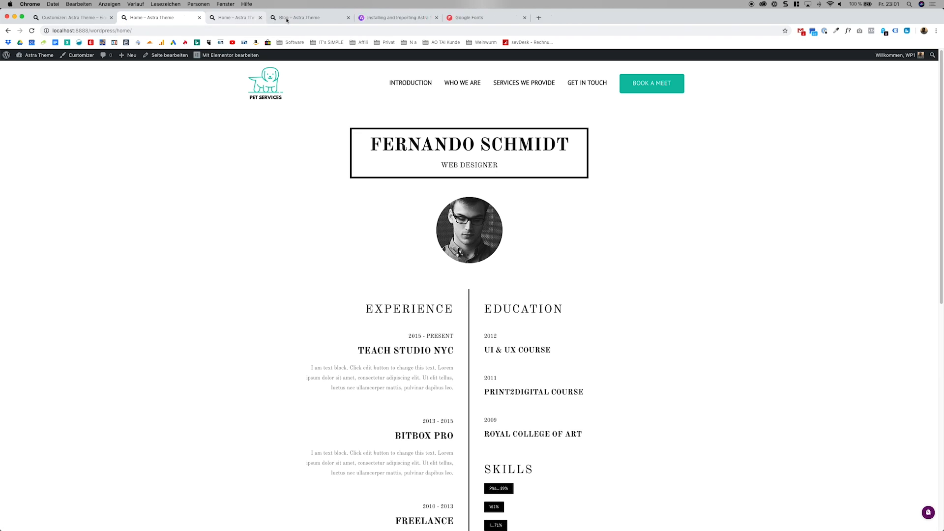
click(287, 18)
click(287, 18)
click(287, 18)
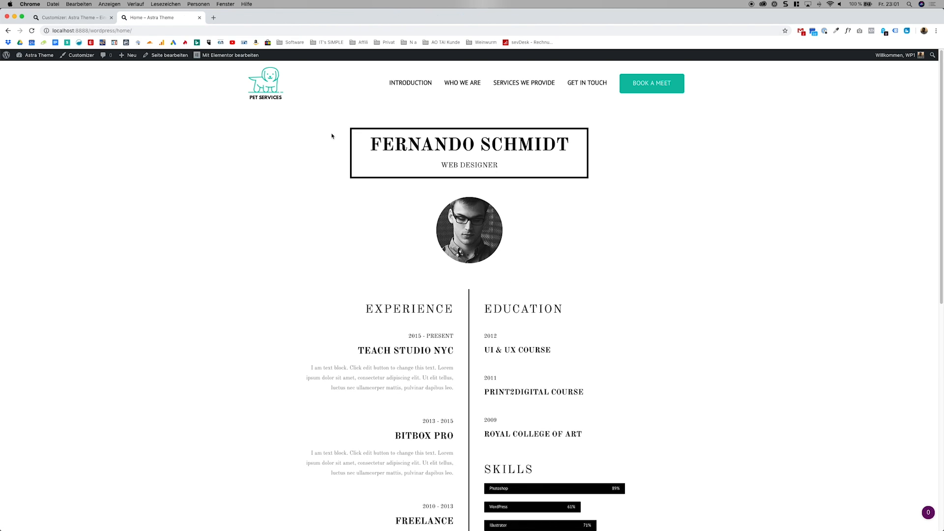
scroll(340, 130, down, 1)
scroll(344, 126, up, 1)
Open the site's start page through the Pet Services logo and review its sections down to the footer.
click(265, 81)
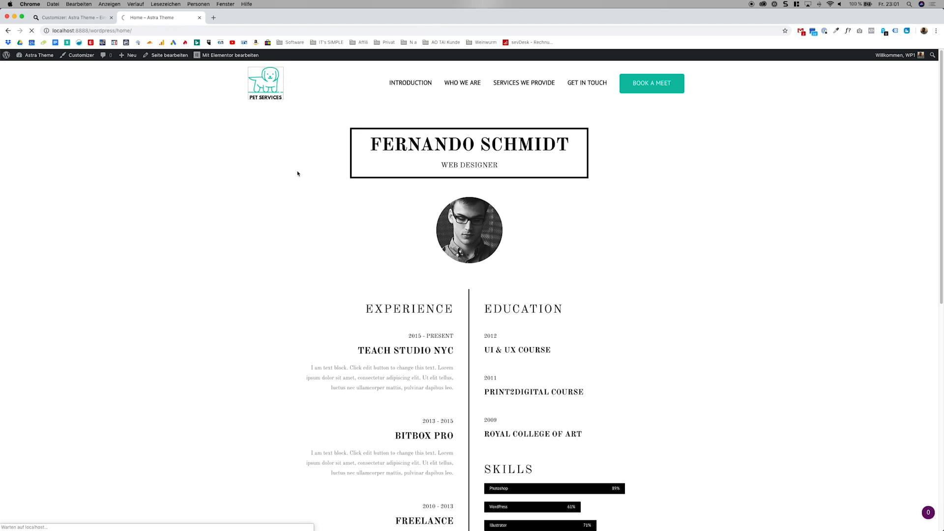
scroll(363, 237, down, 6)
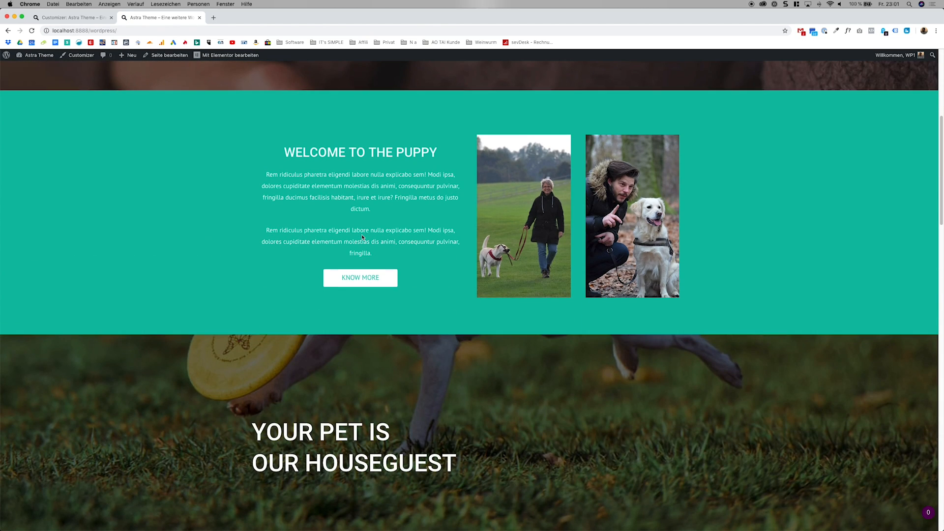
scroll(362, 234, down, 11)
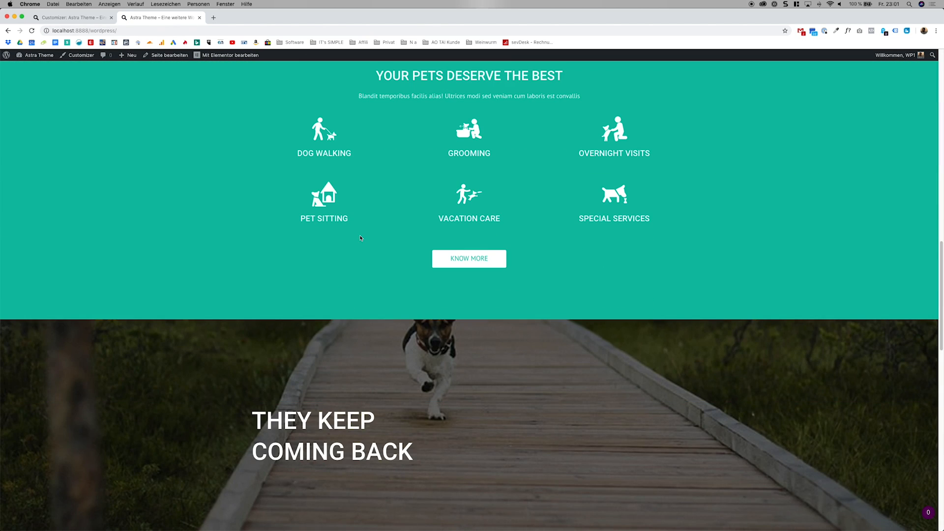
scroll(360, 238, down, 13)
scroll(360, 238, down, 3)
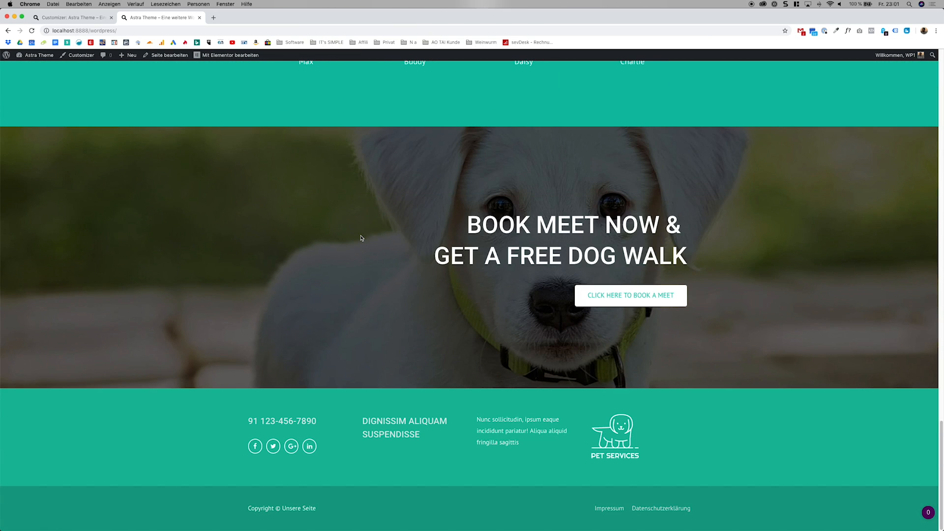
scroll(361, 236, up, 20)
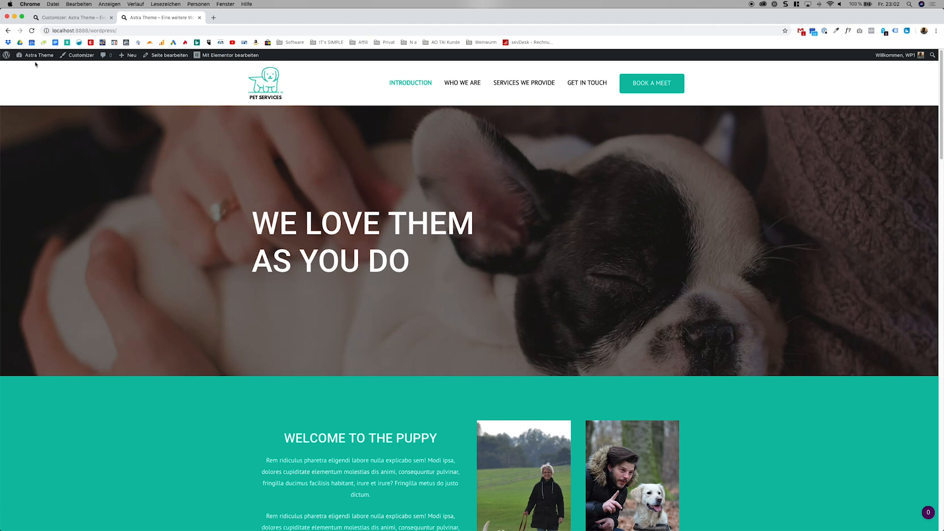
Open the Introduction page from the WordPress page list and load it in the Elementor editor.
mouse_move(36, 63)
click(67, 49)
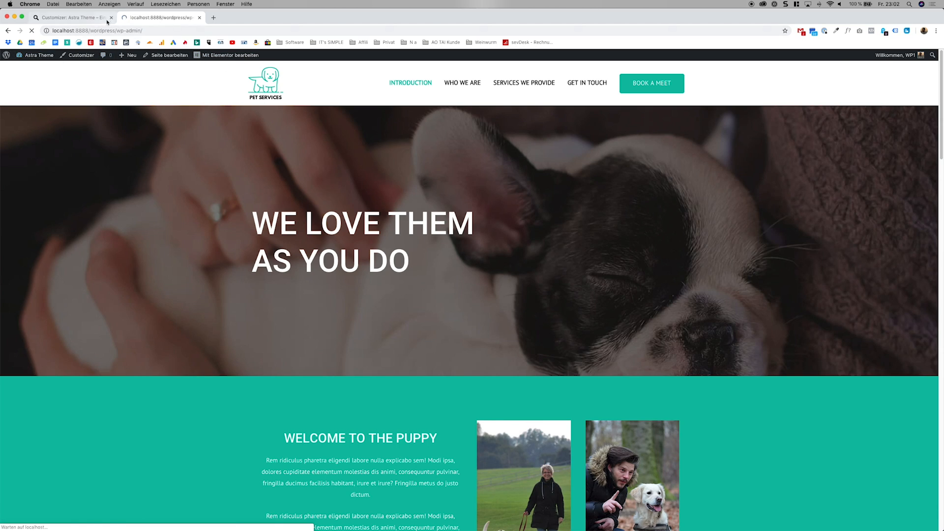
click(33, 143)
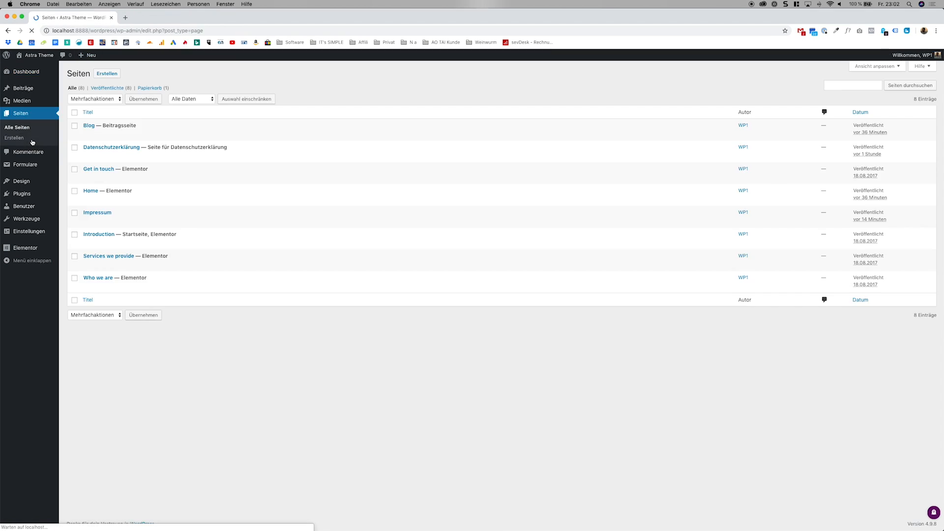
click(107, 236)
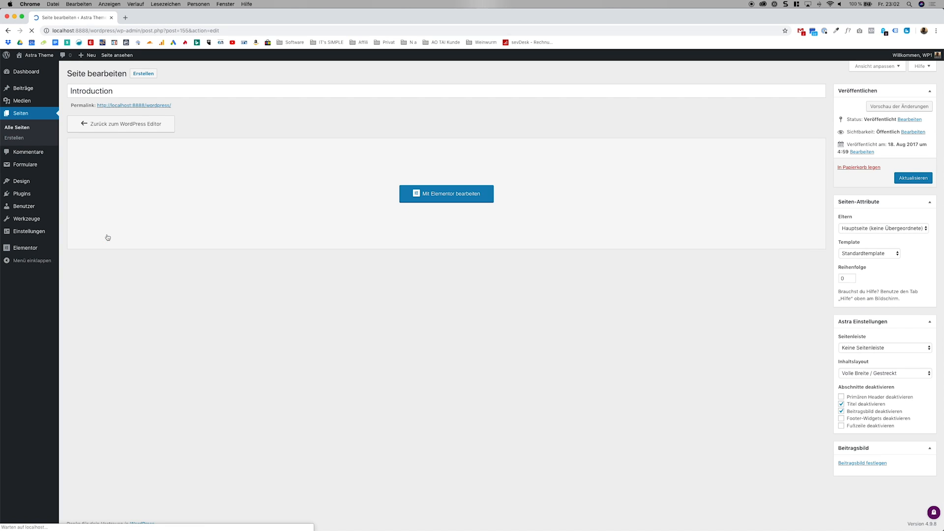
click(455, 201)
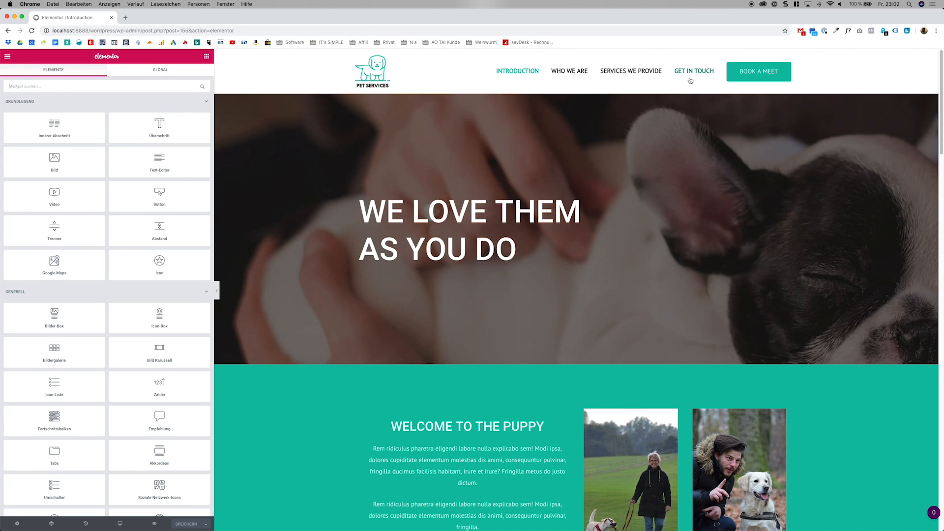
Slightly widen the text column beside the first photo in the "Welcome to the Puppy" section.
scroll(749, 260, down, 5)
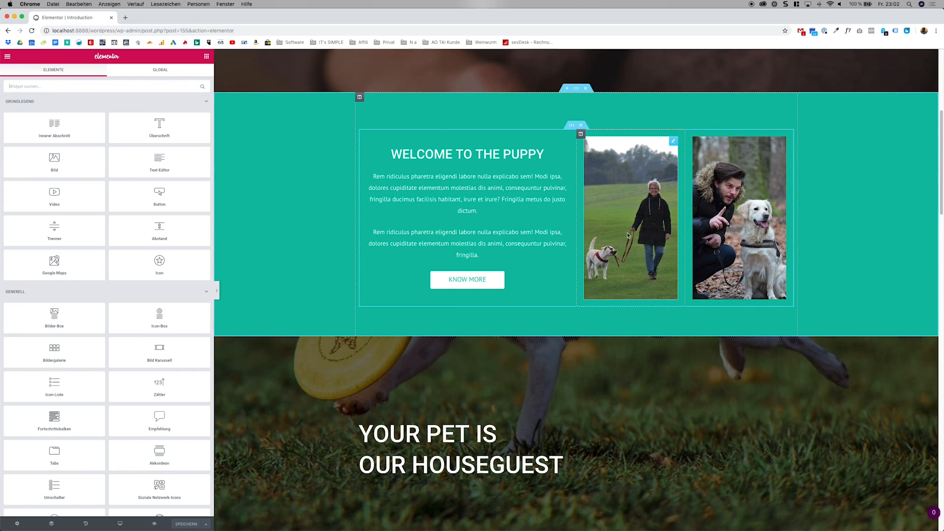
mouse_move(578, 234)
mouse_down()
mouse_move(588, 234)
mouse_move(576, 233)
mouse_up()
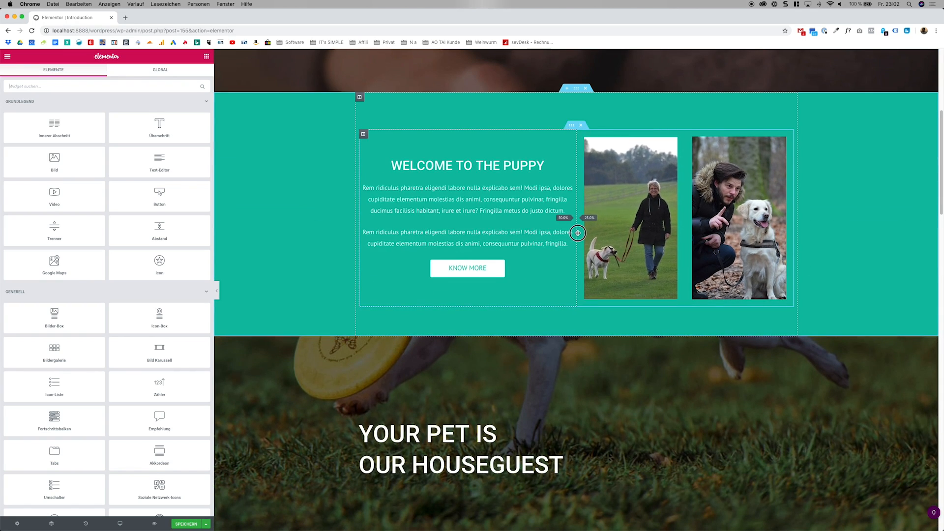
scroll(251, 477, down, 3)
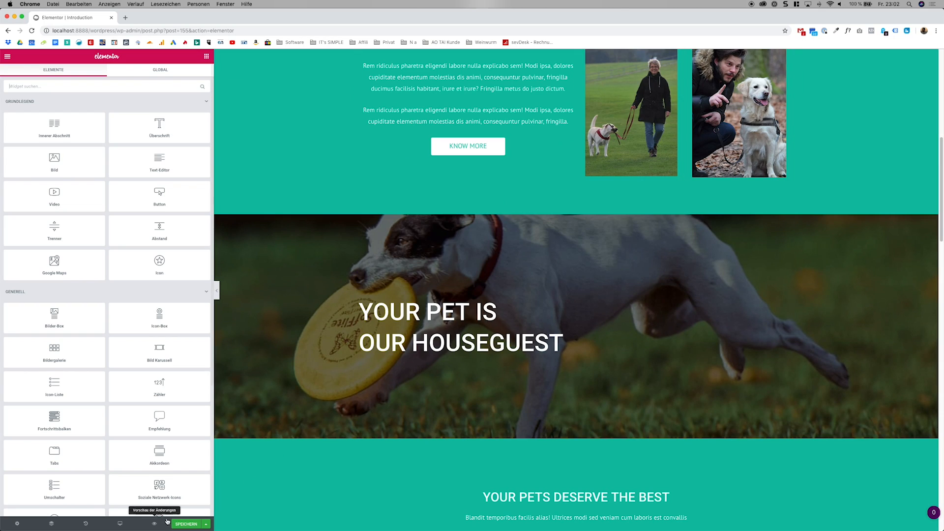
Check the whole Introduction page in the Mobil preview and return to the Desktop view.
click(119, 523)
click(25, 505)
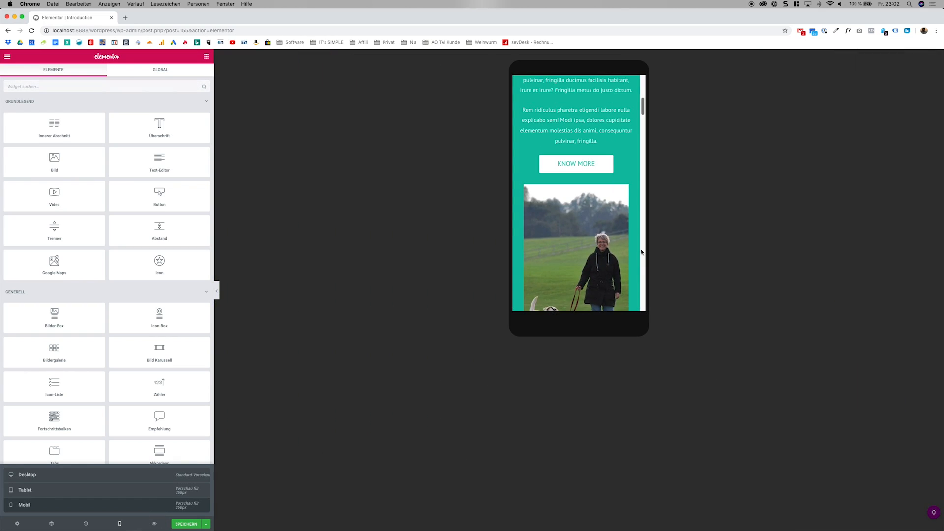
scroll(618, 219, down, 10)
scroll(618, 220, down, 15)
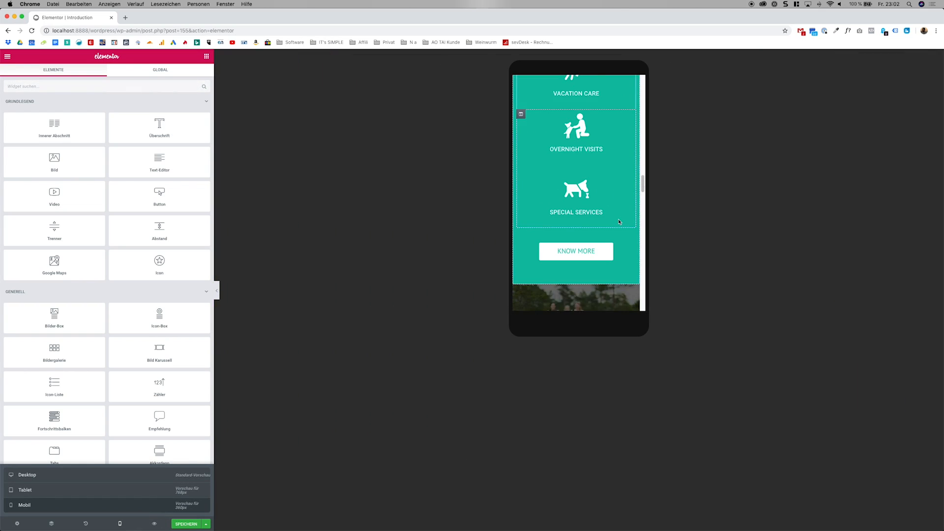
scroll(620, 223, down, 5)
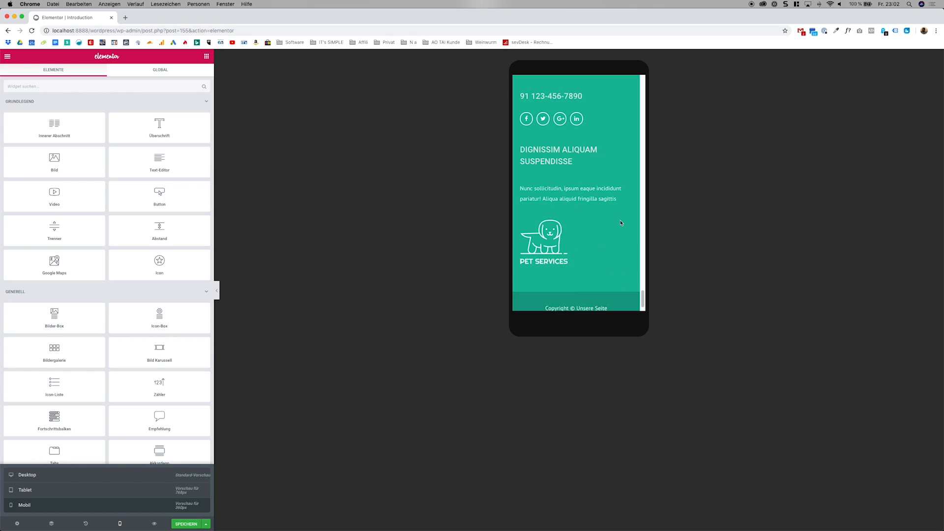
scroll(621, 223, up, 20)
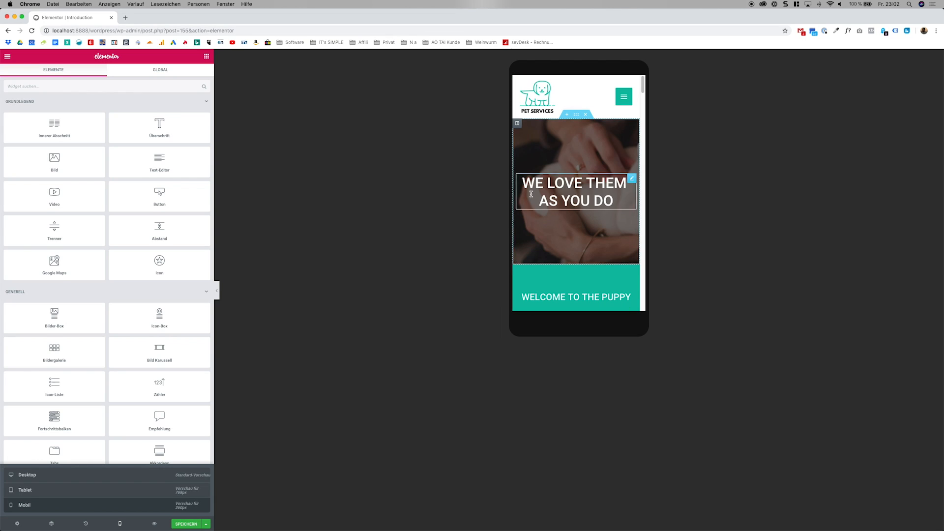
click(141, 477)
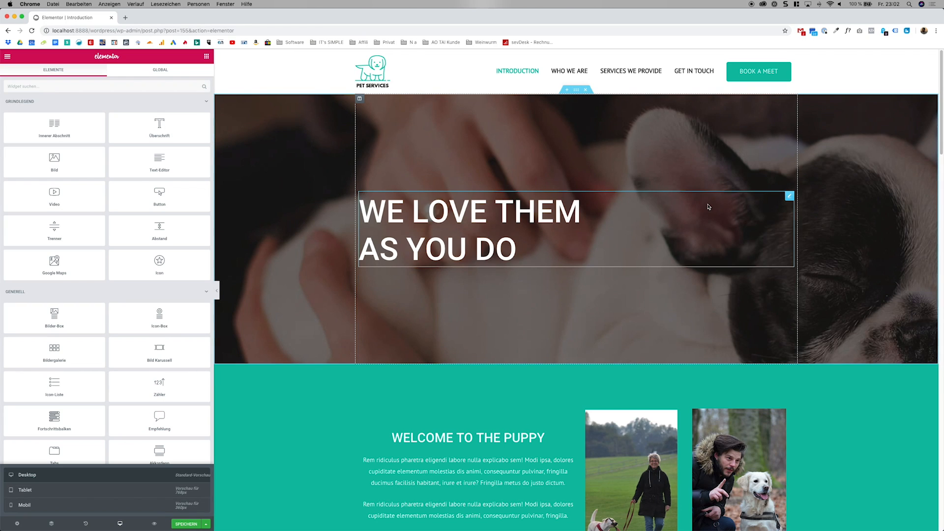
Look over the desktop layout and open the background style settings of the "We love them as you do" section.
scroll(544, 271, down, 7)
scroll(729, 310, down, 4)
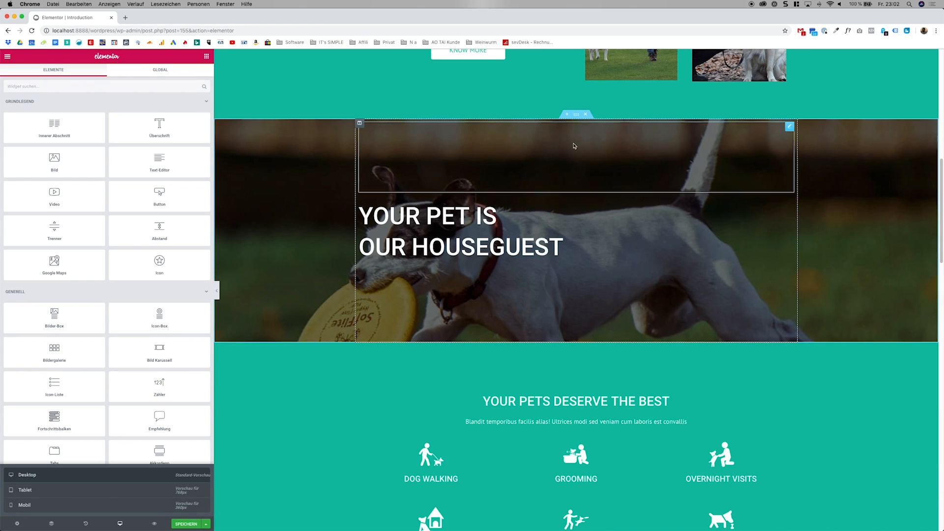
scroll(575, 158, up, 9)
scroll(589, 172, up, 2)
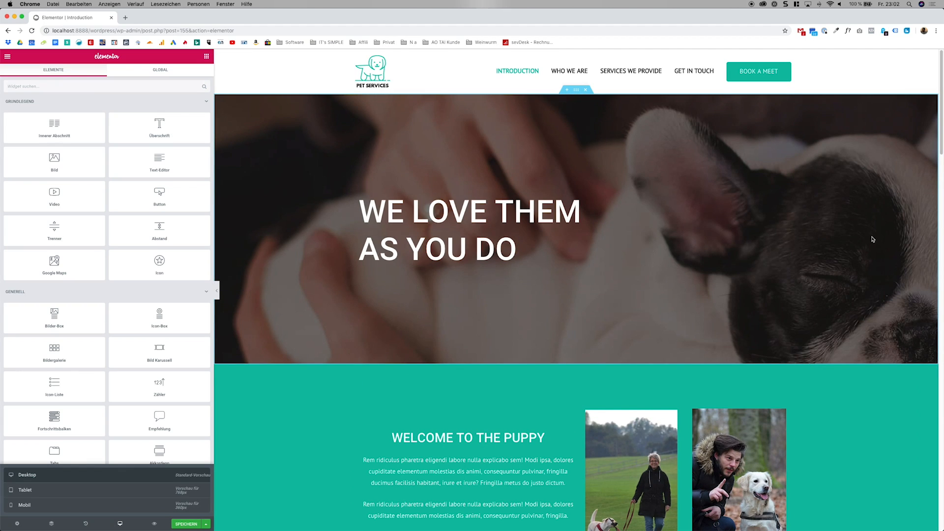
scroll(865, 237, down, 4)
scroll(852, 235, up, 4)
right_click(577, 95)
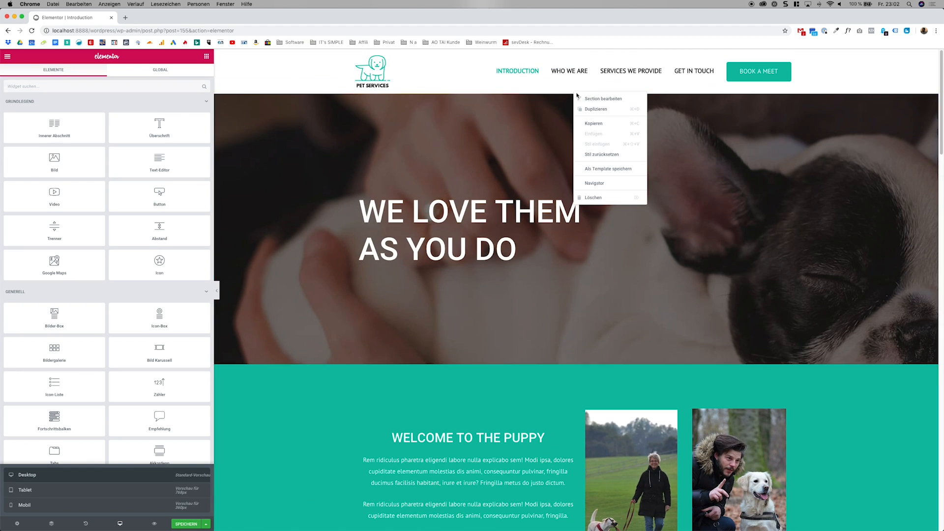
click(580, 98)
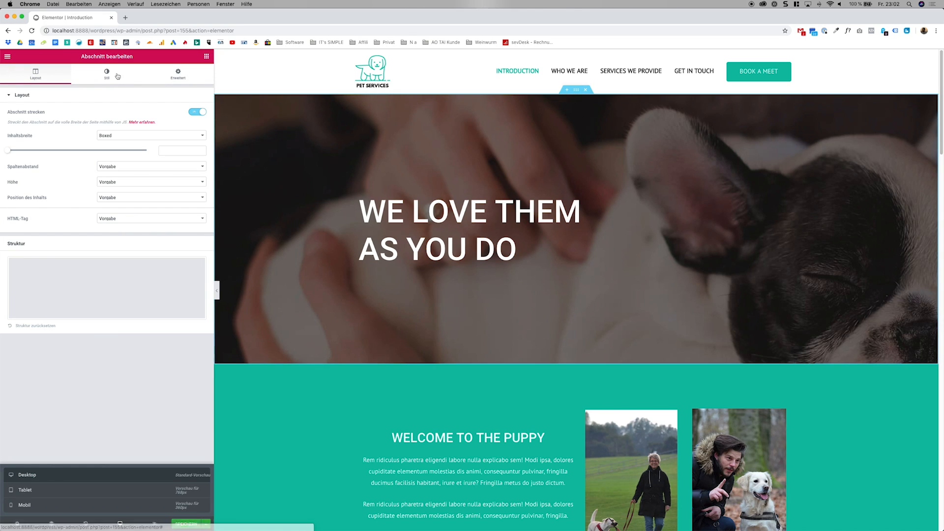
click(110, 77)
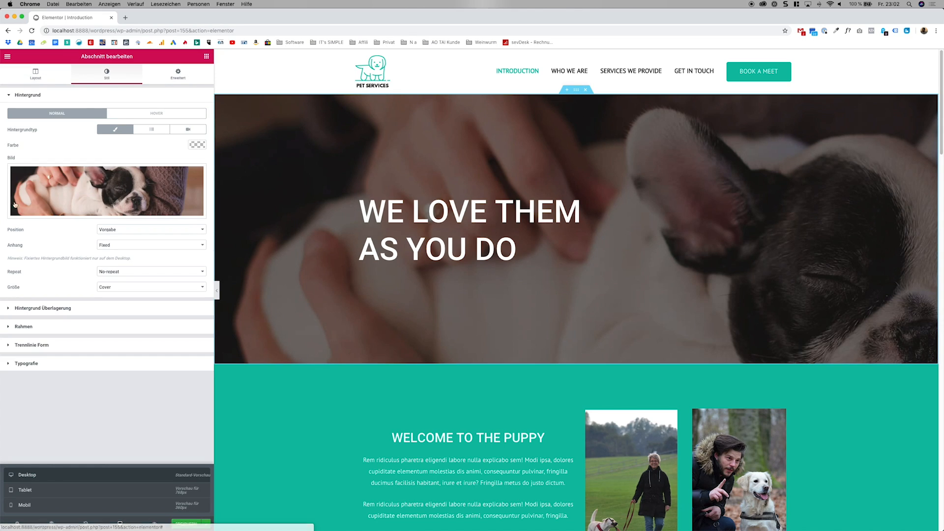
mouse_move(73, 185)
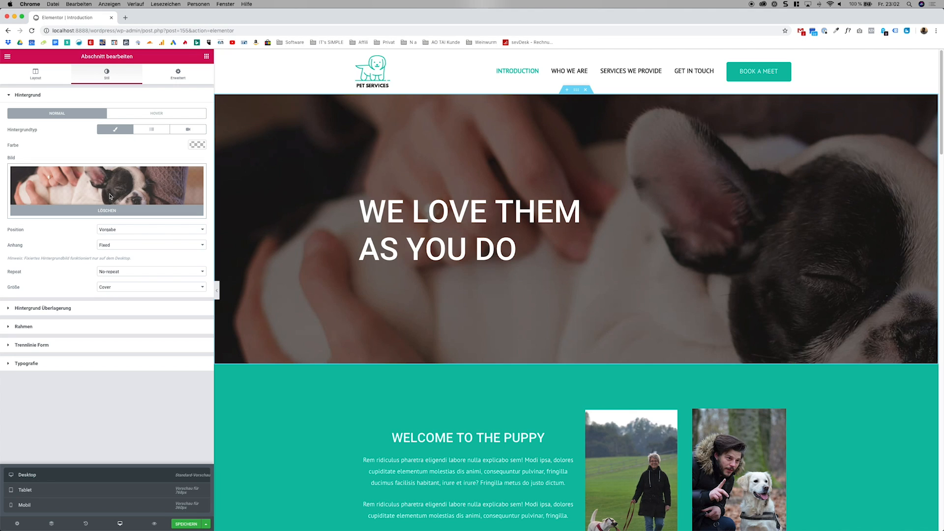
Try a linear gradient from light grey to red as the hero section's background, and return to the classic image background.
click(155, 130)
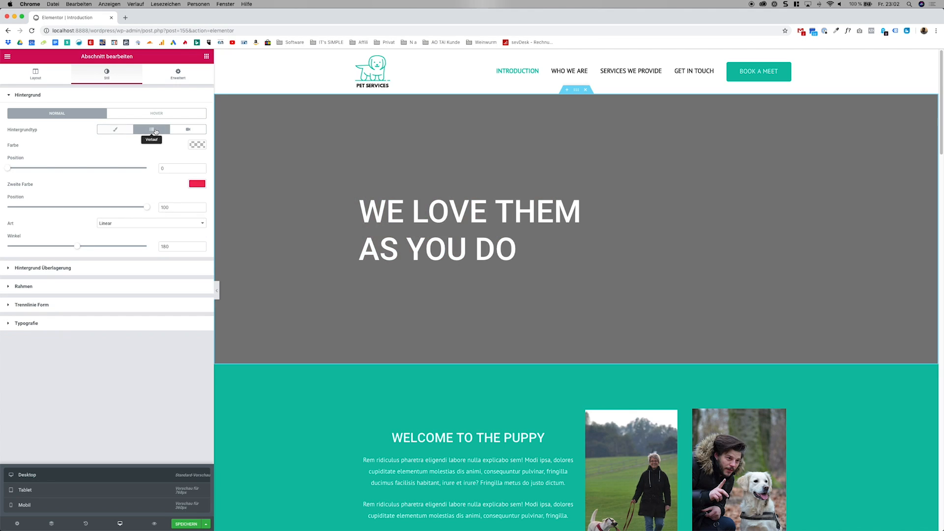
click(195, 186)
click(198, 145)
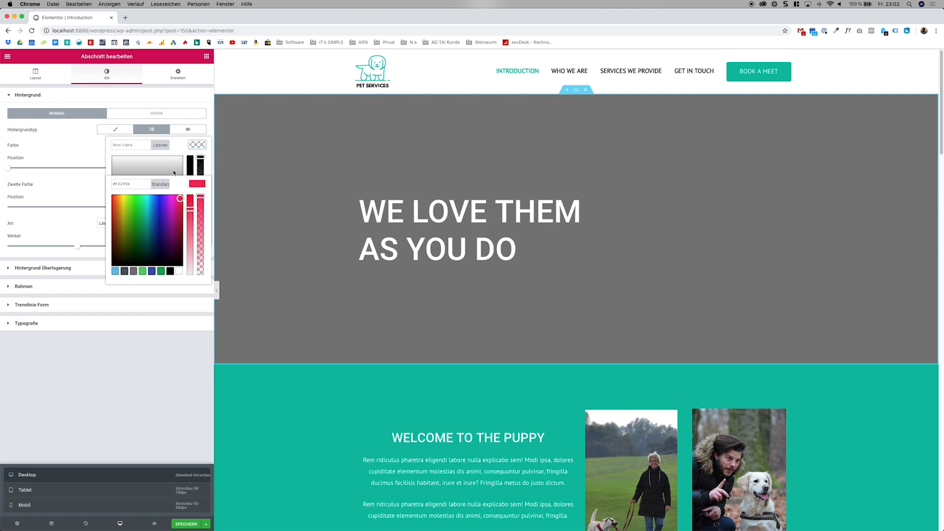
mouse_move(174, 173)
mouse_down()
mouse_move(161, 162)
mouse_move(133, 170)
mouse_up()
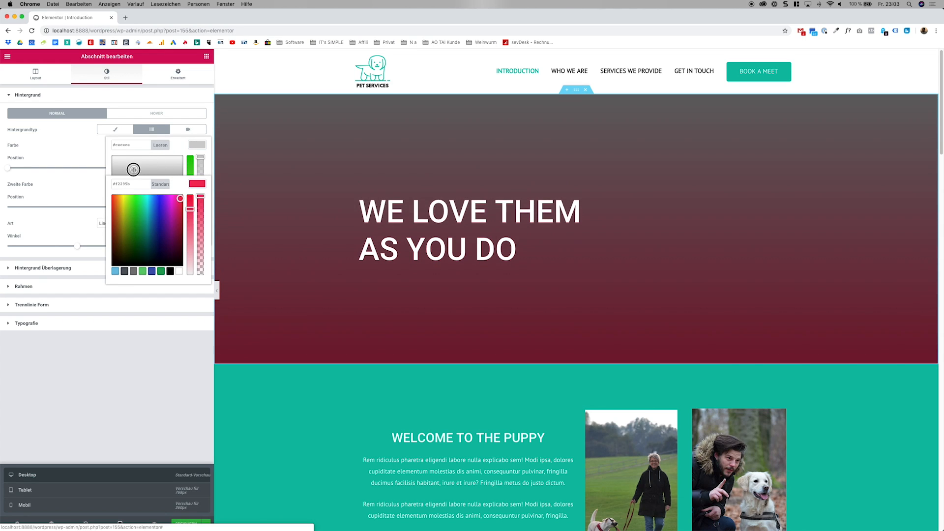
click(153, 339)
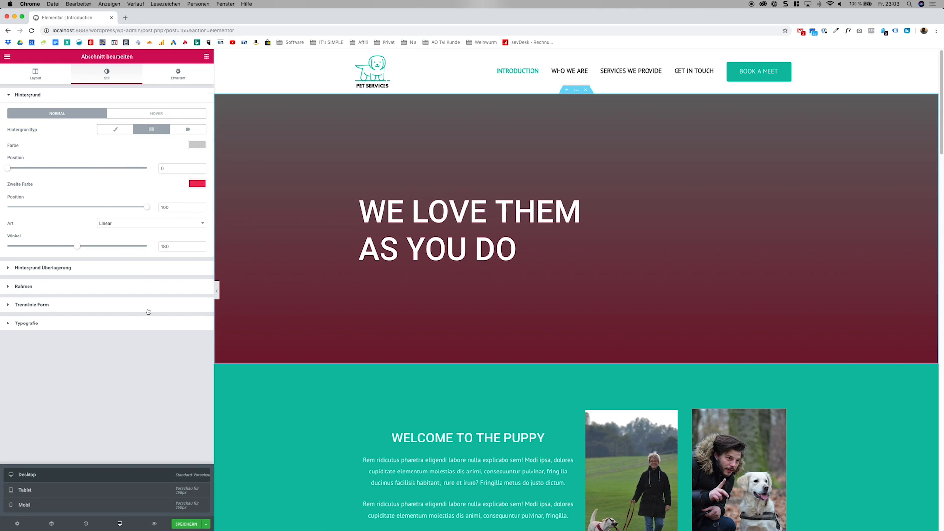
click(118, 132)
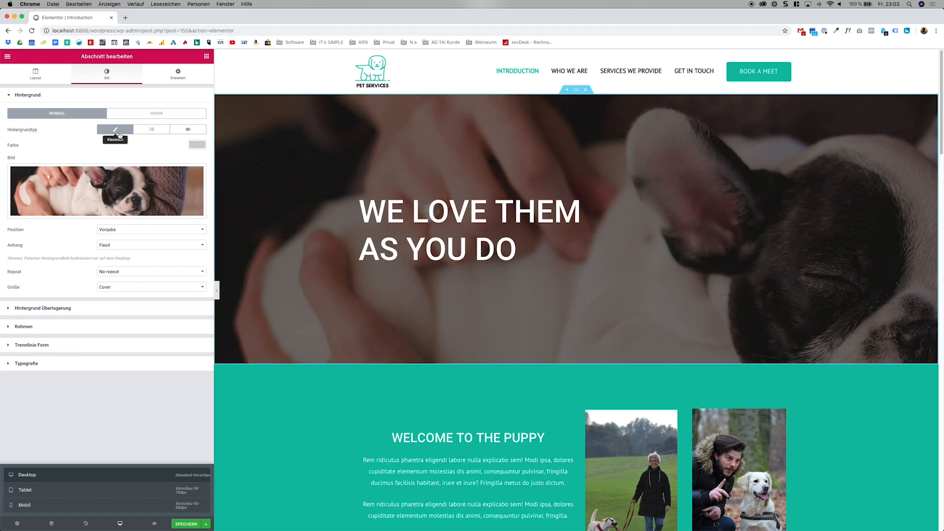
scroll(628, 297, down, 1)
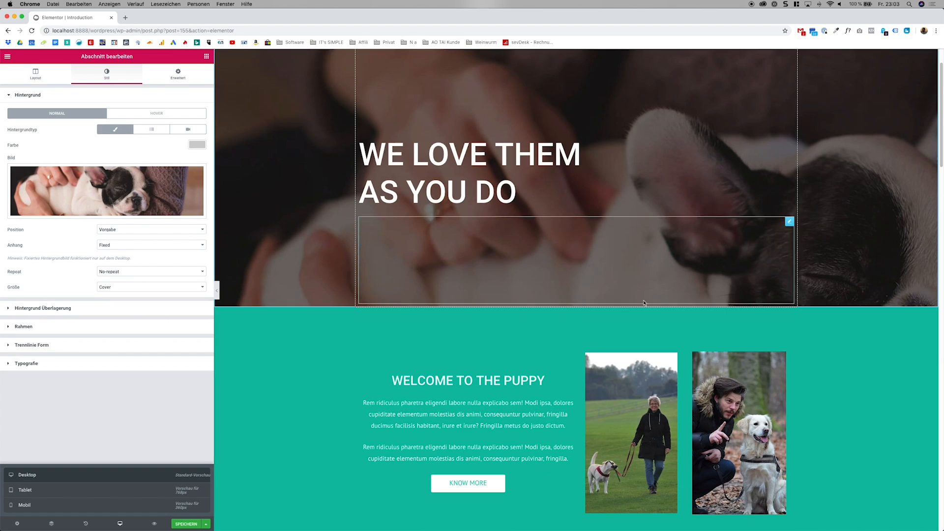
Delete the whole "Welcome to the Puppy" section below the hero of the Introduction page.
scroll(628, 297, up, 1)
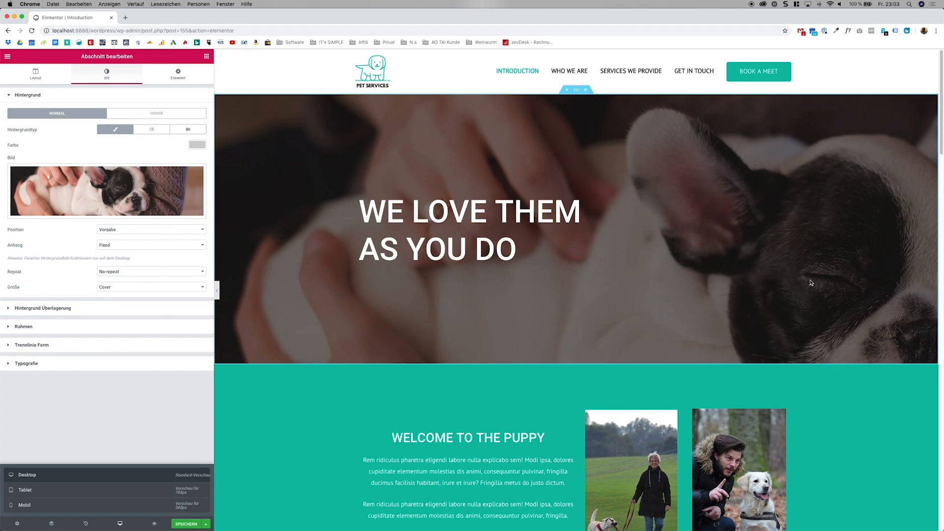
scroll(849, 290, down, 5)
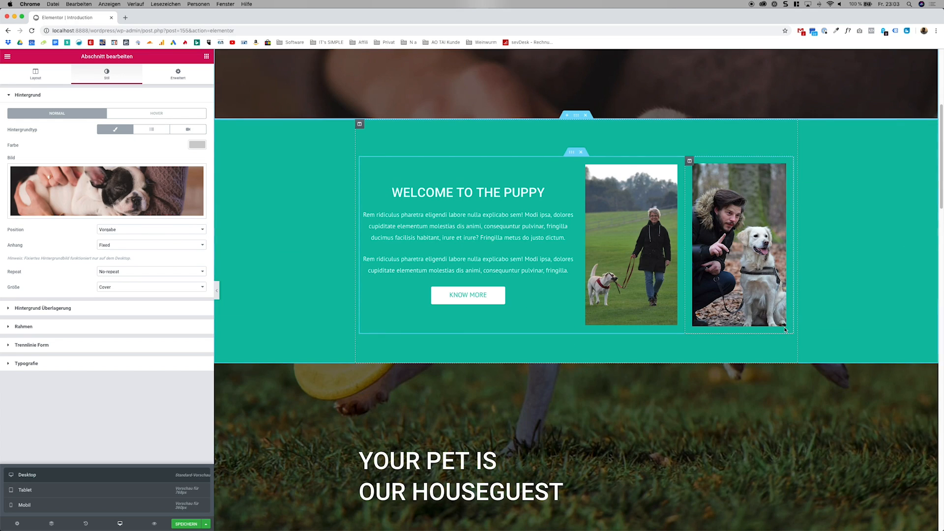
scroll(785, 329, down, 3)
scroll(785, 329, up, 3)
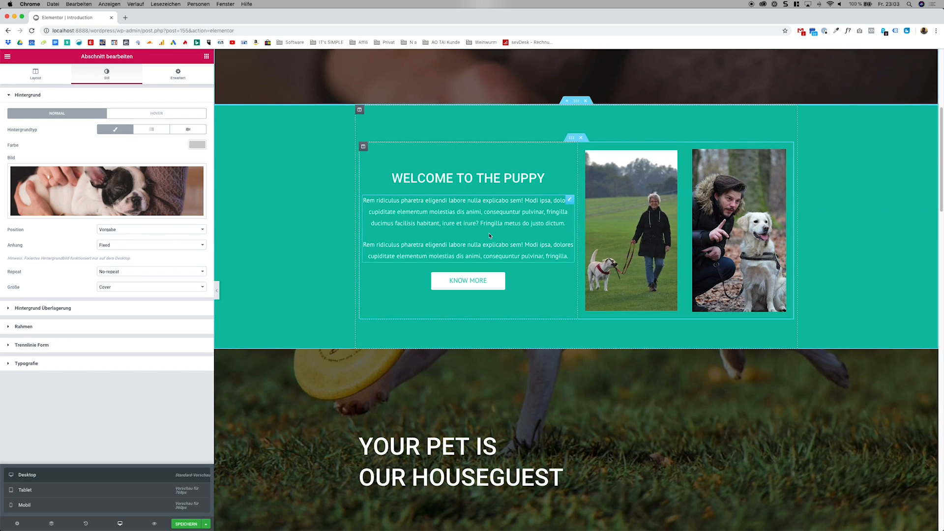
click(489, 249)
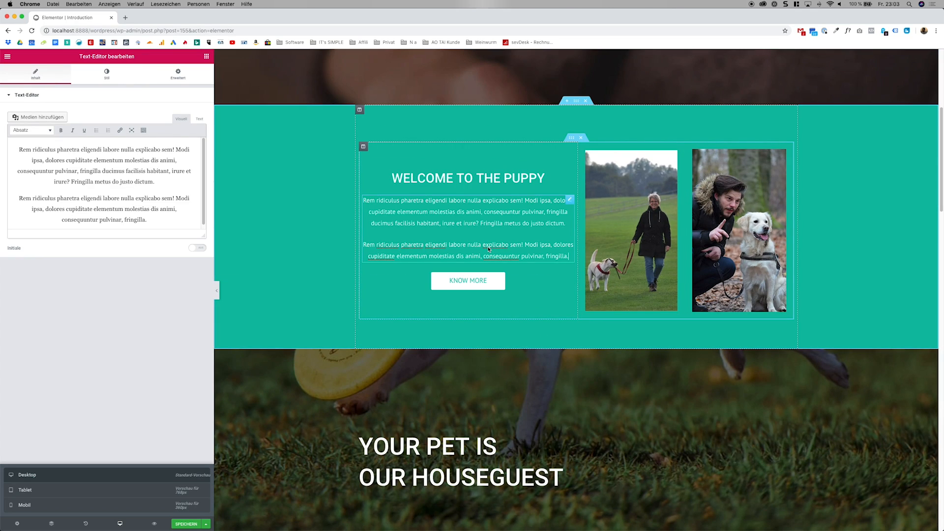
right_click(570, 205)
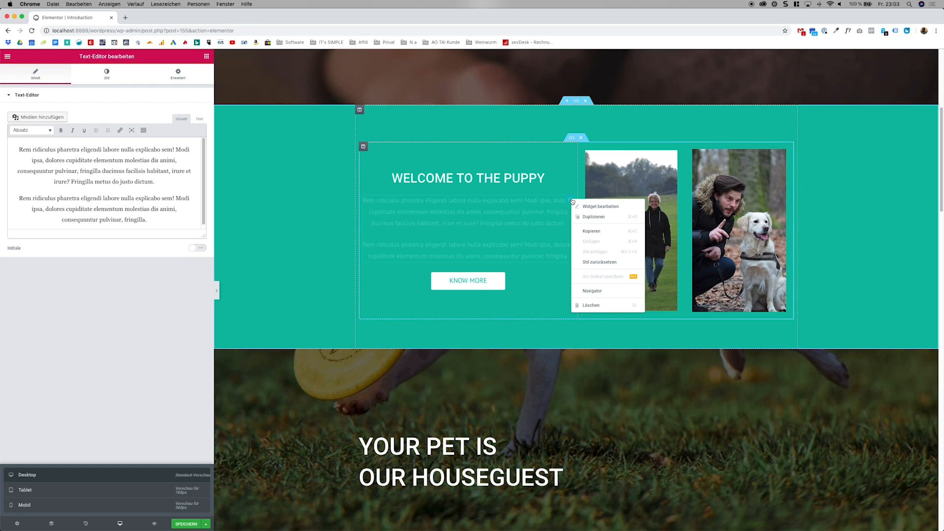
click(570, 175)
scroll(582, 259, up, 2)
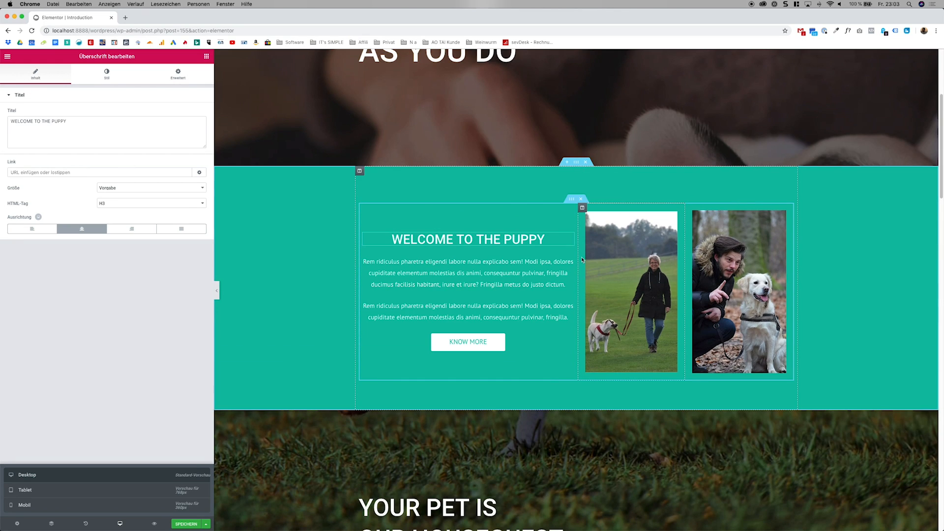
click(585, 162)
scroll(589, 177, up, 5)
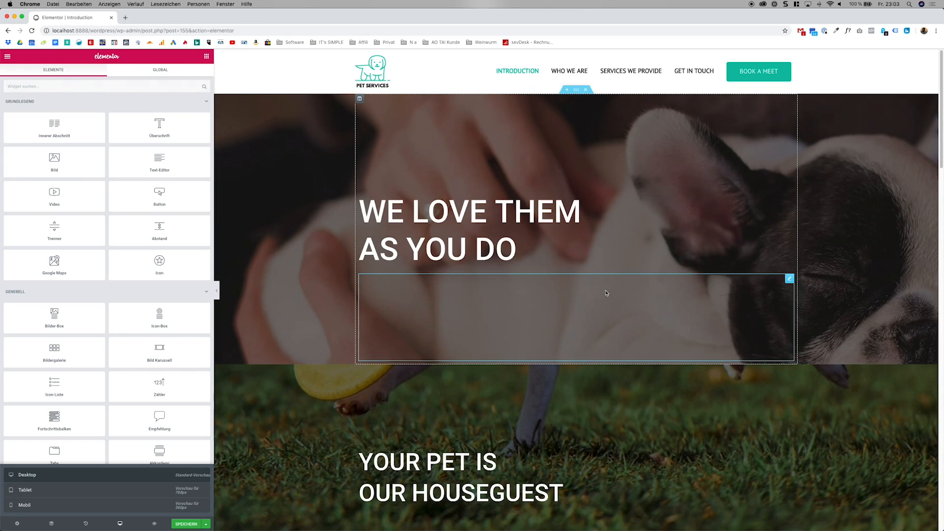
Delete the "They keep coming back" heading from the section with the running dog background.
scroll(636, 329, down, 10)
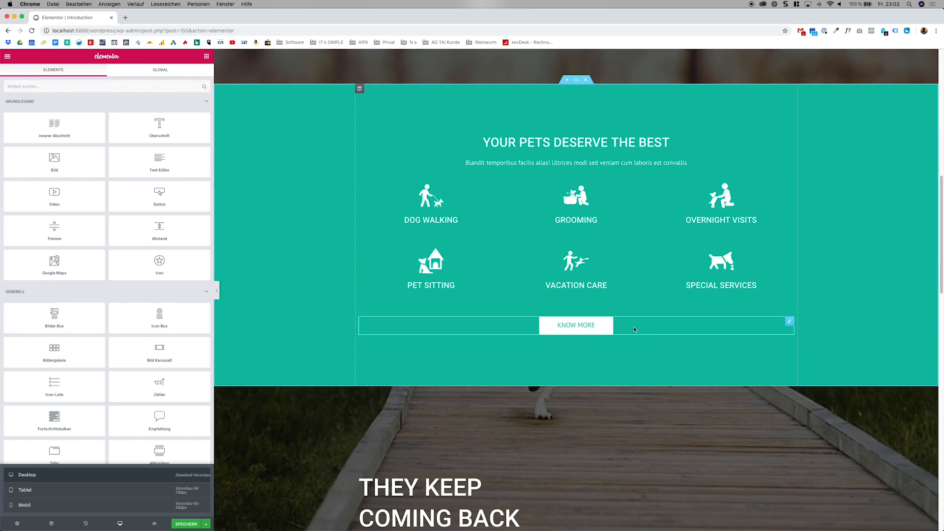
scroll(612, 327, down, 5)
scroll(761, 266, up, 3)
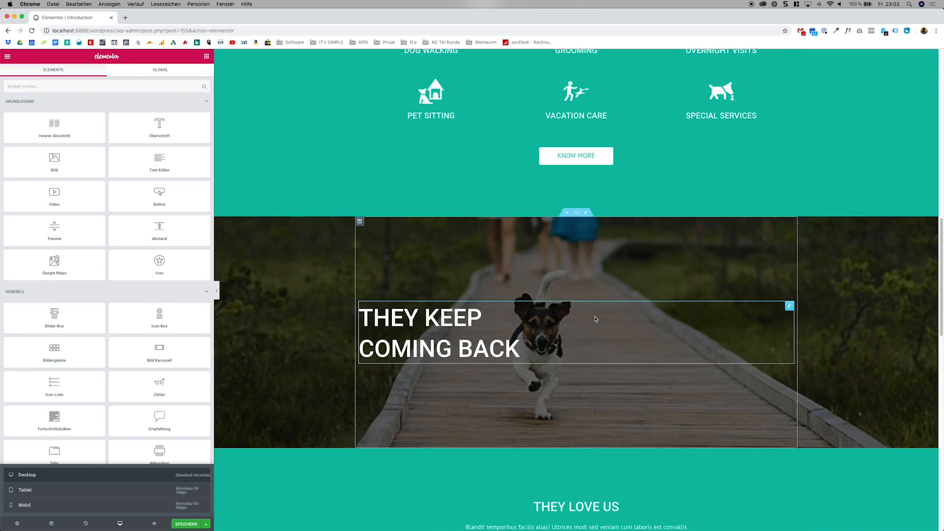
right_click(786, 292)
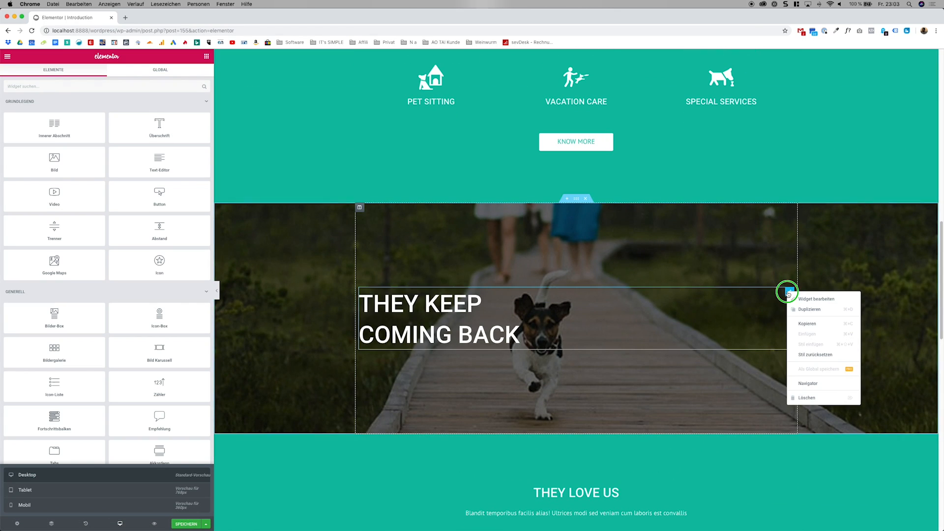
click(803, 395)
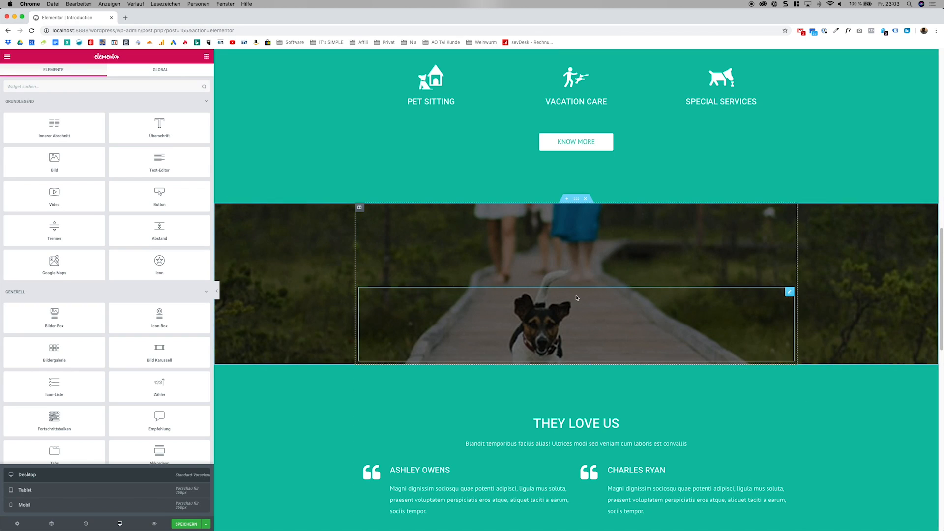
Insert a new Abstand widget between the two existing spacers in the running dog section.
right_click(787, 213)
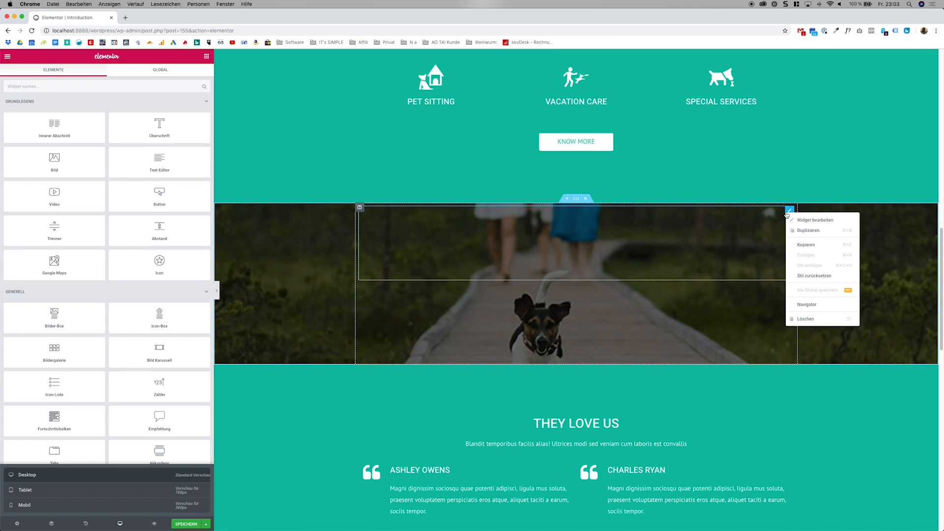
click(787, 212)
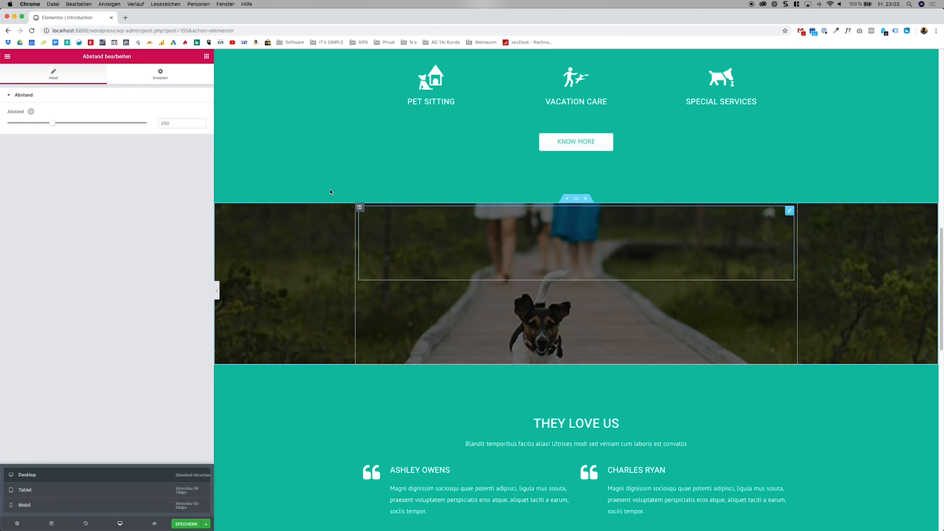
click(15, 57)
click(206, 57)
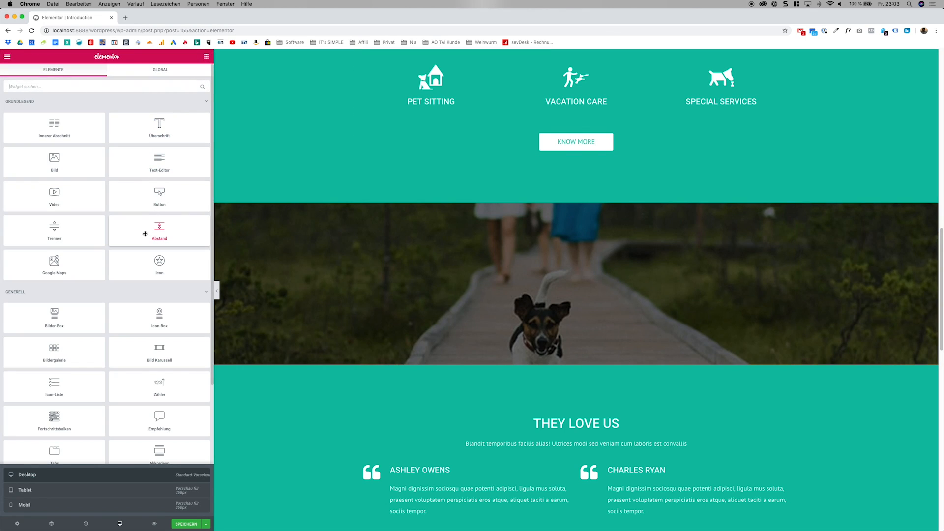
drag(146, 234, 524, 271)
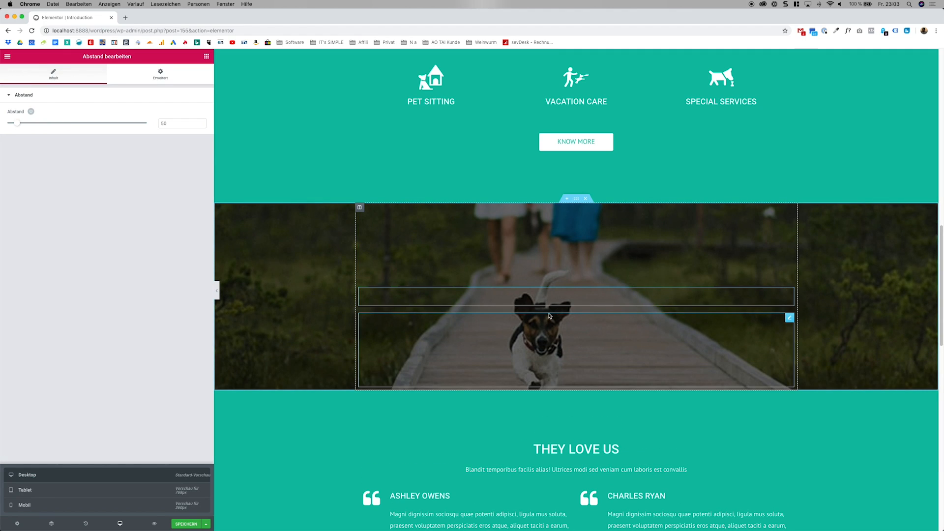
Delete the two original spacers around the newly inserted one in the running dog section.
right_click(789, 212)
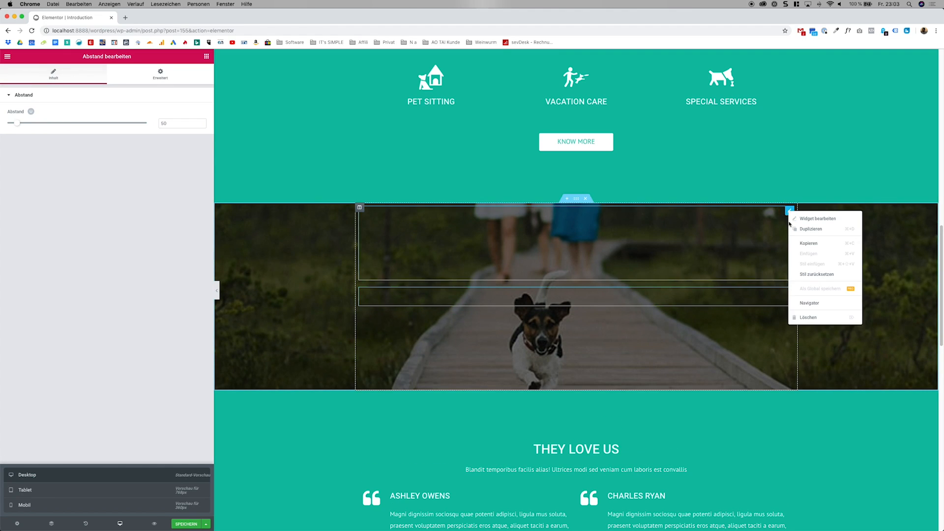
click(808, 317)
right_click(790, 250)
click(808, 360)
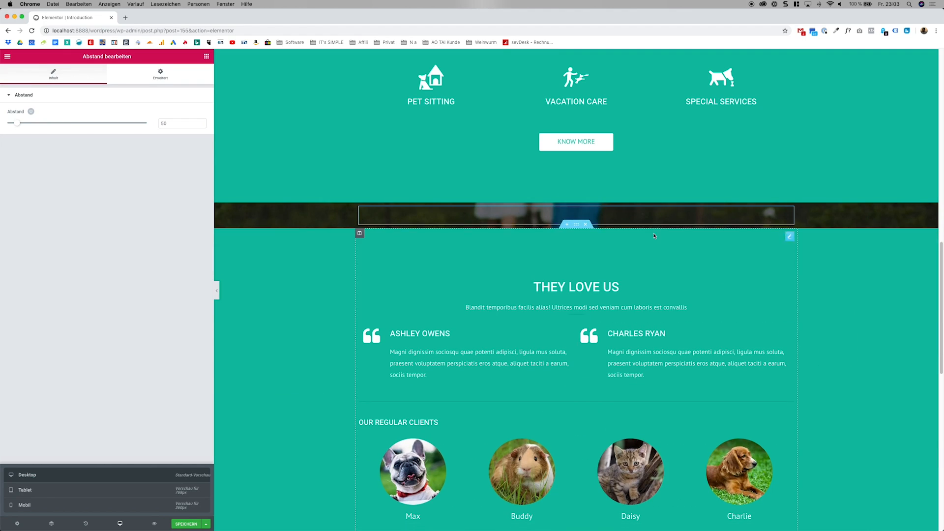
Set the height of the remaining spacer in the running dog section to 600.
right_click(788, 212)
click(794, 217)
drag(22, 124, 259, 125)
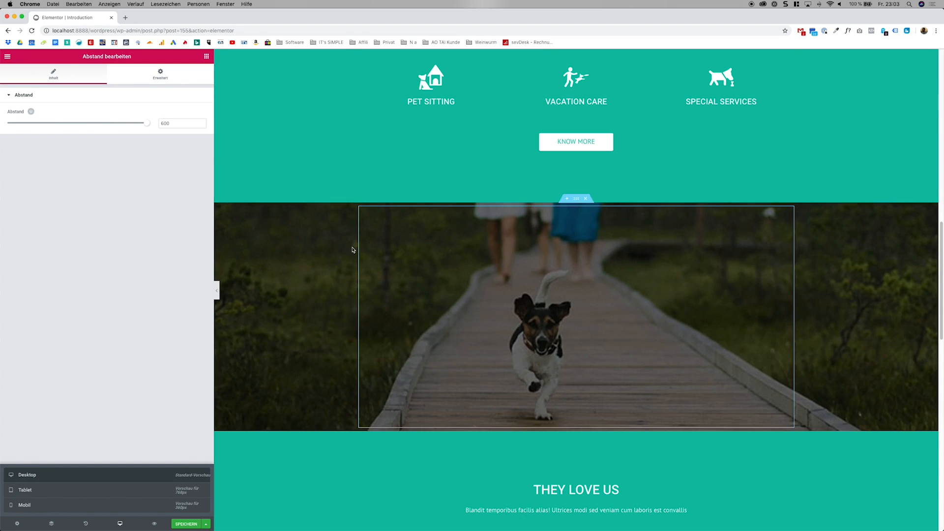
scroll(285, 239, down, 4)
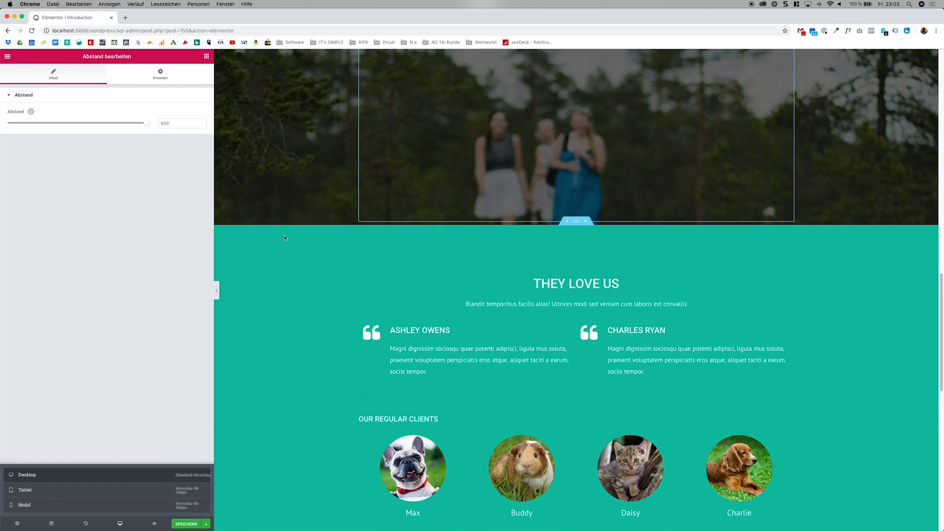
scroll(284, 238, up, 3)
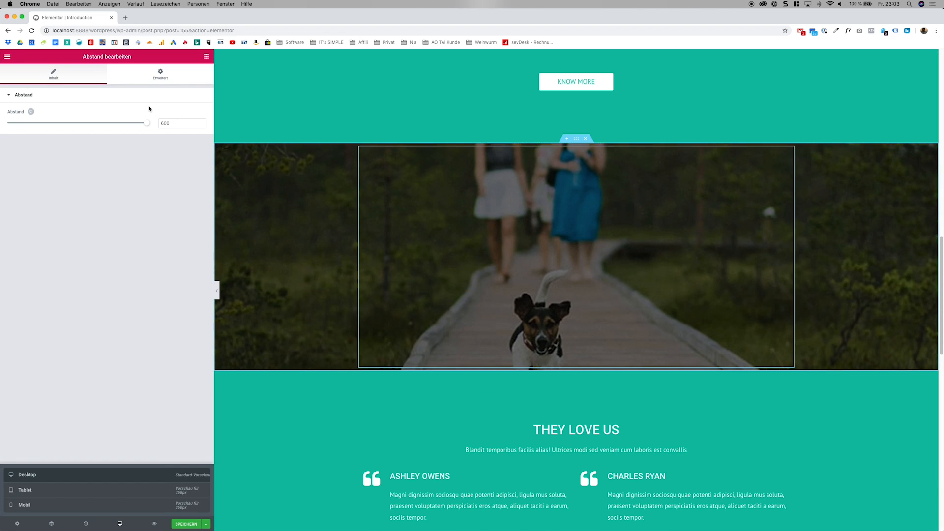
Insert an inner section above the spacer and duplicate its first column to get three columns.
click(205, 56)
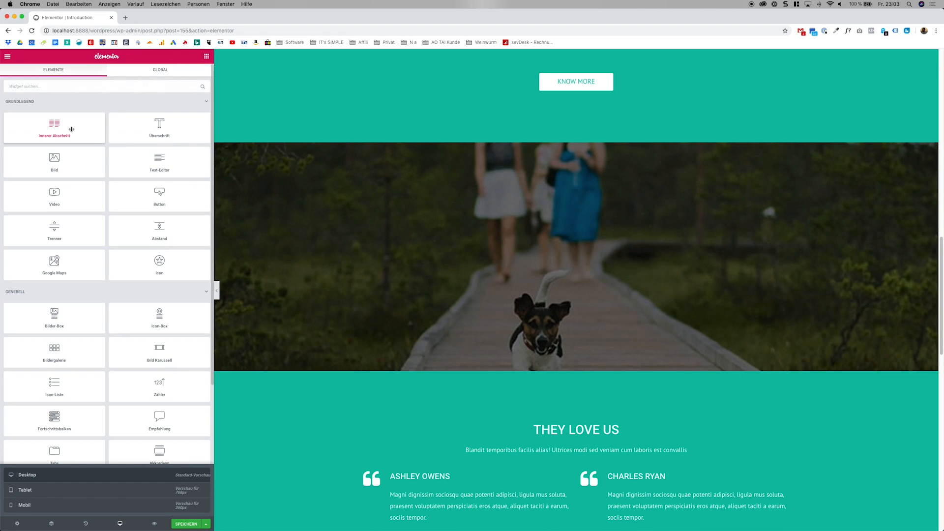
drag(72, 129, 510, 210)
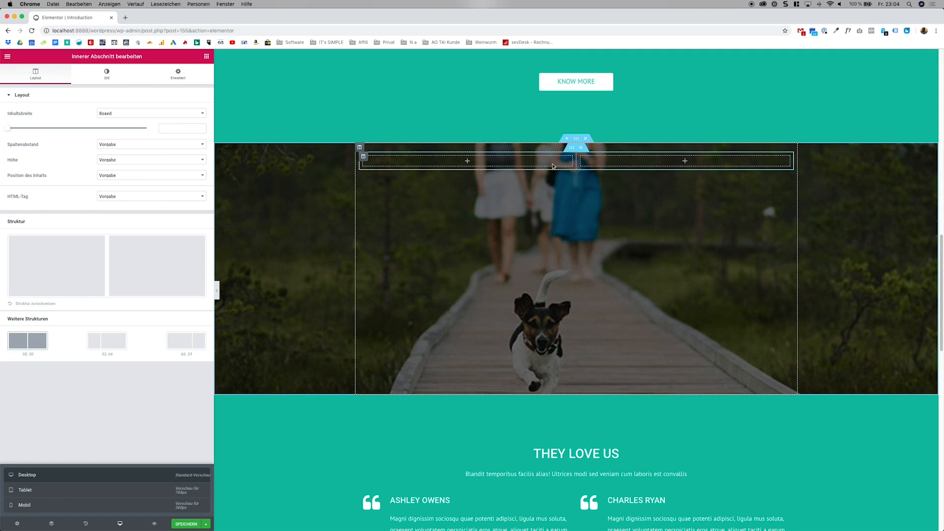
right_click(363, 160)
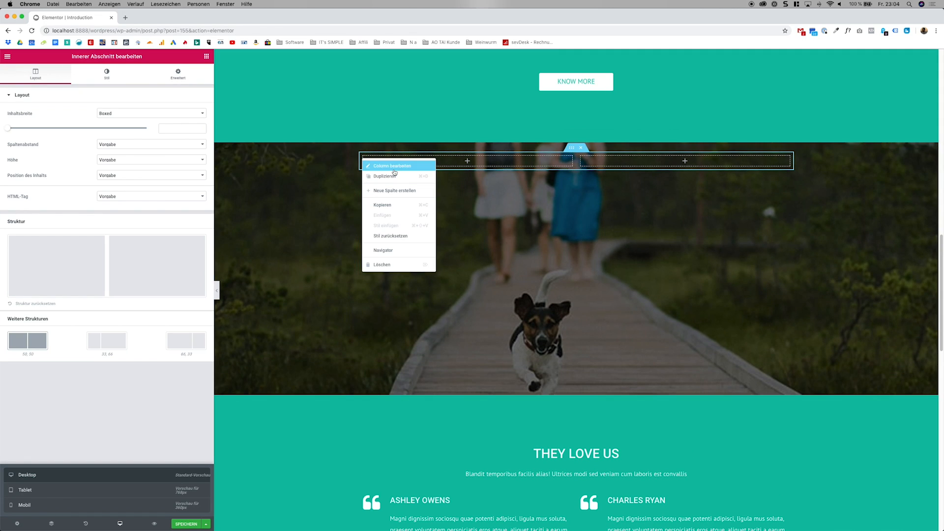
click(393, 174)
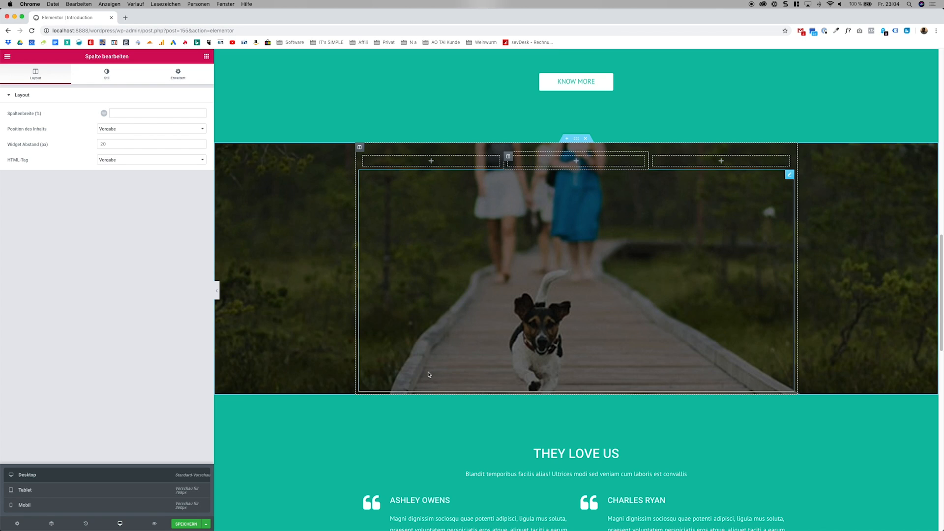
Look over the edited Introduction page from the hero section down to the footer.
scroll(370, 402, down, 10)
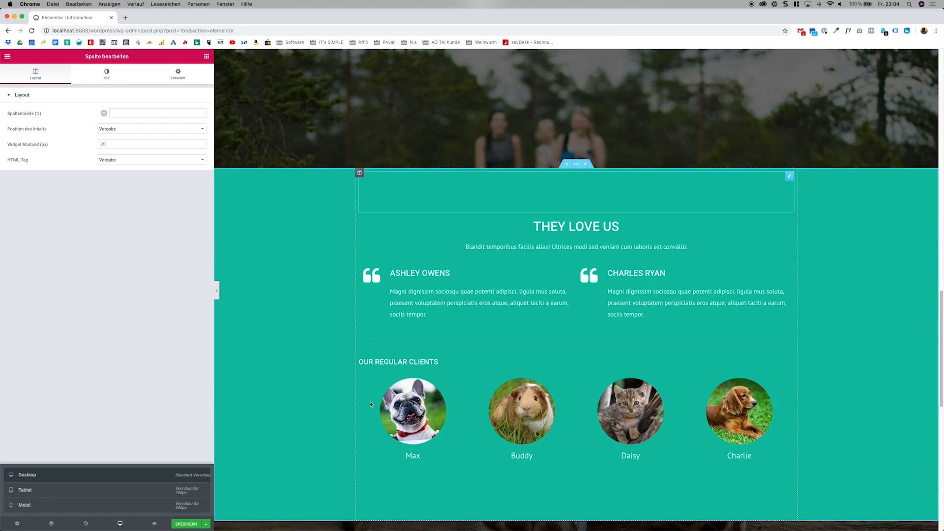
scroll(372, 404, down, 5)
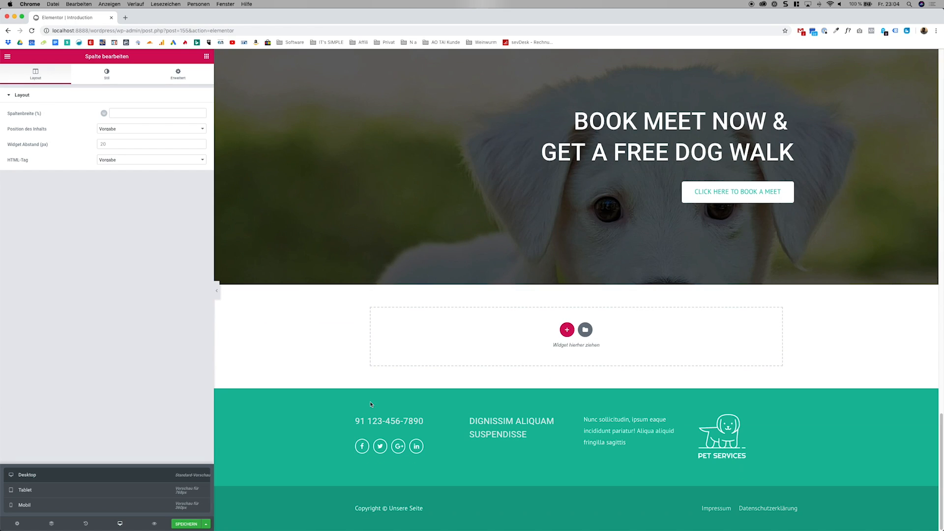
scroll(367, 393, up, 15)
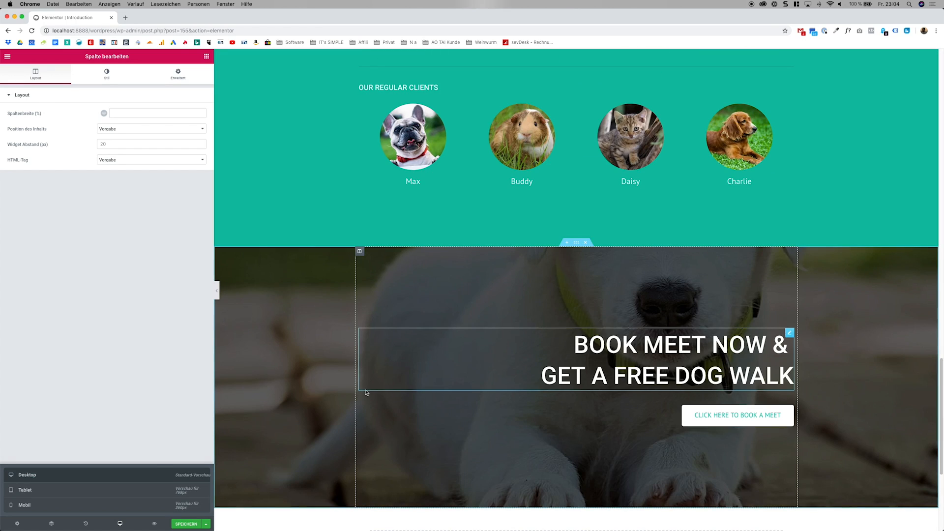
scroll(367, 388, up, 15)
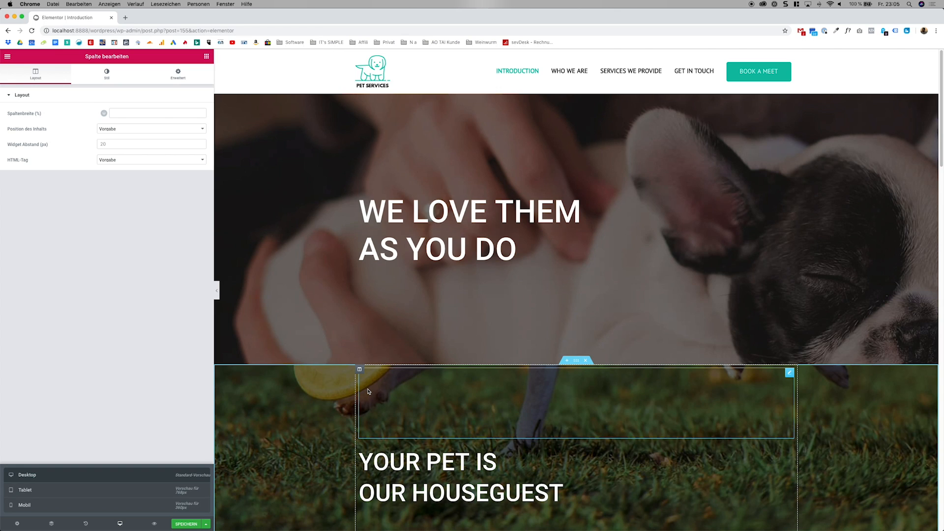
scroll(552, 359, down, 15)
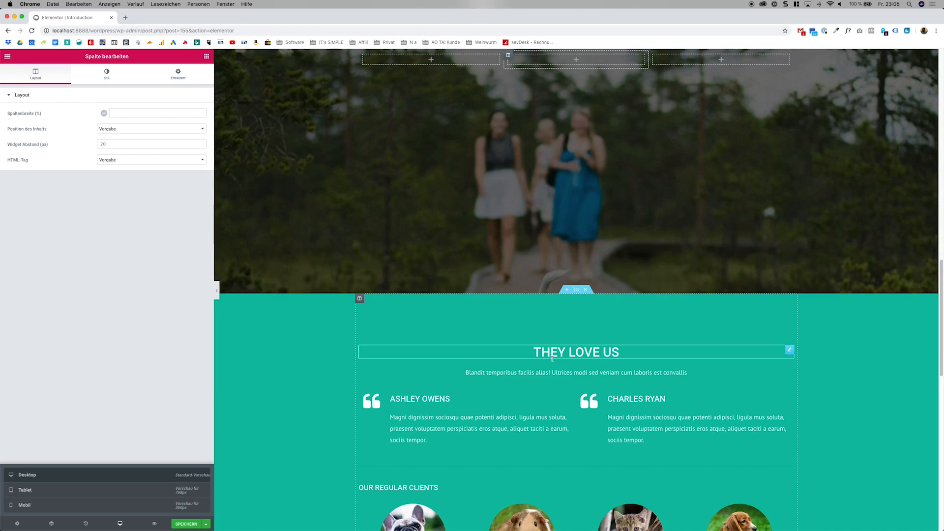
scroll(552, 359, down, 10)
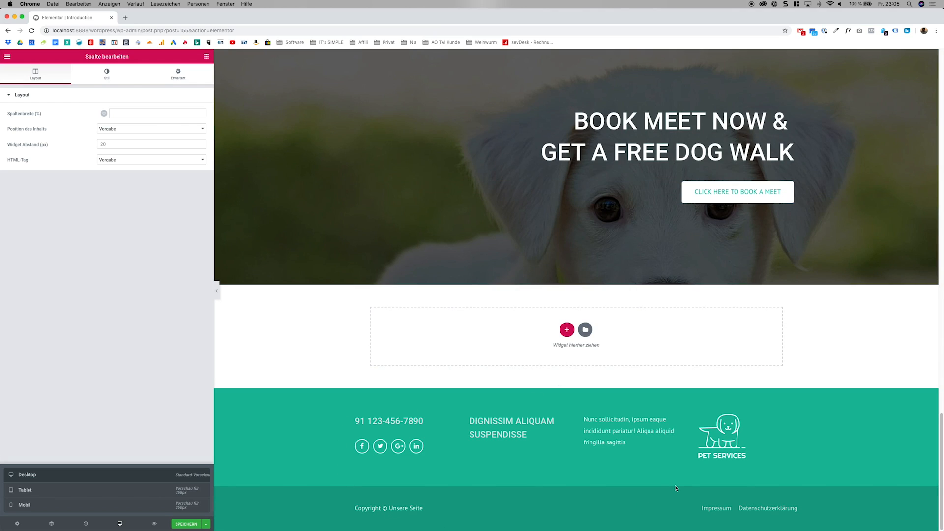